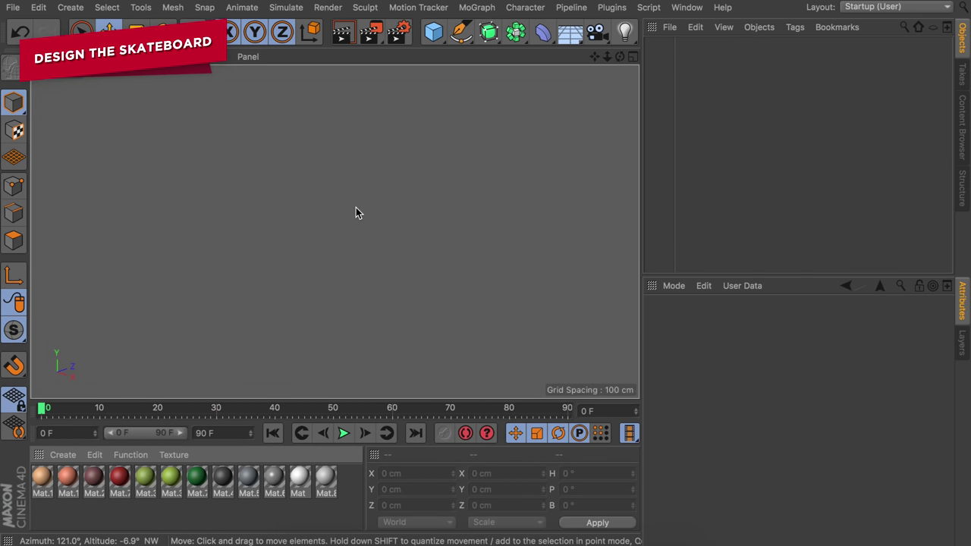
Create a flat polygon 100 cm wide and about 279 cm long as the base of the skateboard deck
{"action": "left_click_drag", "start_coordinate": [434, 31], "coordinate": [656, 139]}
{"action": "left_click_drag", "start_coordinate": [358, 225], "coordinate": [391, 210]}
{"action": "left_click_drag", "start_coordinate": [371, 220], "coordinate": [327, 286], "text": "alt"}
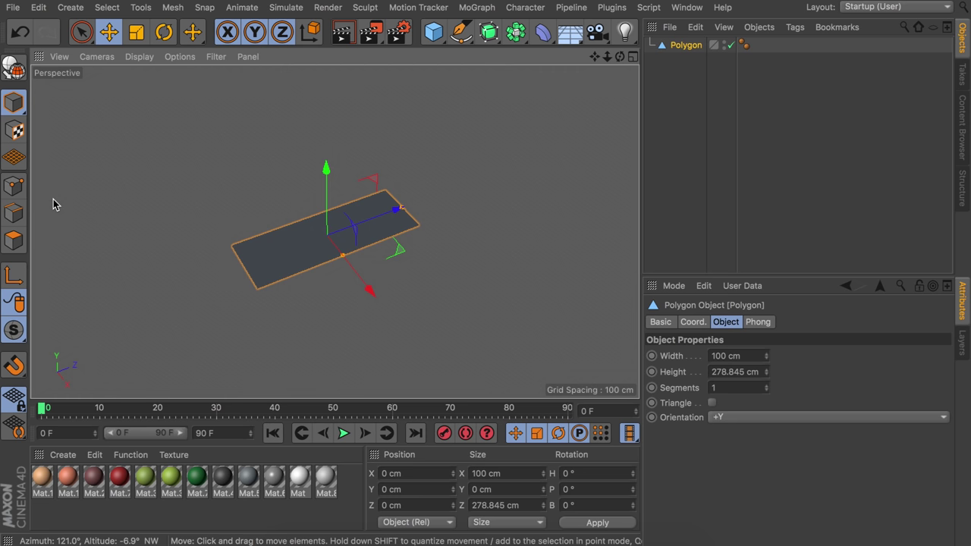
Extrude the editable polygon's two short edges outward to about 446 cm overall length and raise these outer edges about 29 cm
{"action": "left_click", "coordinate": [13, 212]}
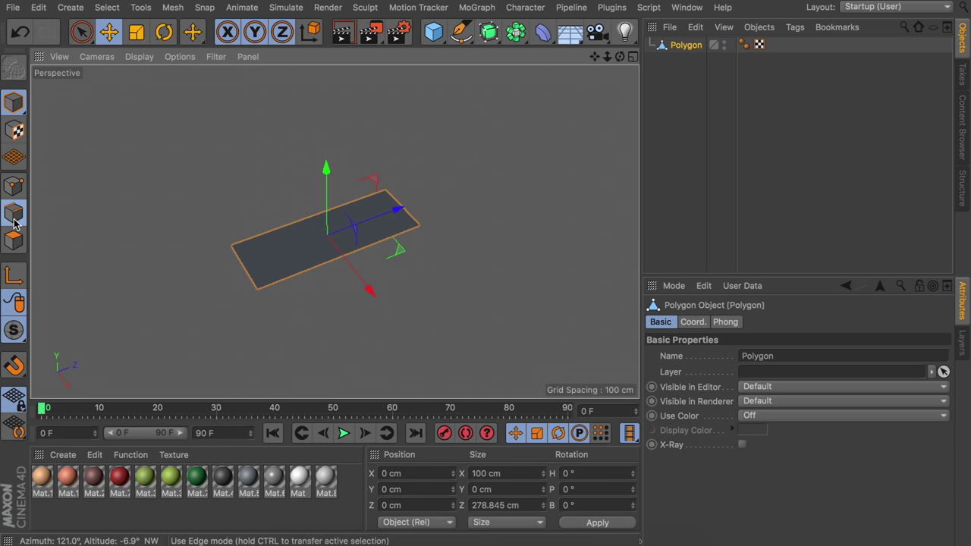
{"action": "key", "text": "t"}
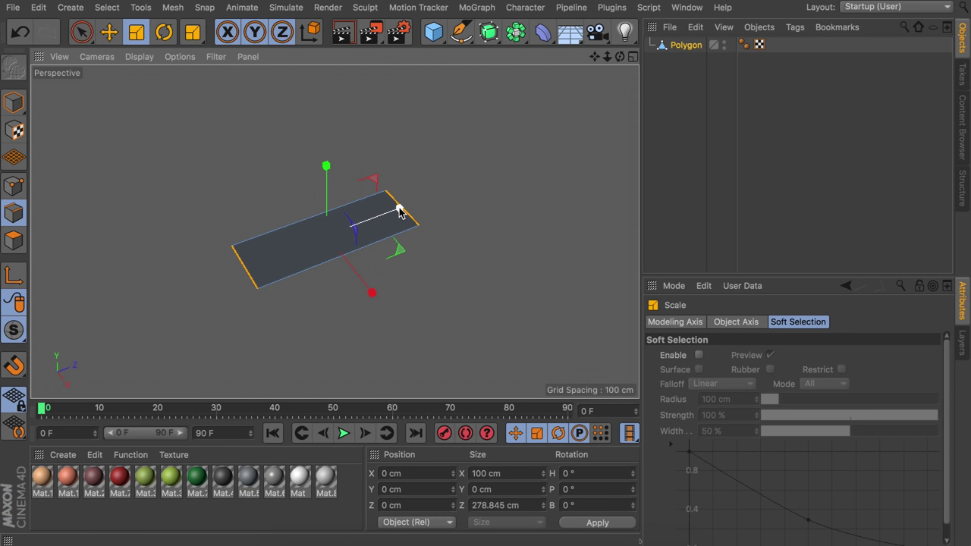
{"action": "left_click_drag", "start_coordinate": [400, 211], "coordinate": [440, 197], "text": "ctrl"}
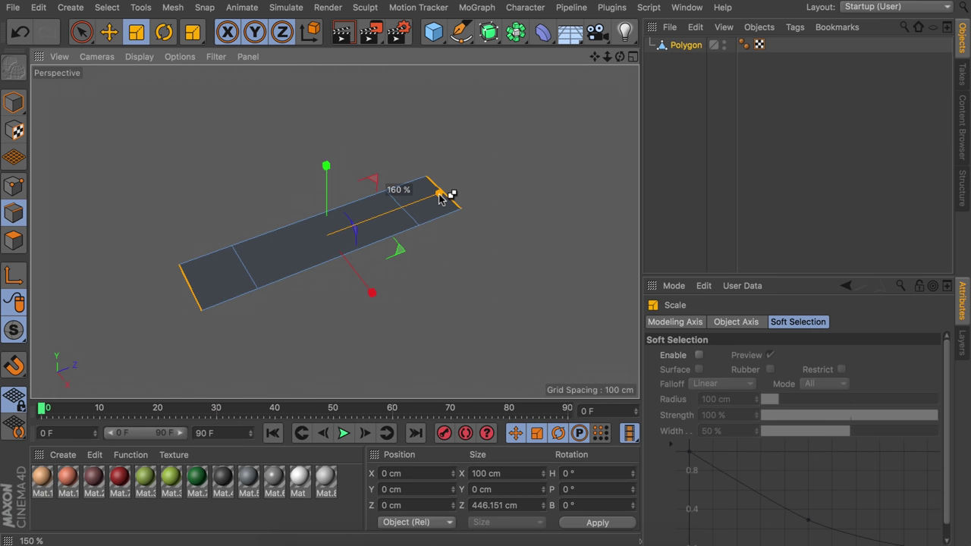
{"action": "key", "text": "e"}
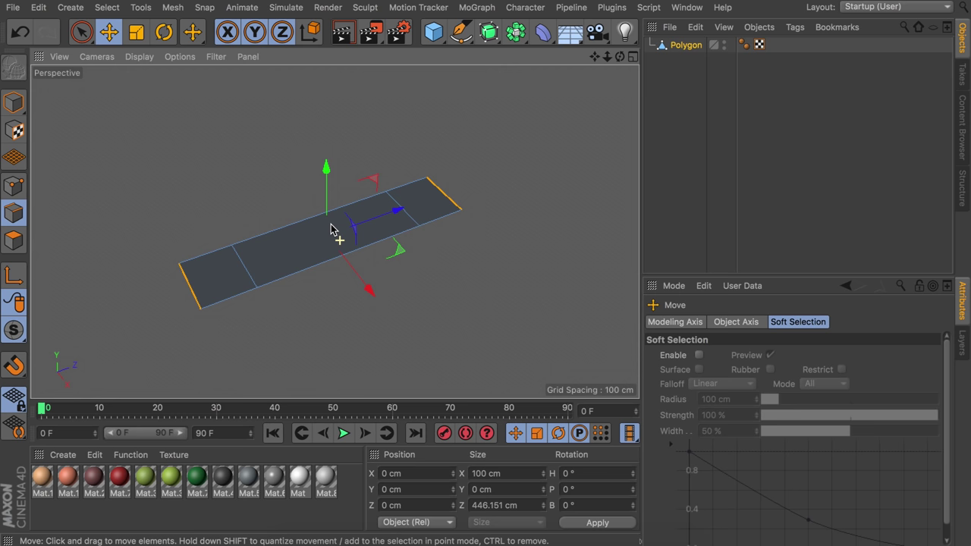
{"action": "left_click_drag", "start_coordinate": [332, 229], "coordinate": [371, 316], "text": "alt"}
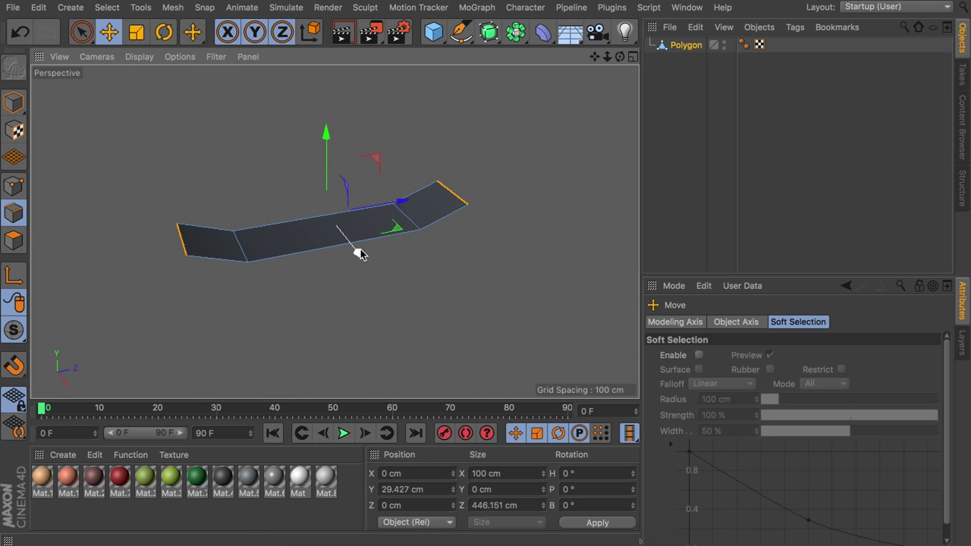
Bevel the two crosswise bend edges of the deck with an offset of about 22.8 cm and 10 subdivisions
{"action": "left_click", "coordinate": [242, 244]}
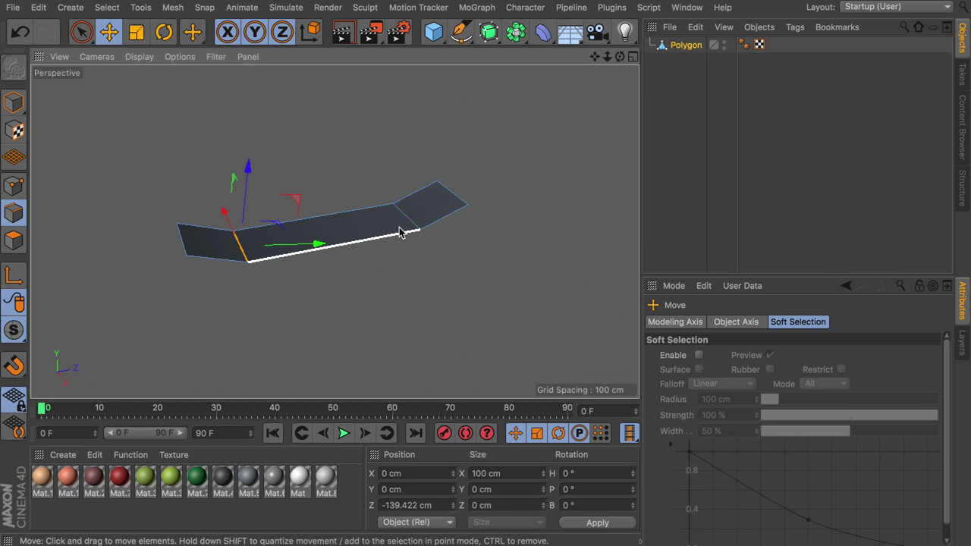
{"action": "left_click", "coordinate": [407, 220], "text": "shift"}
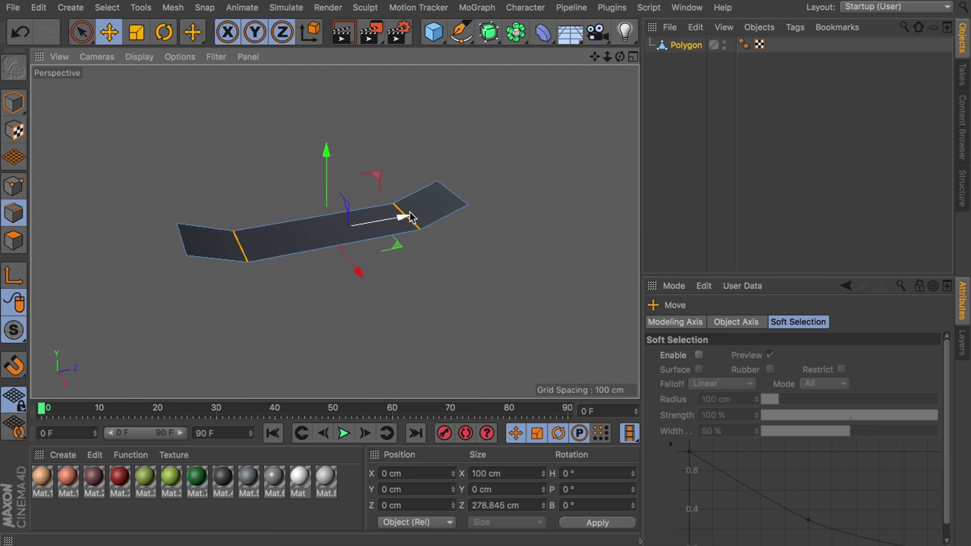
{"action": "key", "text": "m"}
{"action": "key", "text": "s"}
{"action": "scroll", "coordinate": [420, 187], "scroll_direction": "up", "scroll_amount": 5}
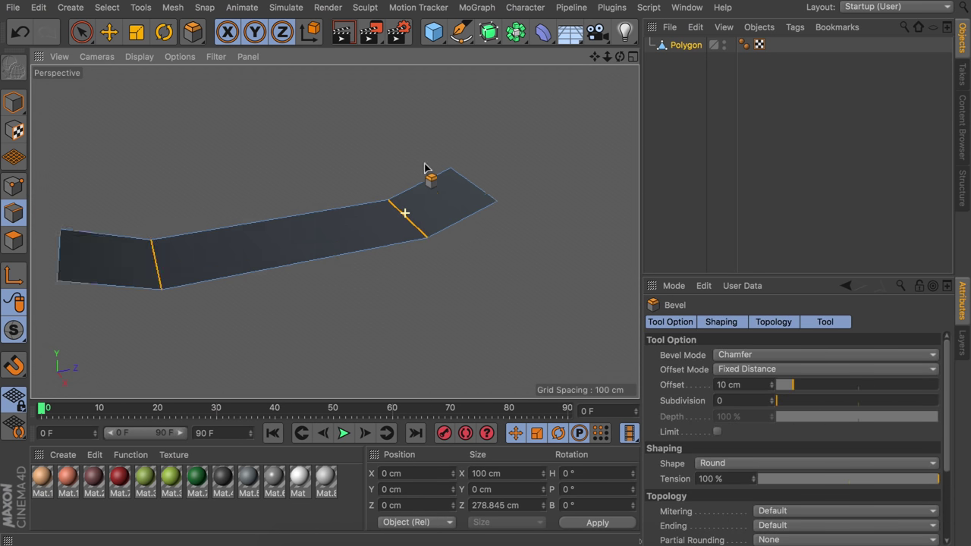
{"action": "left_click_drag", "start_coordinate": [460, 256], "coordinate": [577, 292]}
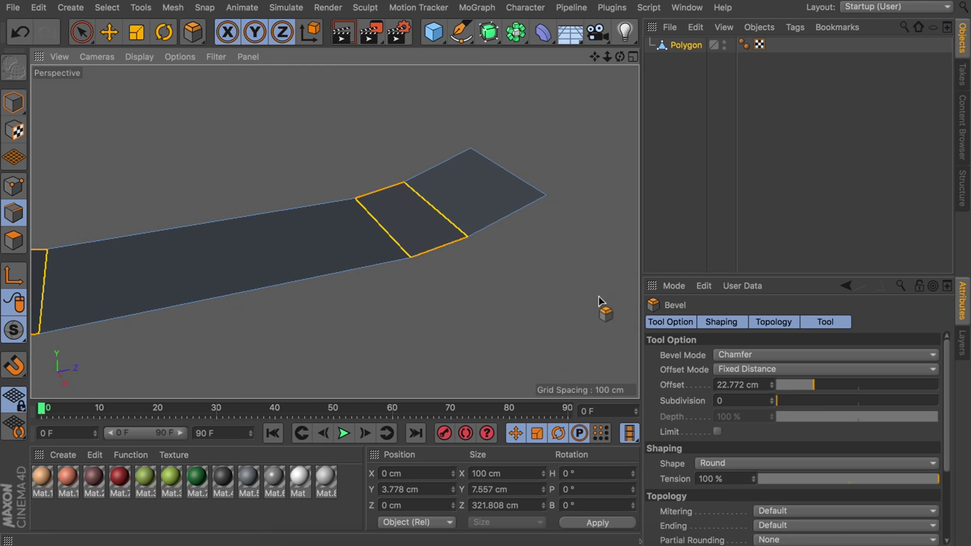
{"action": "left_click_drag", "start_coordinate": [772, 400], "coordinate": [773, 411]}
Round the deck's four corner points with a limited bevel, using a 56 cm offset and 10 subdivisions
{"action": "left_click_drag", "start_coordinate": [418, 290], "coordinate": [78, 297], "text": "alt"}
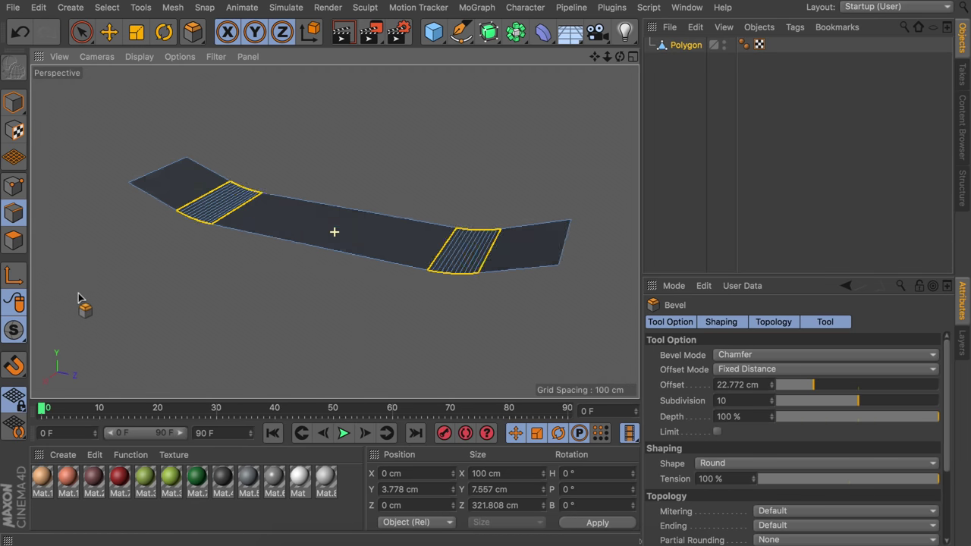
{"action": "left_click", "coordinate": [13, 186]}
{"action": "key", "text": "space"}
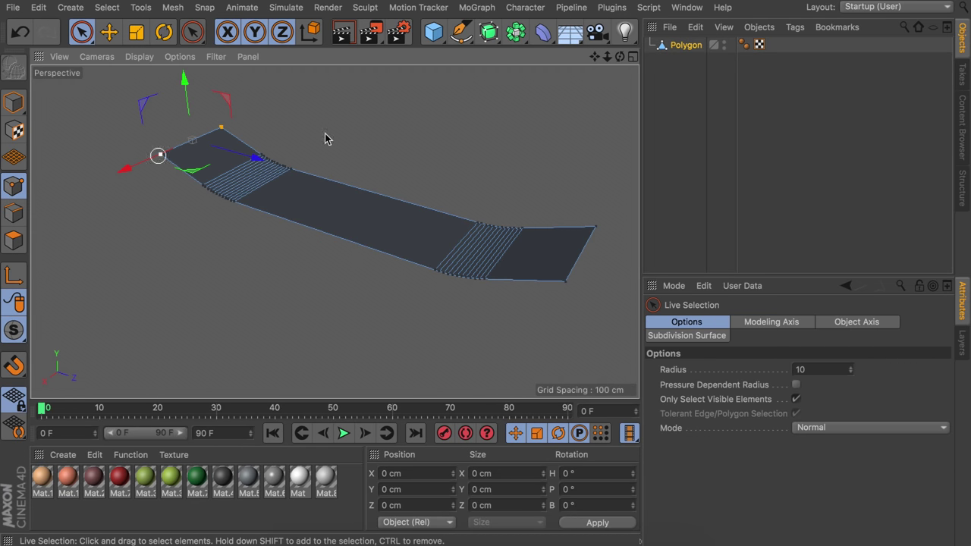
{"action": "left_click_drag", "start_coordinate": [601, 215], "coordinate": [540, 322], "text": "shift"}
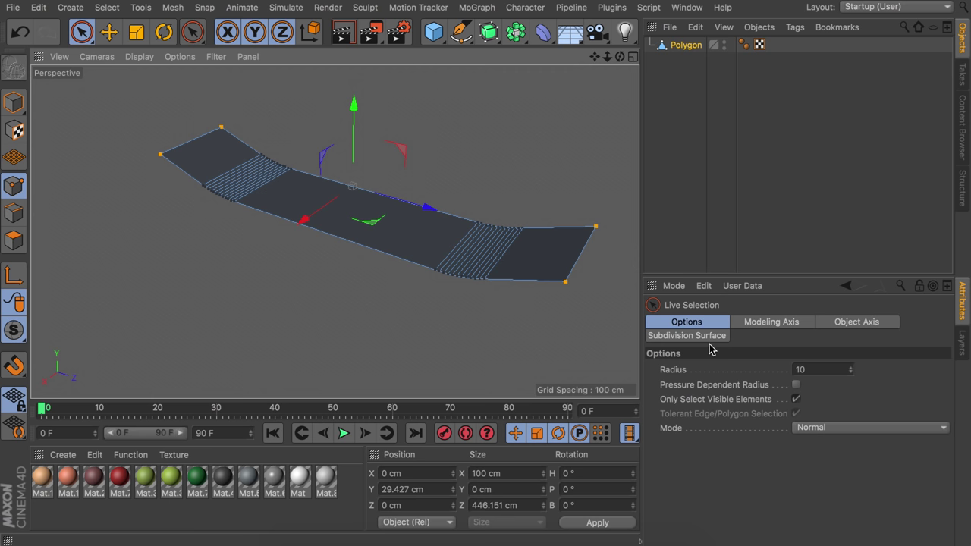
{"action": "key", "text": "space"}
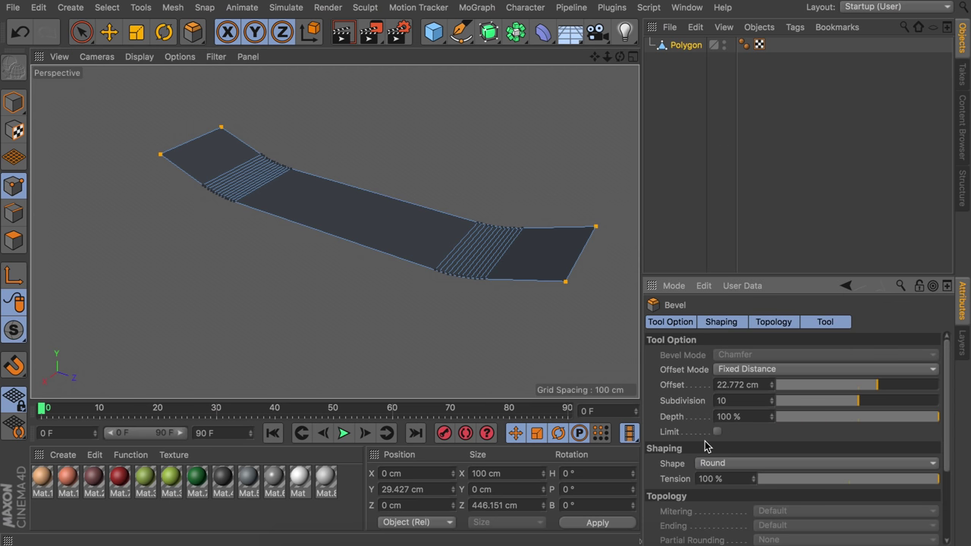
{"action": "left_click", "coordinate": [717, 433]}
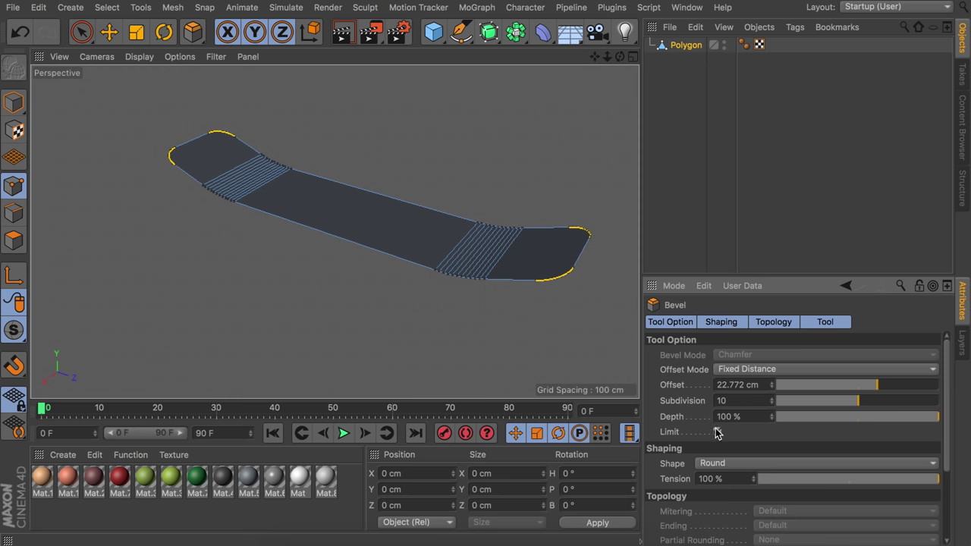
{"action": "left_click_drag", "start_coordinate": [874, 387], "coordinate": [906, 386]}
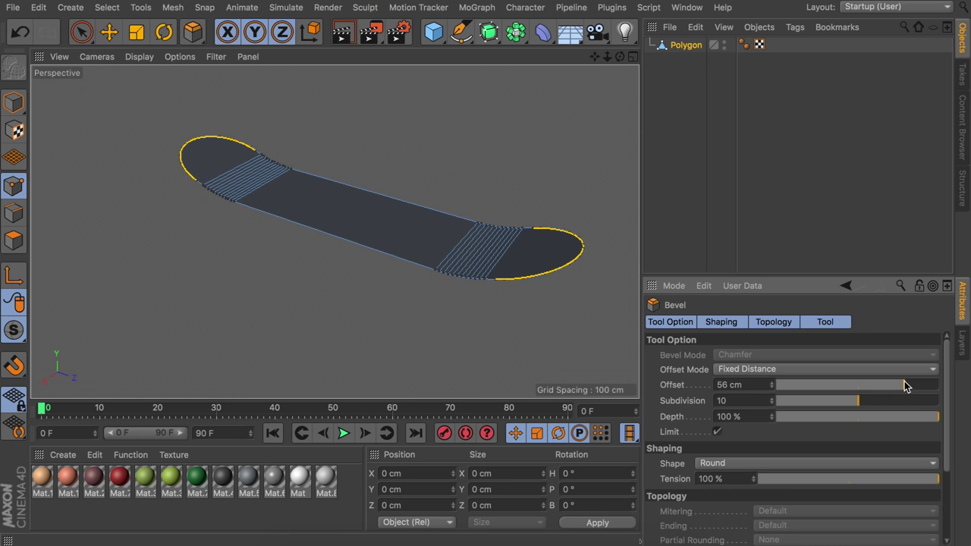
{"action": "key", "text": "e"}
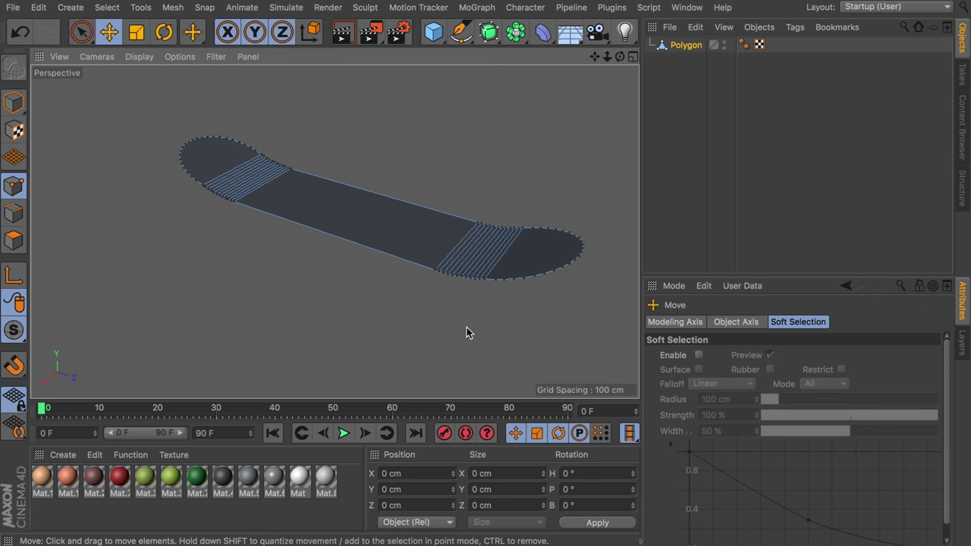
Extrude all of the deck's polygons to turn the flat surface into a thin solid board
{"action": "left_click_drag", "start_coordinate": [377, 282], "coordinate": [489, 286], "text": "alt"}
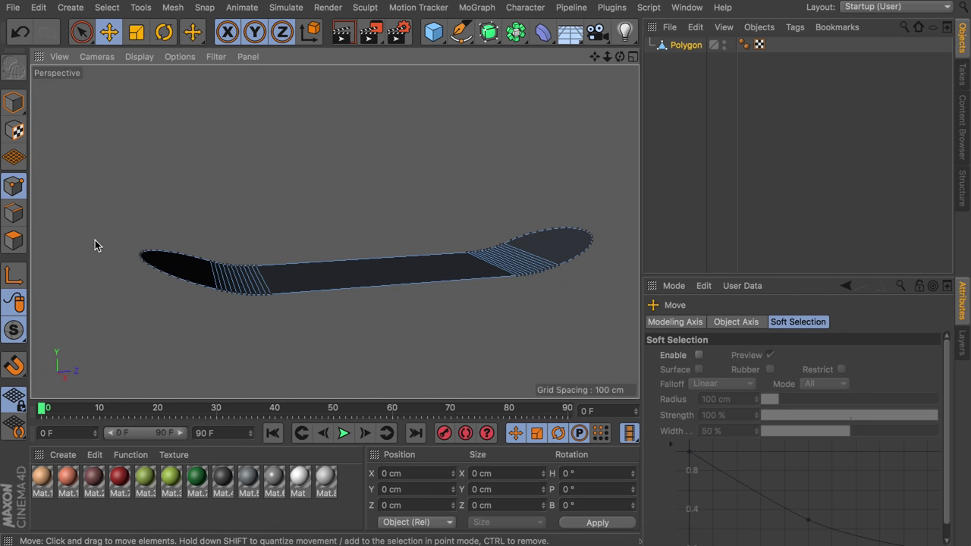
{"action": "left_click", "coordinate": [20, 243]}
{"action": "key", "text": "super+a"}
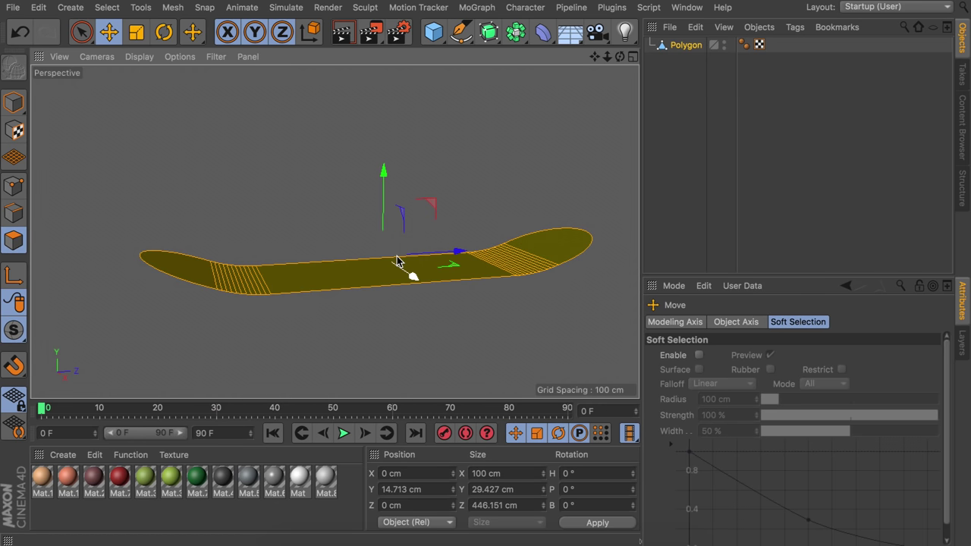
{"action": "key", "text": "d"}
{"action": "left_click_drag", "start_coordinate": [359, 281], "coordinate": [307, 364]}
{"action": "left_click", "coordinate": [864, 419]}
{"action": "key", "text": "e"}
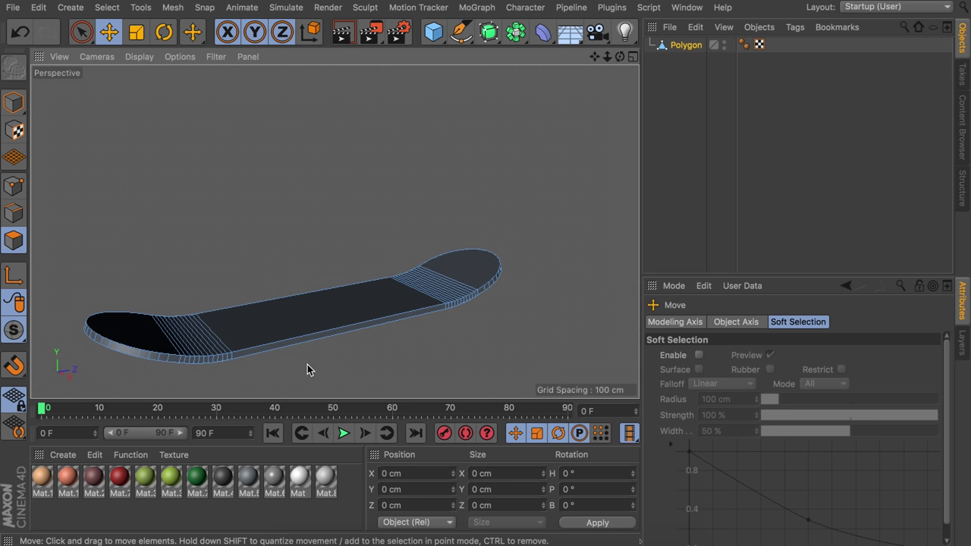
Add a cube at the centre of the deck and scale it uniformly down to 35.8 cm
{"action": "middle_click_drag", "start_coordinate": [269, 308], "coordinate": [317, 262], "text": "alt"}
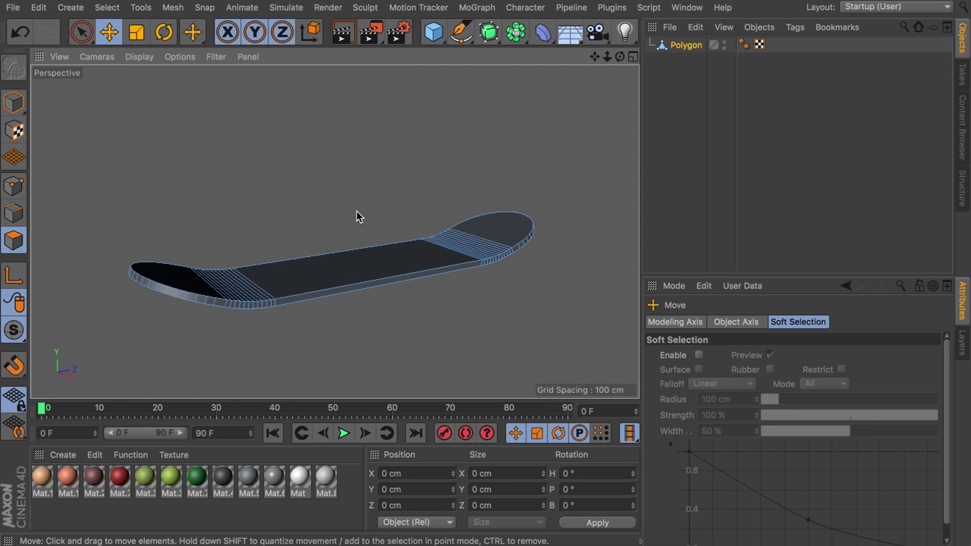
{"action": "left_click", "coordinate": [14, 103]}
{"action": "left_click", "coordinate": [351, 180]}
{"action": "left_click_drag", "start_coordinate": [386, 227], "coordinate": [389, 192], "text": "alt"}
{"action": "middle_click_drag", "start_coordinate": [389, 193], "coordinate": [352, 183], "text": "alt"}
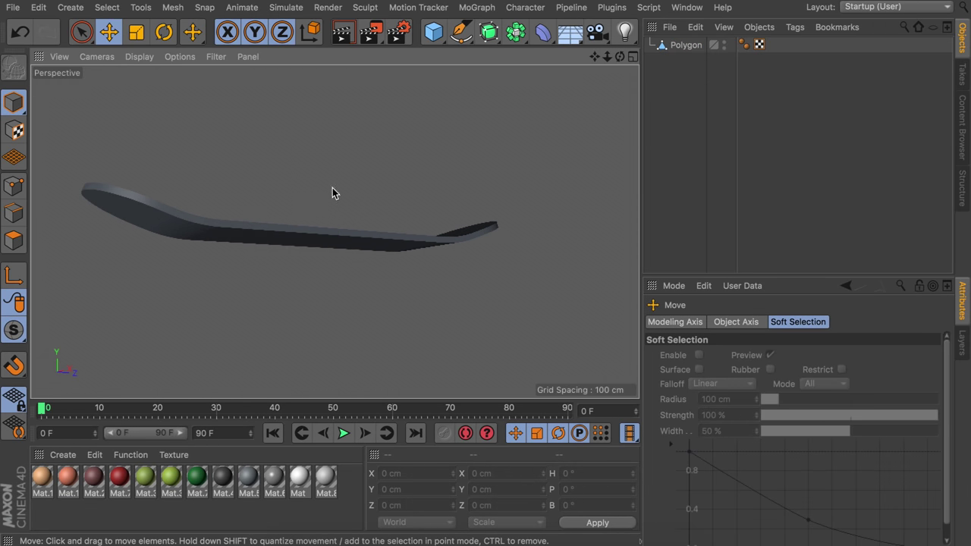
{"action": "left_click", "coordinate": [433, 31]}
{"action": "key", "text": "t"}
{"action": "left_click_drag", "start_coordinate": [318, 173], "coordinate": [314, 228]}
{"action": "key", "text": "e"}
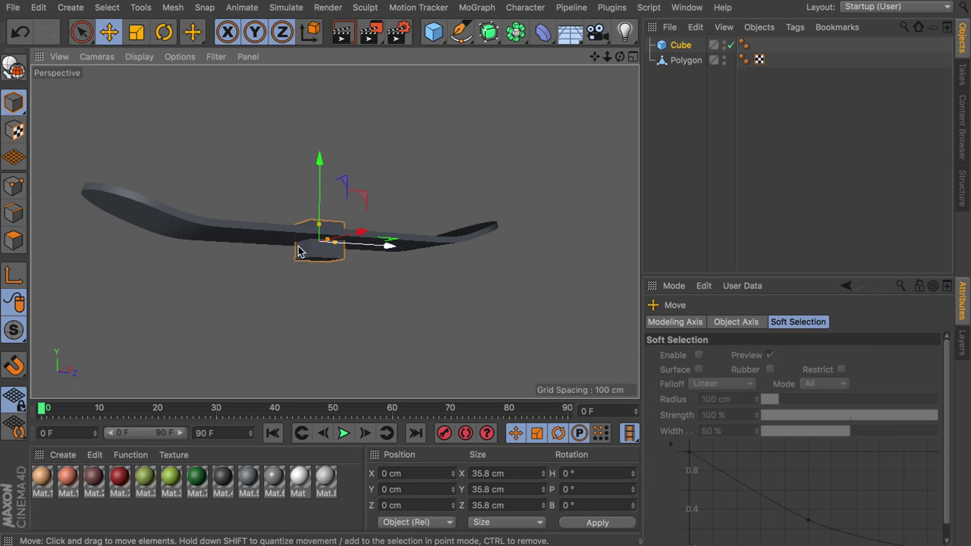
Add a Symmetry object and nest the cube beneath it inside a null
{"action": "left_click", "coordinate": [515, 31]}
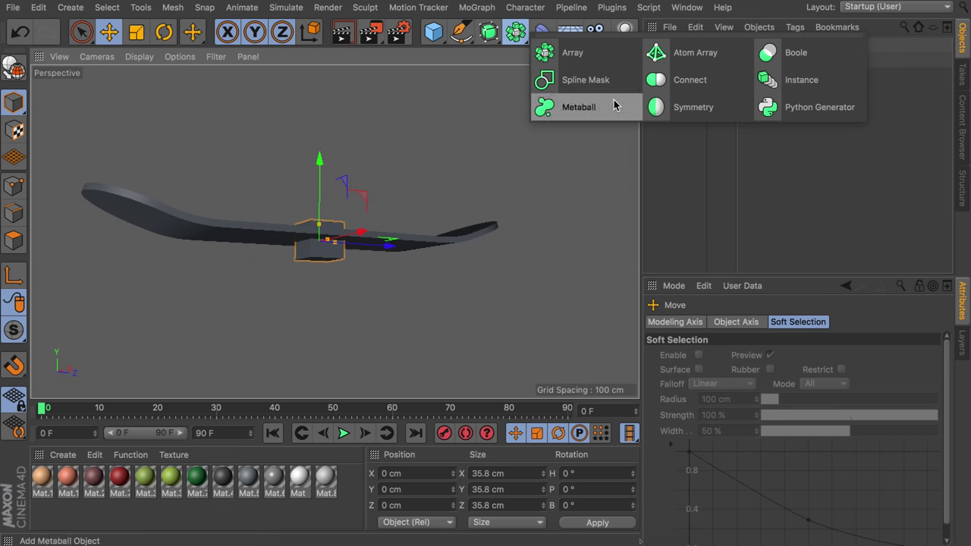
{"action": "left_click", "coordinate": [687, 106]}
{"action": "left_click_drag", "start_coordinate": [685, 62], "coordinate": [682, 45]}
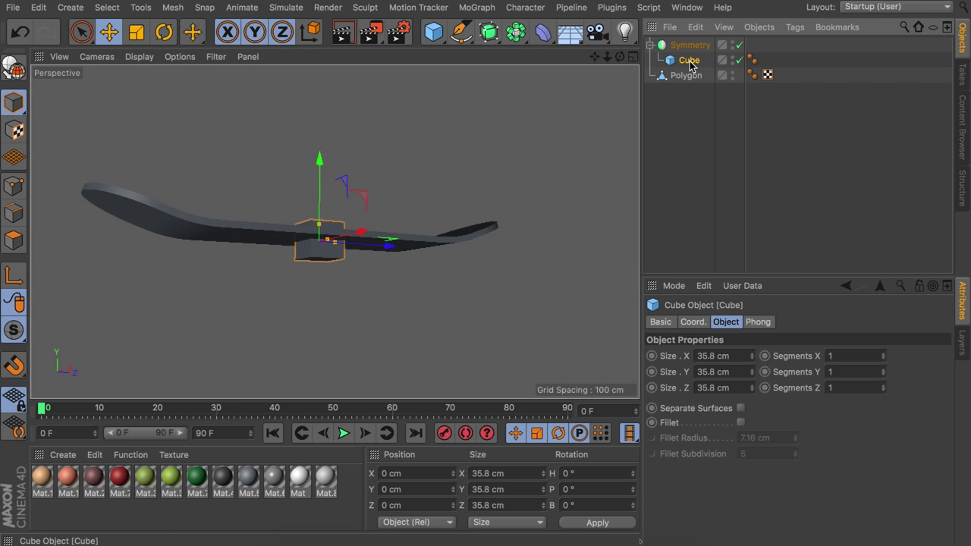
{"action": "key", "text": "alt+g"}
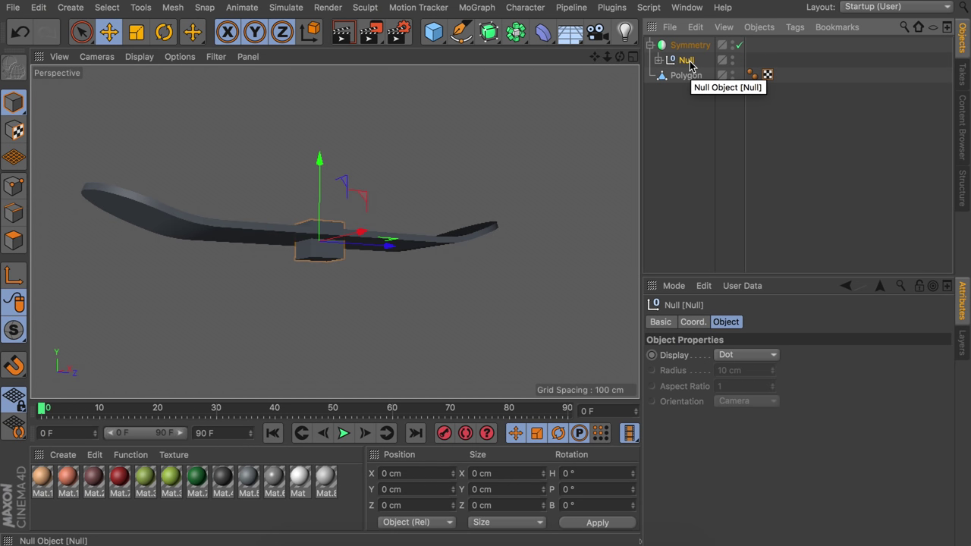
Lower the cube beneath the deck to a Y position of about -16.4 cm
{"action": "left_click", "coordinate": [692, 76]}
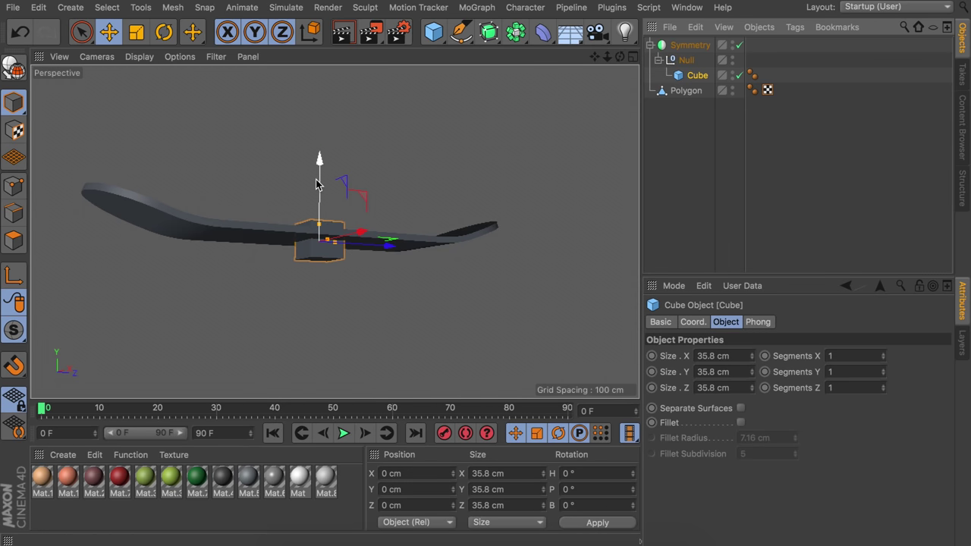
{"action": "left_click_drag", "start_coordinate": [320, 182], "coordinate": [315, 209]}
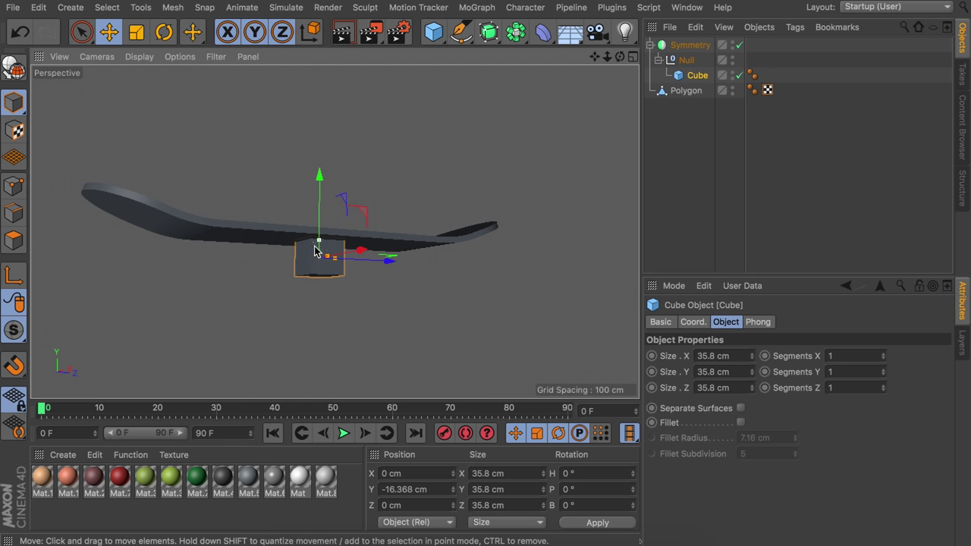
{"action": "left_click_drag", "start_coordinate": [319, 247], "coordinate": [338, 274], "text": "alt"}
{"action": "left_click_drag", "start_coordinate": [388, 253], "coordinate": [365, 254]}
Set the Symmetry object's mirror plane to XY
{"action": "left_click", "coordinate": [692, 47]}
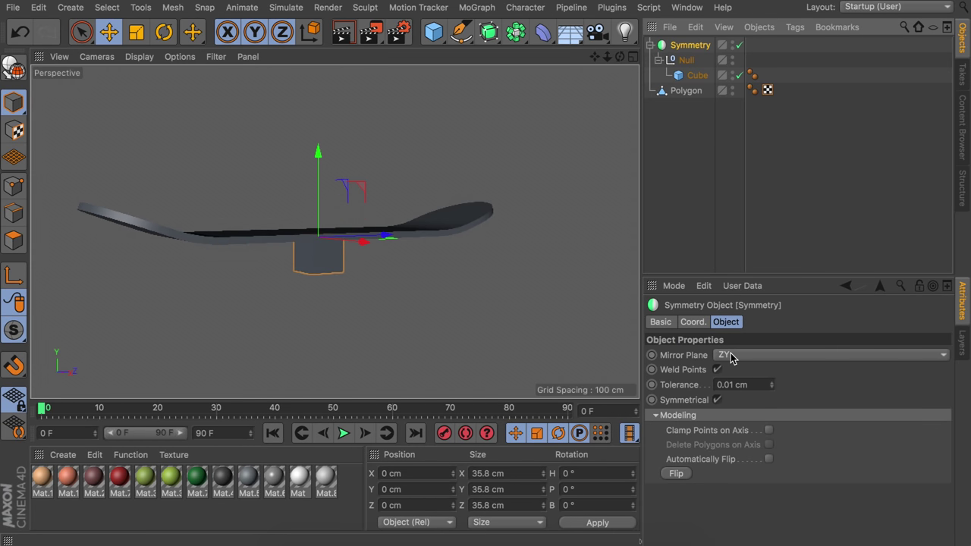
{"action": "left_click", "coordinate": [730, 356]}
{"action": "left_click", "coordinate": [730, 356]}
{"action": "left_click", "coordinate": [731, 356]}
{"action": "left_click", "coordinate": [731, 356]}
Move the cube along the deck to a Z position of about 70 cm
{"action": "left_click", "coordinate": [697, 76]}
{"action": "left_click_drag", "start_coordinate": [375, 249], "coordinate": [436, 253]}
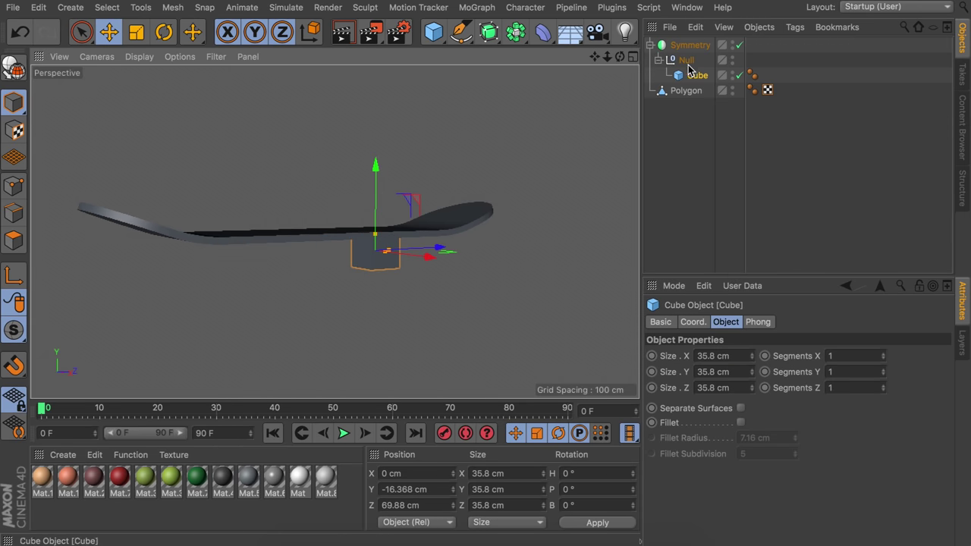
{"action": "left_click", "coordinate": [690, 45]}
{"action": "scroll", "coordinate": [740, 357], "scroll_direction": "down", "scroll_amount": 1}
{"action": "scroll", "coordinate": [739, 356], "scroll_direction": "up", "scroll_amount": 2}
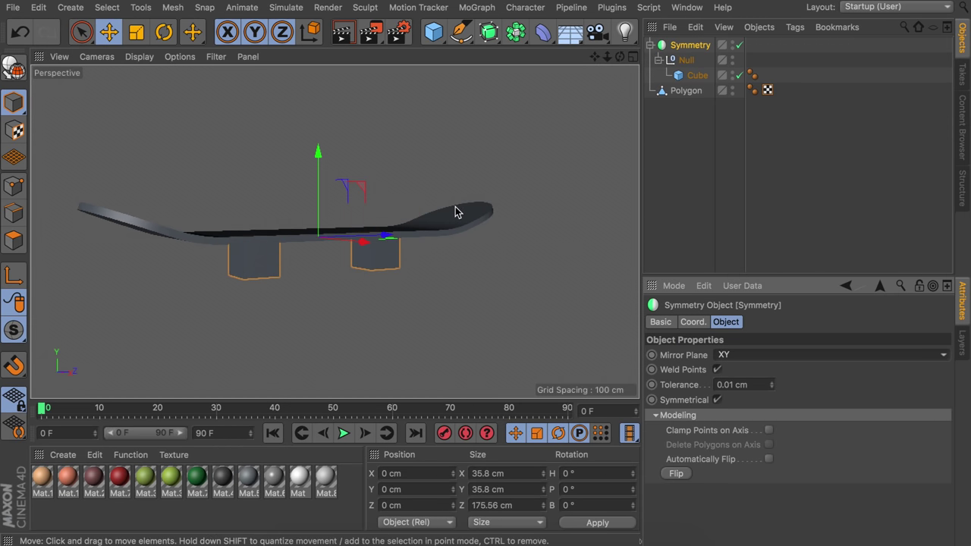
Flatten the cube into a low truck block under the deck and place it closer to the raised end
{"action": "scroll", "coordinate": [336, 254], "scroll_direction": "up", "scroll_amount": 5}
{"action": "left_click_drag", "start_coordinate": [386, 226], "coordinate": [477, 177], "text": "alt"}
{"action": "left_click", "coordinate": [693, 75]}
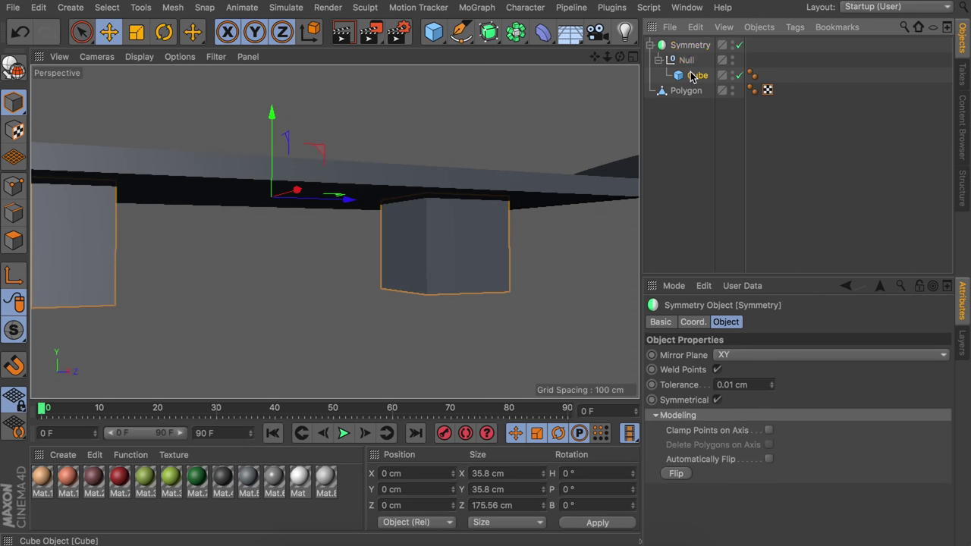
{"action": "left_click_drag", "start_coordinate": [444, 240], "coordinate": [409, 275], "text": "alt"}
{"action": "middle_click_drag", "start_coordinate": [409, 274], "coordinate": [338, 290], "text": "alt"}
{"action": "left_click_drag", "start_coordinate": [455, 256], "coordinate": [619, 224]}
{"action": "left_click_drag", "start_coordinate": [456, 210], "coordinate": [449, 288]}
Add a cylinder axle about 12 cm thick and 91 cm long, banked 90°, beneath the cube and nest it in the null
{"action": "left_click_drag", "start_coordinate": [433, 31], "coordinate": [709, 55]}
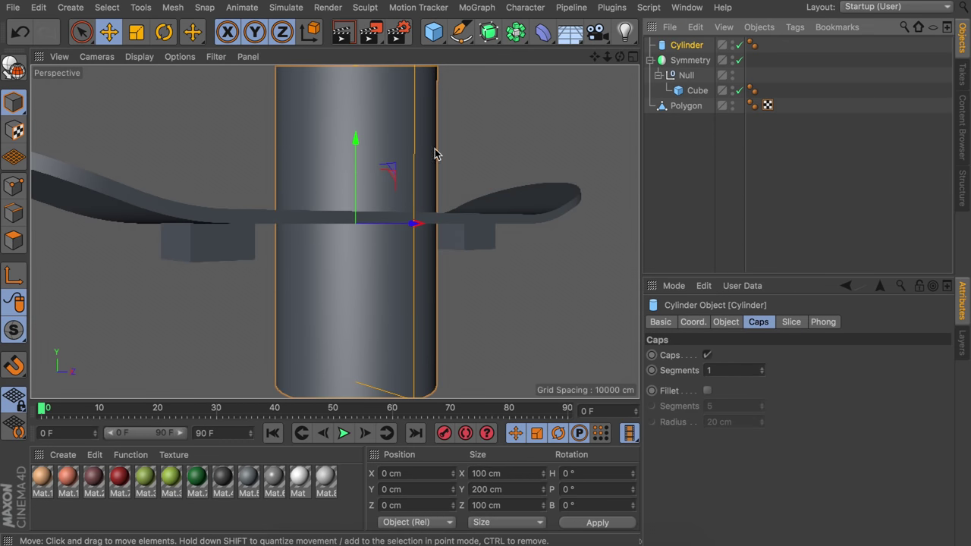
{"action": "key", "text": "r"}
{"action": "left_click_drag", "start_coordinate": [381, 182], "coordinate": [407, 288]}
{"action": "left_click_drag", "start_coordinate": [487, 323], "coordinate": [413, 220]}
{"action": "key", "text": "e"}
{"action": "left_click_drag", "start_coordinate": [687, 46], "coordinate": [690, 89]}
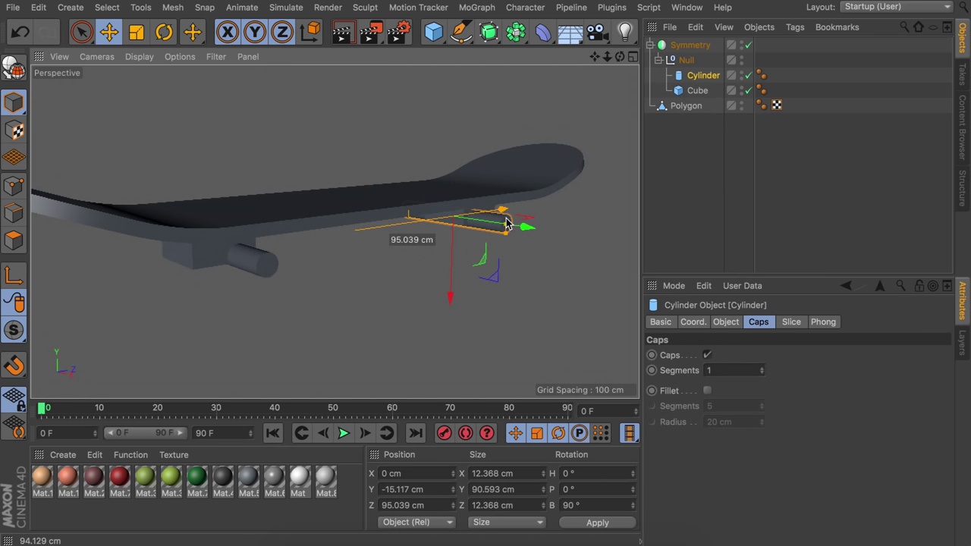
{"action": "left_click", "coordinate": [674, 199]}
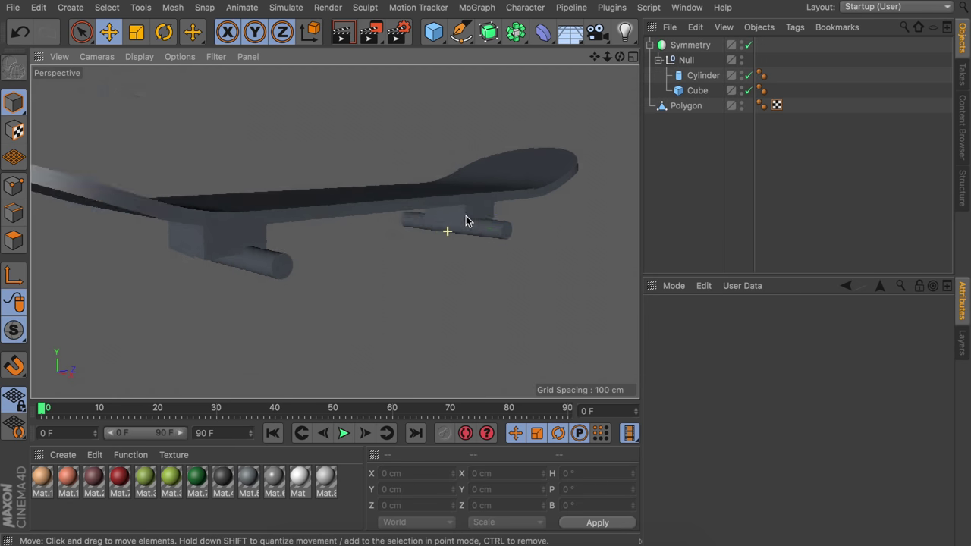
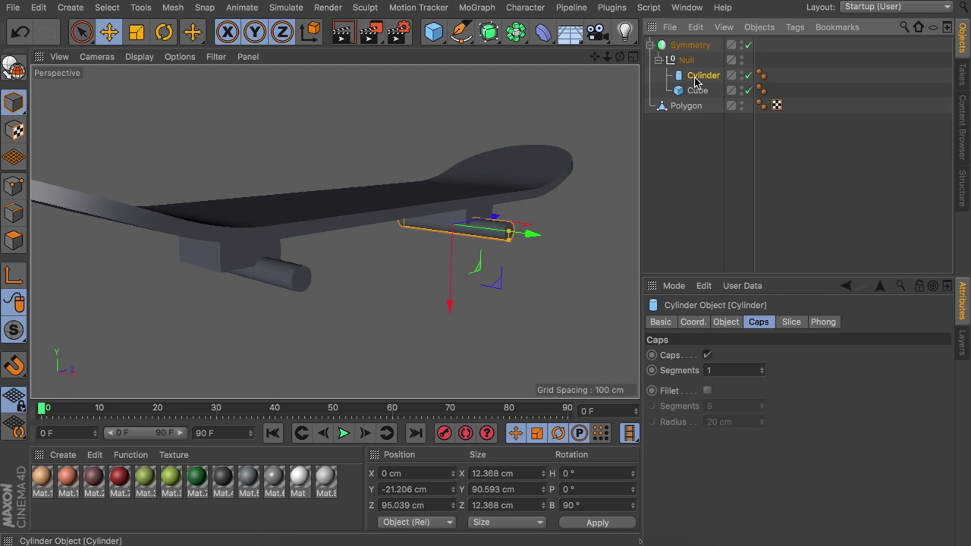
Duplicate the axle cylinder and reshape the copy into a wheel about 24 cm in diameter and 15 cm wide
{"action": "left_click_drag", "start_coordinate": [696, 73], "coordinate": [697, 70], "text": "ctrl"}
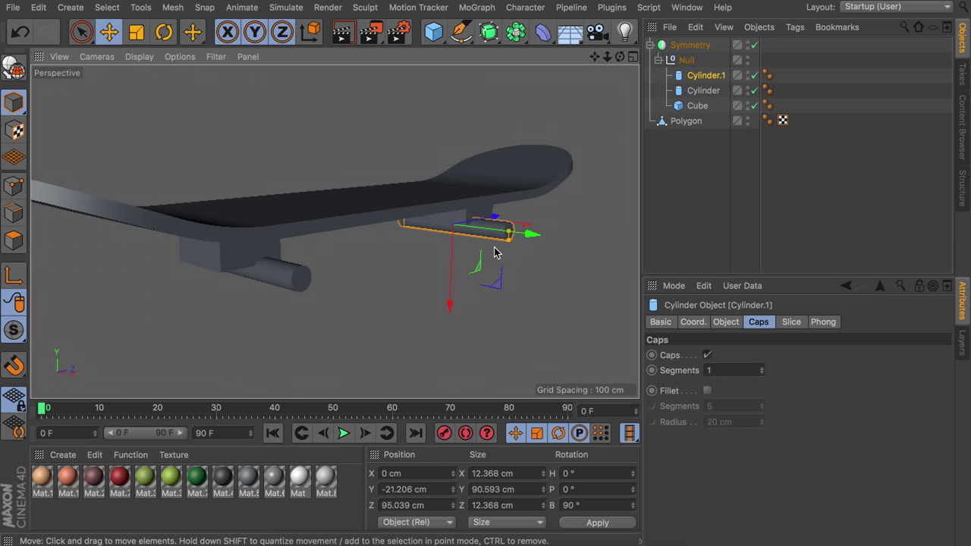
{"action": "right_click_drag", "start_coordinate": [491, 258], "coordinate": [510, 207], "text": "alt"}
{"action": "left_click_drag", "start_coordinate": [511, 206], "coordinate": [402, 249], "text": "alt"}
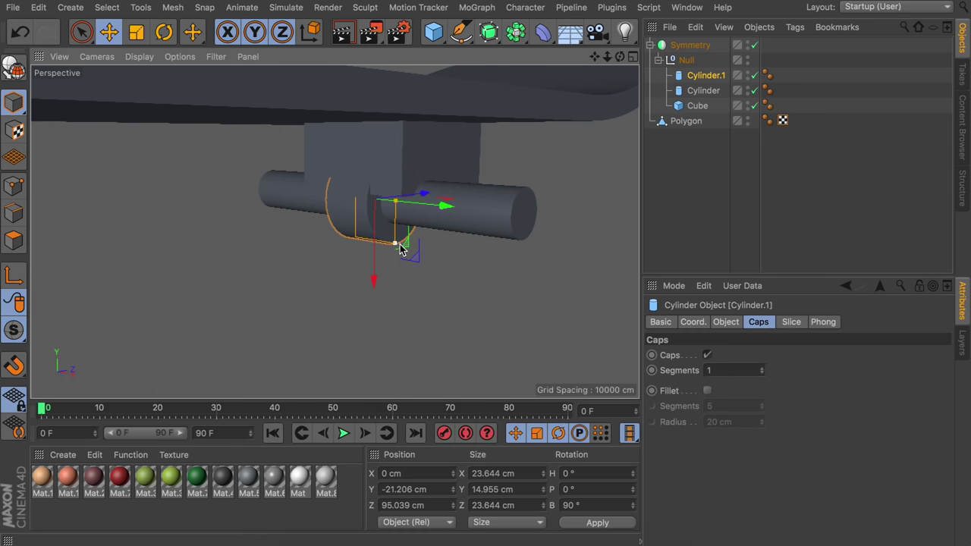
Fillet the wheel's caps with a radius of about 2.5 cm and widen the wheel to about 21 cm
{"action": "left_click", "coordinate": [707, 391]}
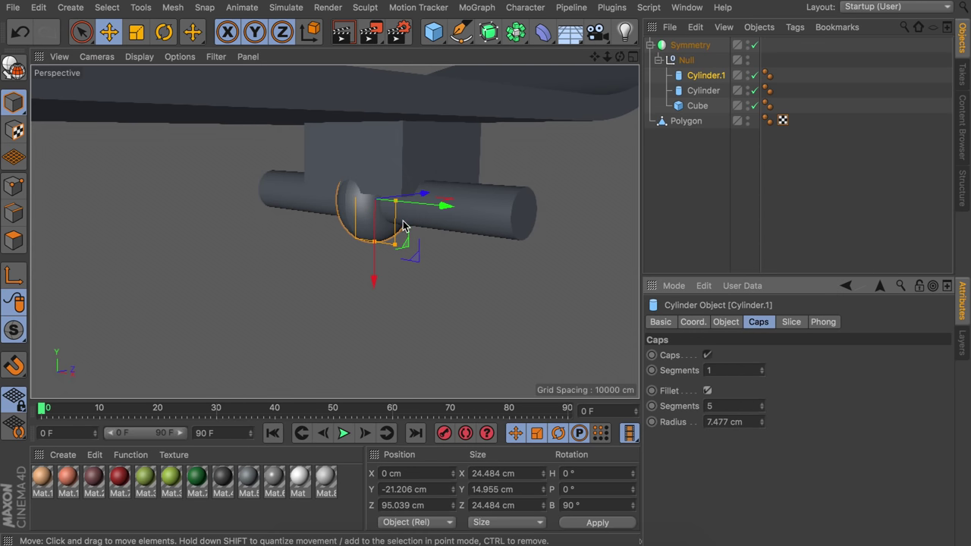
{"action": "left_click_drag", "start_coordinate": [395, 201], "coordinate": [414, 204]}
{"action": "left_click", "coordinate": [761, 424]}
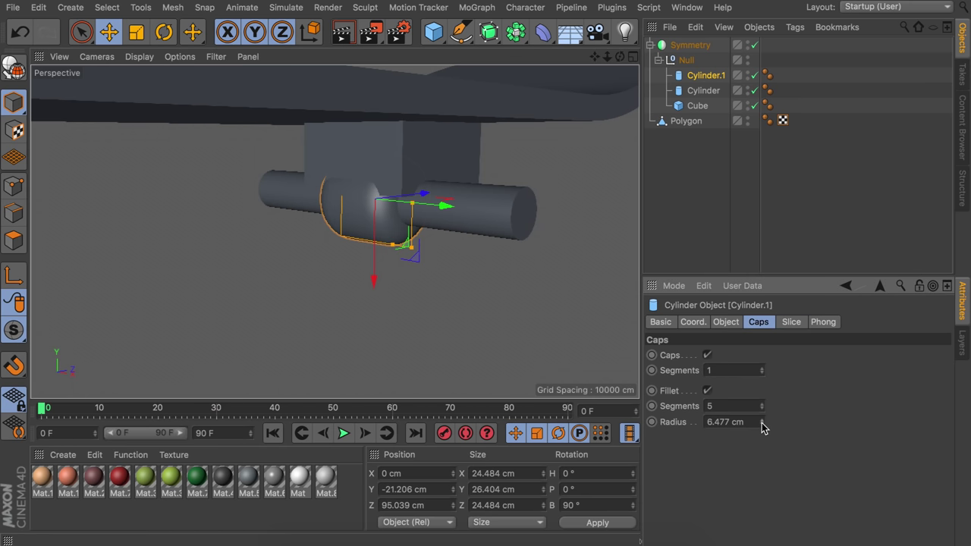
{"action": "left_click_drag", "start_coordinate": [762, 422], "coordinate": [762, 427]}
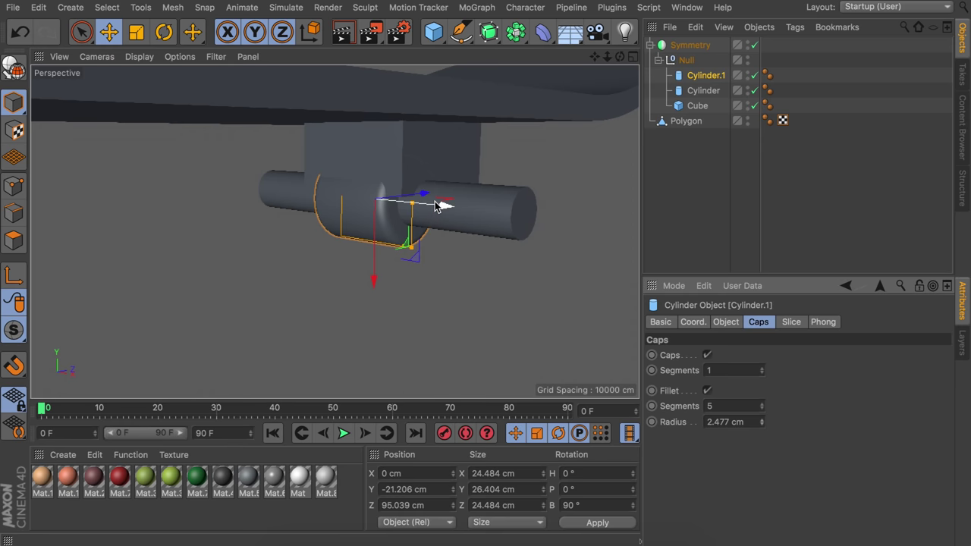
{"action": "mouse_move", "coordinate": [413, 204]}
{"action": "left_mouse_down"}
{"action": "mouse_move", "coordinate": [395, 208]}
{"action": "mouse_move", "coordinate": [404, 203]}
{"action": "left_mouse_up"}
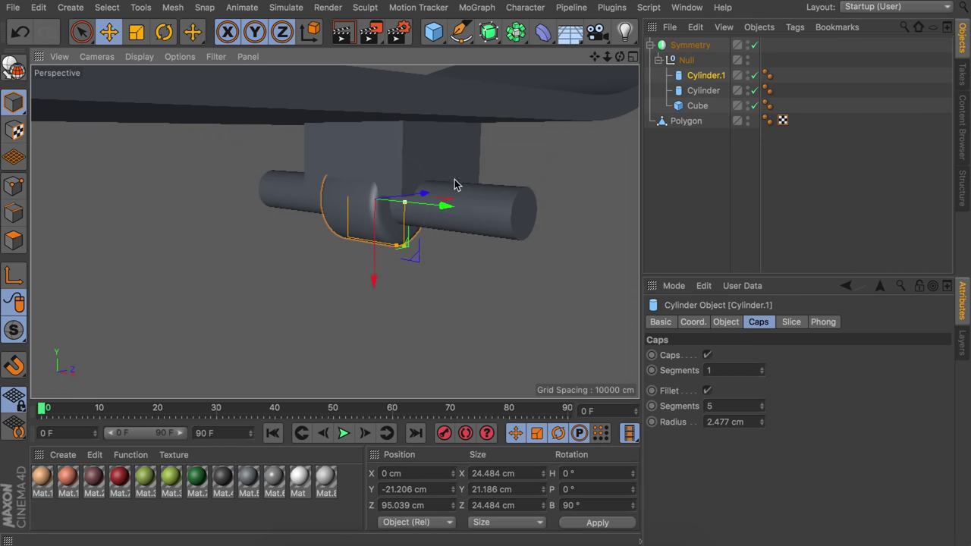
Add a second Symmetry object inside the truck null and nest the wheel cylinder in it, mirrored across ZY
{"action": "left_click", "coordinate": [517, 33]}
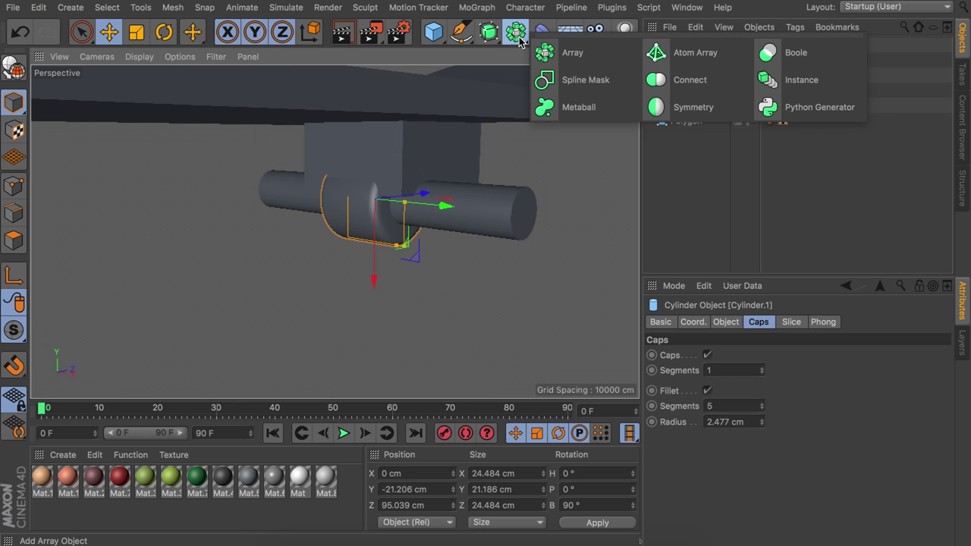
{"action": "left_click", "coordinate": [687, 107]}
{"action": "left_click_drag", "start_coordinate": [691, 47], "coordinate": [705, 78]}
{"action": "left_click", "coordinate": [708, 93]}
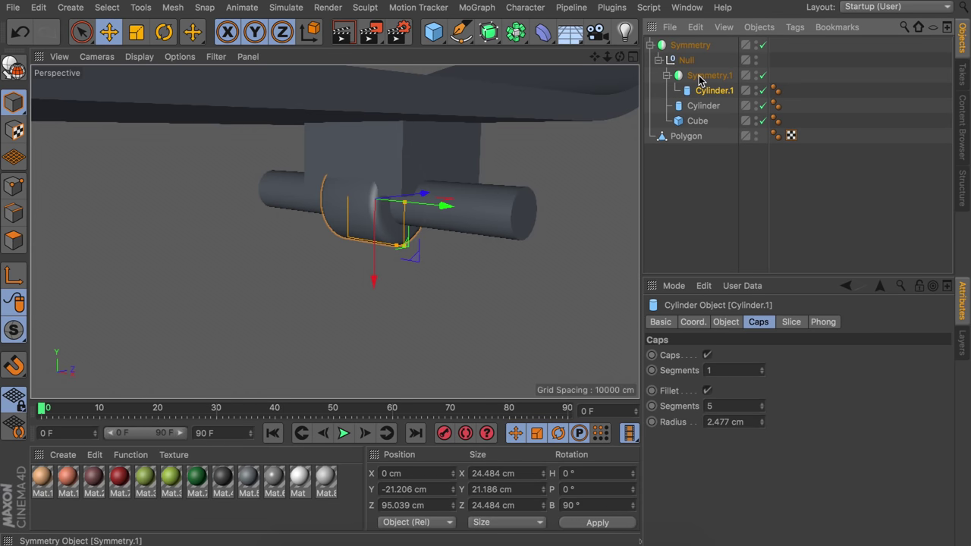
{"action": "left_click", "coordinate": [699, 79]}
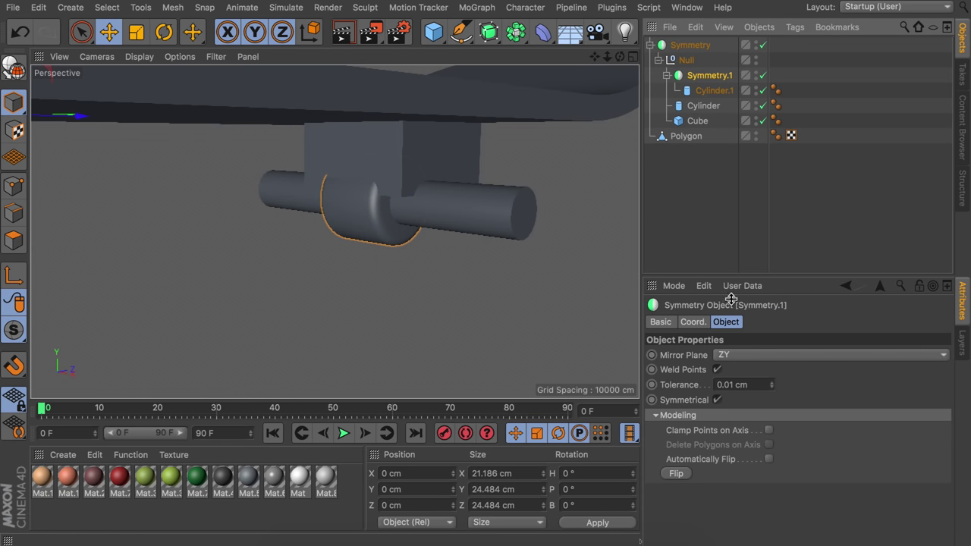
Move the wheel to the axle's end at about X 41.5 cm and narrow it to about 19 cm
{"action": "left_click", "coordinate": [704, 91]}
{"action": "left_click_drag", "start_coordinate": [452, 206], "coordinate": [601, 223]}
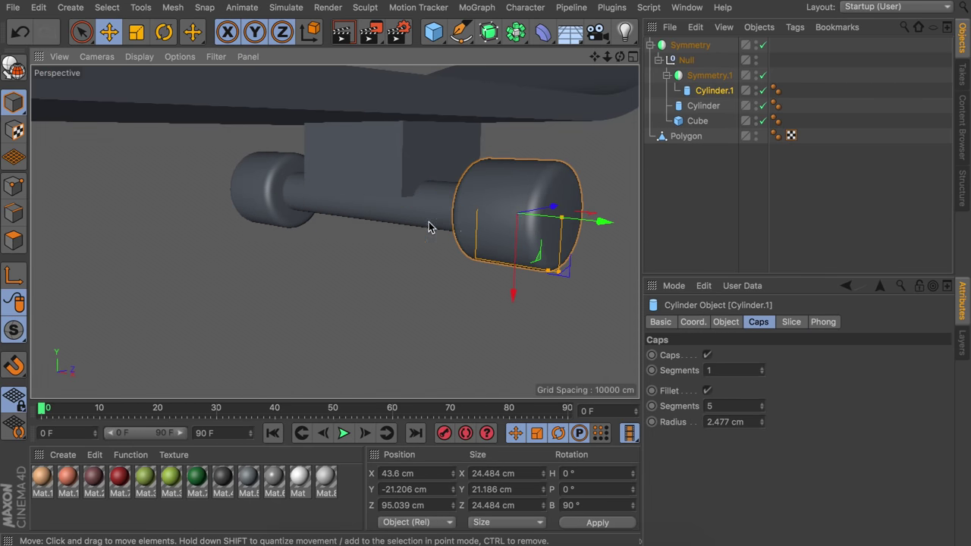
{"action": "left_click_drag", "start_coordinate": [461, 225], "coordinate": [528, 220], "text": "alt"}
{"action": "left_click_drag", "start_coordinate": [597, 213], "coordinate": [588, 214]}
{"action": "left_click", "coordinate": [418, 160]}
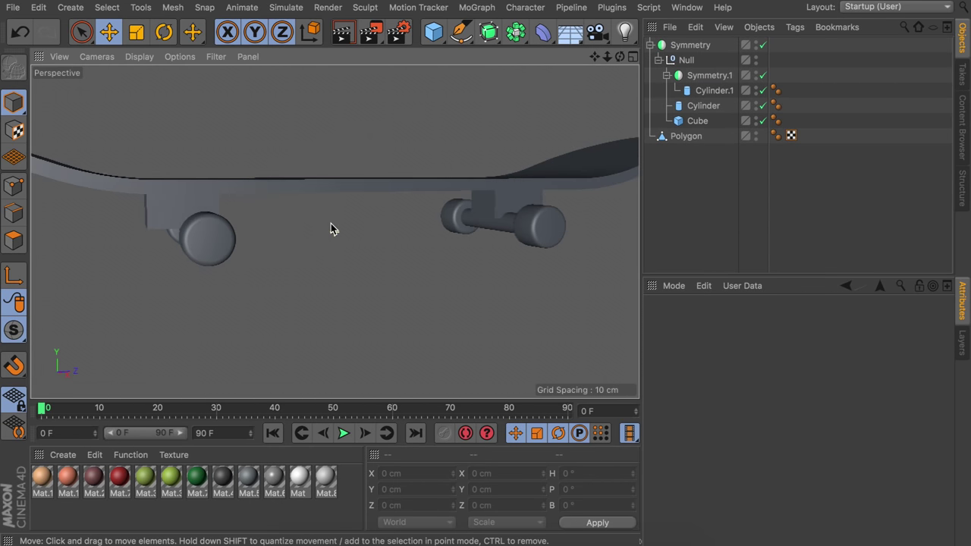
Convert the truck block cube into an editable polygon object
{"action": "left_click", "coordinate": [691, 45]}
{"action": "left_click", "coordinate": [698, 120]}
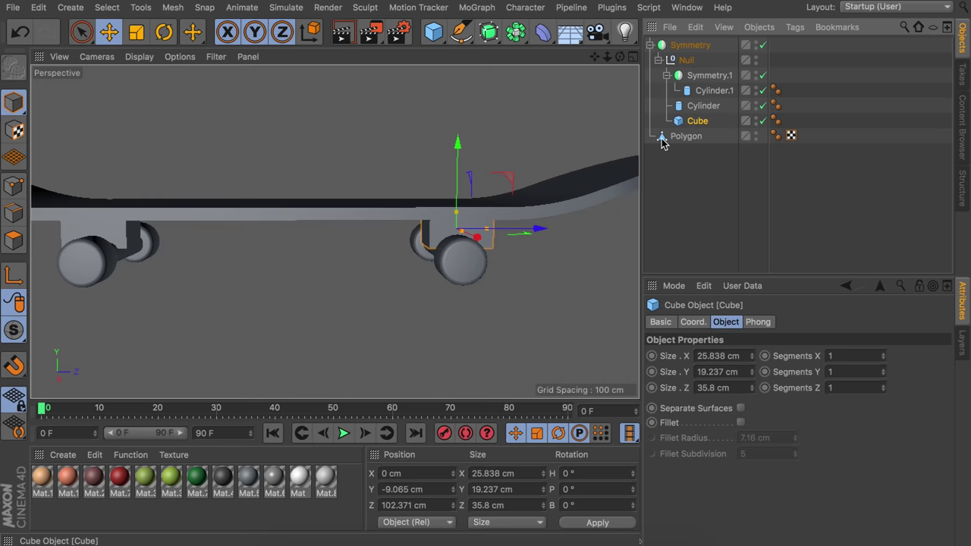
{"action": "key", "text": "c"}
{"action": "scroll", "coordinate": [520, 192], "scroll_direction": "up", "scroll_amount": 3}
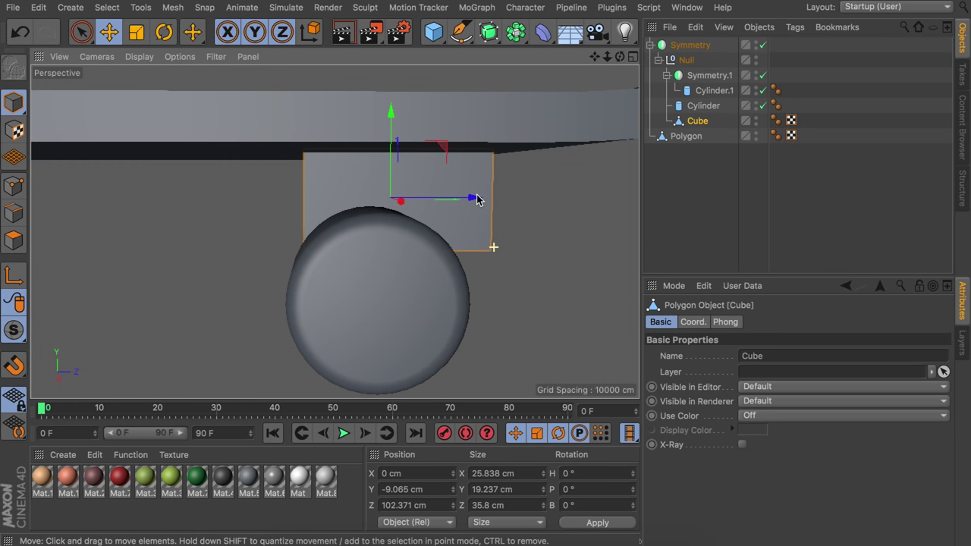
Slide the truck block's lower edge nearest the deck's raised end inward about 18.6 cm along the world Z axis
{"action": "left_click", "coordinate": [17, 215]}
{"action": "left_click_drag", "start_coordinate": [364, 210], "coordinate": [319, 215], "text": "alt"}
{"action": "middle_click_drag", "start_coordinate": [547, 248], "coordinate": [401, 221], "text": "alt"}
{"action": "left_click", "coordinate": [412, 230]}
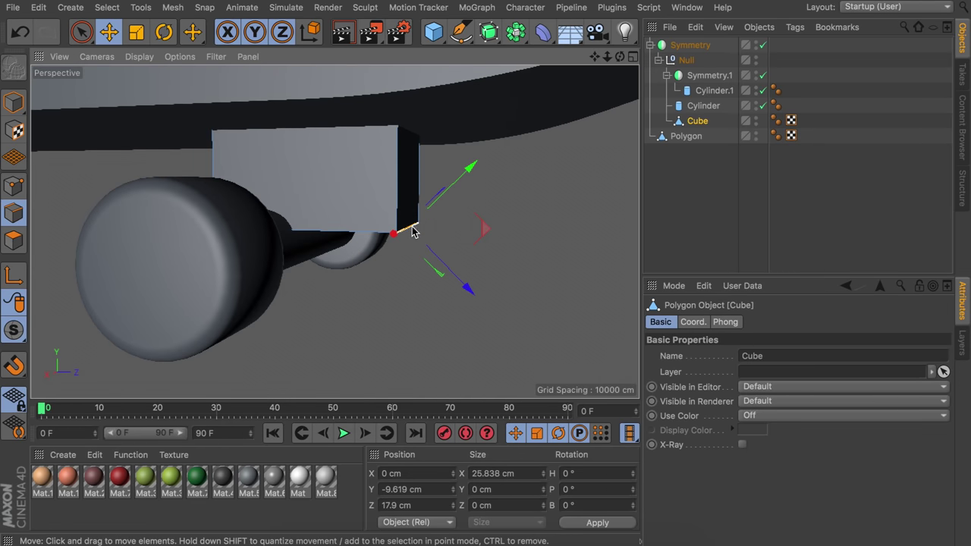
{"action": "left_click", "coordinate": [311, 32]}
{"action": "left_click_drag", "start_coordinate": [491, 229], "coordinate": [387, 230]}
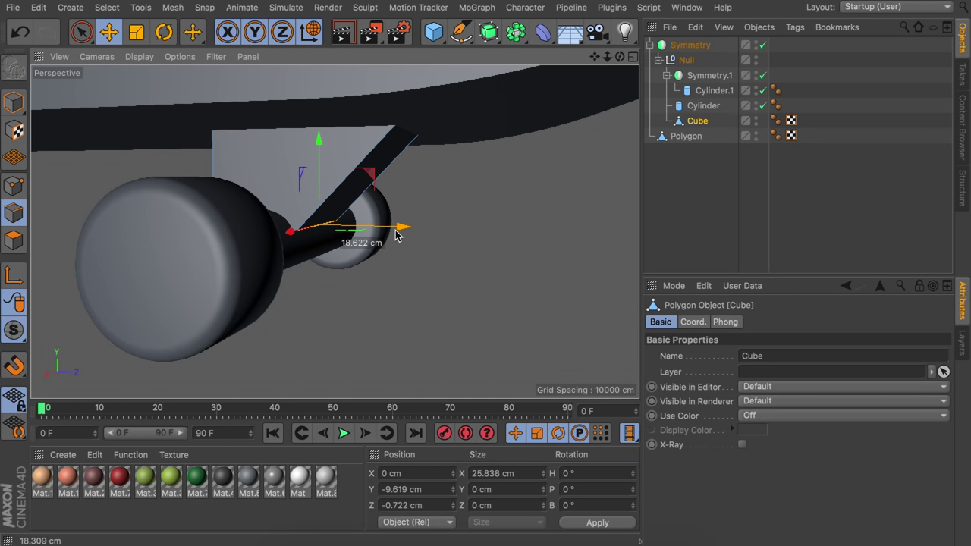
{"action": "left_click", "coordinate": [311, 32]}
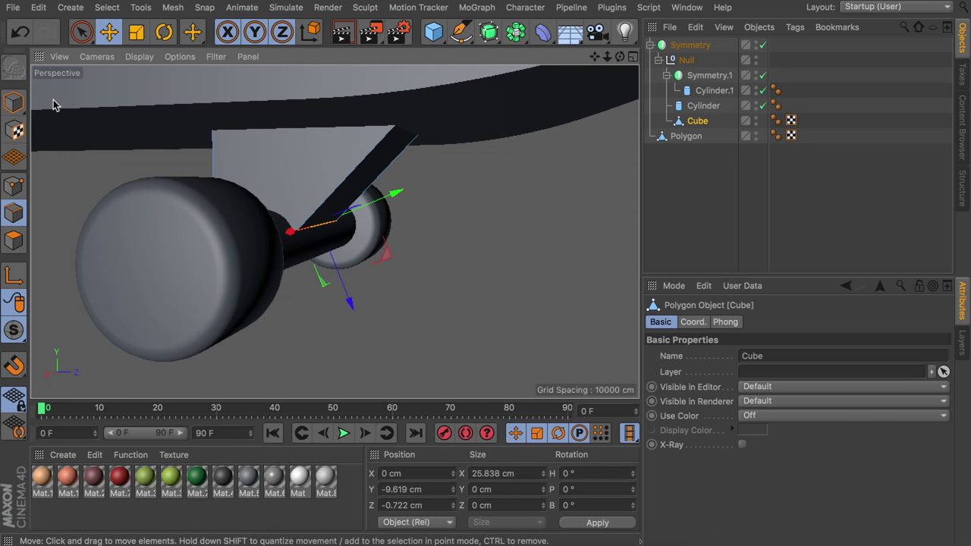
{"action": "left_click", "coordinate": [13, 102]}
{"action": "left_click", "coordinate": [422, 342]}
Slide the truck block's opposite lower edge inward about 7 cm along Z to taper that side
{"action": "left_click_drag", "start_coordinate": [422, 342], "coordinate": [424, 220], "text": "alt"}
{"action": "scroll", "coordinate": [426, 296], "scroll_direction": "up", "scroll_amount": 4}
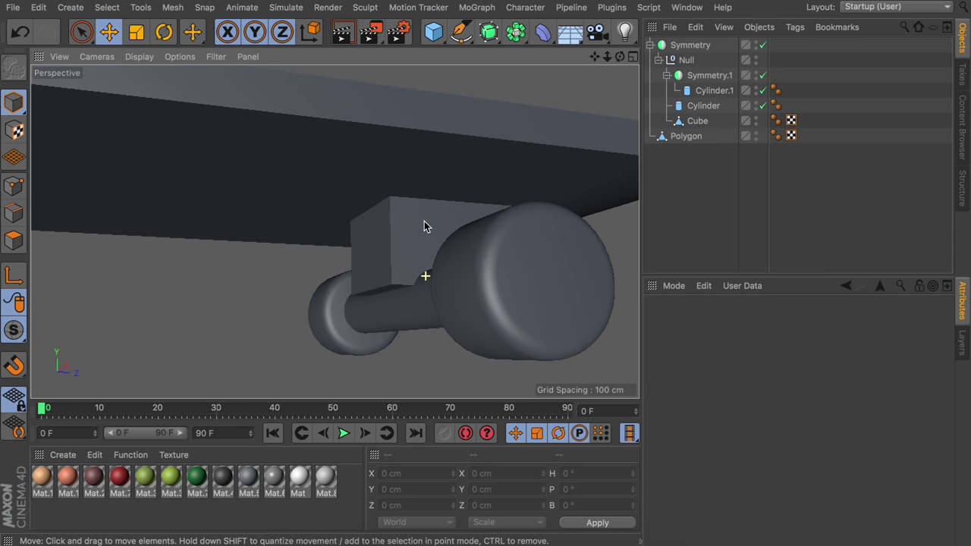
{"action": "left_click", "coordinate": [697, 121]}
{"action": "left_click", "coordinate": [14, 213]}
{"action": "left_click_drag", "start_coordinate": [372, 293], "coordinate": [394, 285]}
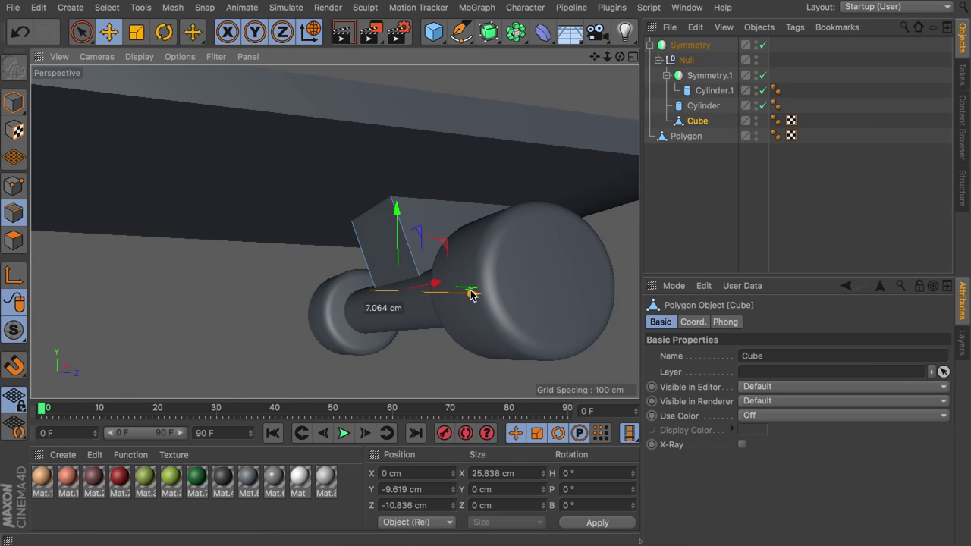
{"action": "left_click", "coordinate": [238, 288]}
{"action": "left_click", "coordinate": [14, 103]}
Group the wheel cylinder into its own null inside the nested Symmetry object
{"action": "scroll", "coordinate": [318, 251], "scroll_direction": "down", "scroll_amount": 5}
{"action": "left_click_drag", "start_coordinate": [326, 266], "coordinate": [386, 243], "text": "alt"}
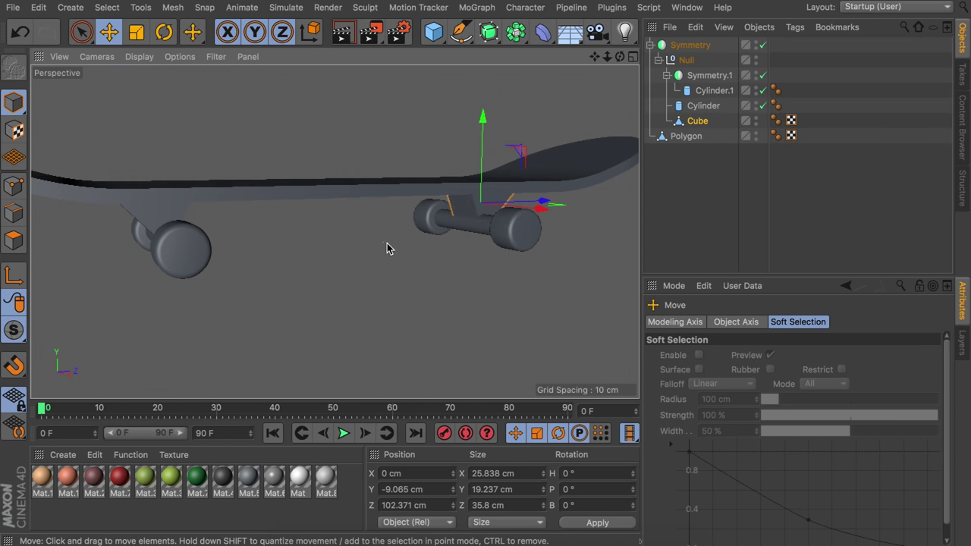
{"action": "left_click", "coordinate": [535, 239]}
{"action": "key", "text": "o"}
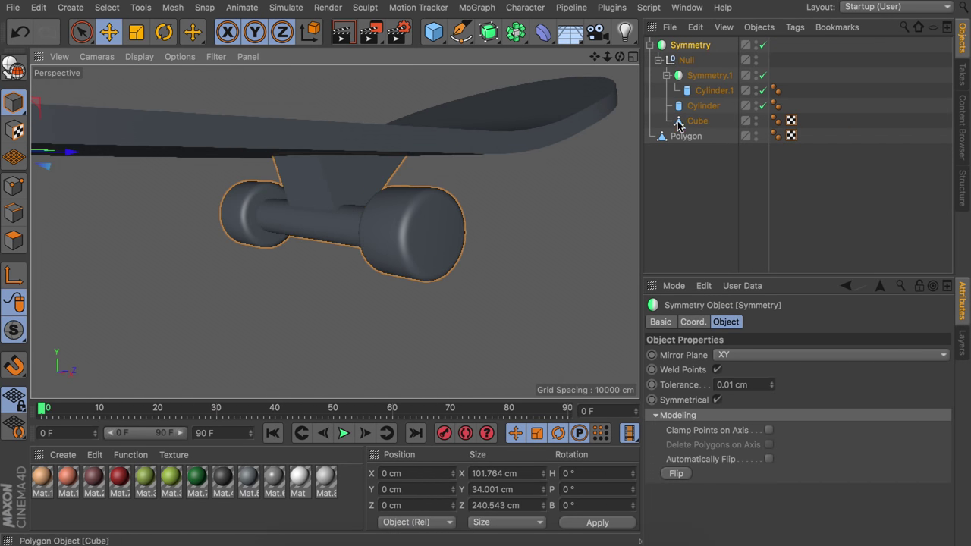
{"action": "left_click", "coordinate": [713, 90]}
{"action": "key", "text": "o"}
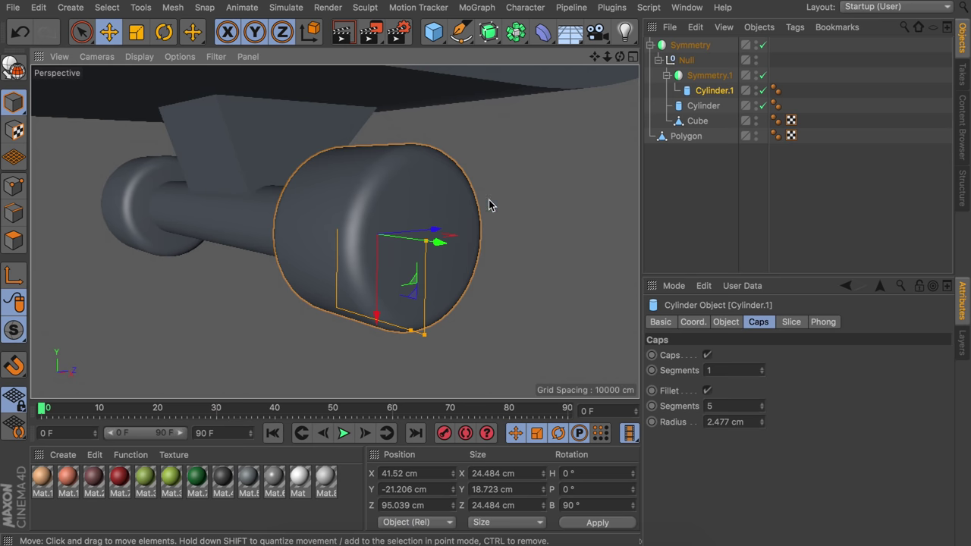
{"action": "key", "text": "alt+g"}
{"action": "left_click", "coordinate": [675, 90]}
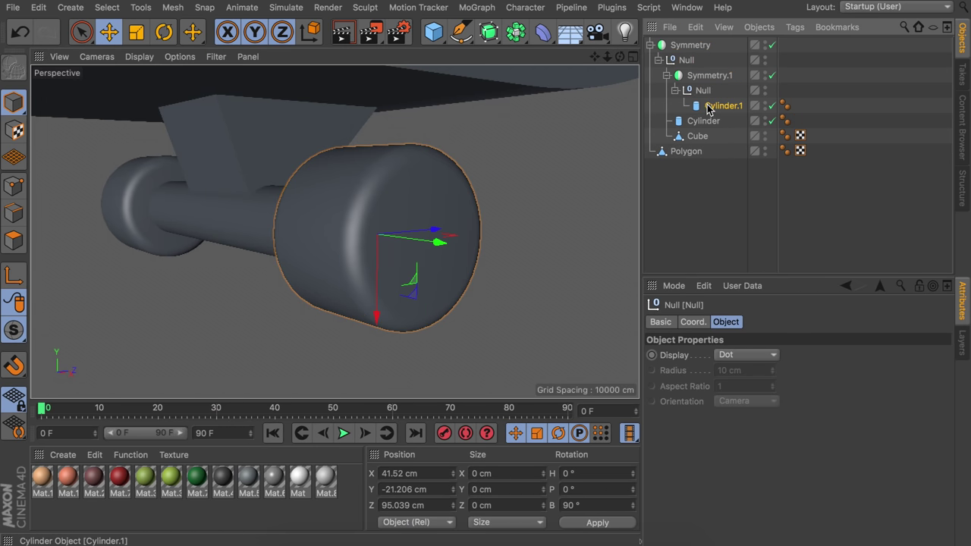
Duplicate the wheel cylinder without its fillet, shrink it to about 9.6 cm in diameter and shift it outward about 1.1 cm
{"action": "left_click", "coordinate": [716, 105]}
{"action": "key", "text": "ctrl+c"}
{"action": "key", "text": "ctrl+v"}
{"action": "left_click", "coordinate": [707, 391]}
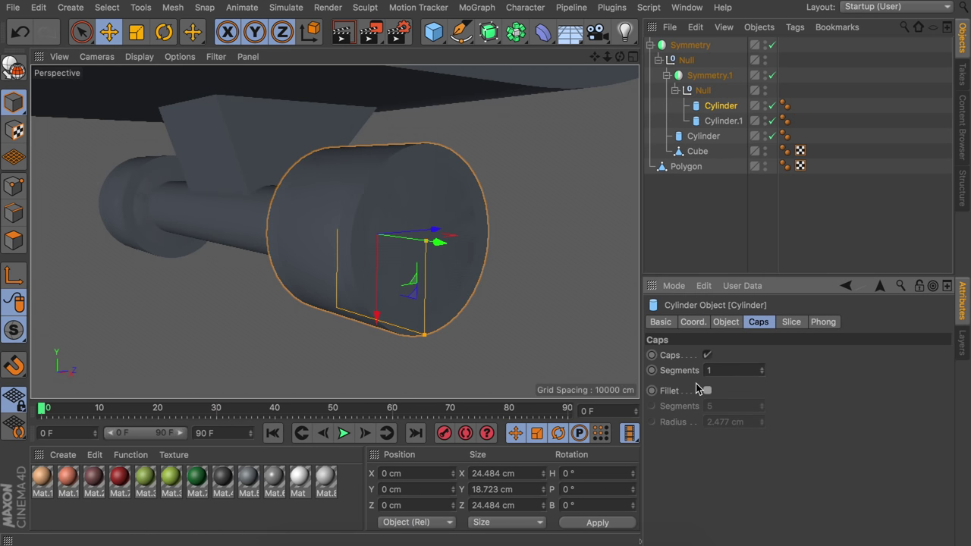
{"action": "left_click_drag", "start_coordinate": [438, 245], "coordinate": [431, 280]}
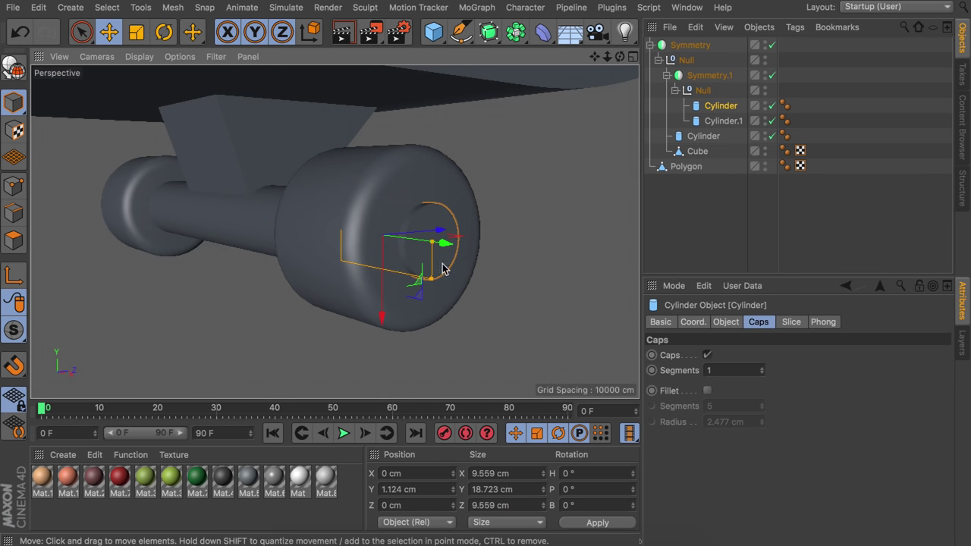
Fillet the hub cylinder's caps with a radius of about 0.5 cm and move it inward to about Y 0.2 cm
{"action": "left_click", "coordinate": [706, 391]}
{"action": "left_click", "coordinate": [761, 425]}
{"action": "left_click", "coordinate": [762, 425]}
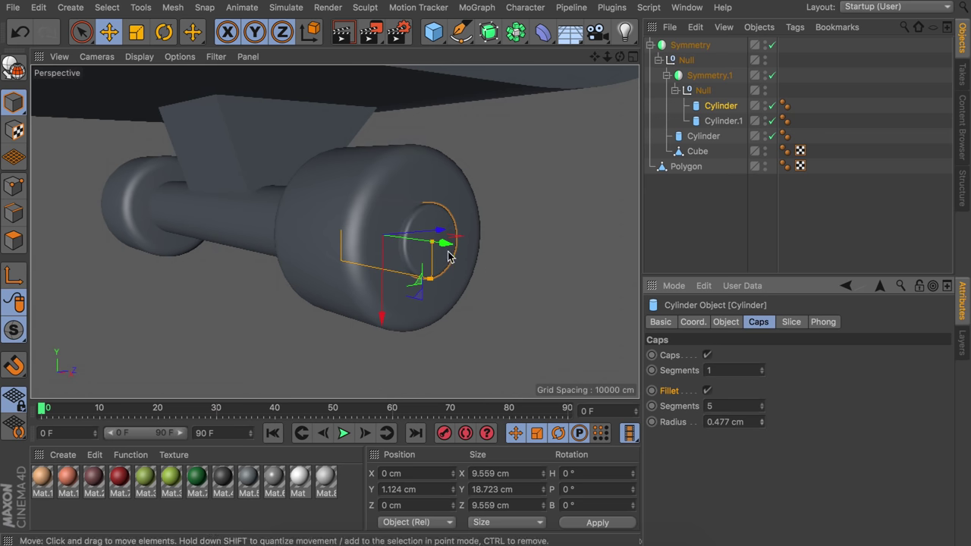
{"action": "scroll", "coordinate": [413, 231], "scroll_direction": "up", "scroll_amount": 5}
{"action": "left_click_drag", "start_coordinate": [404, 243], "coordinate": [399, 237]}
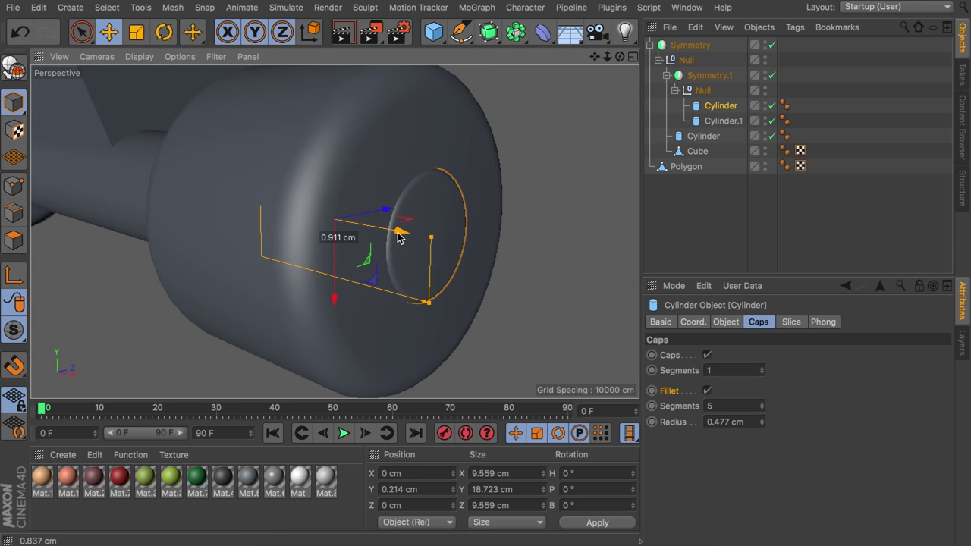
Make the wheel cylinder editable and select all polygons of its outer cap around the hub
{"action": "left_click", "coordinate": [480, 190]}
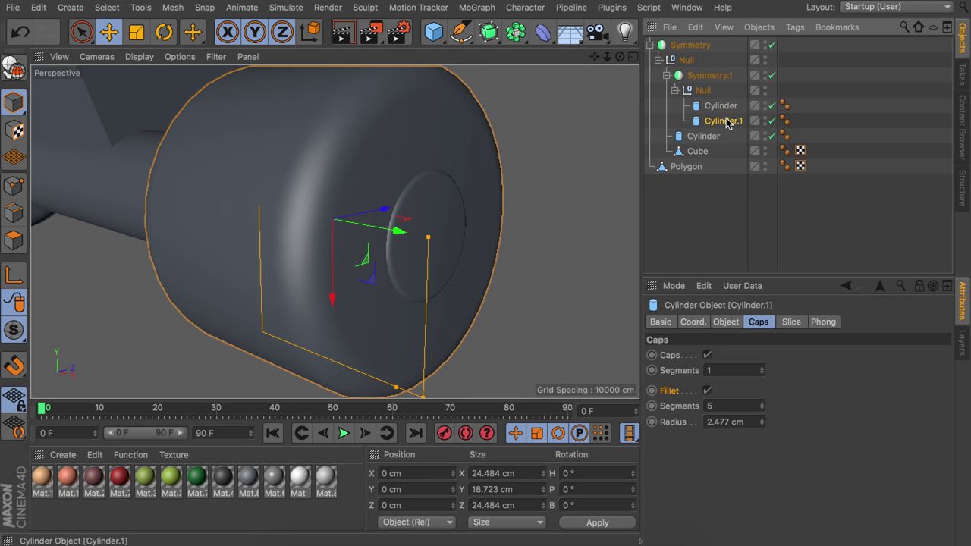
{"action": "left_click", "coordinate": [14, 241]}
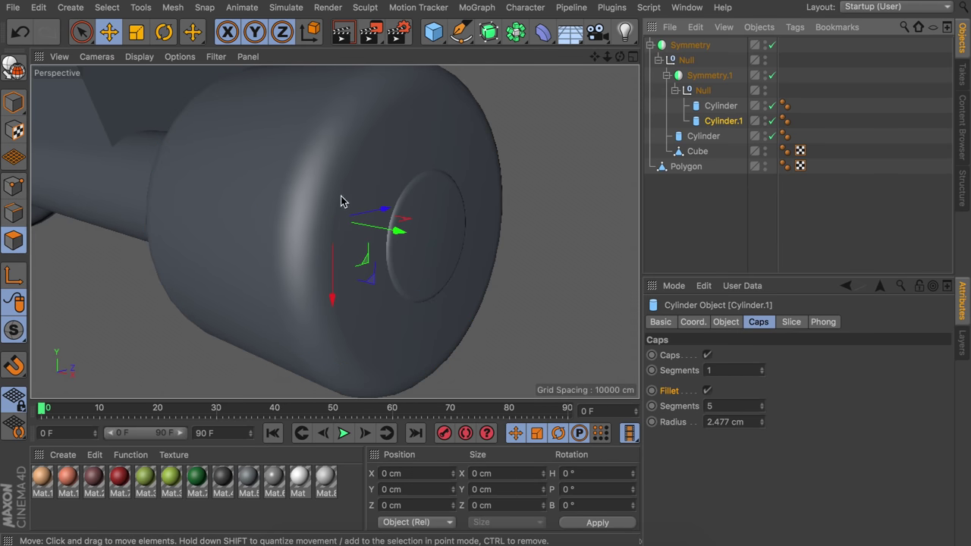
{"action": "key", "text": "c"}
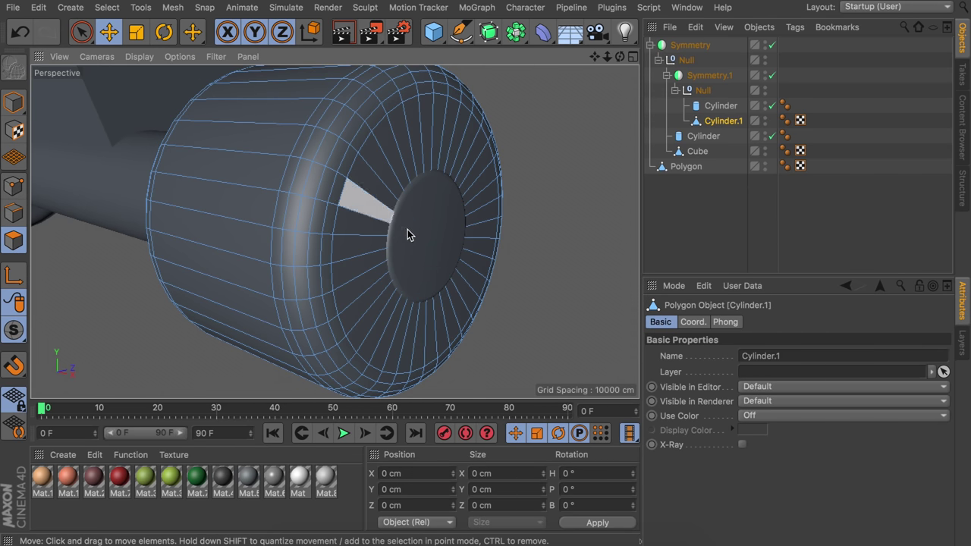
{"action": "key", "text": "9"}
{"action": "mouse_move", "coordinate": [427, 289]}
{"action": "left_mouse_down"}
{"action": "mouse_move", "coordinate": [342, 227]}
{"action": "mouse_move", "coordinate": [443, 301]}
{"action": "mouse_move", "coordinate": [427, 297]}
{"action": "left_mouse_up"}
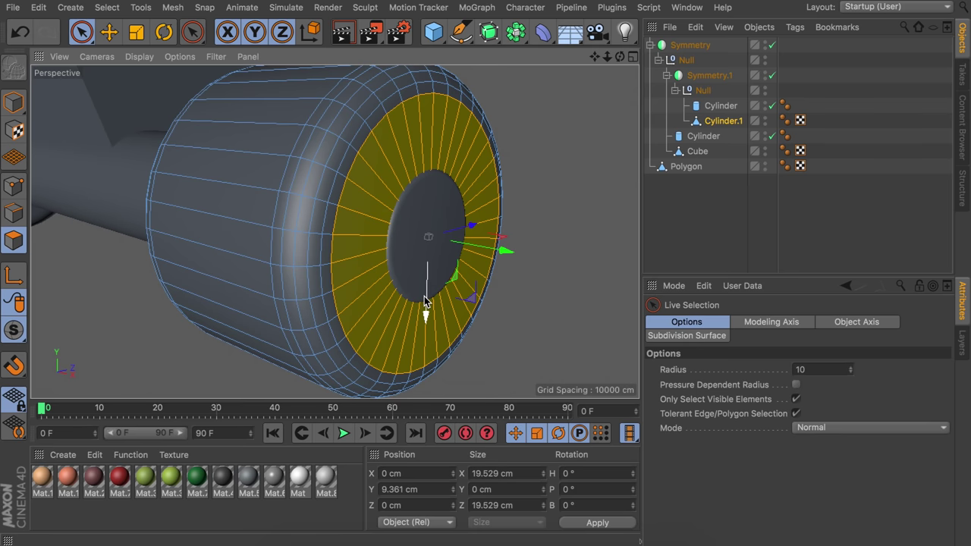
Extrude the selected cap polygons inward by about 4.4 cm, leaving a narrow ring around the hub
{"action": "key", "text": "i"}
{"action": "left_click_drag", "start_coordinate": [474, 258], "coordinate": [424, 258]}
{"action": "left_click_drag", "start_coordinate": [486, 274], "coordinate": [504, 274]}
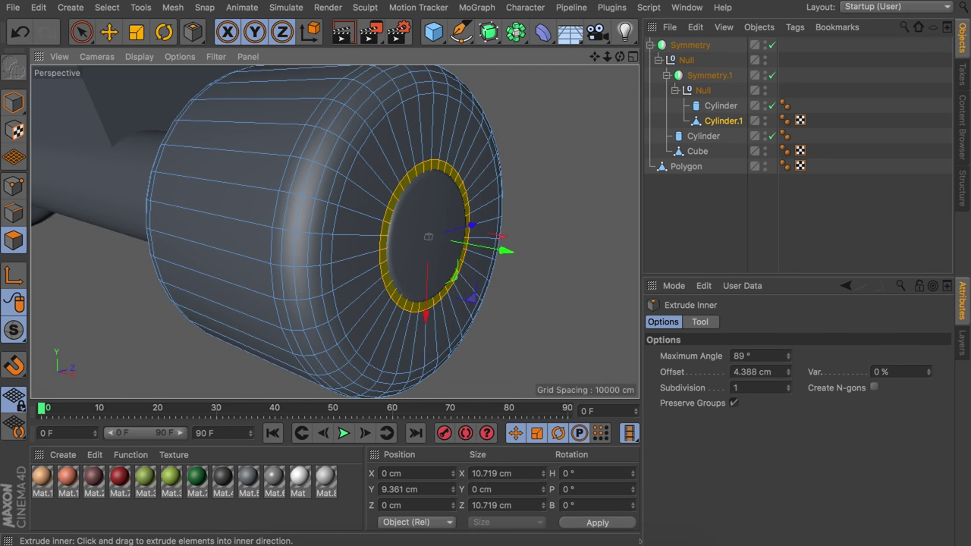
Push the inner cap polygons about 1.1 cm into the wheel to recess the area around the hub
{"action": "key", "text": "e"}
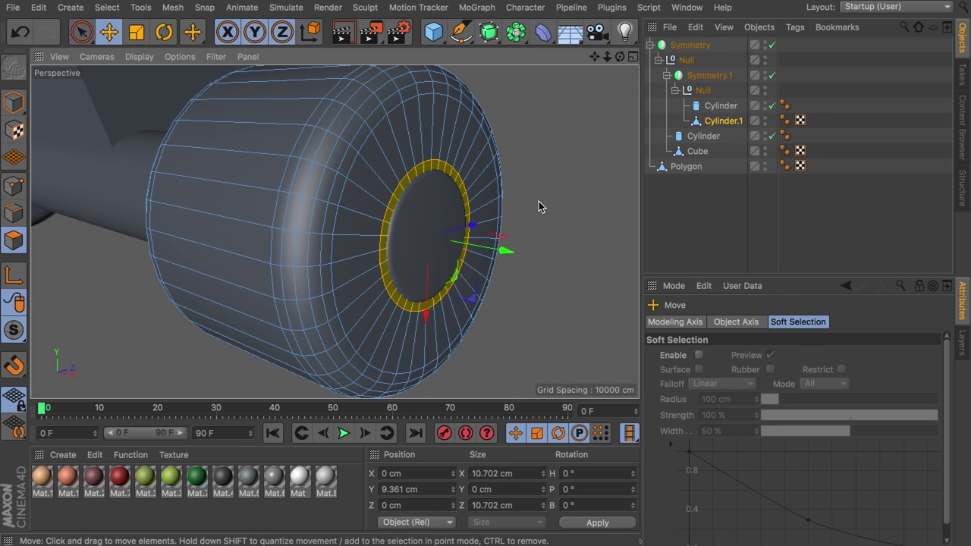
{"action": "mouse_move", "coordinate": [506, 251]}
{"action": "left_mouse_down"}
{"action": "mouse_move", "coordinate": [487, 258]}
{"action": "mouse_move", "coordinate": [489, 250]}
{"action": "left_mouse_up"}
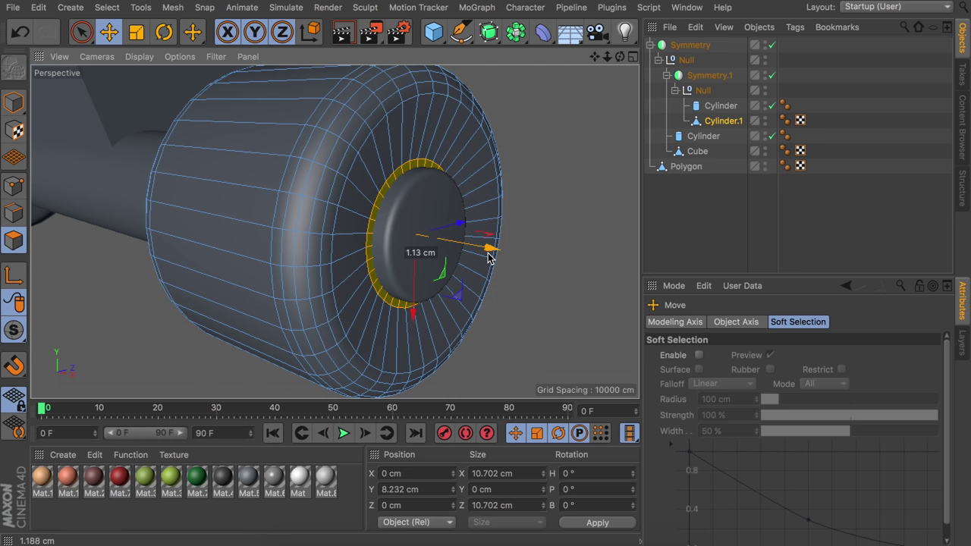
{"action": "left_click", "coordinate": [686, 236]}
{"action": "scroll", "coordinate": [444, 173], "scroll_direction": "down", "scroll_amount": 10}
{"action": "mouse_move", "coordinate": [392, 201]}
{"action": "left_mouse_down", "text": "alt"}
{"action": "mouse_move", "coordinate": [295, 197]}
{"action": "mouse_move", "coordinate": [382, 199]}
{"action": "left_mouse_up", "text": "alt"}
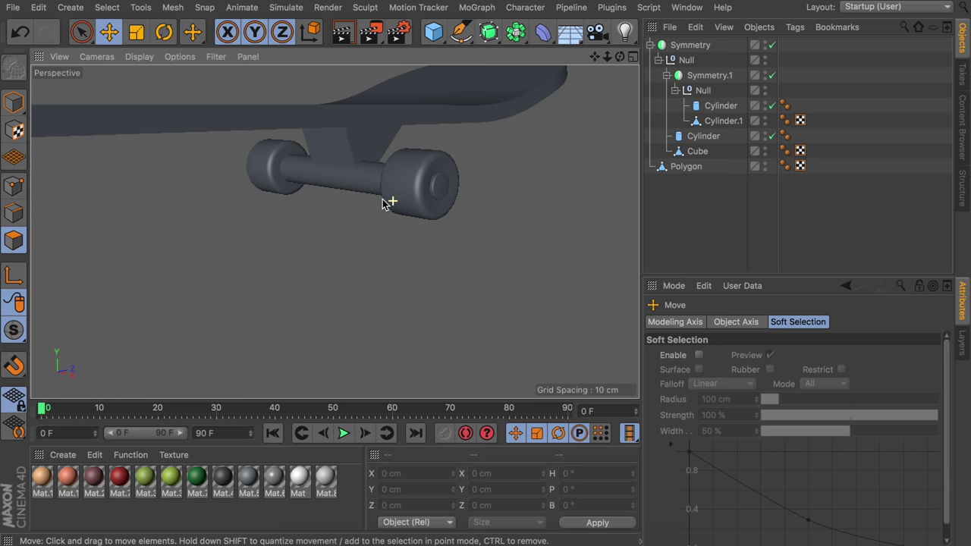
Add a thin vertical cylinder about 4 cm in diameter and 14.1 cm high at the deck's centre
{"action": "left_click", "coordinate": [365, 191]}
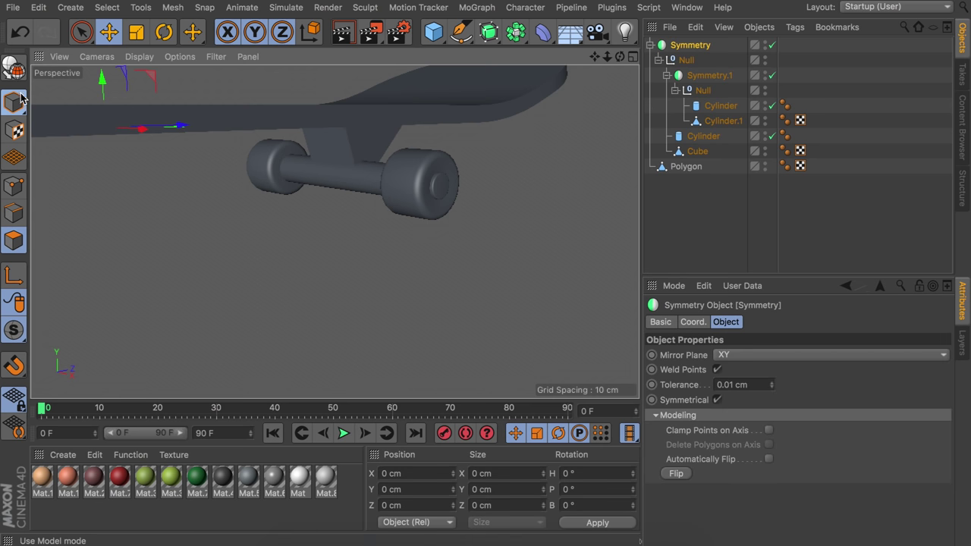
{"action": "left_click", "coordinate": [361, 178]}
{"action": "left_click_drag", "start_coordinate": [429, 207], "coordinate": [367, 207]}
{"action": "left_click", "coordinate": [761, 217]}
{"action": "scroll", "coordinate": [394, 182], "scroll_direction": "down", "scroll_amount": 10}
{"action": "left_click_drag", "start_coordinate": [433, 30], "coordinate": [724, 51]}
{"action": "left_click_drag", "start_coordinate": [312, 150], "coordinate": [310, 148]}
{"action": "left_click_drag", "start_coordinate": [314, 135], "coordinate": [314, 211]}
{"action": "scroll", "coordinate": [333, 190], "scroll_direction": "up", "scroll_amount": 10}
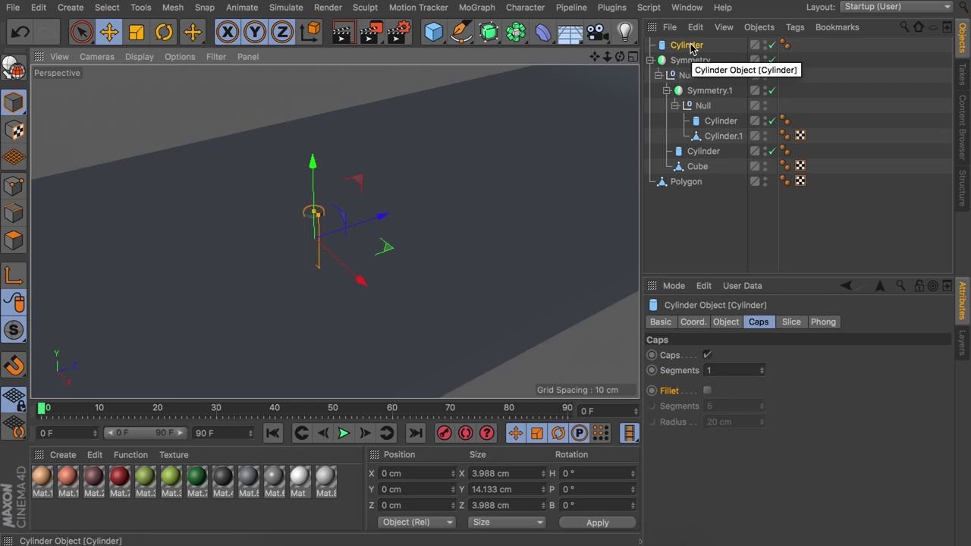
Nest the thin cylinder in the outer Symmetry's Null and move it along the deck to Z 110 cm
{"action": "left_click_drag", "start_coordinate": [687, 45], "coordinate": [688, 87]}
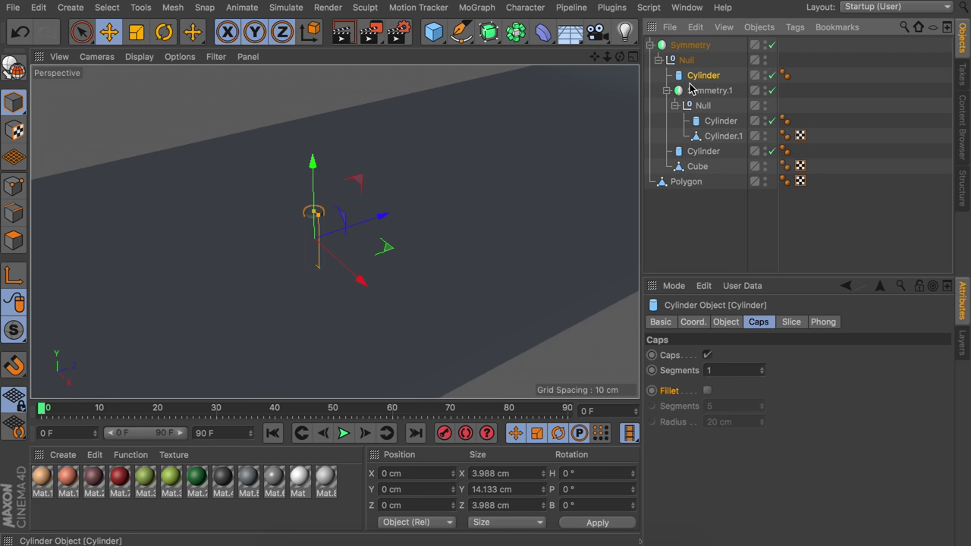
{"action": "scroll", "coordinate": [385, 217], "scroll_direction": "down", "scroll_amount": 5}
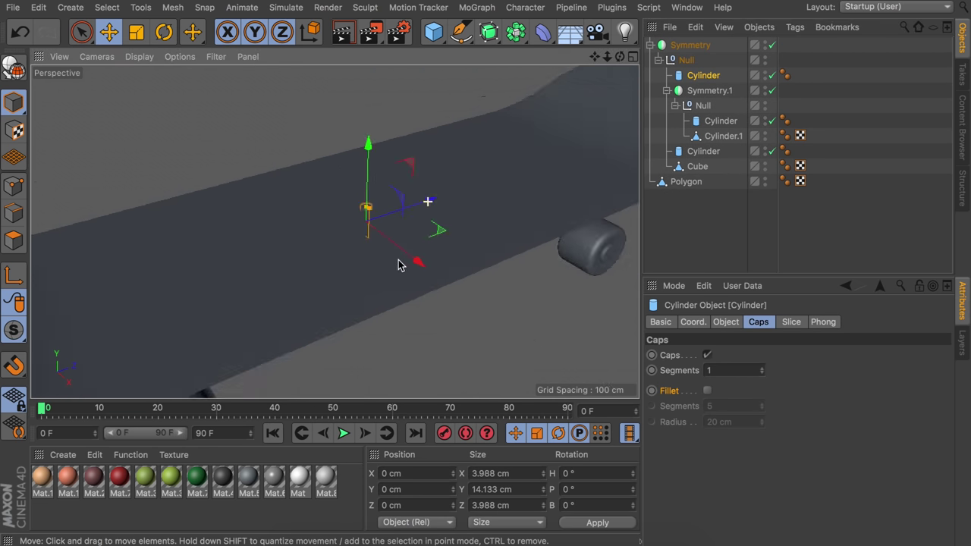
{"action": "left_click_drag", "start_coordinate": [359, 267], "coordinate": [308, 255], "text": "alt"}
{"action": "left_click_drag", "start_coordinate": [416, 228], "coordinate": [567, 199]}
{"action": "scroll", "coordinate": [483, 252], "scroll_direction": "up", "scroll_amount": 5}
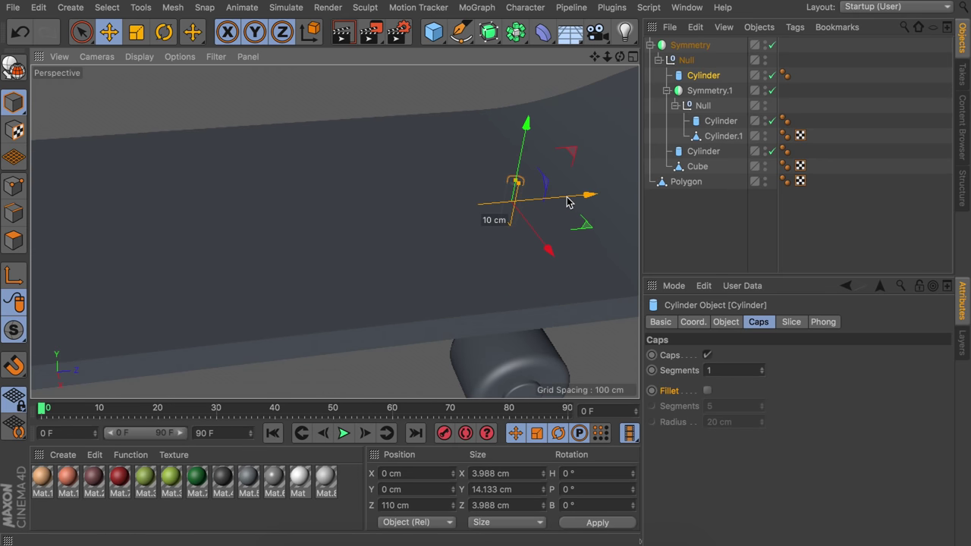
Put the thin cylinder into a MoGraph Cloner and set its mode to Grid Array
{"action": "left_click_drag", "start_coordinate": [512, 209], "coordinate": [595, 278], "text": "alt"}
{"action": "left_click", "coordinate": [477, 7]}
{"action": "left_click", "coordinate": [505, 182], "text": "alt"}
{"action": "scroll", "coordinate": [351, 147], "scroll_direction": "down", "scroll_amount": 5}
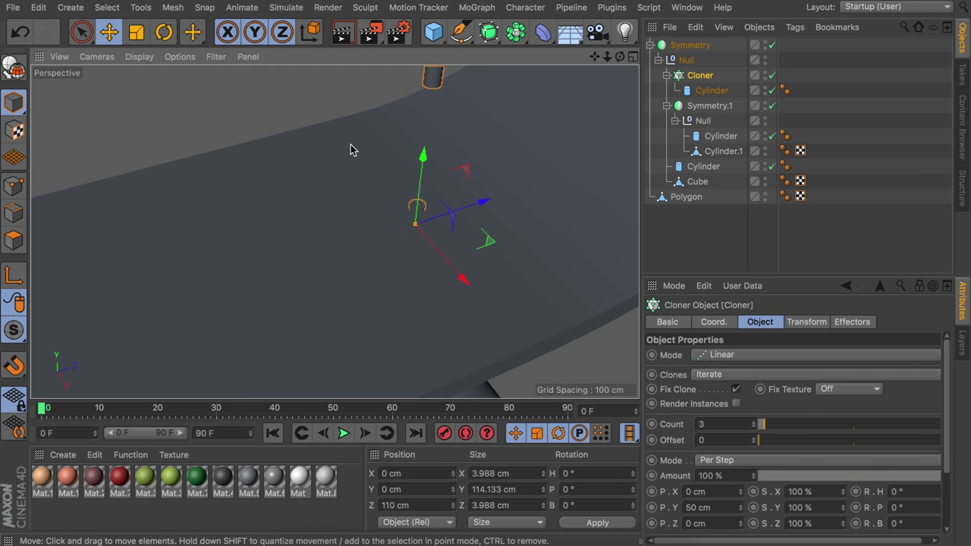
{"action": "left_click", "coordinate": [726, 355]}
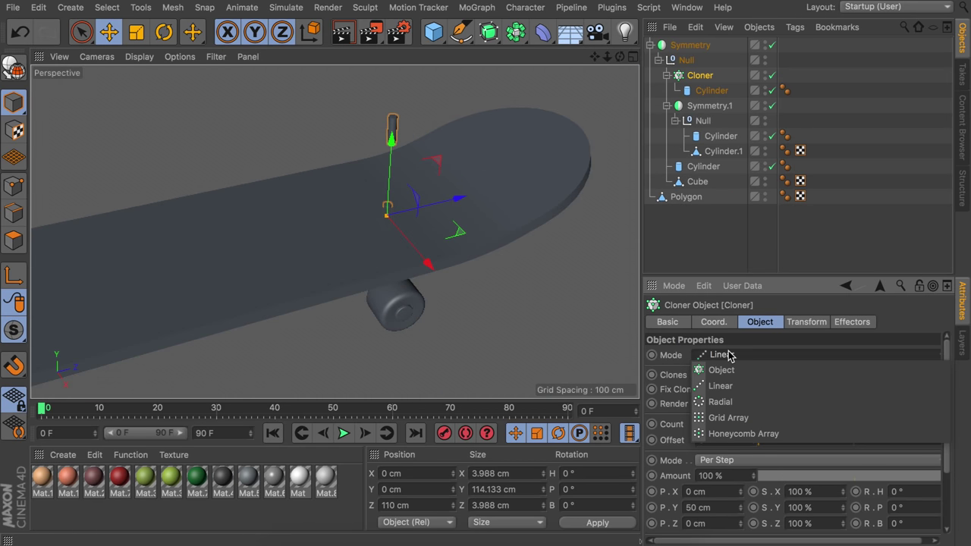
{"action": "left_click", "coordinate": [730, 418]}
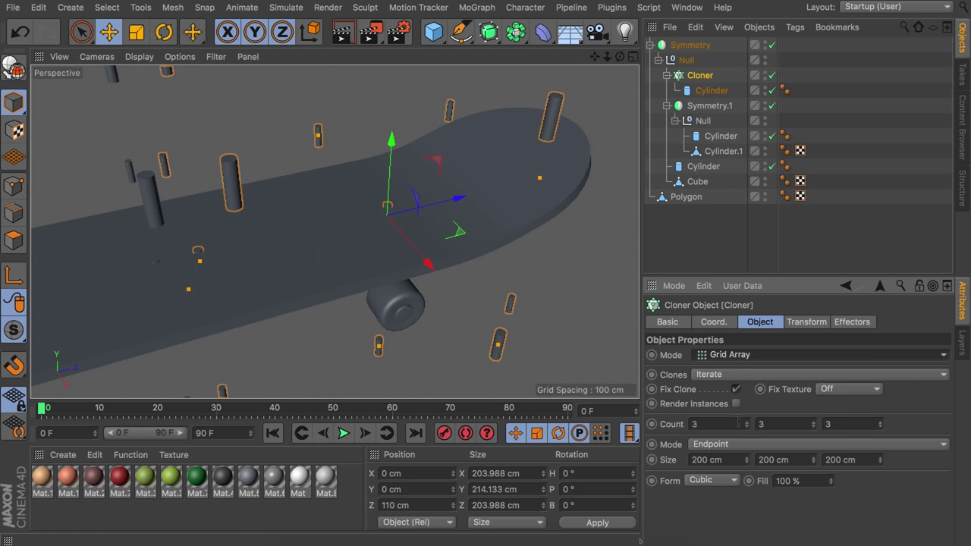
Set the cloner's grid counts to 2, 1 and 2 for four bolts
{"action": "left_click", "coordinate": [813, 427]}
{"action": "left_click", "coordinate": [813, 427]}
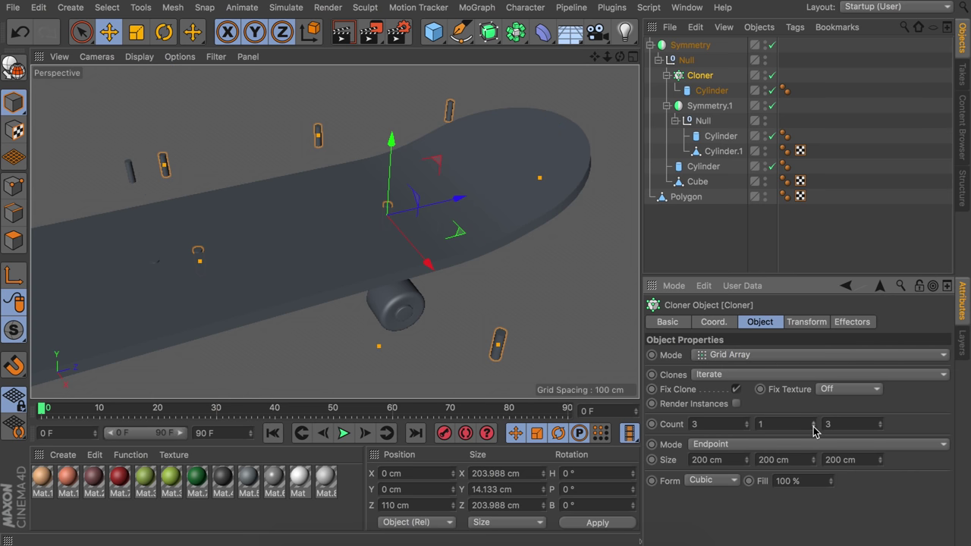
{"action": "left_click_drag", "start_coordinate": [342, 219], "coordinate": [630, 268], "text": "alt"}
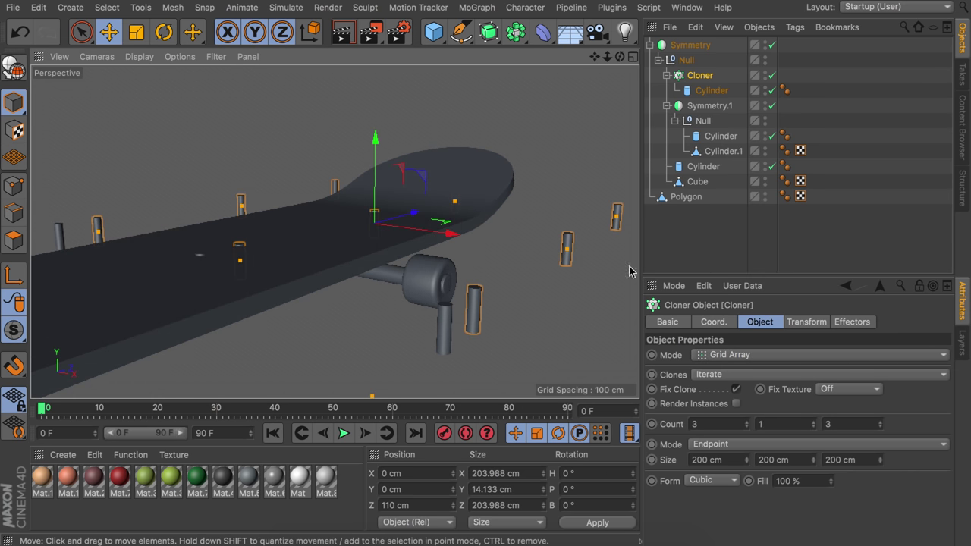
{"action": "left_click", "coordinate": [744, 429]}
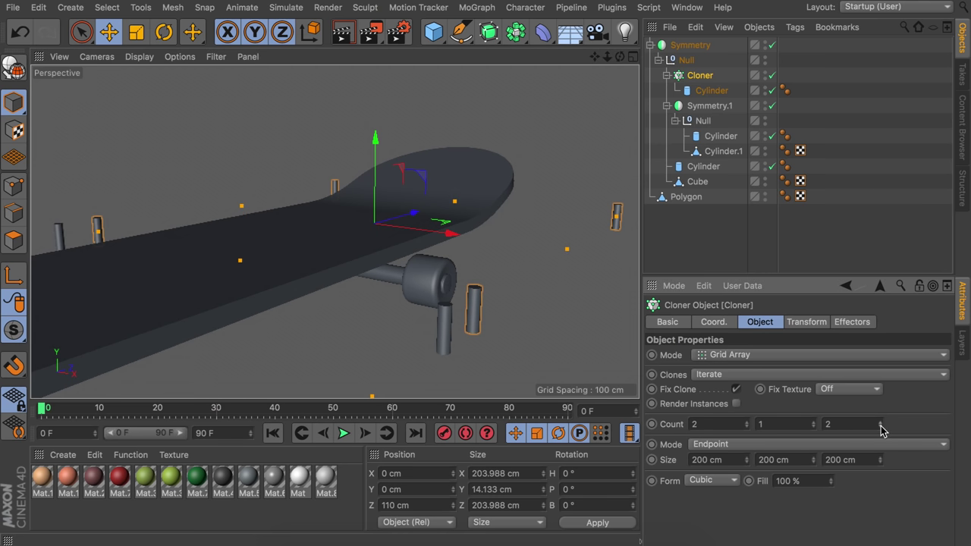
Set the cloner's grid size to 40 cm on all three axes
{"action": "scroll", "coordinate": [348, 280], "scroll_direction": "down", "scroll_amount": 5}
{"action": "left_click_drag", "start_coordinate": [347, 280], "coordinate": [265, 265], "text": "alt"}
{"action": "left_click_drag", "start_coordinate": [748, 460], "coordinate": [747, 538]}
{"action": "double_click", "coordinate": [725, 461]}
{"action": "type", "text": "40"}
{"action": "key", "text": "Tab"}
{"action": "type", "text": "40"}
{"action": "key", "text": "Tab"}
{"action": "type", "text": "40"}
{"action": "key", "text": "Return"}
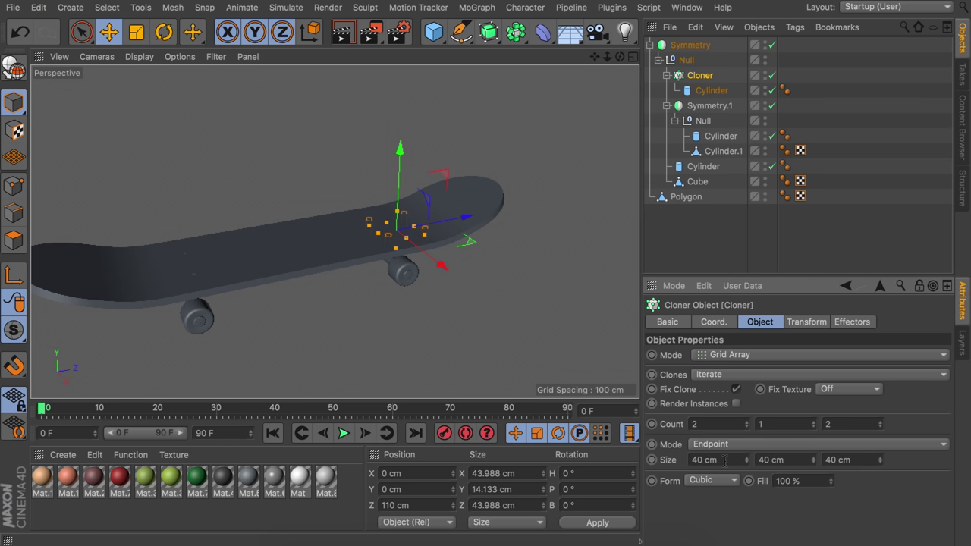
Set the cloner's X and Z grid size to 20 cm
{"action": "scroll", "coordinate": [400, 224], "scroll_direction": "up", "scroll_amount": 10}
{"action": "double_click", "coordinate": [707, 460]}
{"action": "type", "text": "20"}
{"action": "key", "text": "Tab"}
{"action": "key", "text": "Tab"}
{"action": "type", "text": "20"}
{"action": "key", "text": "Return"}
Move the bolt cloner along the deck to about Z 94.2 cm, over the truck
{"action": "left_click_drag", "start_coordinate": [358, 232], "coordinate": [397, 182], "text": "alt"}
{"action": "left_click", "coordinate": [706, 236]}
{"action": "mouse_move", "coordinate": [338, 249]}
{"action": "left_mouse_down", "text": "alt"}
{"action": "mouse_move", "coordinate": [370, 322]}
{"action": "mouse_move", "coordinate": [322, 254]}
{"action": "left_mouse_up", "text": "alt"}
{"action": "left_click", "coordinate": [700, 75]}
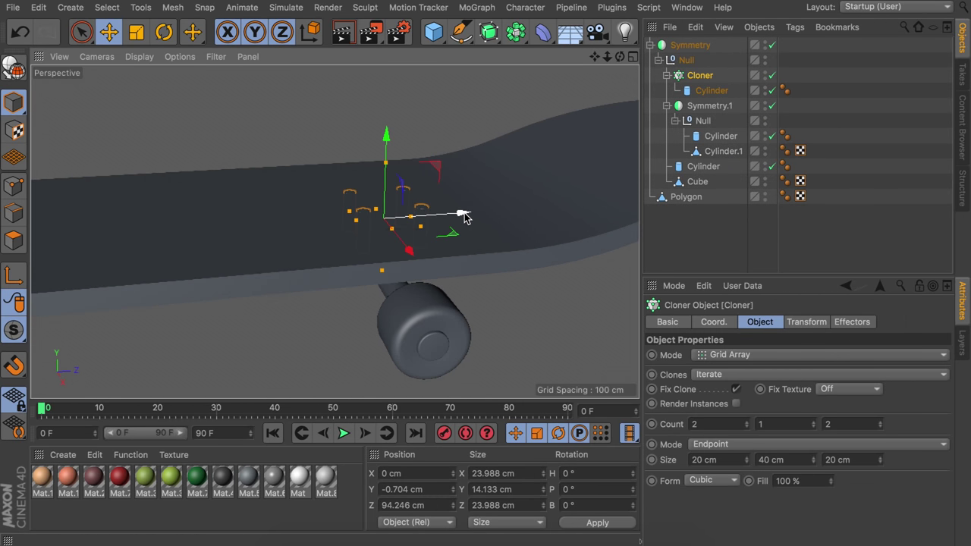
Shorten the bolt cylinders to about 3.6 cm and move the cloner to about Y 4.6 cm at the deck's surface
{"action": "scroll", "coordinate": [416, 201], "scroll_direction": "up", "scroll_amount": 5}
{"action": "left_click_drag", "start_coordinate": [414, 199], "coordinate": [413, 148], "text": "alt"}
{"action": "left_click", "coordinate": [711, 91]}
{"action": "left_click_drag", "start_coordinate": [395, 226], "coordinate": [366, 181], "text": "alt"}
{"action": "left_click_drag", "start_coordinate": [360, 182], "coordinate": [360, 210]}
{"action": "left_click_drag", "start_coordinate": [360, 189], "coordinate": [383, 239]}
{"action": "left_click", "coordinate": [701, 75]}
{"action": "left_click", "coordinate": [698, 239]}
{"action": "scroll", "coordinate": [387, 176], "scroll_direction": "down", "scroll_amount": 5}
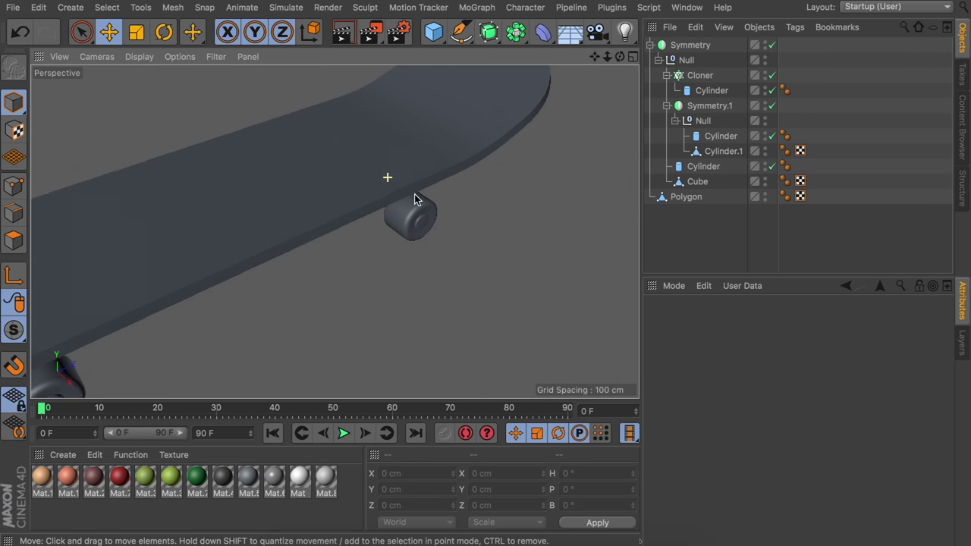
Apply the light orange material Mat.1 to the whole deck
{"action": "left_click_drag", "start_coordinate": [388, 176], "coordinate": [350, 162], "text": "alt"}
{"action": "middle_click_drag", "start_coordinate": [276, 183], "coordinate": [353, 215], "text": "alt"}
{"action": "scroll", "coordinate": [371, 190], "scroll_direction": "down", "scroll_amount": 5}
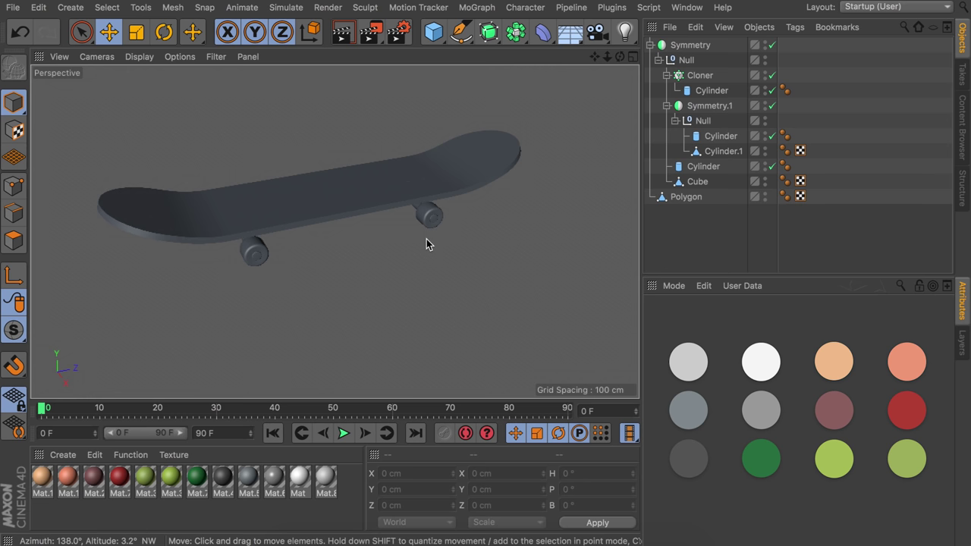
{"action": "left_click_drag", "start_coordinate": [42, 476], "coordinate": [240, 234]}
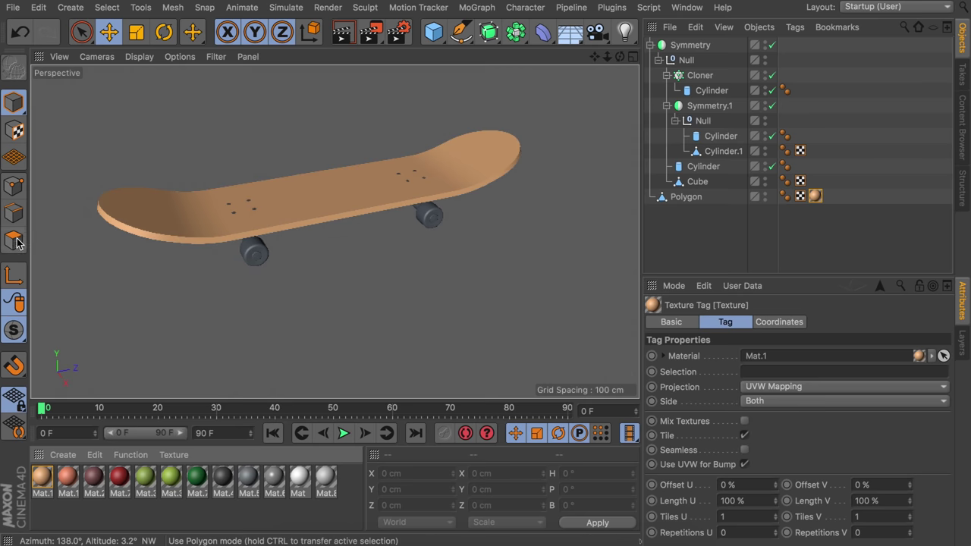
Select all polygons on the deck's top face and apply the dark material Mat.4 to them
{"action": "left_click", "coordinate": [276, 204]}
{"action": "left_click", "coordinate": [14, 241]}
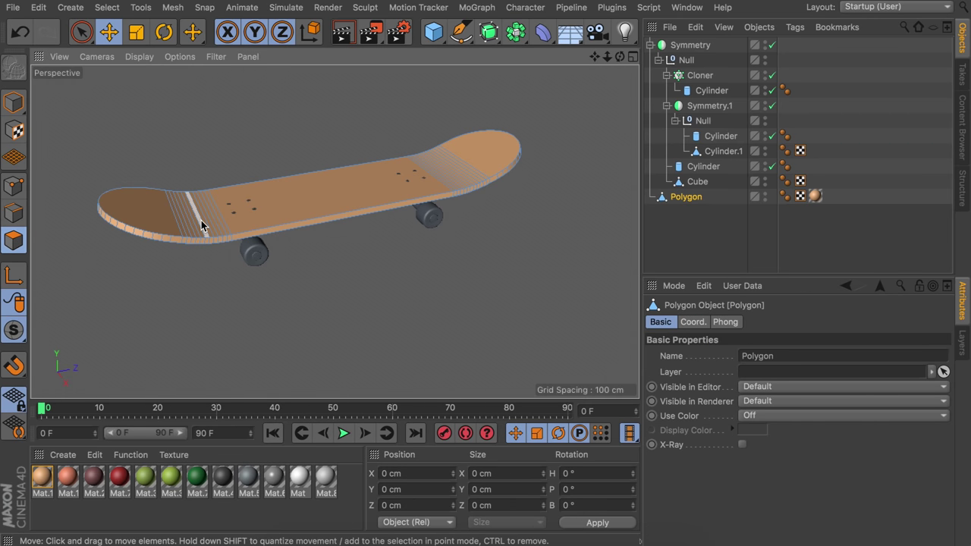
{"action": "key", "text": "9"}
{"action": "left_click", "coordinate": [236, 213]}
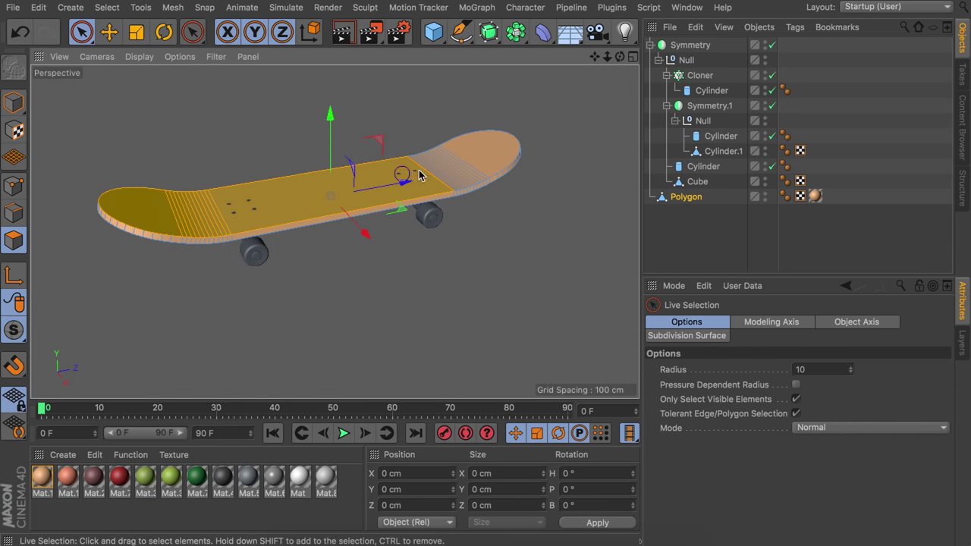
{"action": "left_click", "coordinate": [488, 151], "text": "shift"}
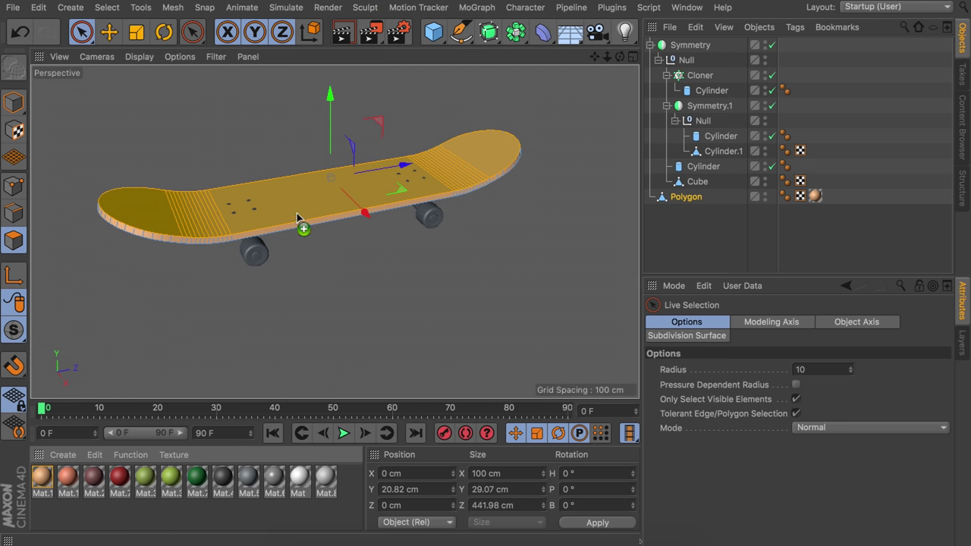
{"action": "left_click_drag", "start_coordinate": [297, 213], "coordinate": [298, 216]}
{"action": "left_click", "coordinate": [15, 96]}
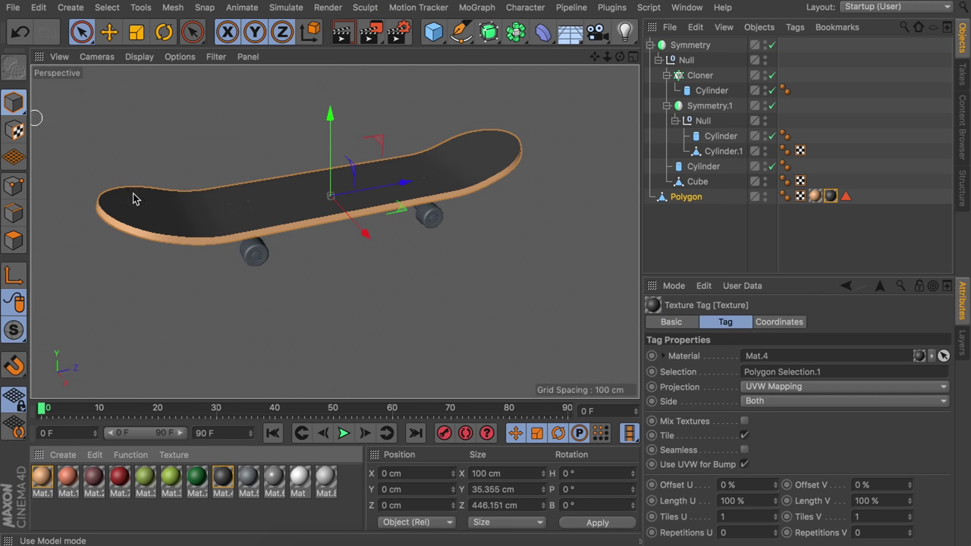
{"action": "key", "text": "e"}
Apply the grey material Mat.5 to the bolt cloner, truck base, axle and wheel hub
{"action": "scroll", "coordinate": [256, 211], "scroll_direction": "up", "scroll_amount": 8}
{"action": "left_click_drag", "start_coordinate": [256, 483], "coordinate": [247, 202]}
{"action": "middle_click_drag", "start_coordinate": [470, 206], "coordinate": [442, 207], "text": "alt"}
{"action": "left_click_drag", "start_coordinate": [274, 481], "coordinate": [516, 197]}
{"action": "left_click_drag", "start_coordinate": [523, 338], "coordinate": [494, 288], "text": "alt"}
{"action": "left_click_drag", "start_coordinate": [249, 479], "coordinate": [398, 294]}
{"action": "left_click", "coordinate": [497, 292]}
{"action": "left_click_drag", "start_coordinate": [249, 478], "coordinate": [520, 284]}
Apply the light grey material to the wheel object Cylinder.1
{"action": "left_click", "coordinate": [722, 151]}
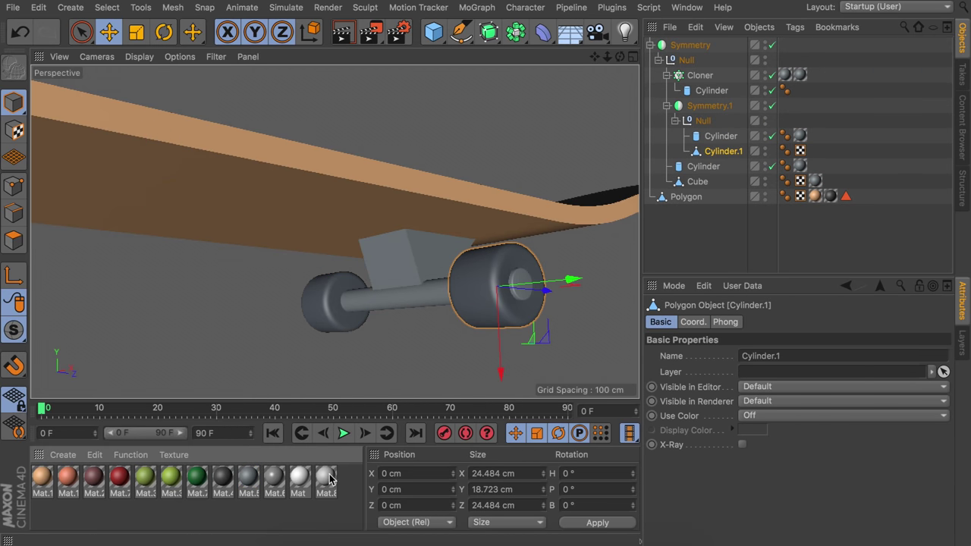
{"action": "left_click_drag", "start_coordinate": [329, 478], "coordinate": [726, 151]}
{"action": "left_click", "coordinate": [594, 264]}
{"action": "left_click_drag", "start_coordinate": [594, 264], "coordinate": [369, 317], "text": "alt"}
{"action": "right_click_drag", "start_coordinate": [369, 317], "coordinate": [337, 332], "text": "alt"}
{"action": "middle_click_drag", "start_coordinate": [338, 332], "coordinate": [437, 284], "text": "alt"}
{"action": "right_click_drag", "start_coordinate": [437, 284], "coordinate": [404, 287], "text": "alt"}
{"action": "left_click_drag", "start_coordinate": [515, 276], "coordinate": [425, 262], "text": "alt"}
Set the bolt cloner's X and Z grid size to 30 cm
{"action": "left_click", "coordinate": [413, 234]}
{"action": "left_click", "coordinate": [705, 78]}
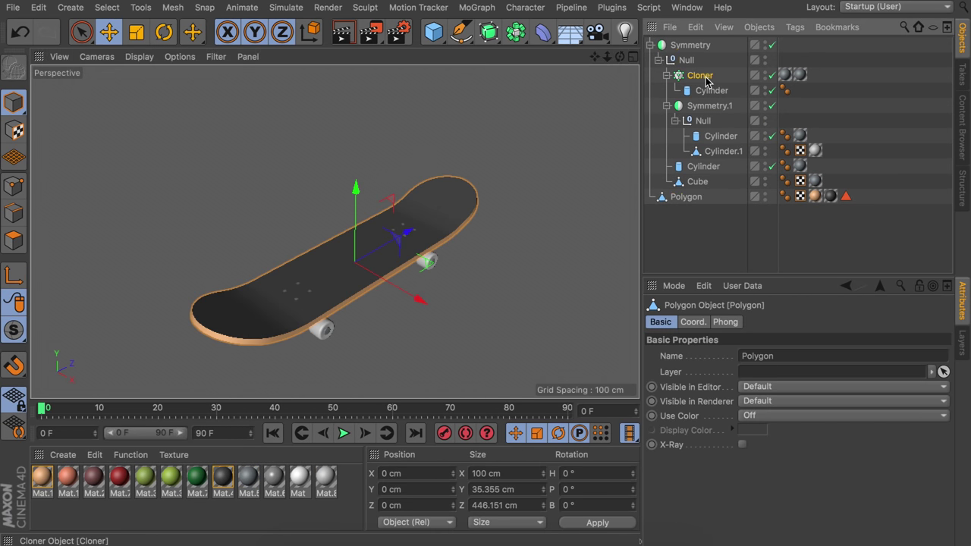
{"action": "left_click", "coordinate": [702, 75]}
{"action": "double_click", "coordinate": [705, 459]}
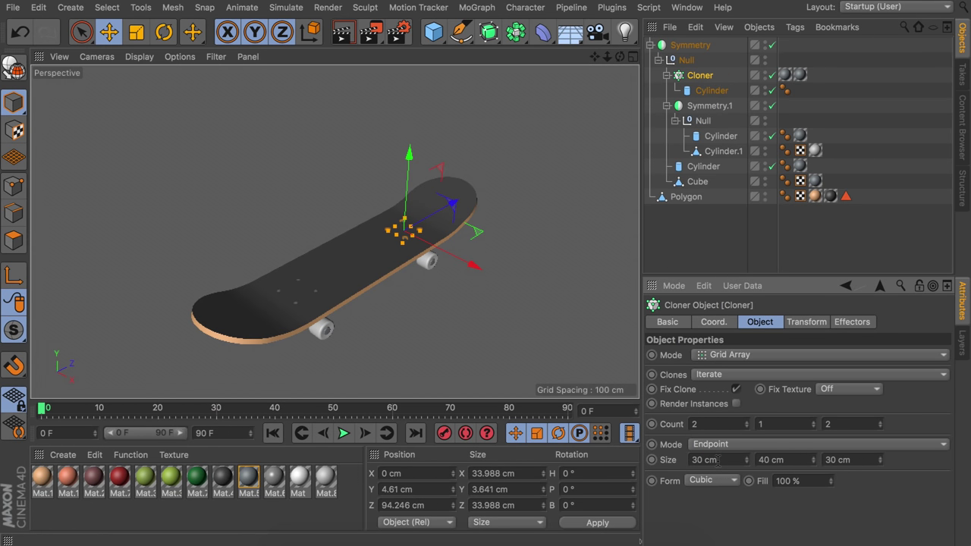
{"action": "left_click", "coordinate": [743, 245]}
Scale up the wheel object Cylinder.1 to enlarge the skateboard's wheels
{"action": "left_click_drag", "start_coordinate": [356, 302], "coordinate": [331, 263], "text": "alt"}
{"action": "left_click_drag", "start_coordinate": [444, 273], "coordinate": [458, 234], "text": "alt"}
{"action": "left_click", "coordinate": [432, 291]}
{"action": "left_click", "coordinate": [719, 151]}
{"action": "key", "text": "t"}
{"action": "left_click_drag", "start_coordinate": [529, 260], "coordinate": [679, 265]}
{"action": "left_click_drag", "start_coordinate": [449, 324], "coordinate": [292, 269], "text": "alt"}
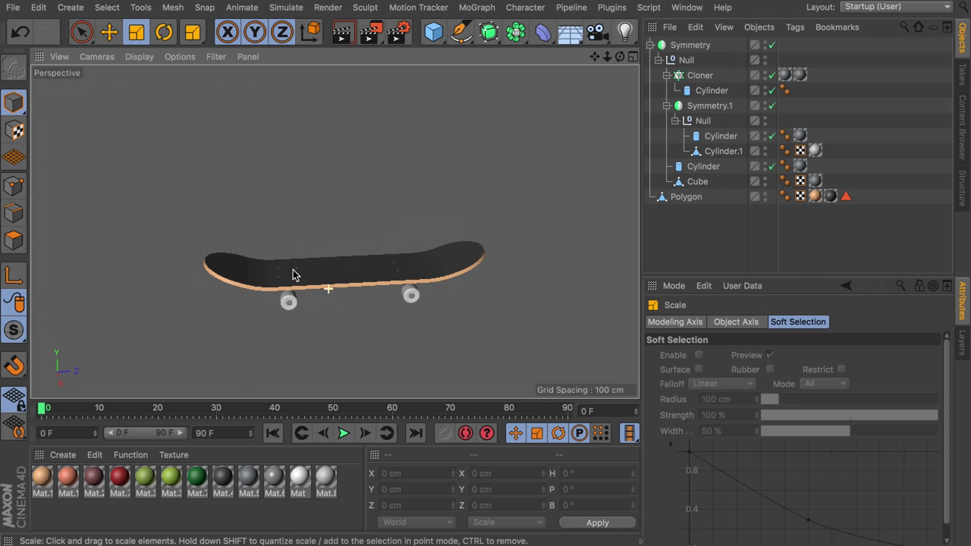
Group all the skateboard's objects into a null and name it Skateboard
{"action": "left_click", "coordinate": [409, 310]}
{"action": "left_click", "coordinate": [684, 199]}
{"action": "left_click", "coordinate": [687, 45], "text": "shift"}
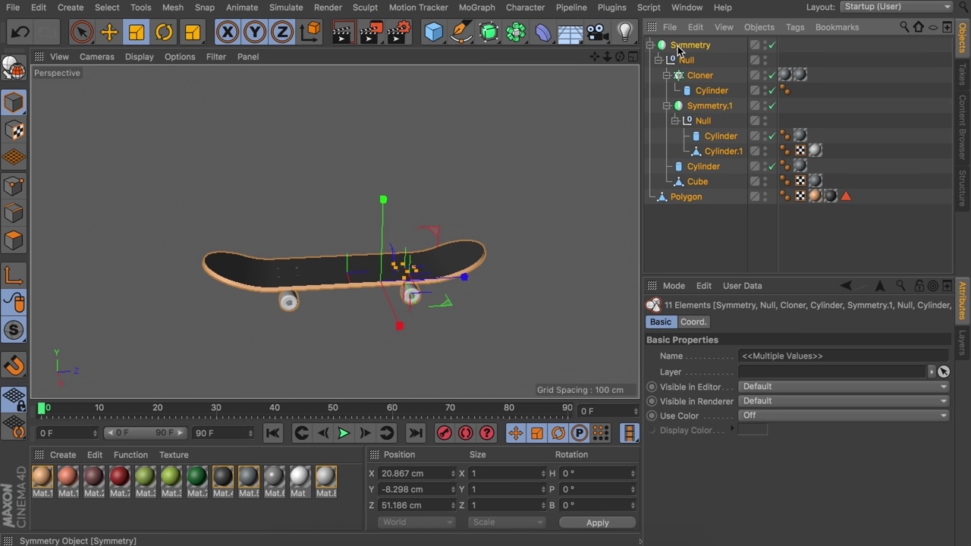
{"action": "key", "text": "alt+g"}
{"action": "double_click", "coordinate": [681, 44]}
{"action": "type", "text": "Skateboard"}
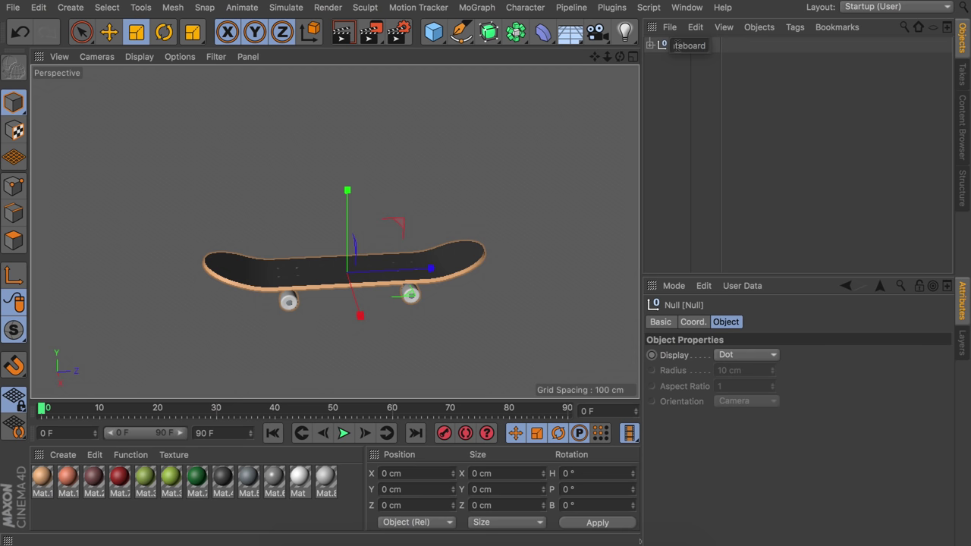
{"action": "key", "text": "Return"}
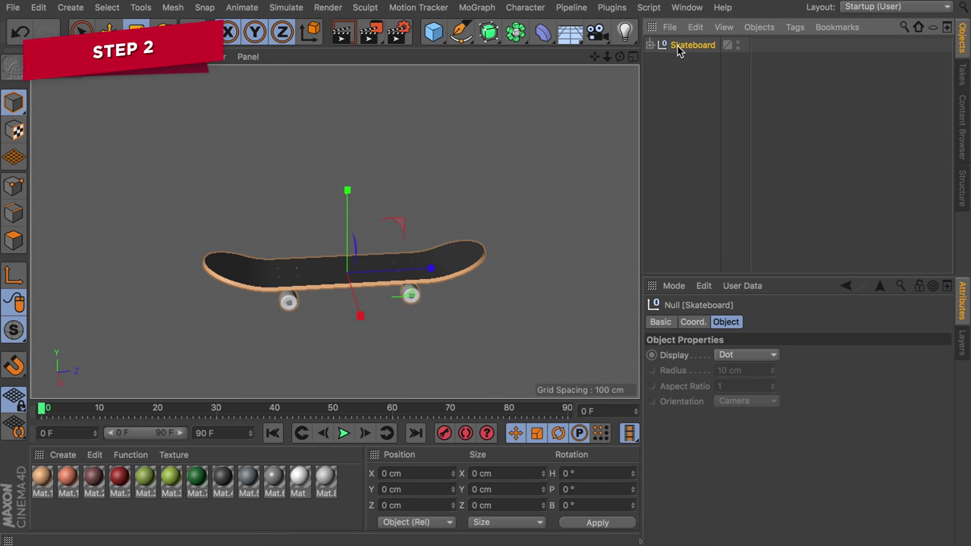
Hide the Skateboard group in the editor and renderer and switch to the full Right view
{"action": "double_click", "coordinate": [737, 43]}
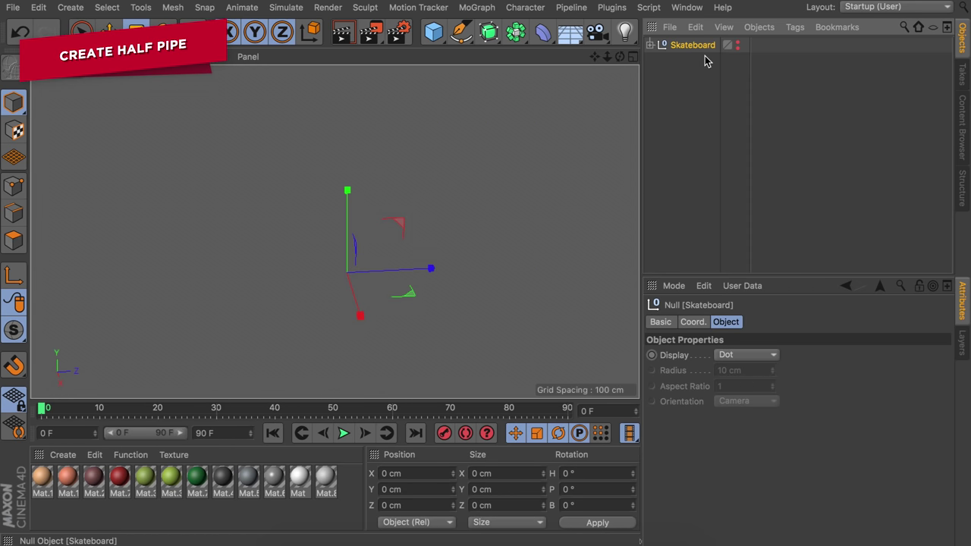
{"action": "middle_click", "coordinate": [428, 170]}
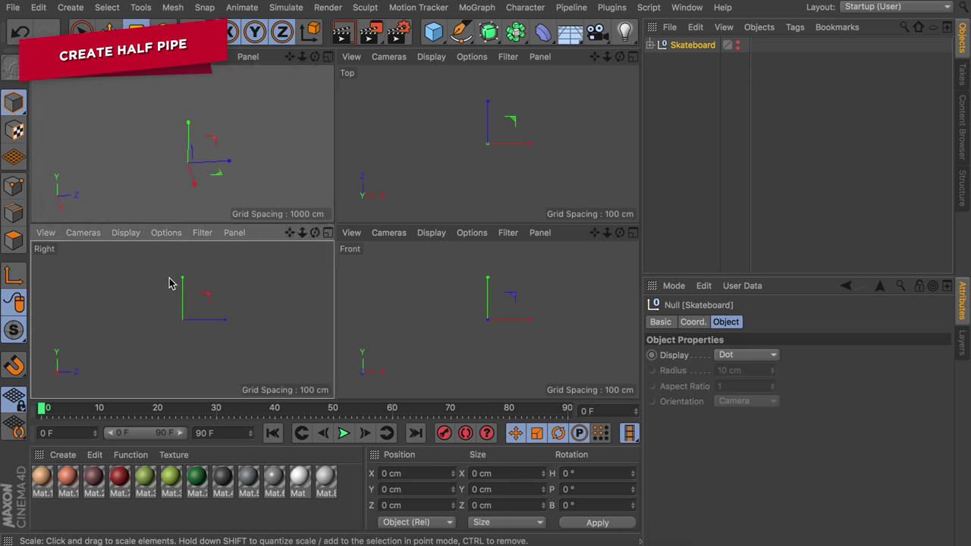
{"action": "middle_click", "coordinate": [169, 283]}
{"action": "left_click", "coordinate": [87, 164]}
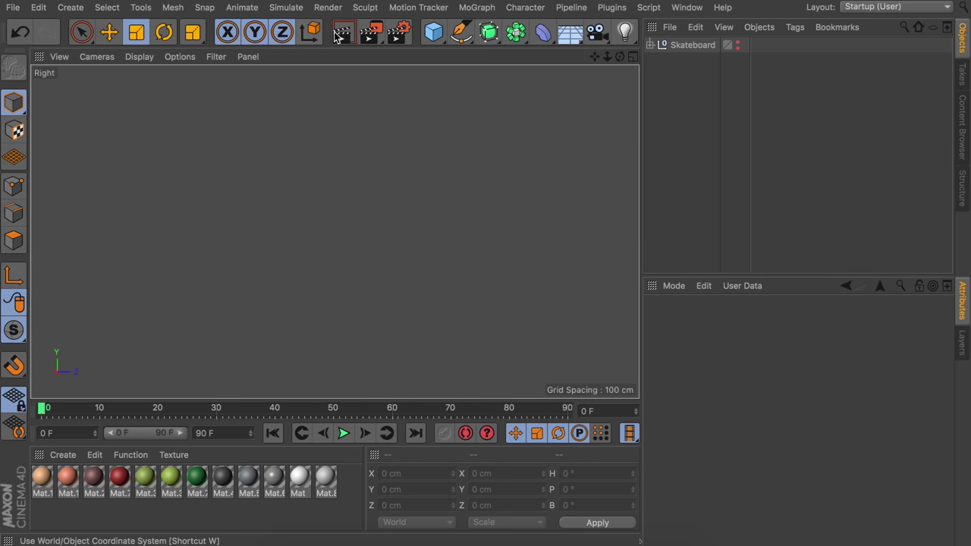
Start a spline at about Y 151.5 cm, Z -219.8 cm and extend it 200 cm straight down
{"action": "left_click", "coordinate": [460, 32]}
{"action": "left_click_drag", "start_coordinate": [208, 144], "coordinate": [243, 142]}
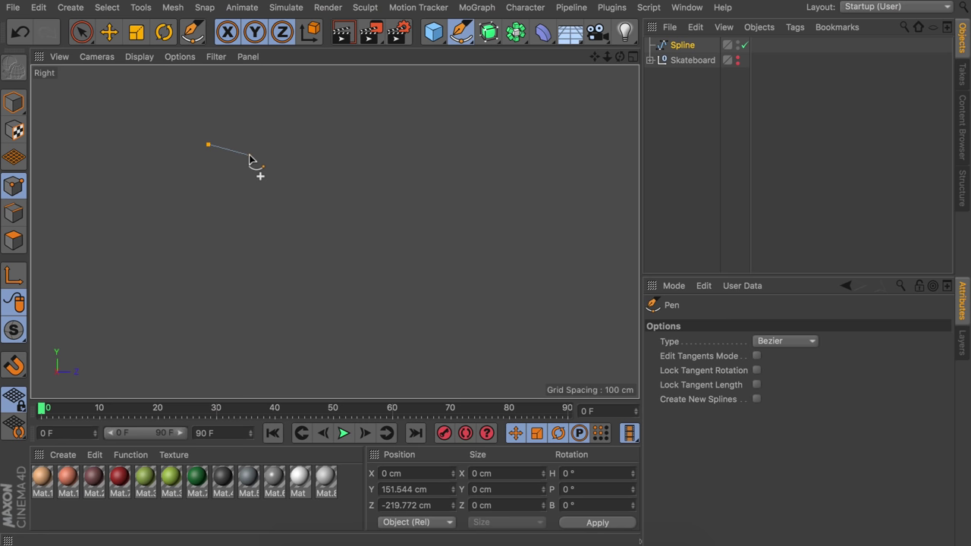
{"action": "key", "text": "Escape"}
{"action": "key", "text": "e"}
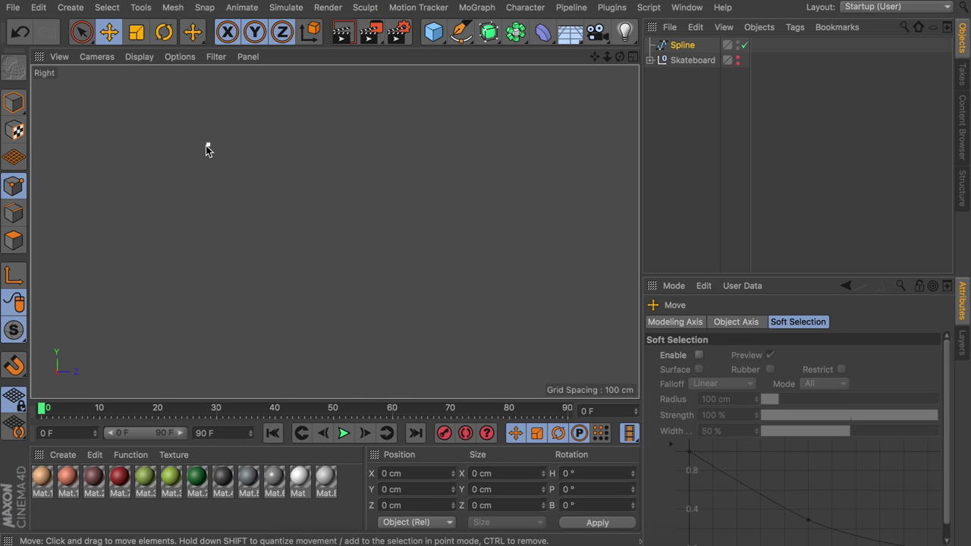
{"action": "left_click_drag", "start_coordinate": [206, 150], "coordinate": [234, 223]}
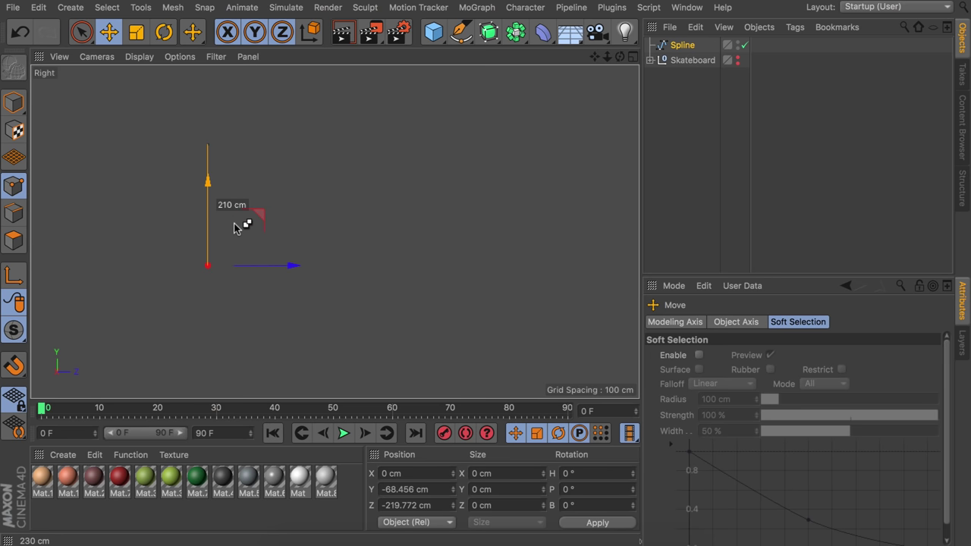
{"action": "left_click_drag", "start_coordinate": [234, 223], "coordinate": [234, 217]}
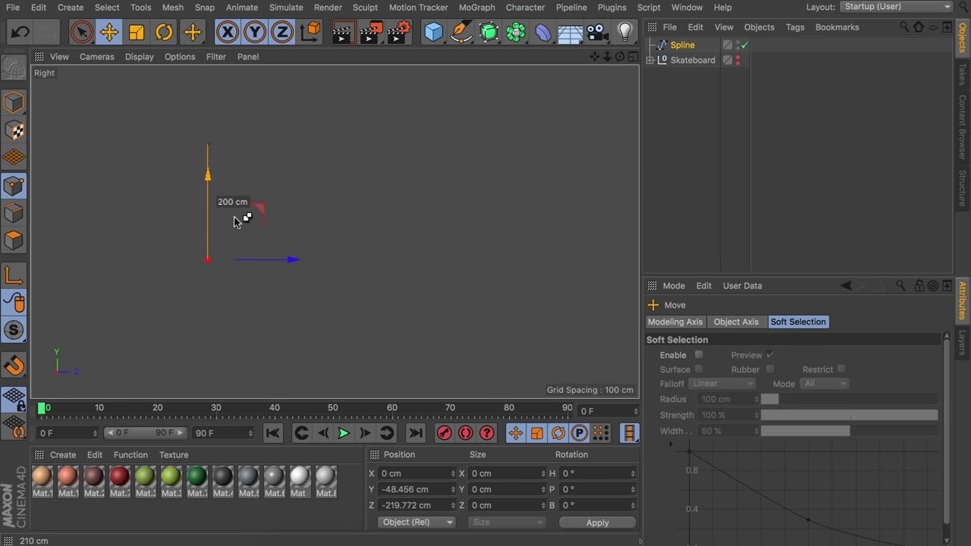
{"action": "left_click_drag", "start_coordinate": [235, 220], "coordinate": [235, 219]}
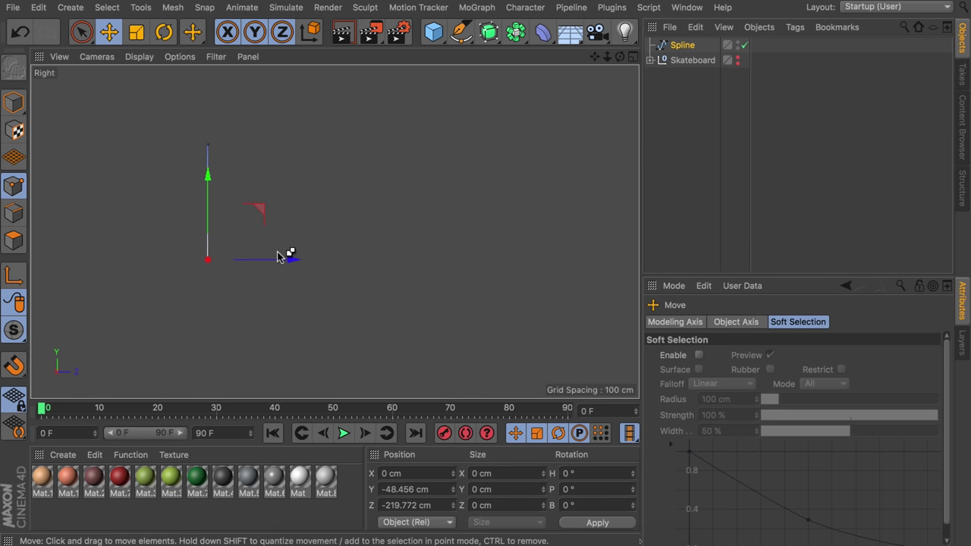
Extend the spline 500 cm horizontally and 200 cm straight up to complete the U-shaped side profile
{"action": "left_click_drag", "start_coordinate": [288, 256], "coordinate": [570, 246]}
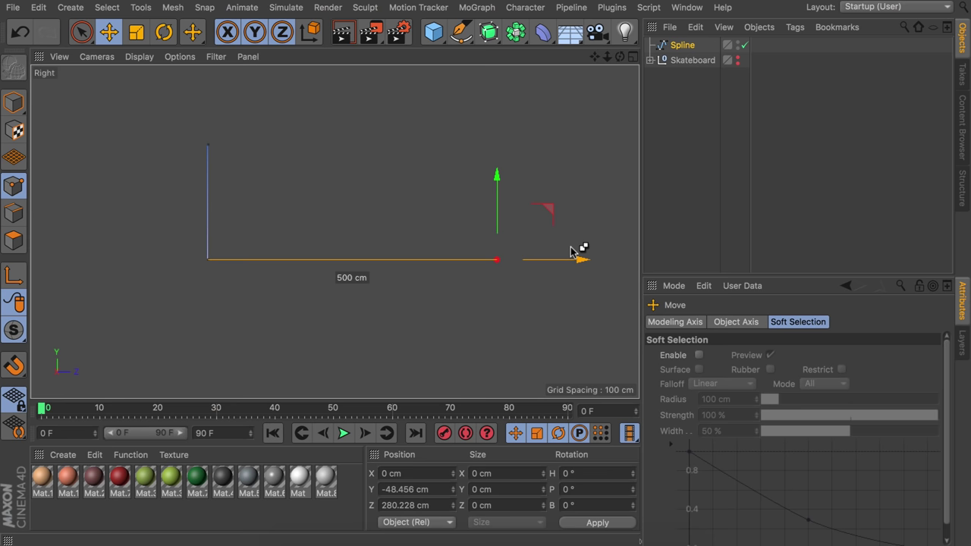
{"action": "left_click_drag", "start_coordinate": [570, 250], "coordinate": [571, 251]}
{"action": "left_click_drag", "start_coordinate": [499, 198], "coordinate": [493, 80]}
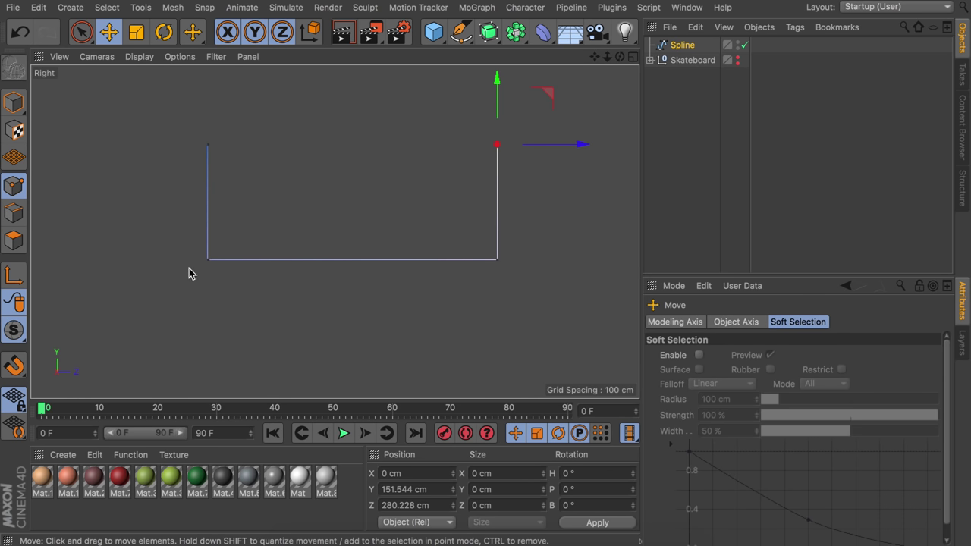
Chamfer the spline's two bottom corner points with a rounded radius of about 114.6 cm
{"action": "left_click", "coordinate": [210, 261]}
{"action": "left_click", "coordinate": [499, 261], "text": "shift"}
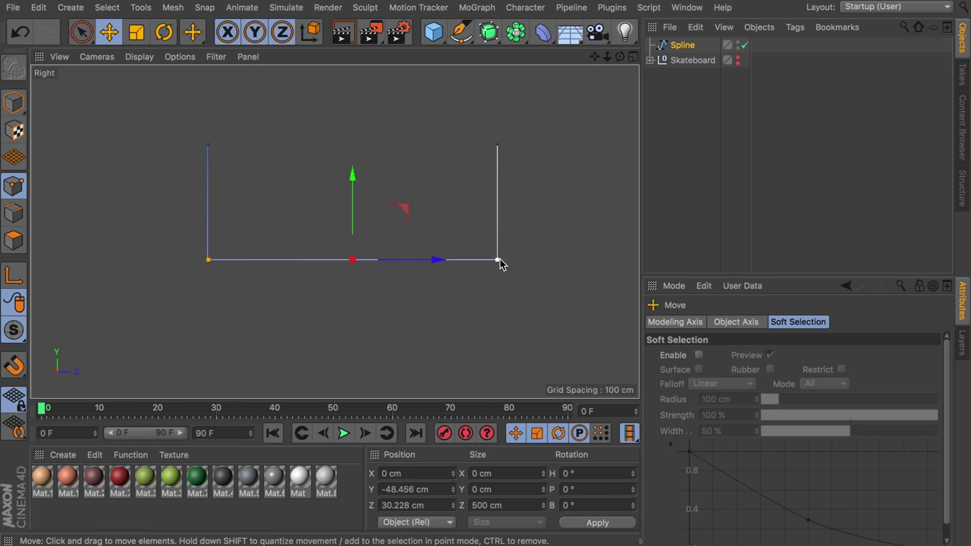
{"action": "key", "text": "m"}
{"action": "key", "text": "s"}
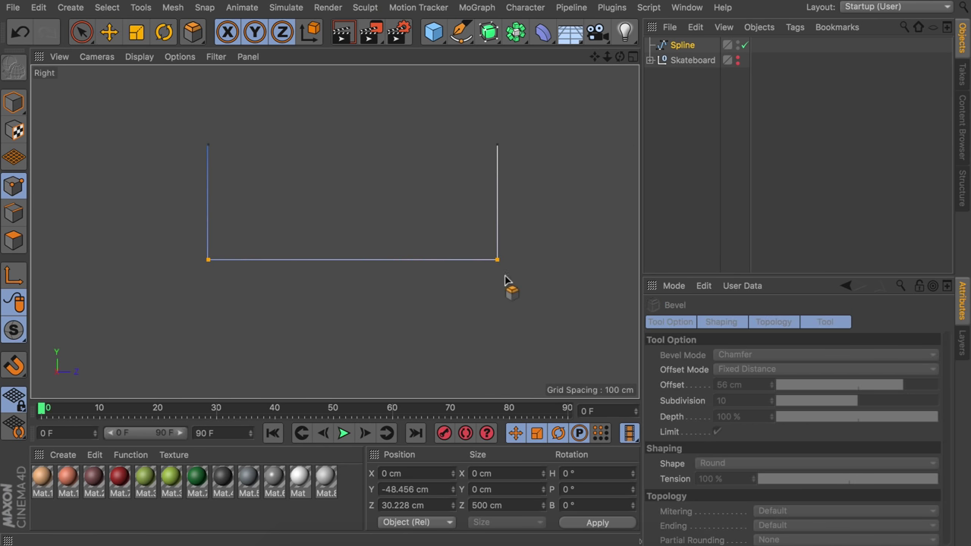
{"action": "right_click", "coordinate": [550, 271]}
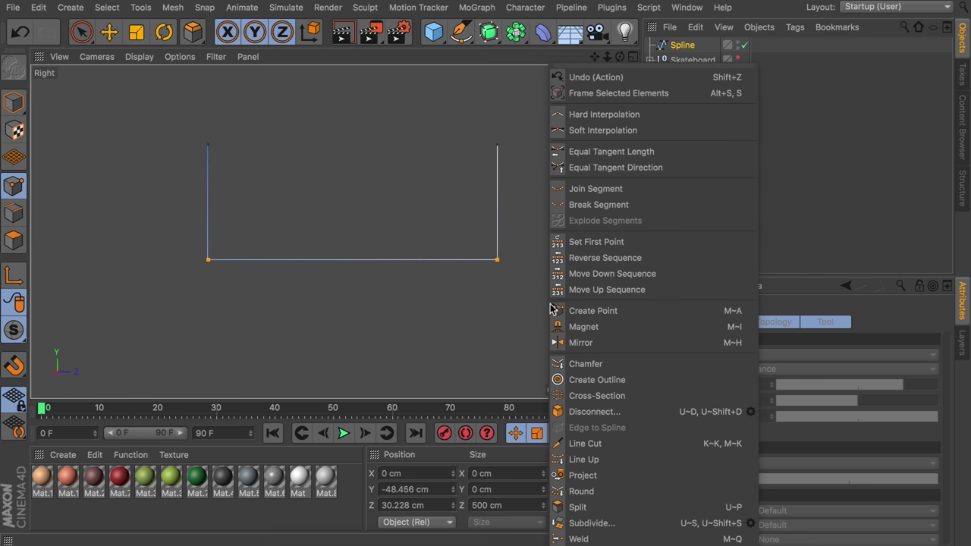
{"action": "left_click", "coordinate": [585, 364]}
{"action": "left_click_drag", "start_coordinate": [470, 298], "coordinate": [593, 299]}
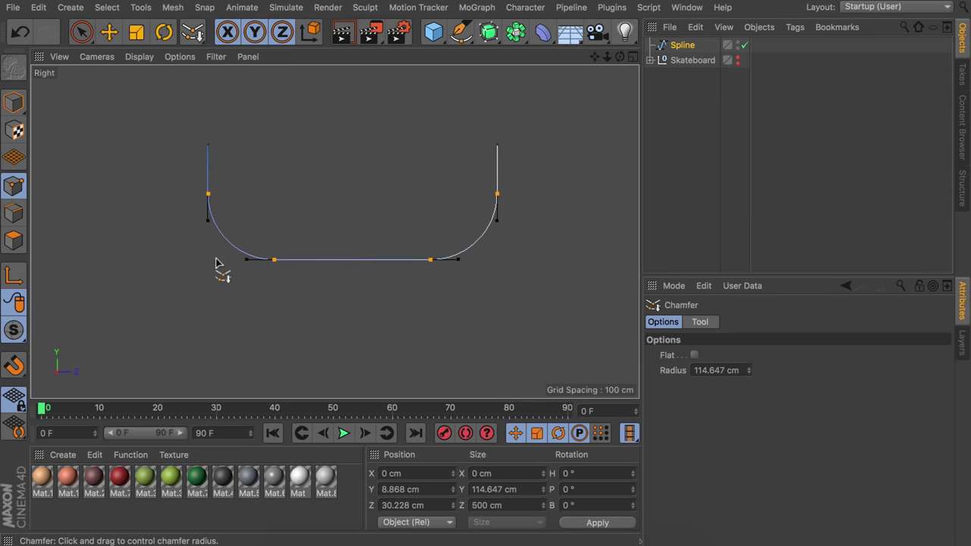
Raise the spline's two upper end points so the profile is 220 cm high, and return to Model mode
{"action": "key", "text": "space"}
{"action": "left_click_drag", "start_coordinate": [213, 145], "coordinate": [604, 146]}
{"action": "mouse_move", "coordinate": [351, 90]}
{"action": "left_mouse_down"}
{"action": "mouse_move", "coordinate": [352, 73]}
{"action": "mouse_move", "coordinate": [353, 87]}
{"action": "left_mouse_up"}
{"action": "left_click", "coordinate": [313, 130]}
{"action": "left_click", "coordinate": [13, 102]}
Add an Extrude generator and make the half pipe spline its child, working in the full Perspective view
{"action": "middle_click", "coordinate": [263, 143]}
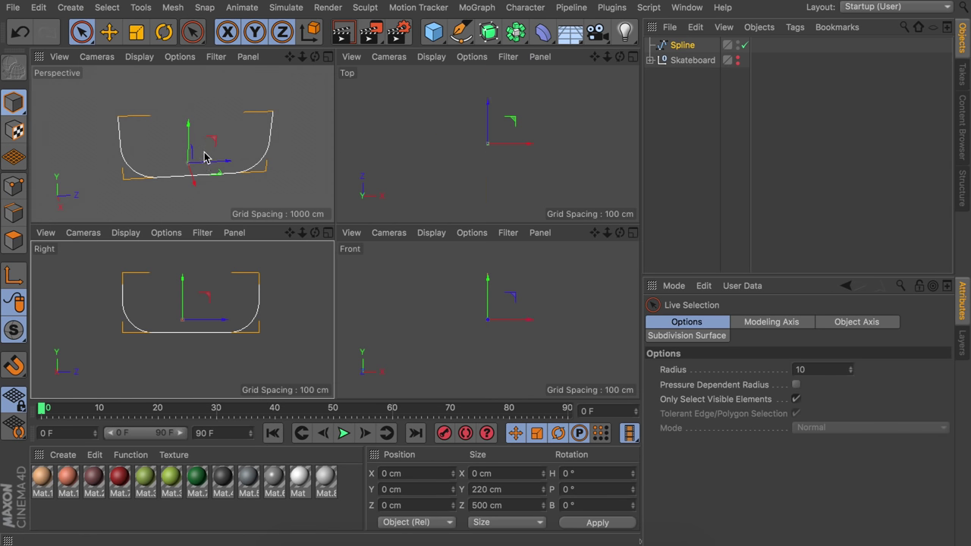
{"action": "middle_click", "coordinate": [203, 156]}
{"action": "left_click_drag", "start_coordinate": [305, 197], "coordinate": [379, 204], "text": "alt"}
{"action": "middle_click_drag", "start_coordinate": [435, 206], "coordinate": [392, 180], "text": "alt"}
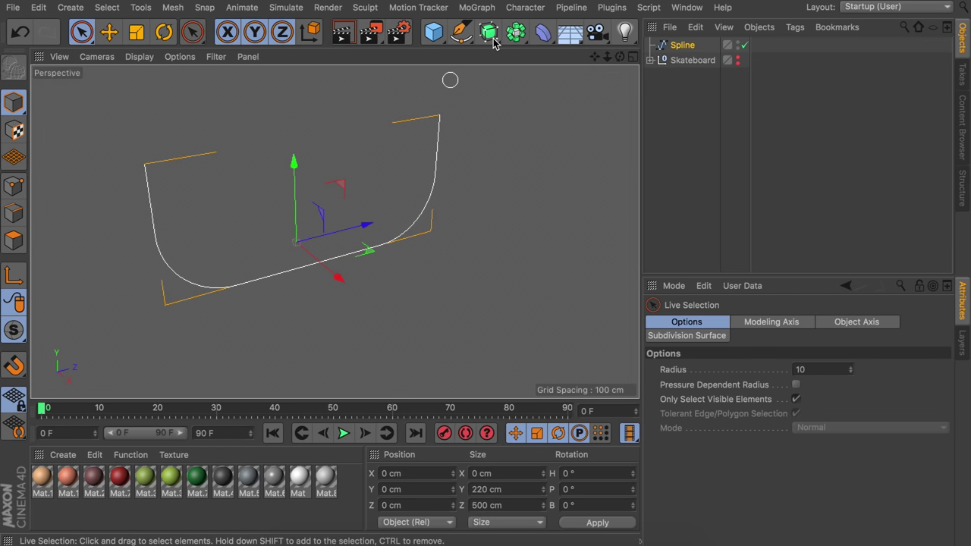
{"action": "left_click_drag", "start_coordinate": [493, 44], "coordinate": [687, 46]}
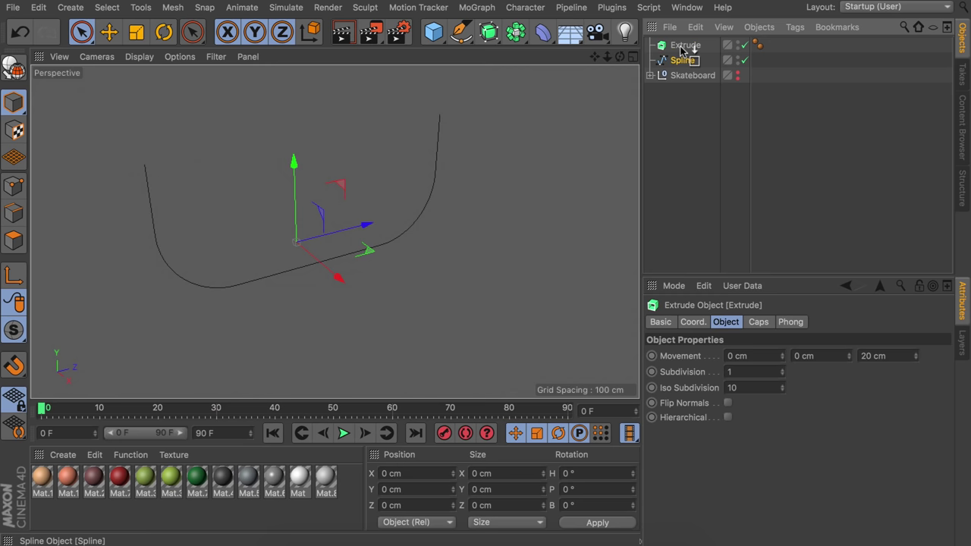
{"action": "left_click", "coordinate": [685, 44]}
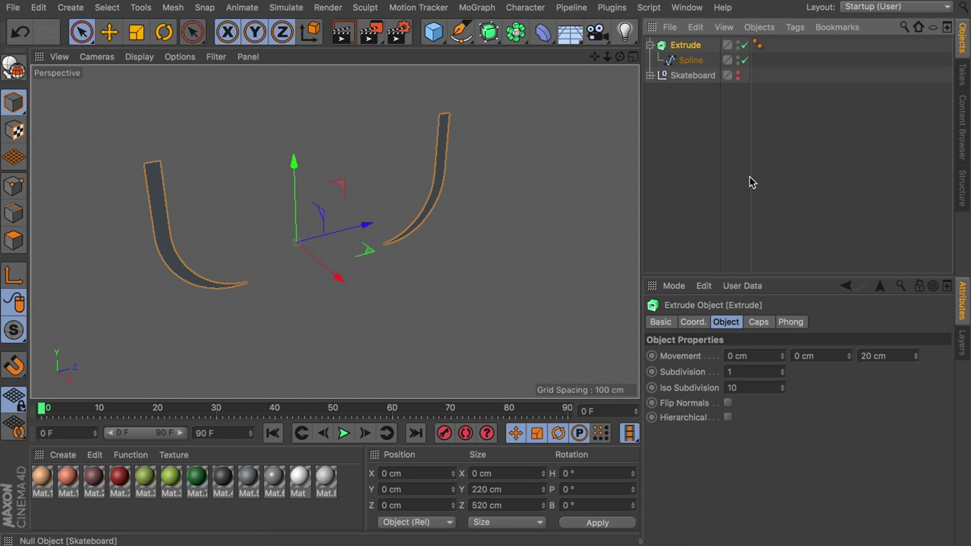
Set the Extrude object's movement to 350 cm in X and 0 cm in Z
{"action": "double_click", "coordinate": [884, 356]}
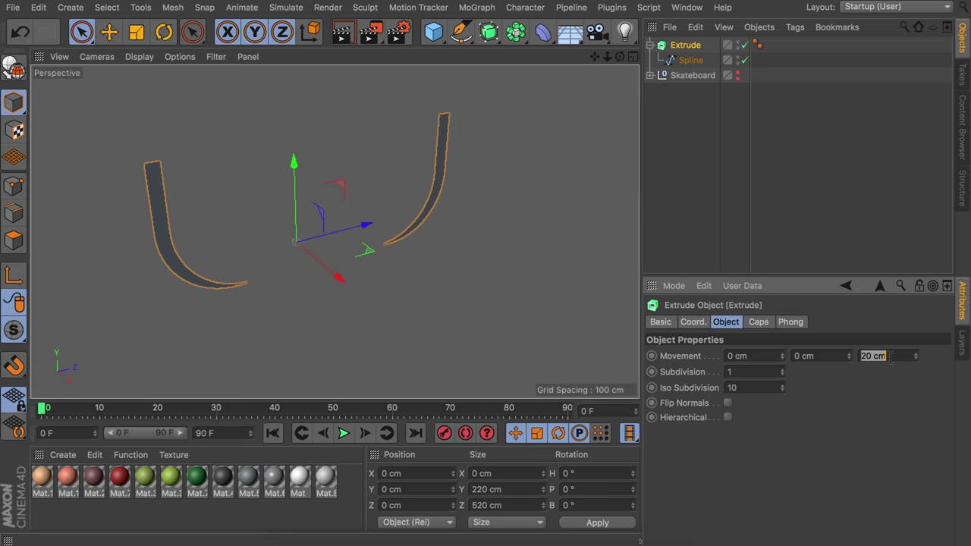
{"action": "type", "text": "0"}
{"action": "key", "text": "Return"}
{"action": "left_click_drag", "start_coordinate": [783, 355], "coordinate": [783, 52]}
{"action": "left_click_drag", "start_coordinate": [496, 262], "coordinate": [395, 199], "text": "alt"}
{"action": "double_click", "coordinate": [756, 355]}
{"action": "type", "text": "35"}
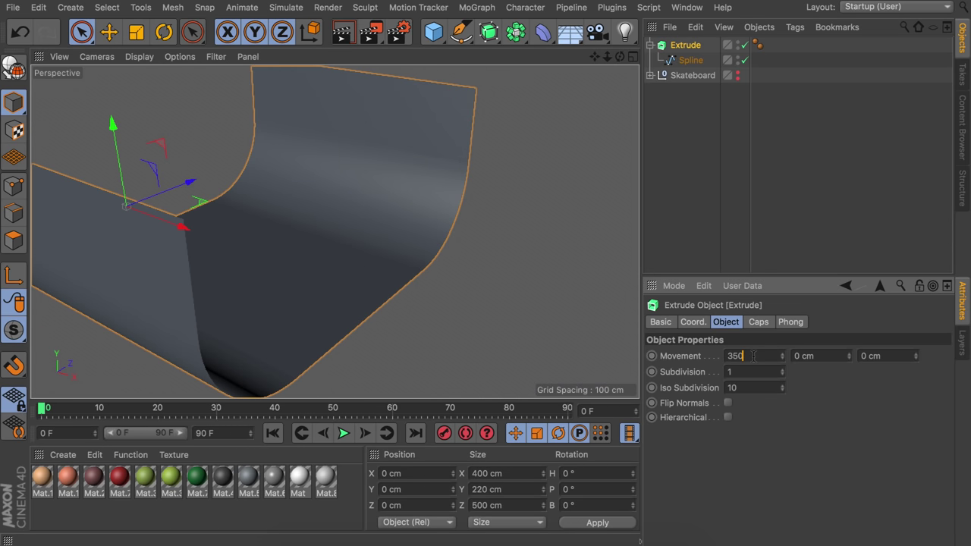
{"action": "type", "text": "0"}
{"action": "key", "text": "Return"}
{"action": "left_click_drag", "start_coordinate": [368, 214], "coordinate": [443, 284], "text": "alt"}
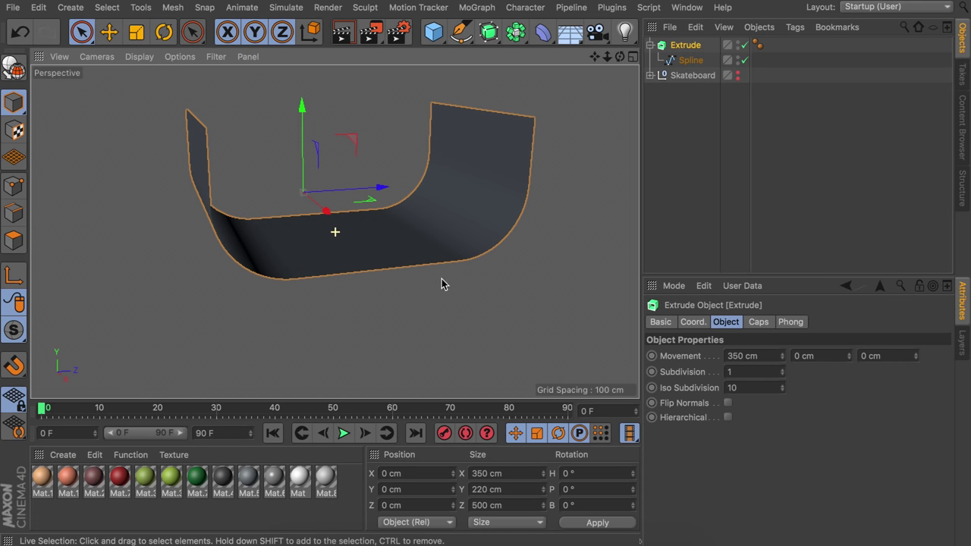
Duplicate the Extrude object, hide the original in the editor and renderer, and make the copy editable
{"action": "left_click_drag", "start_coordinate": [691, 41], "coordinate": [692, 39], "text": "ctrl"}
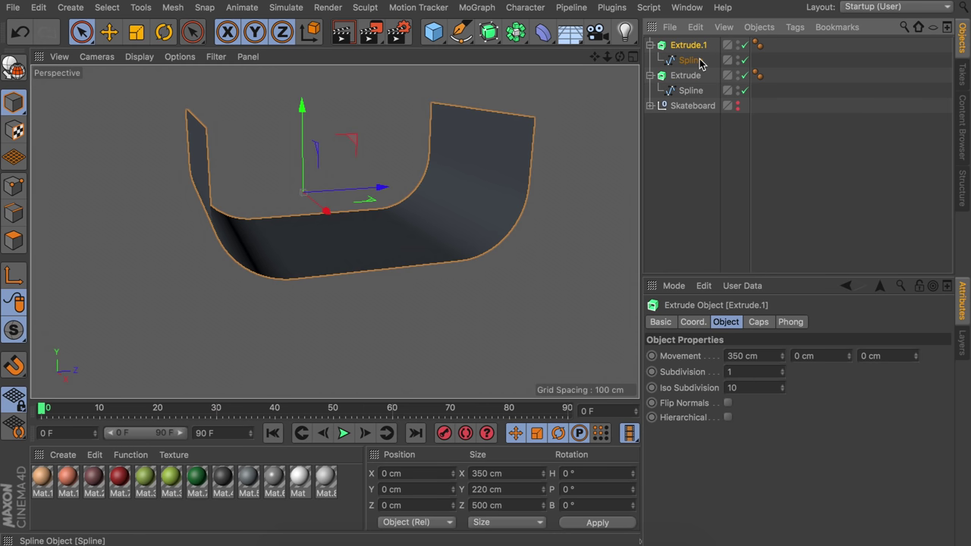
{"action": "left_click", "coordinate": [650, 75]}
{"action": "left_click", "coordinate": [738, 77]}
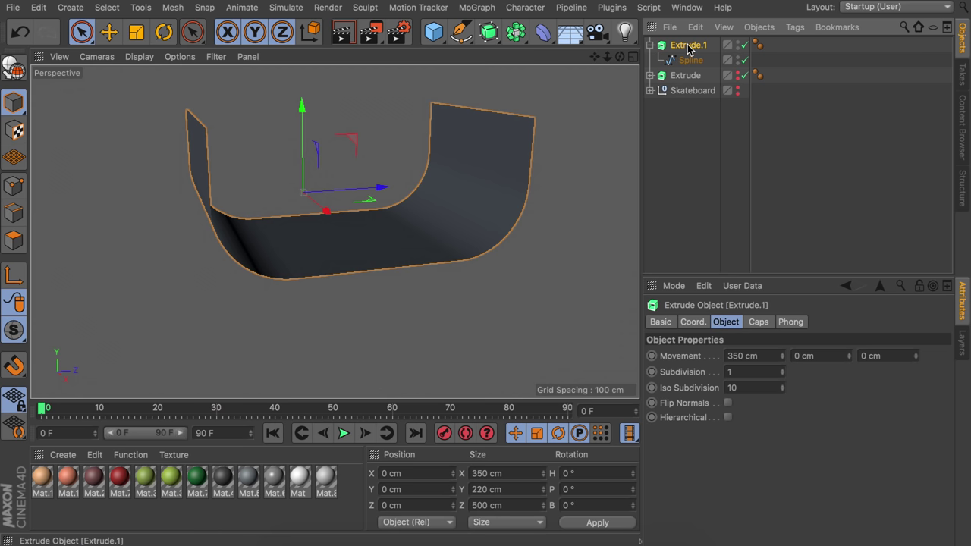
{"action": "key", "text": "c"}
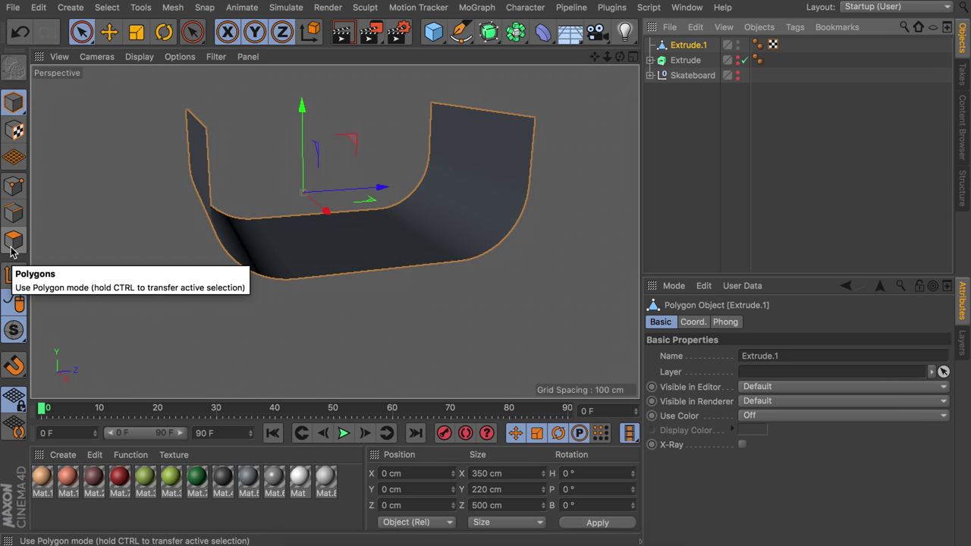
Line-cut both walls of the half pipe horizontally just below their upper edges in the Right view, with Visible Only off
{"action": "left_click", "coordinate": [14, 215]}
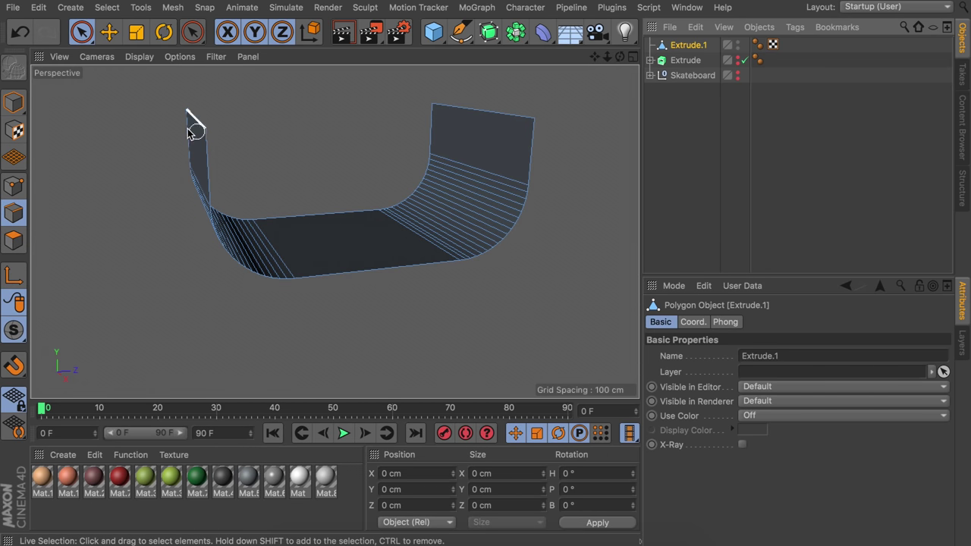
{"action": "left_click_drag", "start_coordinate": [329, 144], "coordinate": [440, 193], "text": "alt"}
{"action": "key", "text": "k"}
{"action": "key", "text": "k"}
{"action": "key", "text": "F5"}
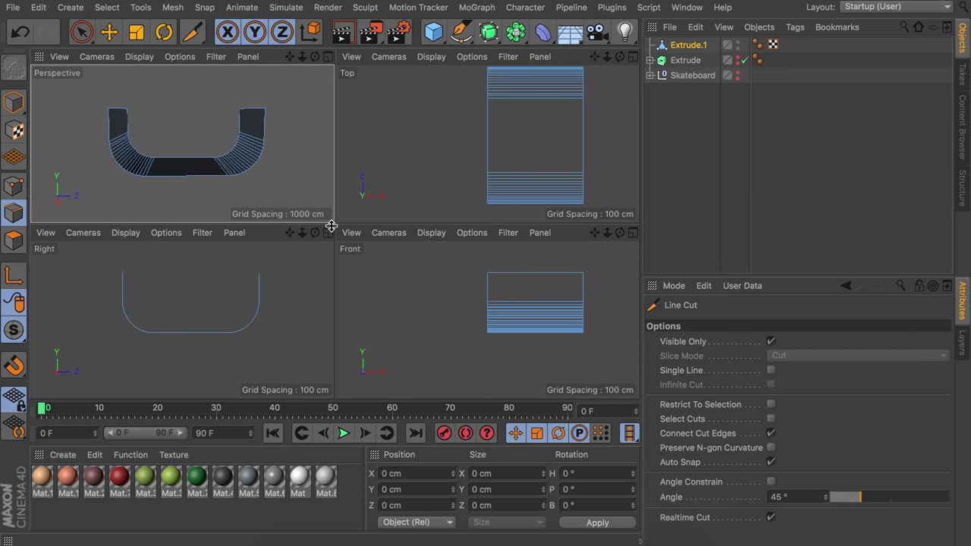
{"action": "middle_click", "coordinate": [201, 297]}
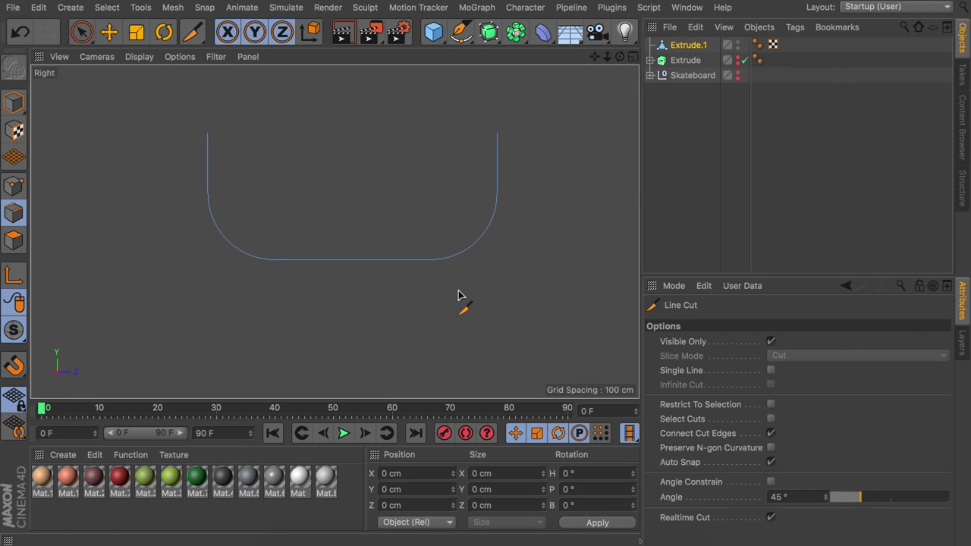
{"action": "left_click", "coordinate": [771, 342]}
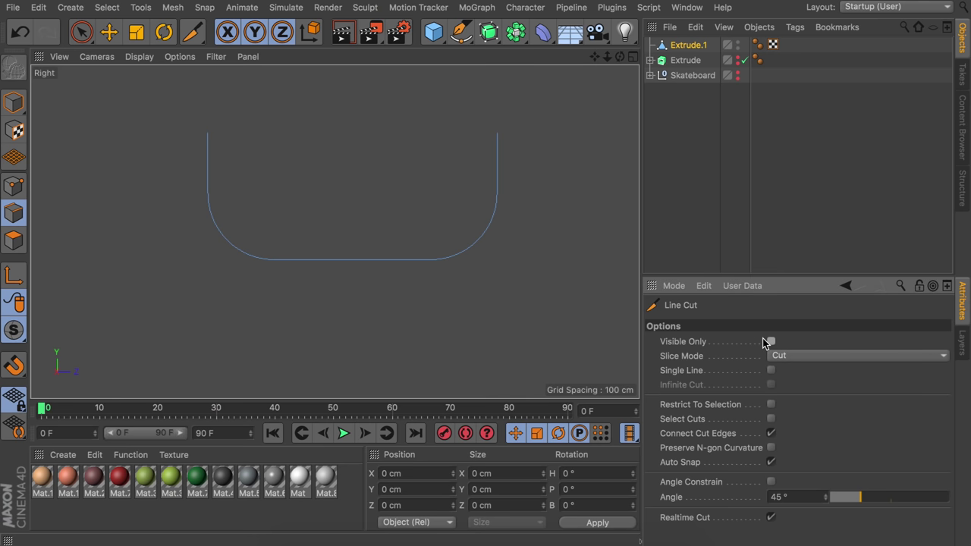
{"action": "middle_click_drag", "start_coordinate": [518, 212], "coordinate": [470, 254], "text": "alt"}
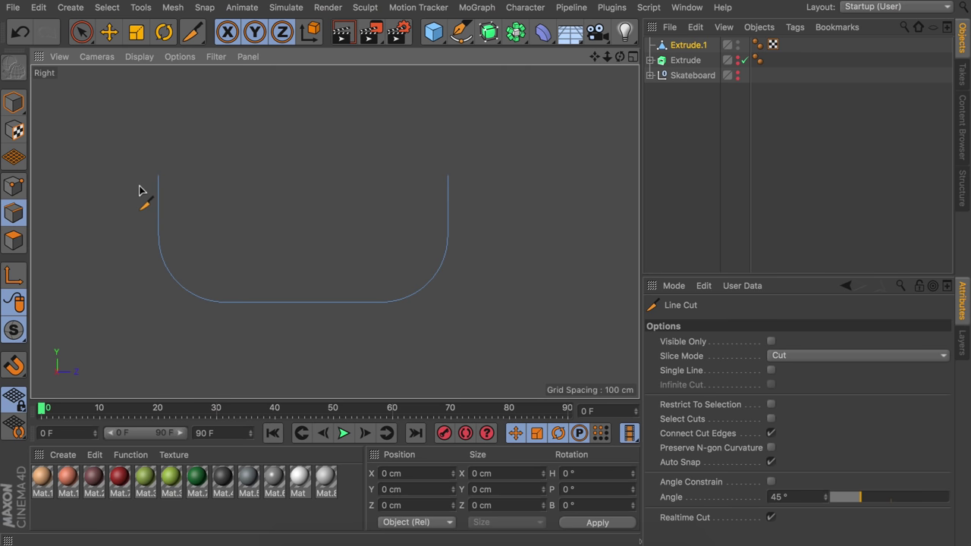
{"action": "left_click_drag", "start_coordinate": [139, 188], "coordinate": [487, 188]}
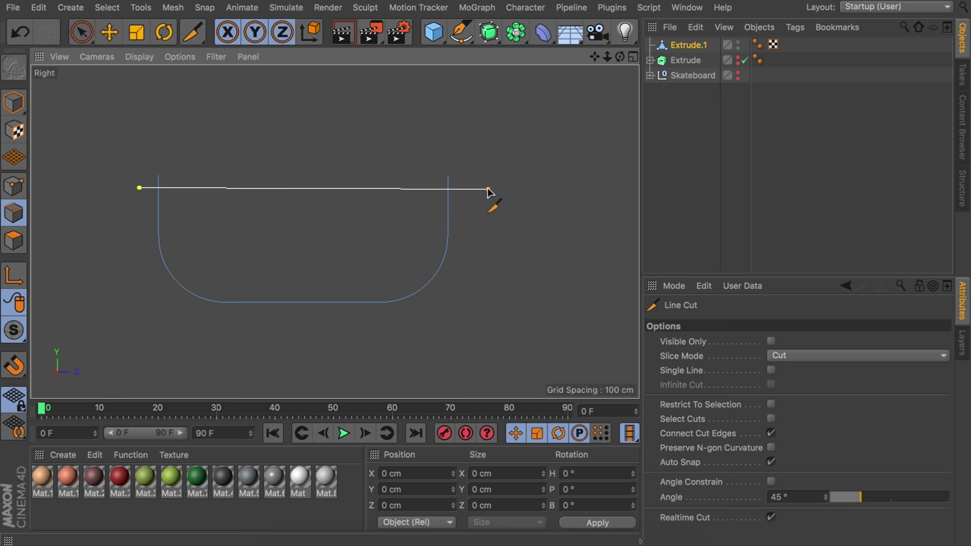
{"action": "key", "text": "Escape"}
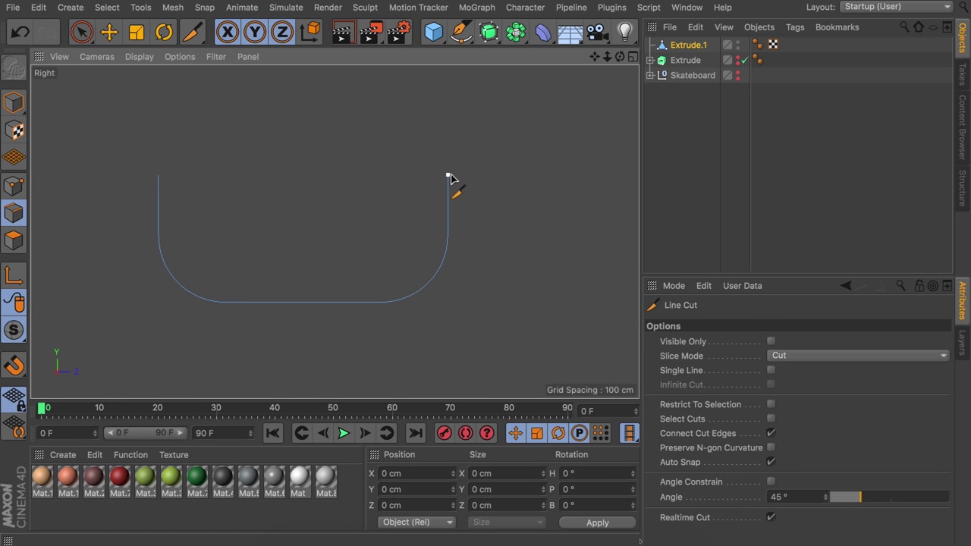
{"action": "middle_click", "coordinate": [245, 169]}
{"action": "middle_click", "coordinate": [245, 138]}
{"action": "left_click_drag", "start_coordinate": [327, 152], "coordinate": [312, 170], "text": "alt"}
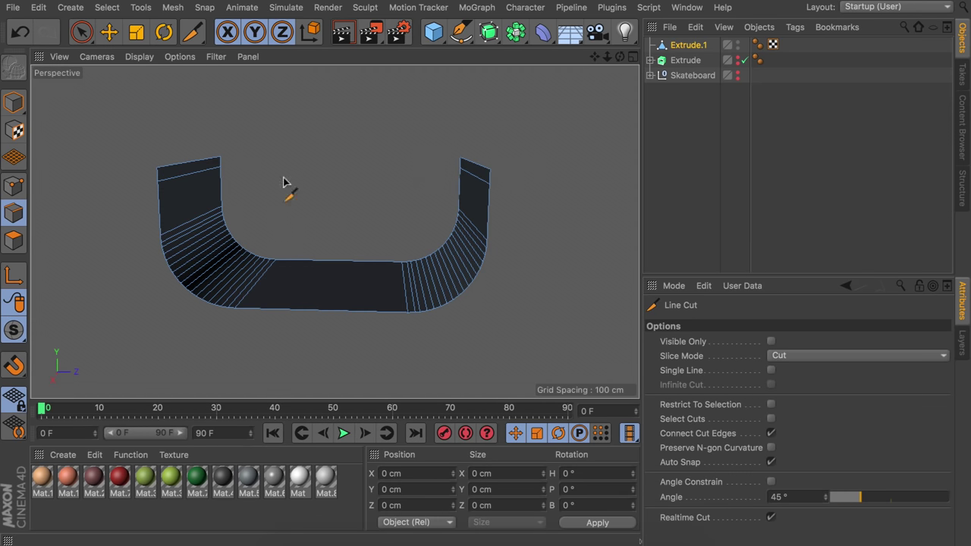
Extrude all of the half pipe's polygons by 15 cm to give it thickness
{"action": "left_click", "coordinate": [14, 240]}
{"action": "key", "text": "ctrl+a"}
{"action": "key", "text": "d"}
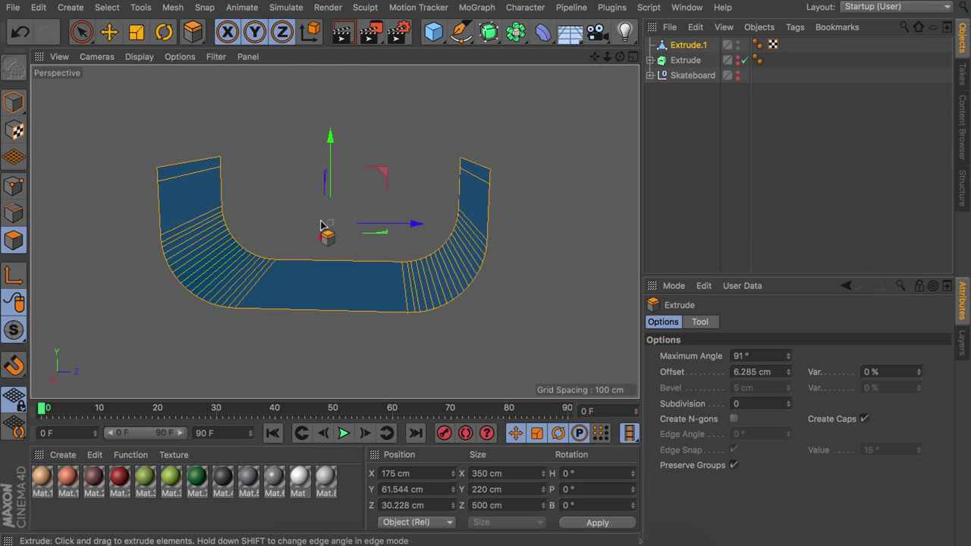
{"action": "mouse_move", "coordinate": [326, 190]}
{"action": "left_mouse_down"}
{"action": "mouse_move", "coordinate": [384, 190]}
{"action": "mouse_move", "coordinate": [342, 189]}
{"action": "left_mouse_up"}
{"action": "double_click", "coordinate": [757, 372]}
{"action": "type", "text": "15"}
{"action": "key", "text": "Return"}
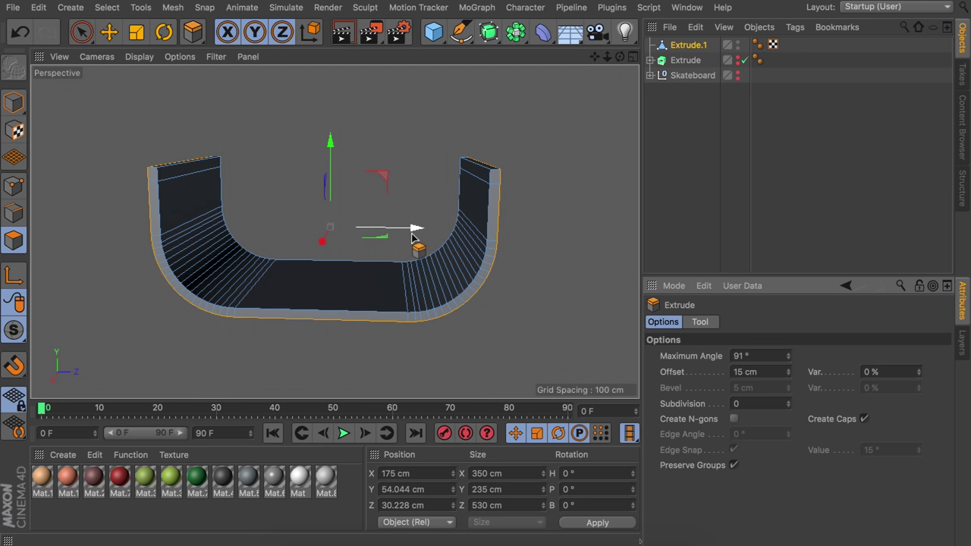
Extrude the outer polygons above the cuts on both walls outward into platforms, to an overall length of about 785 cm
{"action": "left_click_drag", "start_coordinate": [179, 182], "coordinate": [270, 182], "text": "alt"}
{"action": "left_click", "coordinate": [172, 170]}
{"action": "left_click_drag", "start_coordinate": [335, 233], "coordinate": [131, 176], "text": "alt"}
{"action": "left_click", "coordinate": [517, 178], "text": "shift"}
{"action": "left_click_drag", "start_coordinate": [417, 182], "coordinate": [507, 191], "text": "alt"}
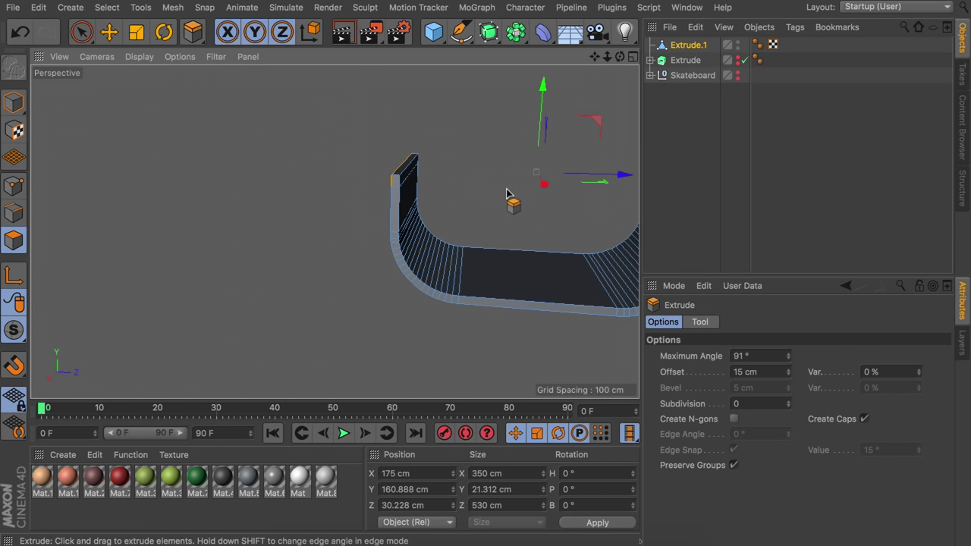
{"action": "right_click_drag", "start_coordinate": [508, 190], "coordinate": [403, 215], "text": "alt"}
{"action": "middle_click_drag", "start_coordinate": [403, 211], "coordinate": [396, 210], "text": "alt"}
{"action": "left_click_drag", "start_coordinate": [531, 214], "coordinate": [615, 219]}
{"action": "key", "text": "e"}
{"action": "left_click", "coordinate": [359, 107]}
{"action": "middle_click_drag", "start_coordinate": [383, 232], "coordinate": [334, 232], "text": "alt"}
{"action": "left_click_drag", "start_coordinate": [333, 232], "coordinate": [244, 274], "text": "alt"}
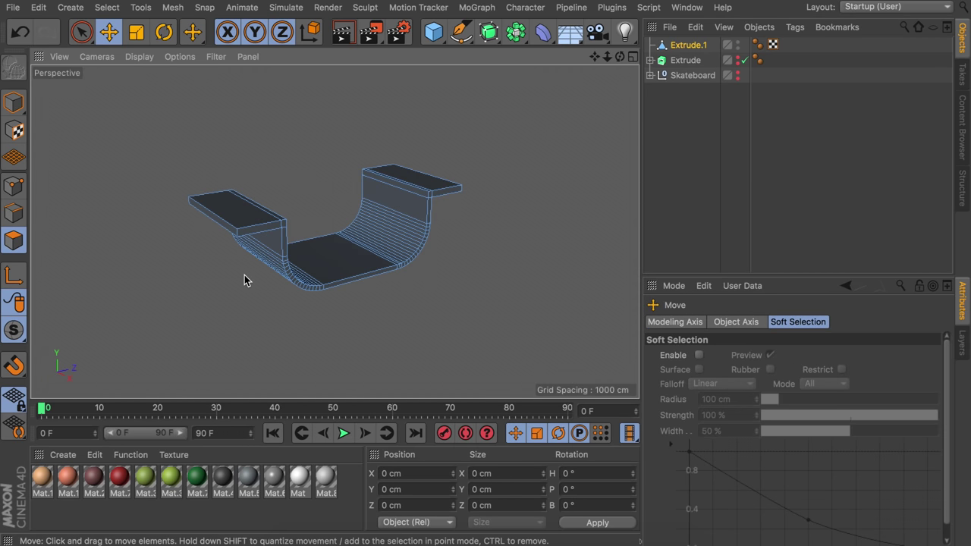
Apply the salmon-coloured Mat.1 material to the half pipe and unhide the Skateboard group
{"action": "left_click", "coordinate": [14, 102]}
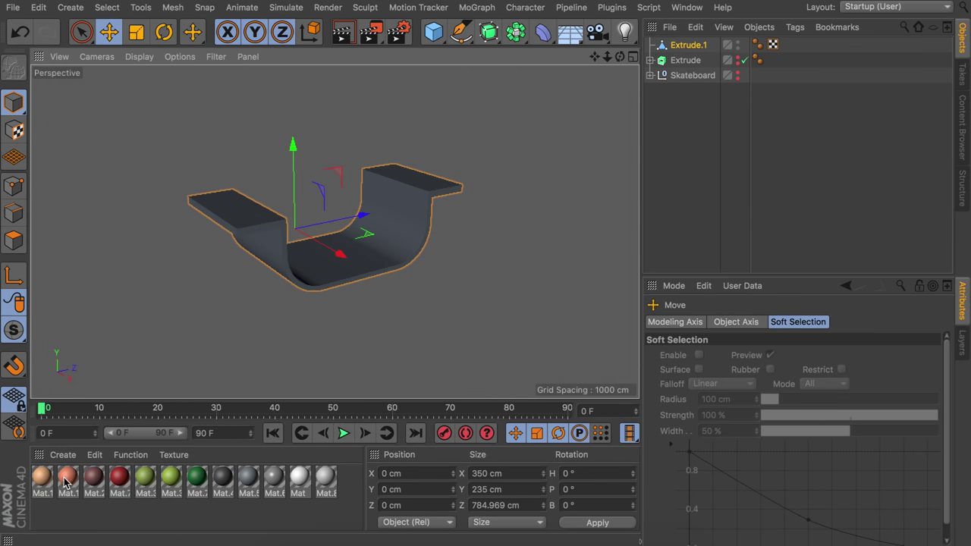
{"action": "left_click_drag", "start_coordinate": [266, 237], "coordinate": [270, 220]}
{"action": "left_click", "coordinate": [737, 76], "text": "alt"}
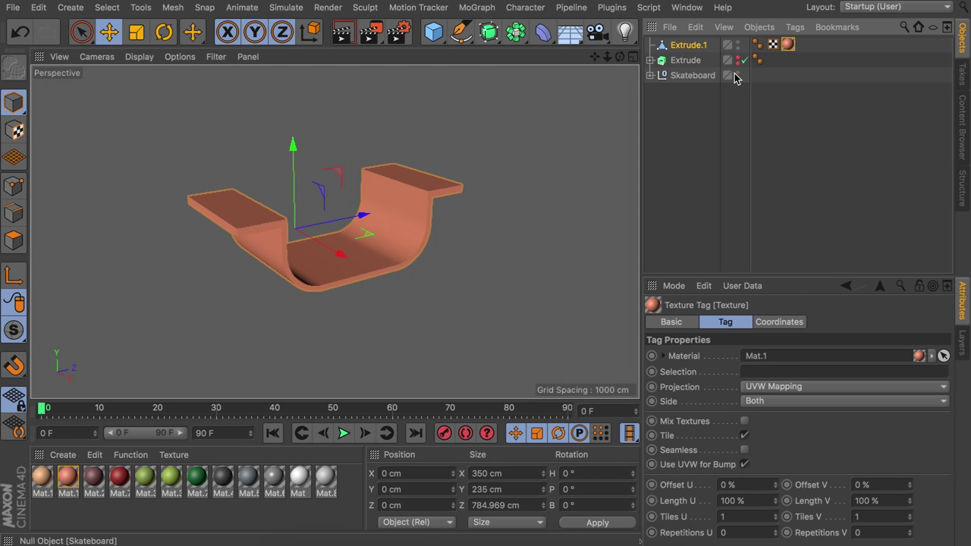
Select the Skateboard group for scaling and compare its size with the half pipe in all four views
{"action": "left_click", "coordinate": [693, 76]}
{"action": "scroll", "coordinate": [371, 174], "scroll_direction": "up", "scroll_amount": 5}
{"action": "key", "text": "t"}
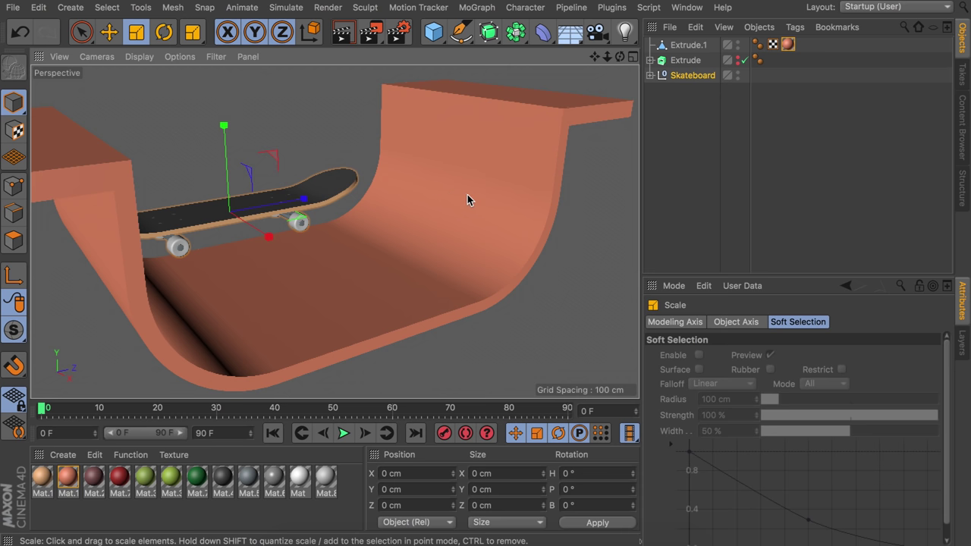
{"action": "left_click_drag", "start_coordinate": [465, 194], "coordinate": [337, 162], "text": "alt"}
{"action": "middle_click", "coordinate": [336, 162]}
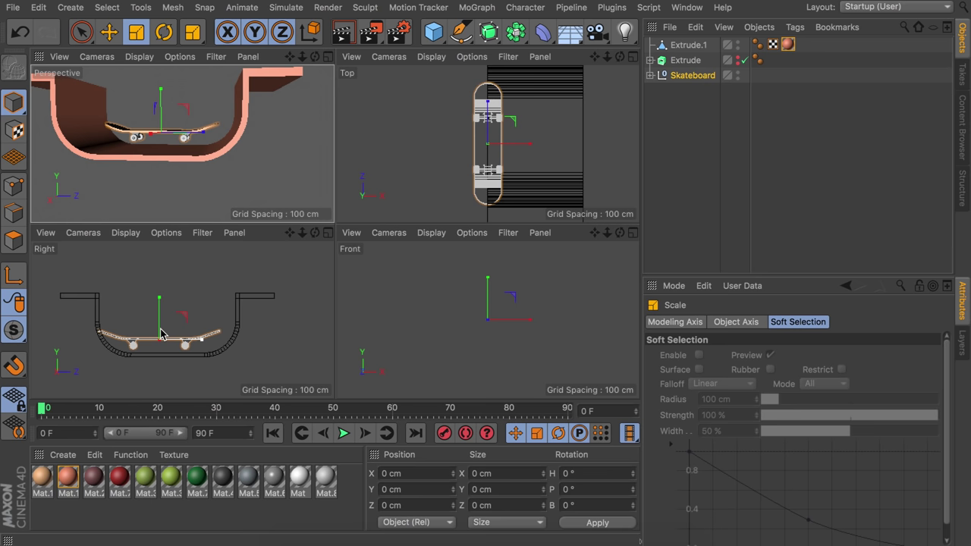
Center the axis of the half pipe object Extrude.1 on its geometry
{"action": "left_click", "coordinate": [688, 48]}
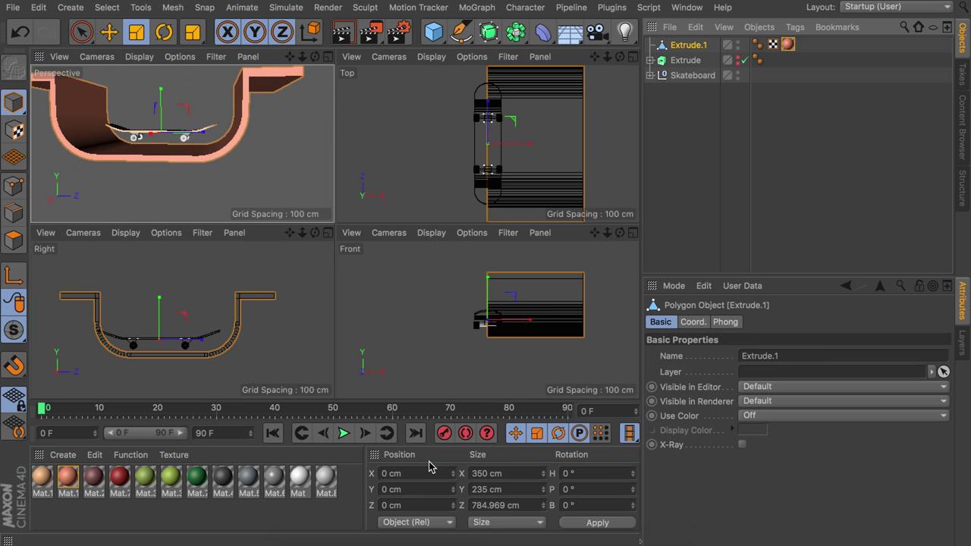
{"action": "left_click", "coordinate": [172, 7]}
{"action": "mouse_move", "coordinate": [193, 159]}
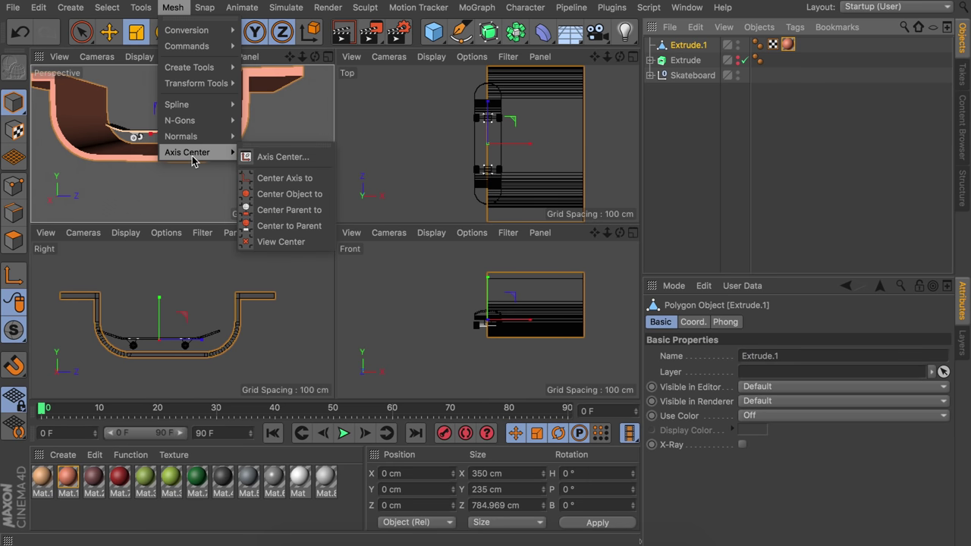
{"action": "left_click", "coordinate": [275, 179]}
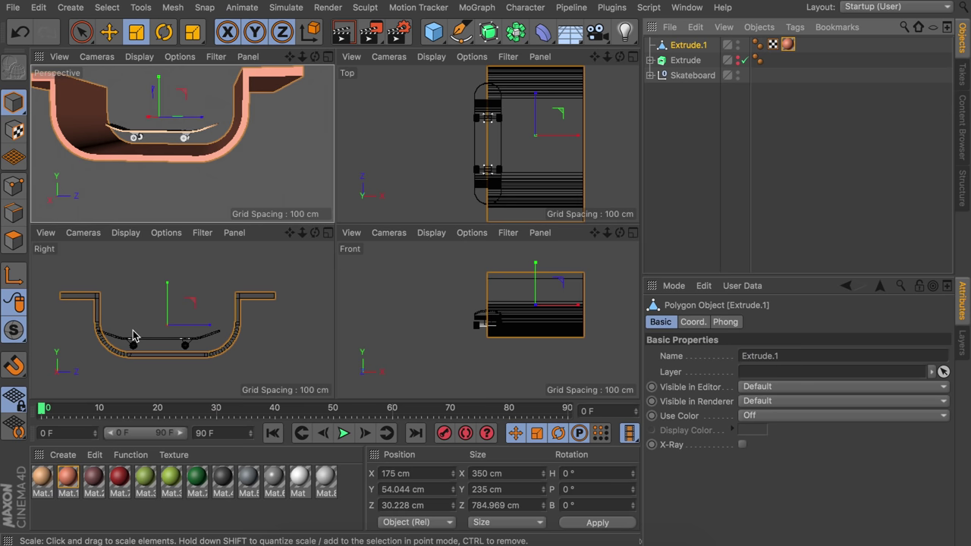
Set the half pipe's position to 0 cm on the X, Y and Z axes
{"action": "left_click", "coordinate": [416, 472]}
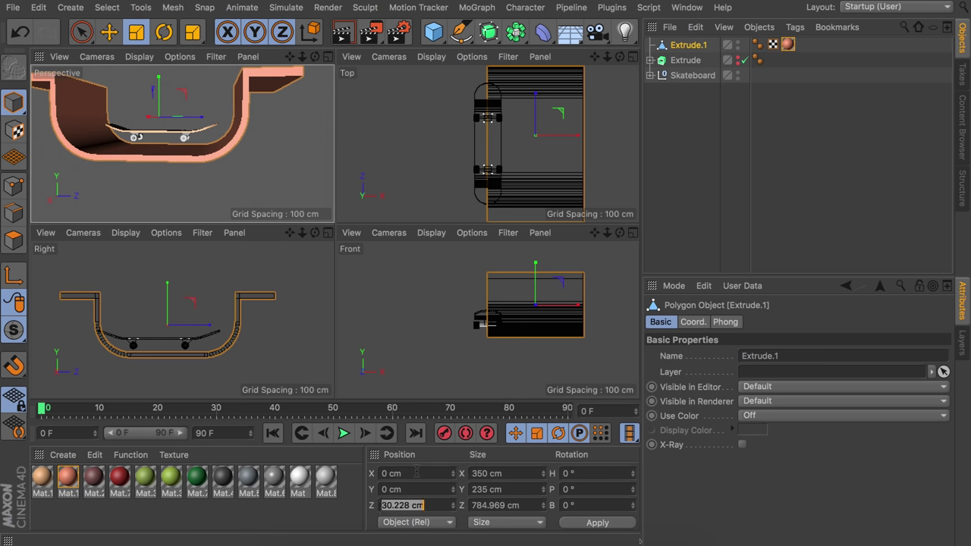
{"action": "type", "text": "0"}
{"action": "key", "text": "Return"}
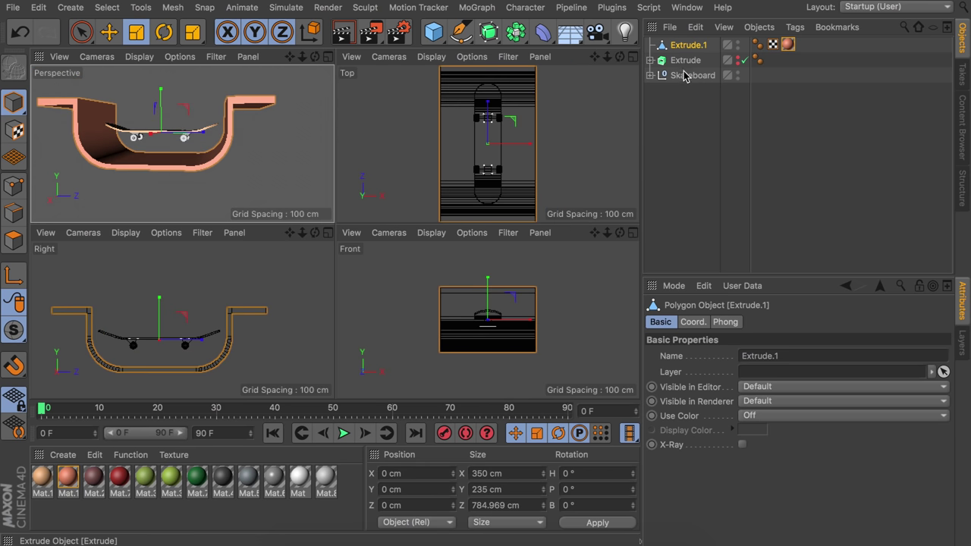
Scale the Skateboard group down and lower it onto the flat bottom of the half pipe
{"action": "left_click", "coordinate": [690, 76]}
{"action": "left_click_drag", "start_coordinate": [232, 326], "coordinate": [155, 327]}
{"action": "key", "text": "e"}
{"action": "left_click_drag", "start_coordinate": [161, 106], "coordinate": [283, 207]}
{"action": "left_click", "coordinate": [185, 123]}
{"action": "scroll", "coordinate": [183, 135], "scroll_direction": "up", "scroll_amount": 10}
{"action": "scroll", "coordinate": [182, 152], "scroll_direction": "down", "scroll_amount": 12}
{"action": "left_click_drag", "start_coordinate": [183, 151], "coordinate": [207, 95], "text": "alt"}
{"action": "scroll", "coordinate": [171, 148], "scroll_direction": "up", "scroll_amount": 10}
{"action": "scroll", "coordinate": [195, 149], "scroll_direction": "down", "scroll_amount": 10}
{"action": "middle_click", "coordinate": [211, 98]}
{"action": "left_click_drag", "start_coordinate": [340, 179], "coordinate": [504, 240], "text": "alt"}
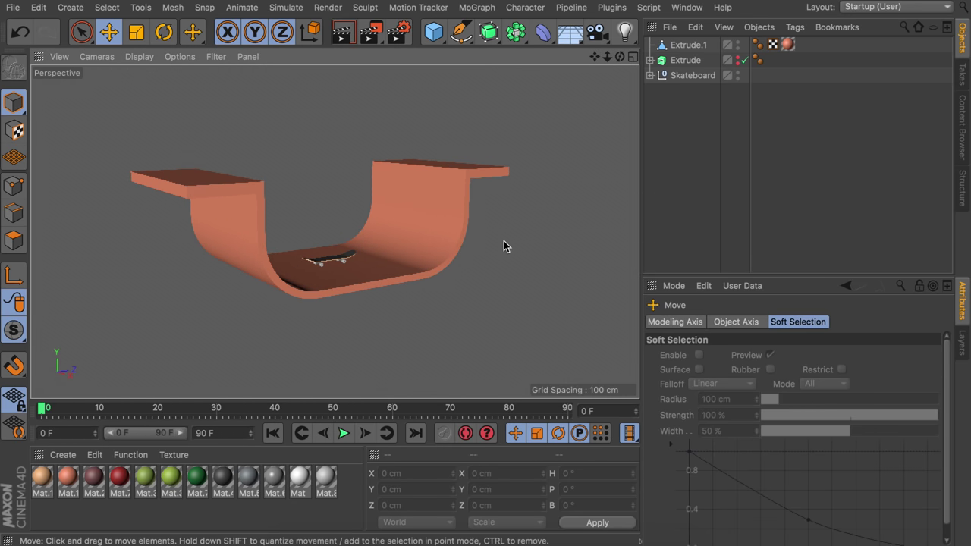
Add a Floor object and lower it to about -117.5 cm on Y, at the underside of the half pipe
{"action": "left_click", "coordinate": [570, 32]}
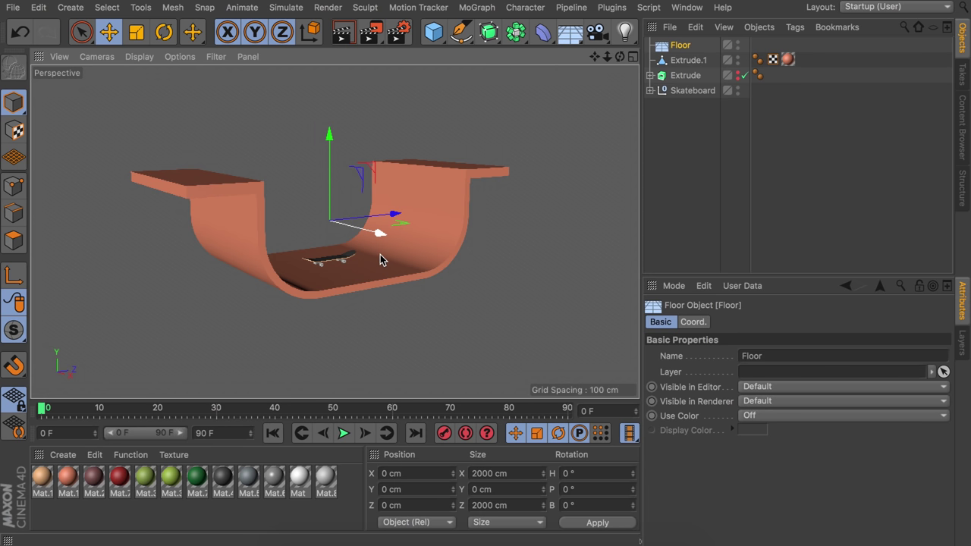
{"action": "middle_click", "coordinate": [355, 270]}
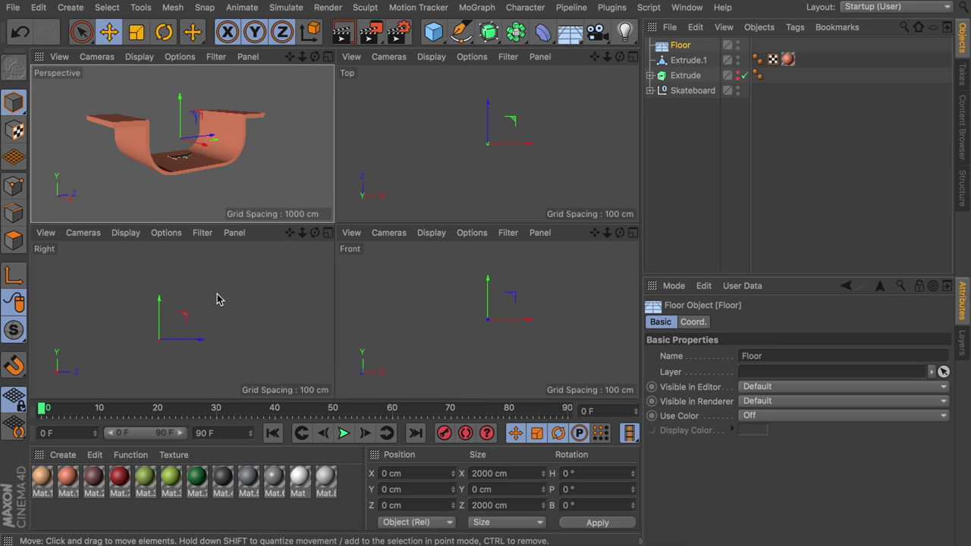
{"action": "middle_click", "coordinate": [217, 299]}
{"action": "left_click_drag", "start_coordinate": [292, 223], "coordinate": [278, 315]}
{"action": "scroll", "coordinate": [365, 286], "scroll_direction": "up", "scroll_amount": 10}
{"action": "middle_click_drag", "start_coordinate": [365, 283], "coordinate": [330, 159], "text": "alt"}
{"action": "left_click_drag", "start_coordinate": [362, 249], "coordinate": [362, 239]}
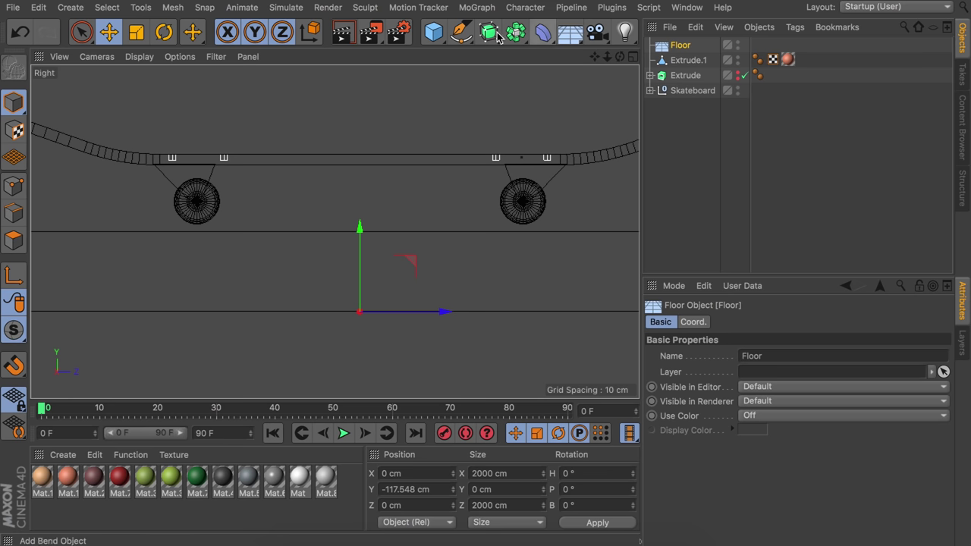
Add a Plane, lower it to the half pipe's underside and enlarge it into a long ground surface beneath both platforms
{"action": "left_click_drag", "start_coordinate": [433, 31], "coordinate": [547, 82]}
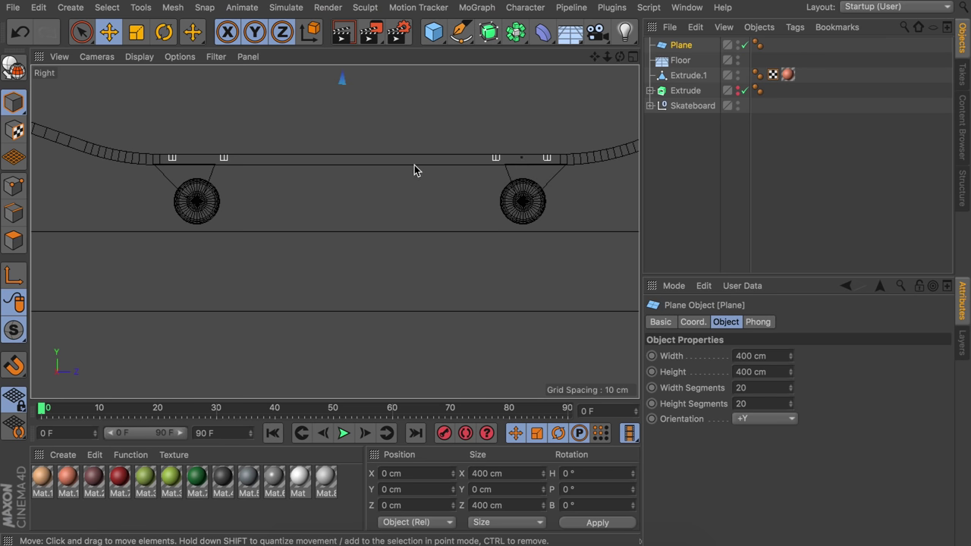
{"action": "scroll", "coordinate": [414, 166], "scroll_direction": "down", "scroll_amount": 6}
{"action": "left_click_drag", "start_coordinate": [355, 126], "coordinate": [349, 225]}
{"action": "right_click_drag", "start_coordinate": [357, 264], "coordinate": [381, 279], "text": "alt"}
{"action": "left_click_drag", "start_coordinate": [560, 260], "coordinate": [770, 267]}
{"action": "middle_click", "coordinate": [232, 162]}
{"action": "middle_click", "coordinate": [233, 163]}
{"action": "left_click_drag", "start_coordinate": [296, 227], "coordinate": [317, 246], "text": "alt"}
{"action": "mouse_move", "coordinate": [459, 247]}
{"action": "left_mouse_down"}
{"action": "mouse_move", "coordinate": [489, 241]}
{"action": "mouse_move", "coordinate": [478, 245]}
{"action": "left_mouse_up"}
{"action": "left_click_drag", "start_coordinate": [434, 264], "coordinate": [464, 250]}
{"action": "key", "text": "super+z"}
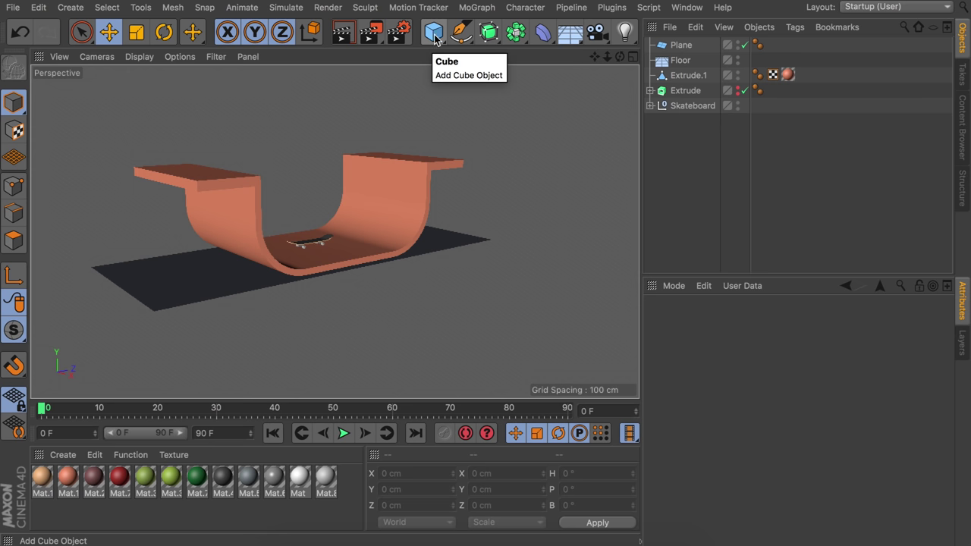
Add a Rectangle spline in the XY plane, 325 cm wide and 215 cm high, as the support frame's outline
{"action": "left_click_drag", "start_coordinate": [459, 39], "coordinate": [596, 160]}
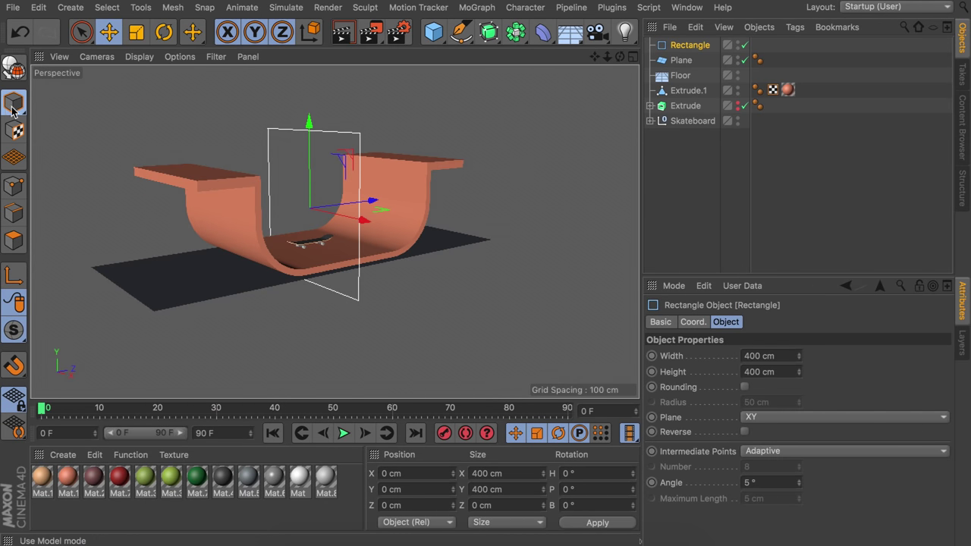
{"action": "scroll", "coordinate": [357, 197], "scroll_direction": "up", "scroll_amount": 4}
{"action": "left_click_drag", "start_coordinate": [357, 198], "coordinate": [386, 199], "text": "alt"}
{"action": "left_click_drag", "start_coordinate": [798, 373], "coordinate": [798, 512]}
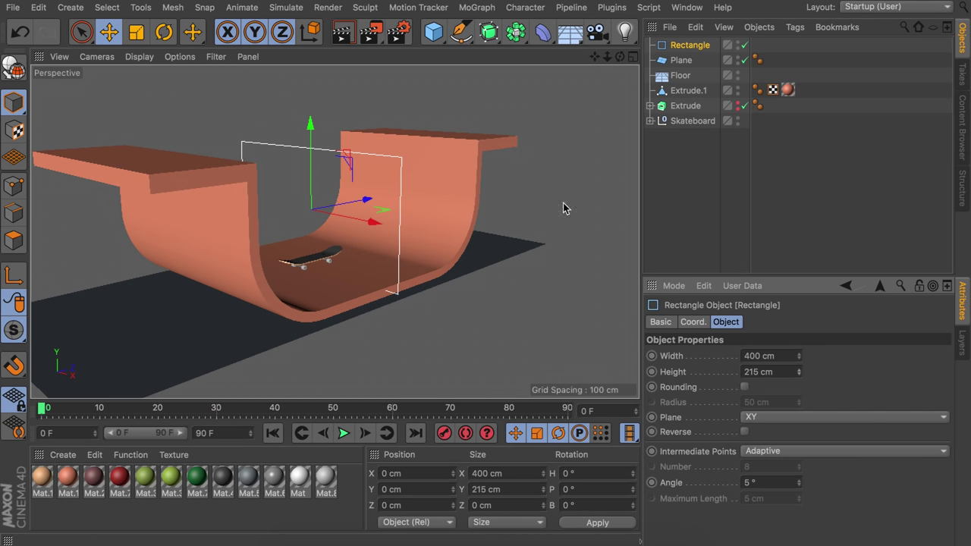
{"action": "middle_click", "coordinate": [341, 310]}
{"action": "scroll", "coordinate": [534, 312], "scroll_direction": "up", "scroll_amount": 2}
{"action": "left_click_drag", "start_coordinate": [798, 357], "coordinate": [798, 410]}
{"action": "left_click_drag", "start_coordinate": [800, 362], "coordinate": [799, 365]}
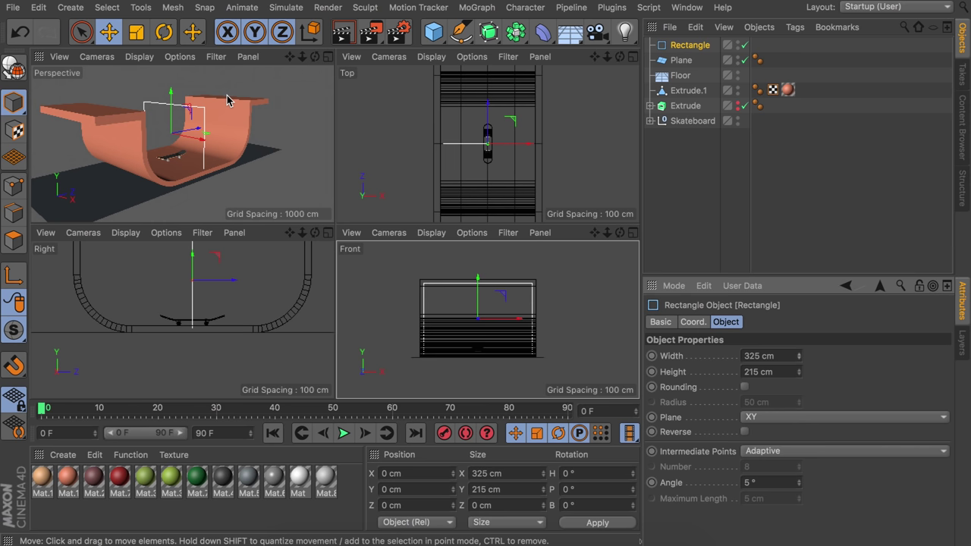
{"action": "middle_click", "coordinate": [308, 90]}
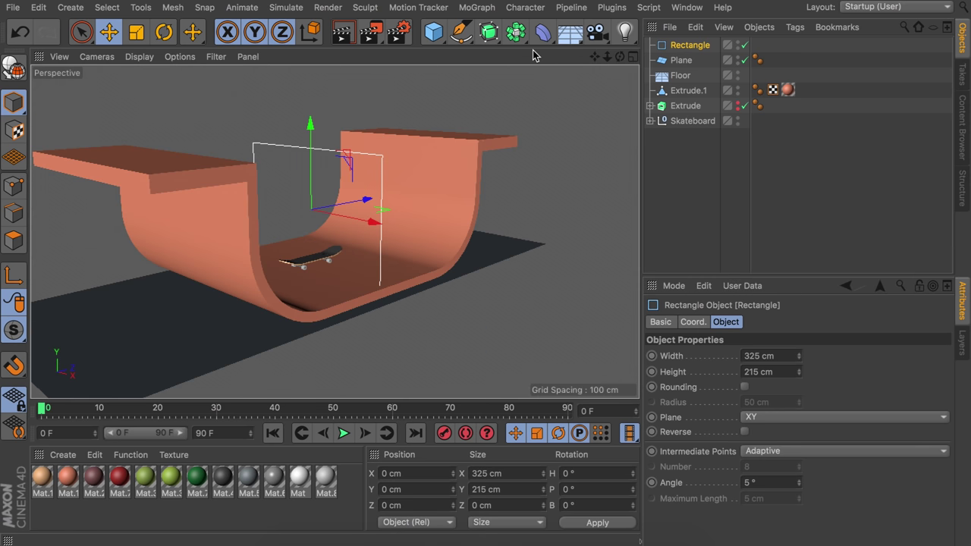
Add a second Rectangle spline with a width and height of 15 cm as the beam profile
{"action": "left_click", "coordinate": [459, 34]}
{"action": "left_click", "coordinate": [578, 157]}
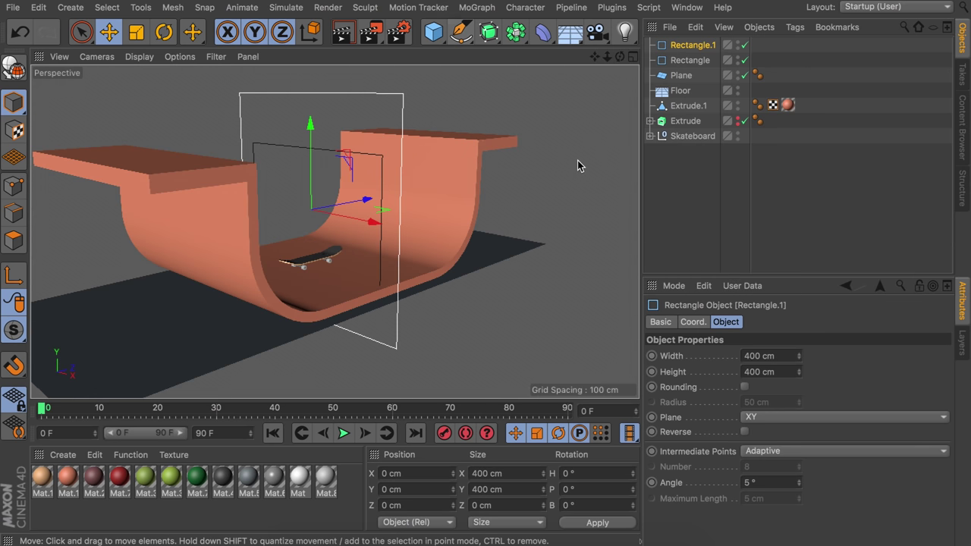
{"action": "key", "text": "t"}
{"action": "left_click_drag", "start_coordinate": [450, 185], "coordinate": [311, 184]}
{"action": "left_click", "coordinate": [704, 44]}
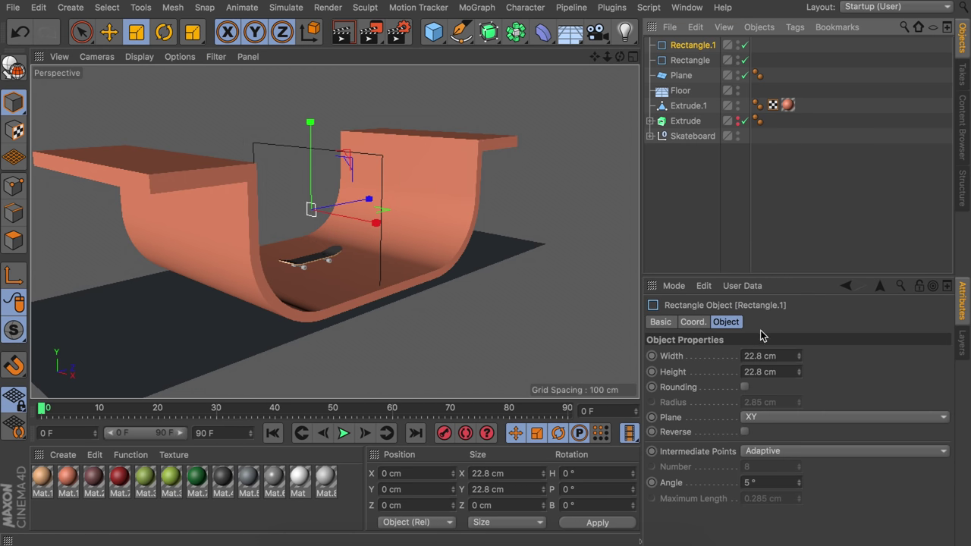
{"action": "left_click", "coordinate": [752, 355]}
{"action": "type", "text": "15"}
{"action": "key", "text": "Tab"}
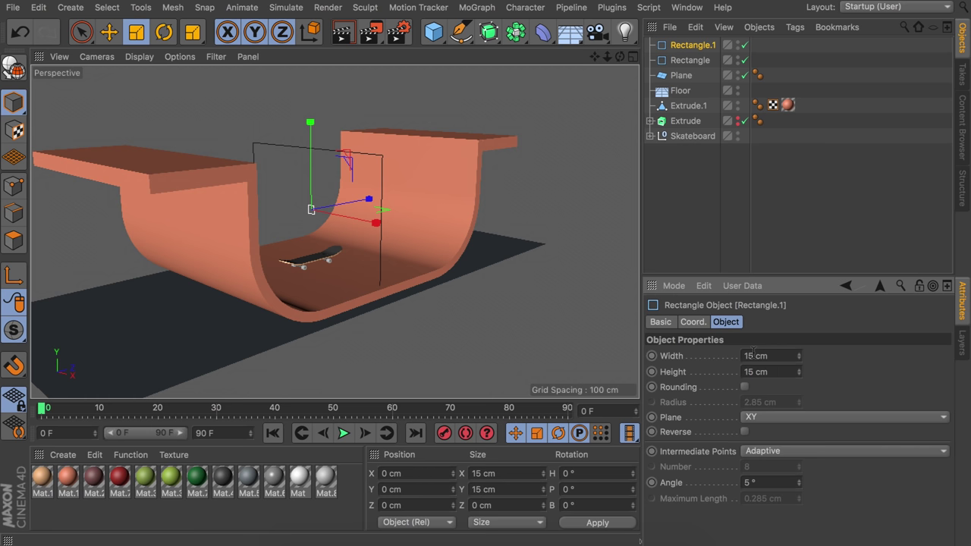
Sweep the small rectangle along the large one to form a frame and apply the dark mauve material to it
{"action": "left_click", "coordinate": [459, 32]}
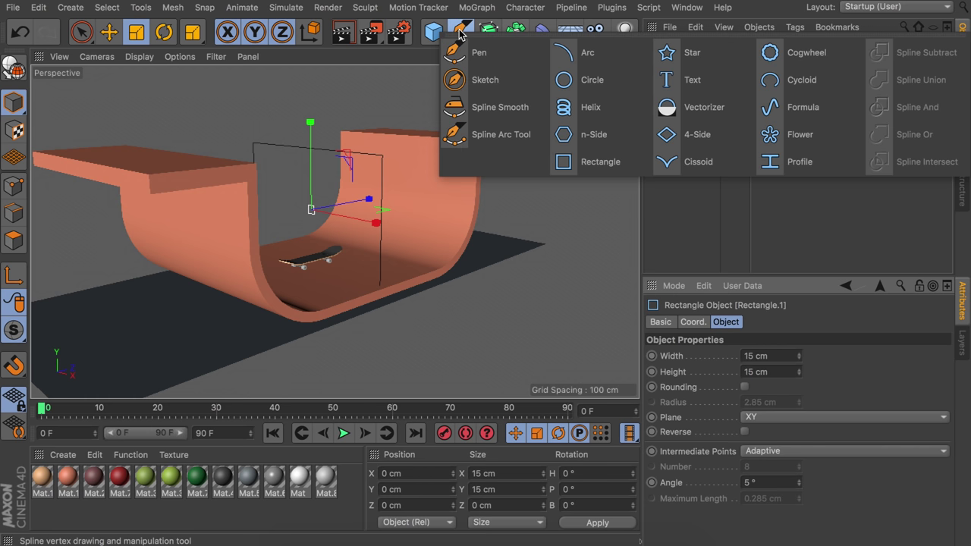
{"action": "left_click", "coordinate": [517, 31]}
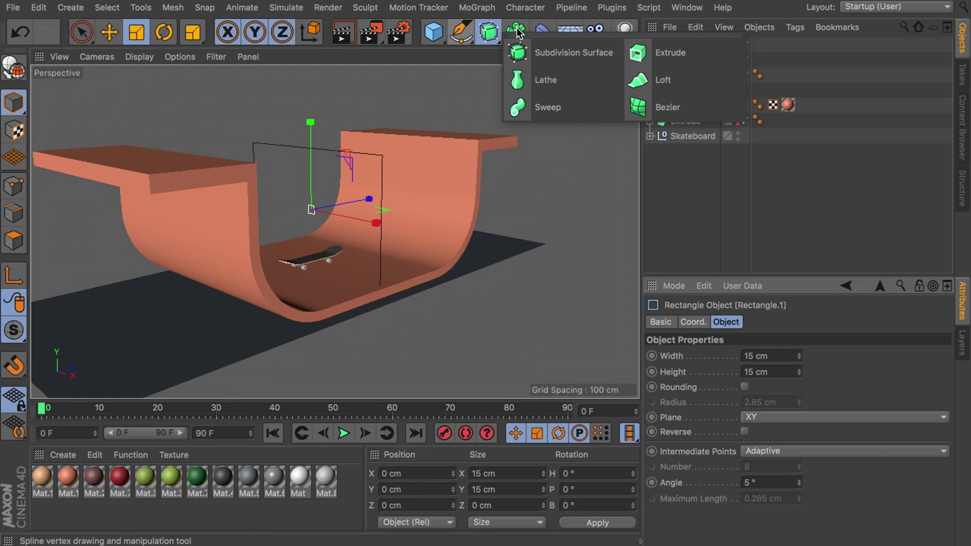
{"action": "left_click", "coordinate": [541, 108]}
{"action": "left_click", "coordinate": [689, 77]}
{"action": "left_click", "coordinate": [689, 61], "text": "shift"}
{"action": "left_click_drag", "start_coordinate": [689, 61], "coordinate": [683, 46]}
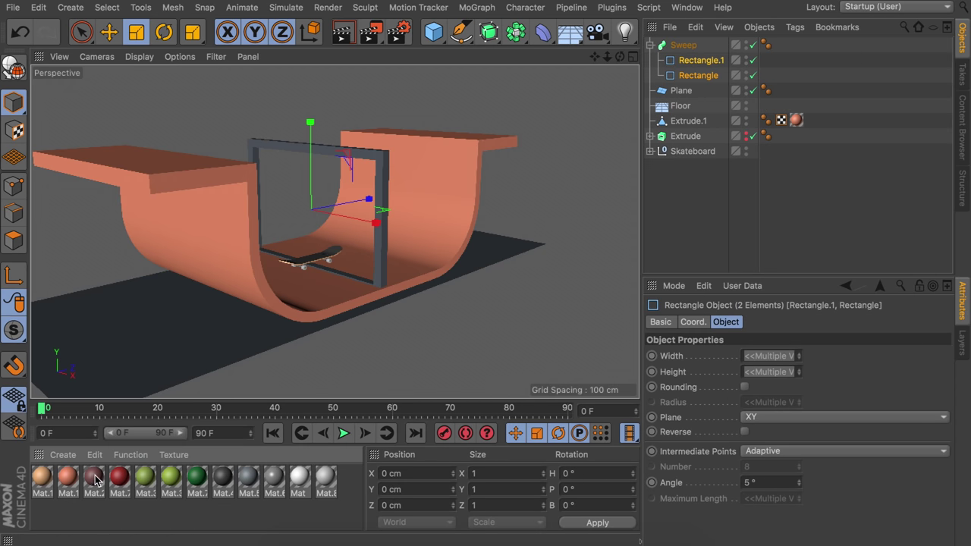
{"action": "left_click_drag", "start_coordinate": [690, 49], "coordinate": [686, 45]}
{"action": "left_click", "coordinate": [850, 91]}
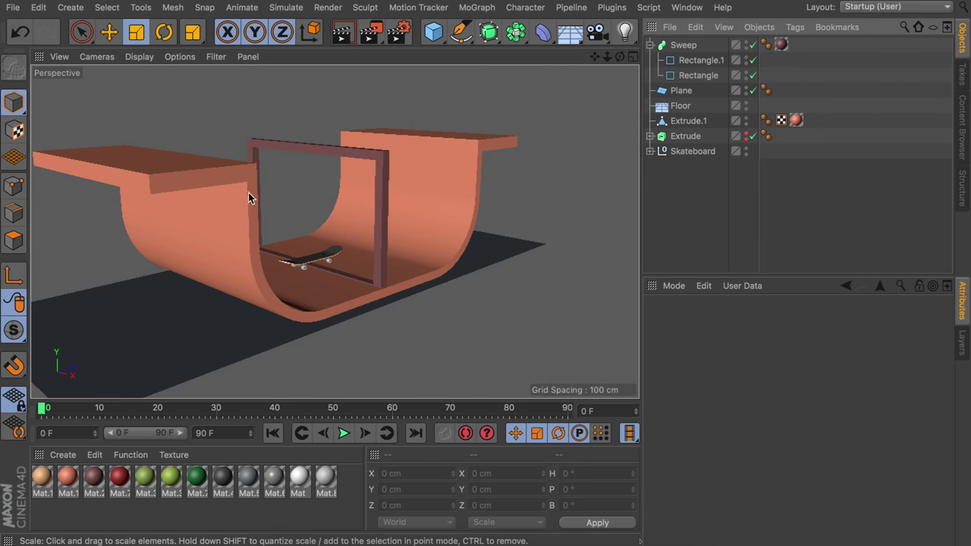
Nest the swept frame in a new Symmetry object and move the frame outward beneath one platform
{"action": "left_click", "coordinate": [383, 174]}
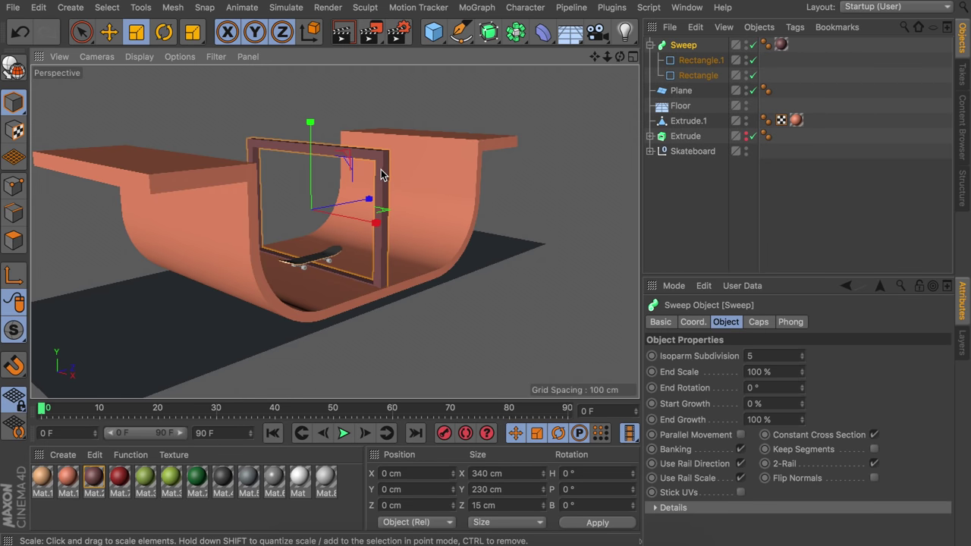
{"action": "left_click", "coordinate": [490, 32]}
{"action": "left_click", "coordinate": [517, 34]}
{"action": "left_click", "coordinate": [679, 105]}
{"action": "left_click_drag", "start_coordinate": [674, 65], "coordinate": [685, 46]}
{"action": "key", "text": "e"}
{"action": "left_click_drag", "start_coordinate": [364, 205], "coordinate": [201, 231]}
Set the Symmetry's mirror plane to XY and move the frame to about -375.4 cm on Z
{"action": "left_click", "coordinate": [690, 45]}
{"action": "left_click", "coordinate": [756, 354]}
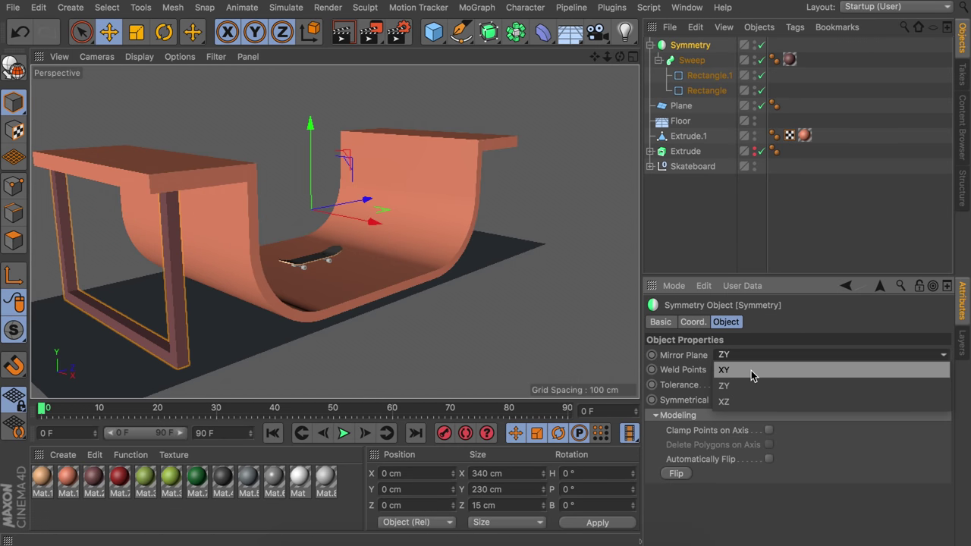
{"action": "left_click", "coordinate": [751, 370]}
{"action": "left_click_drag", "start_coordinate": [415, 191], "coordinate": [427, 173], "text": "alt"}
{"action": "left_click", "coordinate": [710, 77]}
{"action": "left_click_drag", "start_coordinate": [340, 211], "coordinate": [292, 228], "text": "alt"}
{"action": "left_click", "coordinate": [691, 61]}
{"action": "left_click_drag", "start_coordinate": [228, 215], "coordinate": [212, 217]}
{"action": "mouse_move", "coordinate": [212, 217]}
{"action": "left_mouse_down", "text": "alt"}
{"action": "mouse_move", "coordinate": [291, 194]}
{"action": "mouse_move", "coordinate": [224, 218]}
{"action": "left_mouse_up", "text": "alt"}
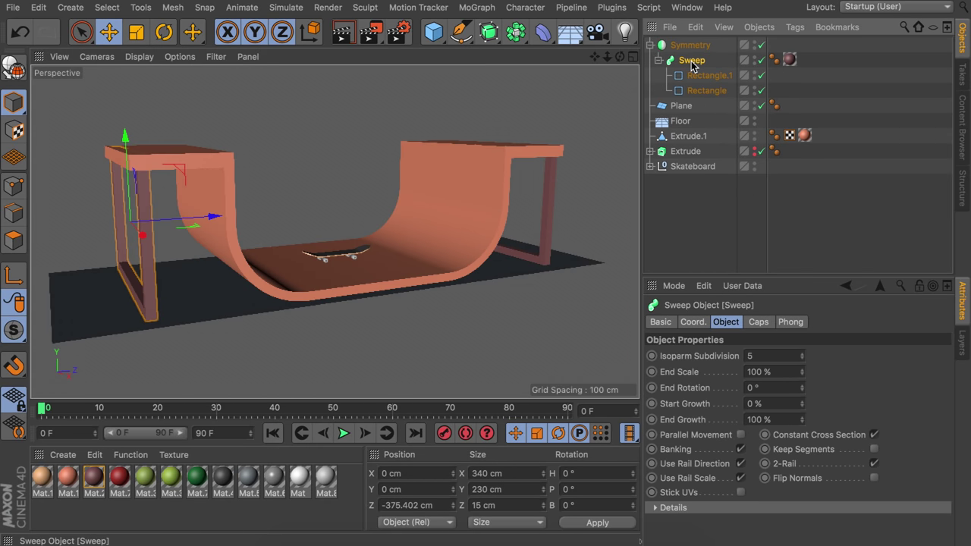
Duplicate the frame's Sweep outside the Symmetry and set the copy's Z position to 0 cm
{"action": "key", "text": "ctrl+c"}
{"action": "key", "text": "ctrl+v"}
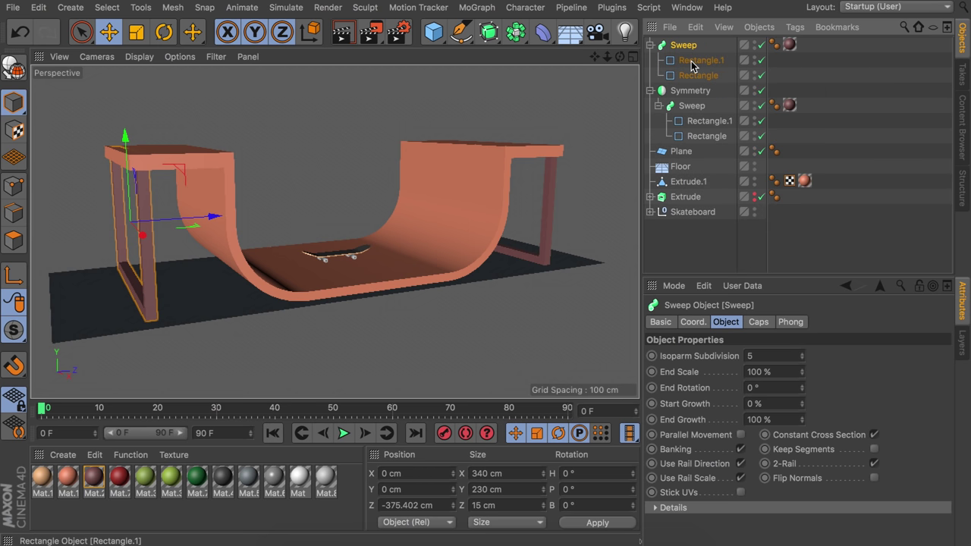
{"action": "left_click", "coordinate": [403, 505]}
{"action": "type", "text": "0"}
{"action": "key", "text": "Return"}
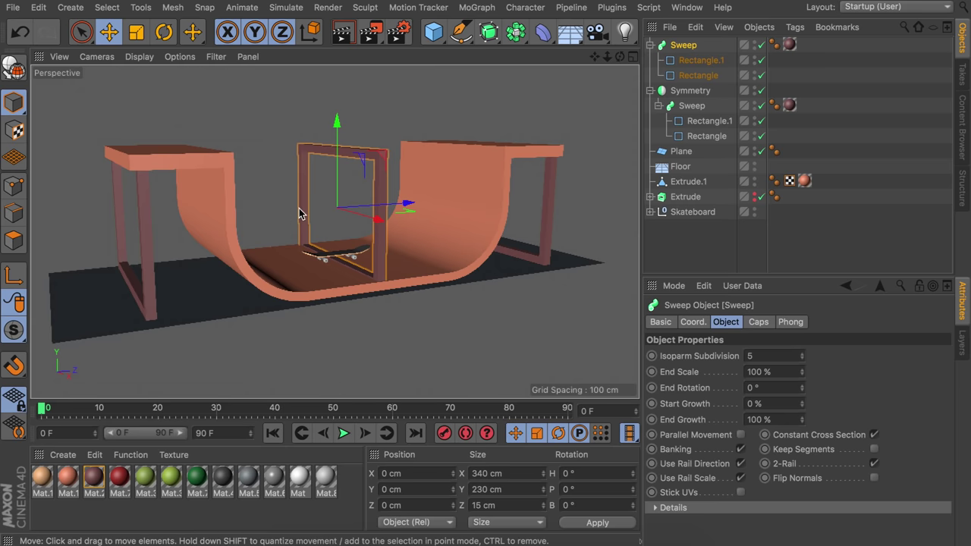
Rotate the copied frame to a pitch of -90° and lower it to -110 cm on Y
{"action": "key", "text": "r"}
{"action": "left_click_drag", "start_coordinate": [307, 183], "coordinate": [360, 176]}
{"action": "key", "text": "e"}
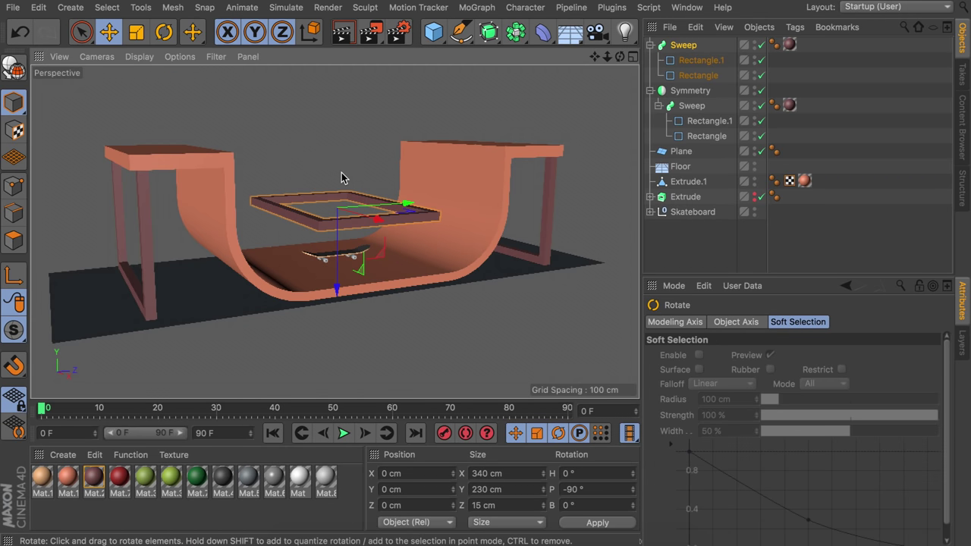
{"action": "left_click_drag", "start_coordinate": [339, 254], "coordinate": [343, 304]}
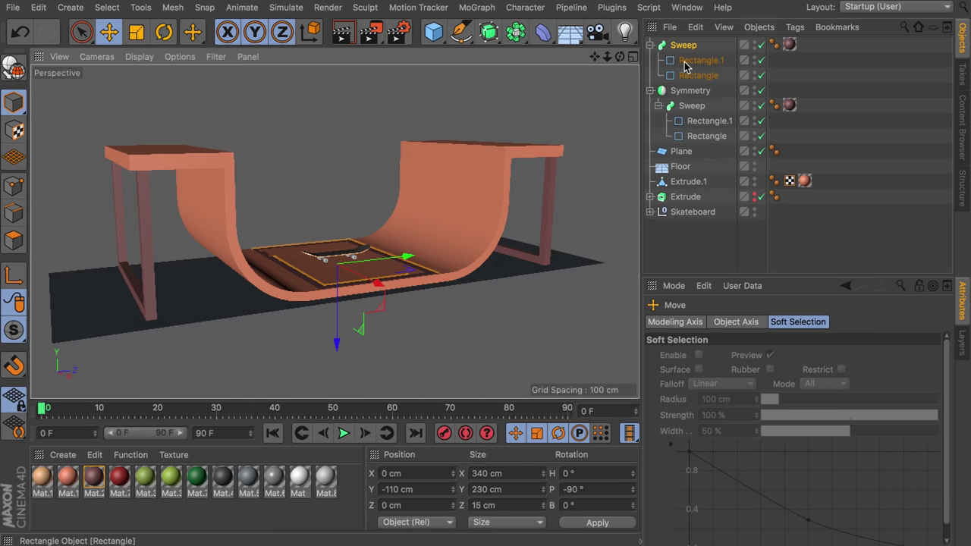
Set the height of the horizontal frame's path rectangle to 750 cm so it spans both upright frames
{"action": "left_click", "coordinate": [688, 60]}
{"action": "left_click", "coordinate": [696, 75]}
{"action": "left_click_drag", "start_coordinate": [799, 373], "coordinate": [799, 169]}
{"action": "scroll", "coordinate": [166, 308], "scroll_direction": "up", "scroll_amount": 1}
{"action": "scroll", "coordinate": [165, 305], "scroll_direction": "up", "scroll_amount": 10}
{"action": "left_click_drag", "start_coordinate": [798, 371], "coordinate": [798, 374]}
{"action": "left_click", "coordinate": [798, 374]}
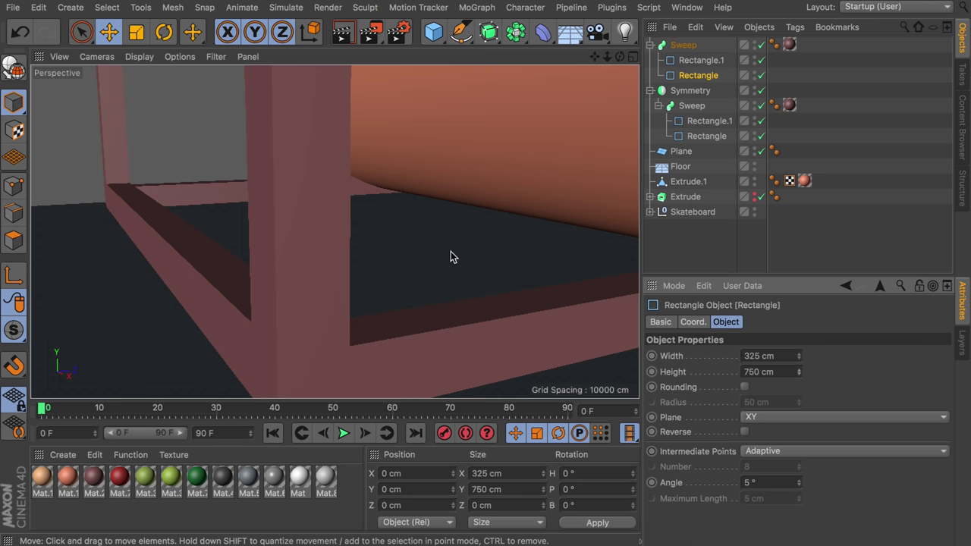
Lower the horizontal base frame to about -113 cm on Y, aligning it with the upright frames' lower beams
{"action": "scroll", "coordinate": [425, 271], "scroll_direction": "down", "scroll_amount": 10}
{"action": "left_click_drag", "start_coordinate": [416, 277], "coordinate": [401, 263], "text": "alt"}
{"action": "left_click_drag", "start_coordinate": [565, 273], "coordinate": [559, 281]}
{"action": "scroll", "coordinate": [494, 269], "scroll_direction": "down", "scroll_amount": 6}
{"action": "left_click_drag", "start_coordinate": [466, 263], "coordinate": [390, 289], "text": "alt"}
{"action": "left_click_drag", "start_coordinate": [721, 46], "coordinate": [682, 92]}
{"action": "left_click_drag", "start_coordinate": [452, 155], "coordinate": [452, 158]}
{"action": "left_click", "coordinate": [697, 75]}
{"action": "left_click", "coordinate": [685, 46]}
{"action": "left_click_drag", "start_coordinate": [450, 304], "coordinate": [449, 309]}
{"action": "scroll", "coordinate": [468, 266], "scroll_direction": "up", "scroll_amount": 5}
{"action": "left_click_drag", "start_coordinate": [514, 236], "coordinate": [297, 305], "text": "alt"}
{"action": "left_click", "coordinate": [518, 295]}
{"action": "scroll", "coordinate": [350, 271], "scroll_direction": "down", "scroll_amount": 5}
Group the upright frame's Sweep in a Null inside the Symmetry and duplicate the Sweep within that group
{"action": "left_click", "coordinate": [185, 265]}
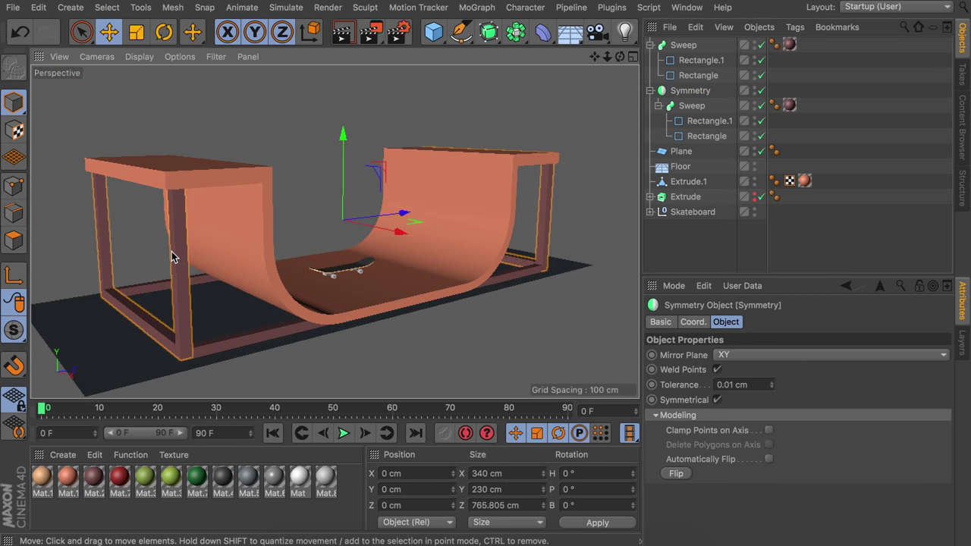
{"action": "left_click", "coordinate": [700, 95]}
{"action": "left_click", "coordinate": [691, 107]}
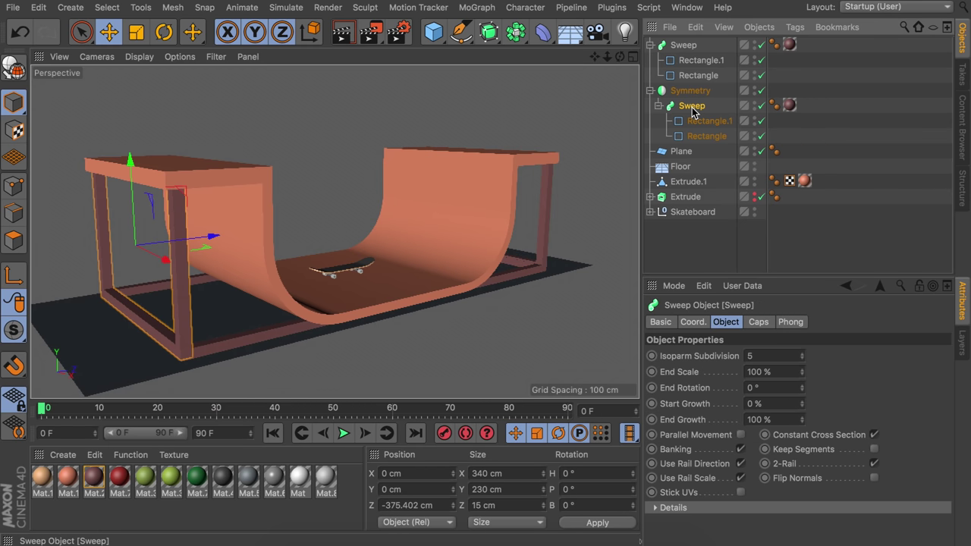
{"action": "key", "text": "alt+g"}
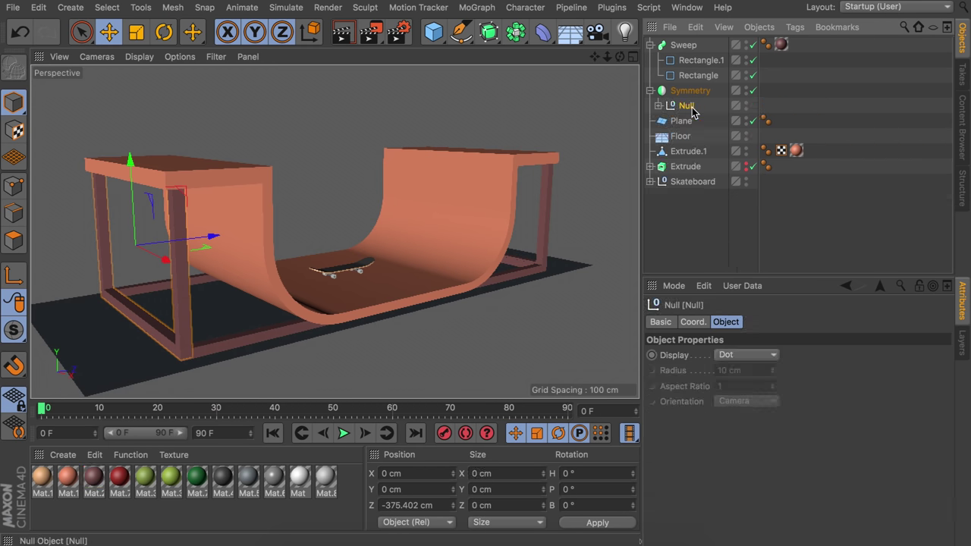
{"action": "left_click", "coordinate": [658, 106]}
{"action": "left_click_drag", "start_coordinate": [692, 123], "coordinate": [695, 115]}
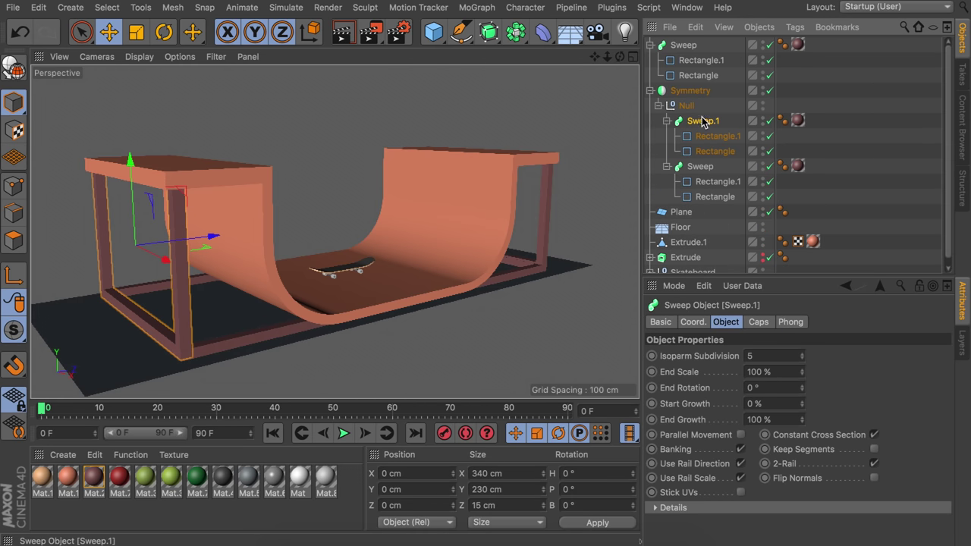
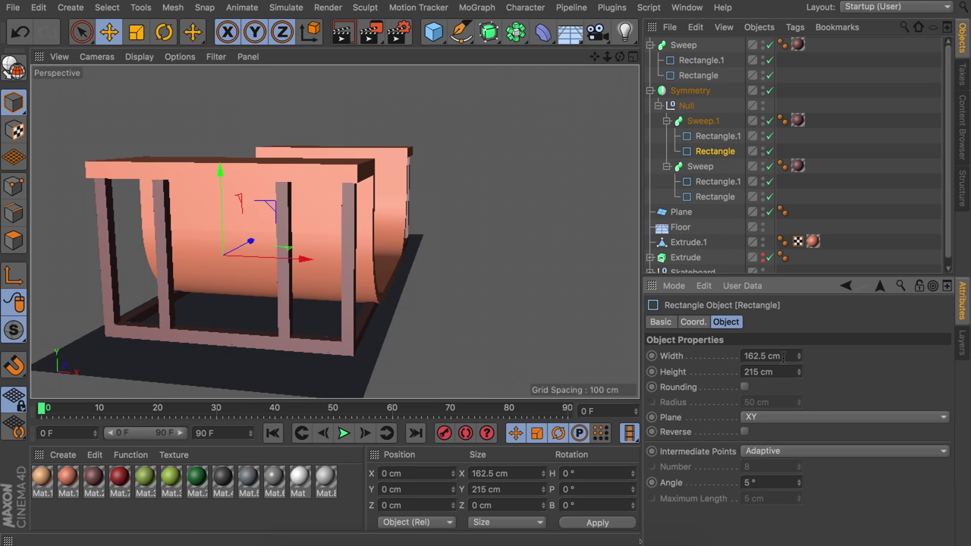
Set the duplicated upright frame's path rectangle width to 126.5 cm to form inner posts, and select the base frame
{"action": "left_click", "coordinate": [801, 183]}
{"action": "left_click_drag", "start_coordinate": [244, 265], "coordinate": [210, 279], "text": "alt"}
{"action": "left_click", "coordinate": [713, 152]}
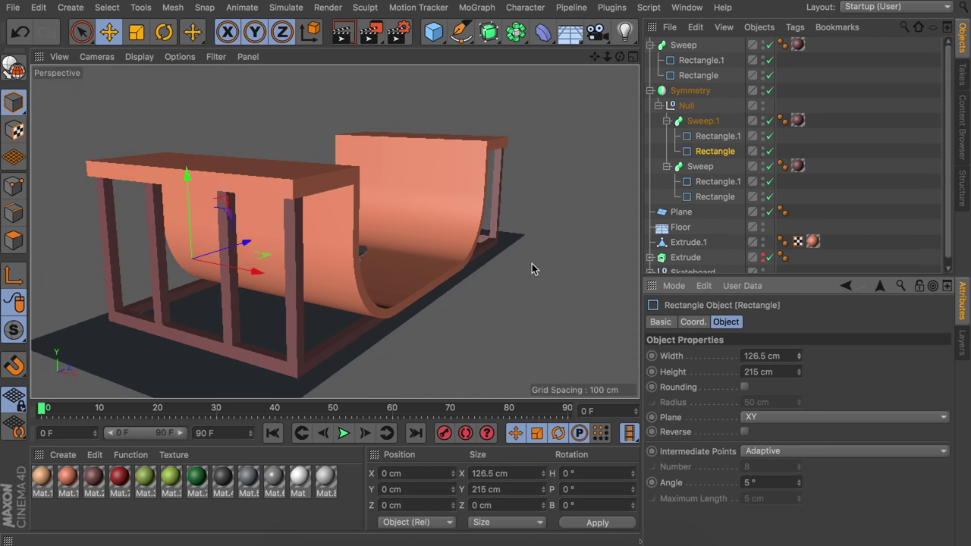
{"action": "left_click_drag", "start_coordinate": [462, 196], "coordinate": [436, 198], "text": "alt"}
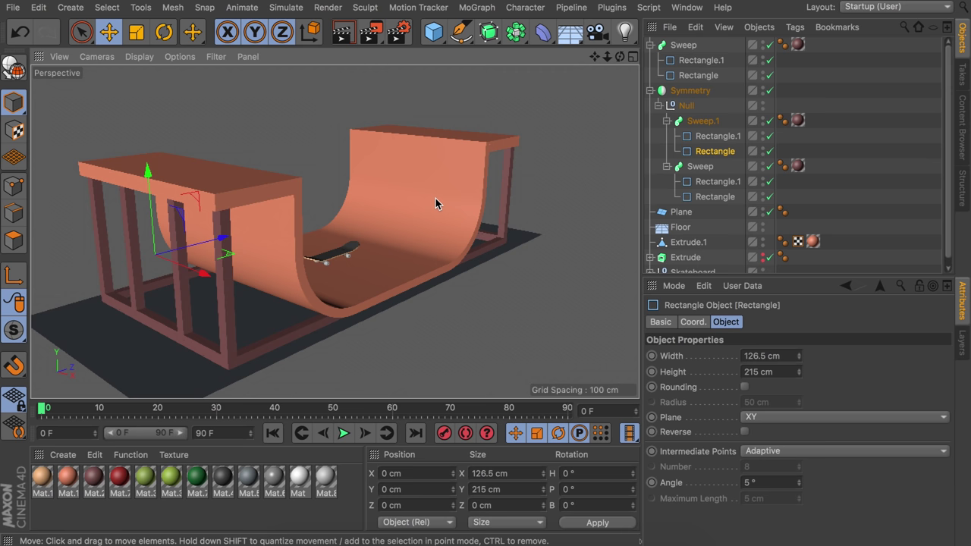
{"action": "left_click", "coordinate": [272, 350]}
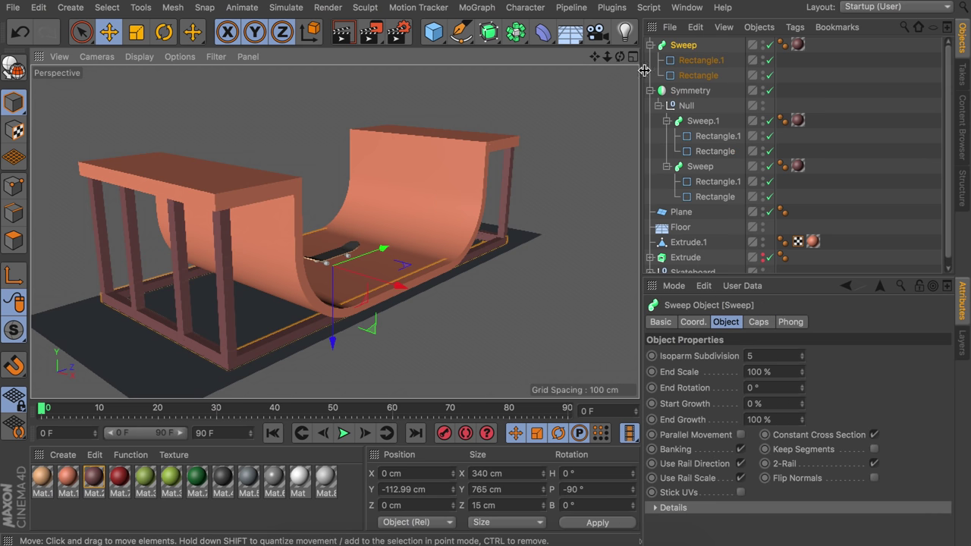
Duplicate the horizontal base frame into the Symmetry's Null and raise the copy 100 cm, to about -13 cm on Y
{"action": "key", "text": "super+v"}
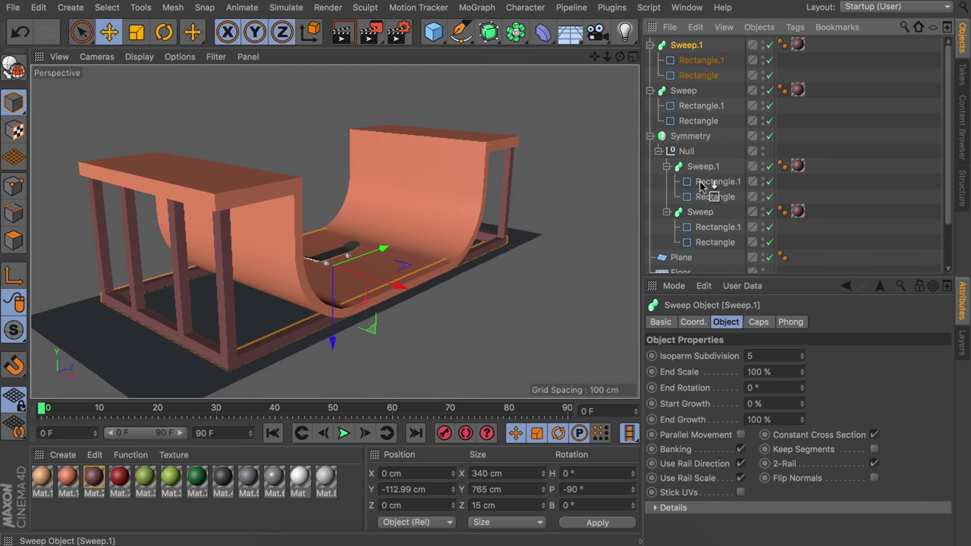
{"action": "left_click_drag", "start_coordinate": [702, 165], "coordinate": [701, 160]}
{"action": "left_click_drag", "start_coordinate": [336, 319], "coordinate": [337, 258]}
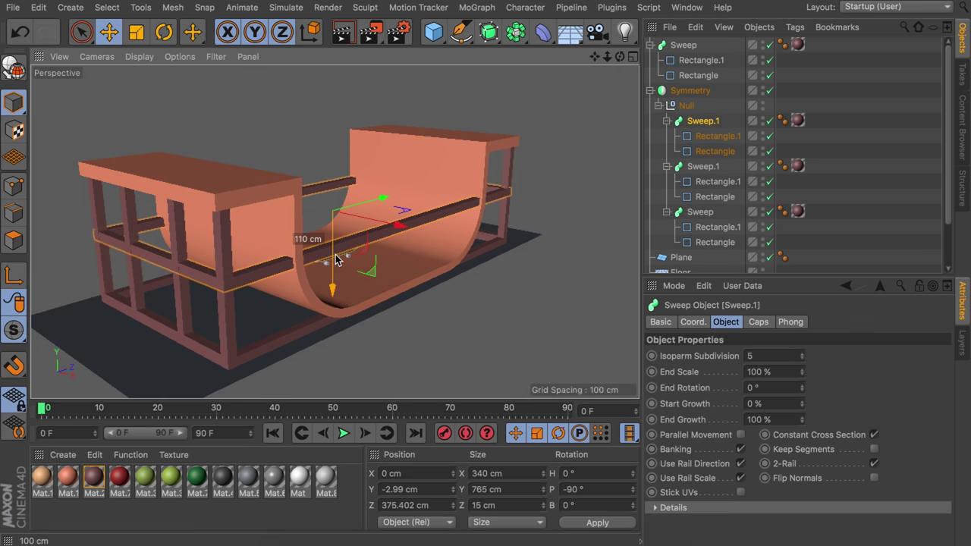
Set the raised brace frame's profile rectangle to 8 cm wide and 8 cm high
{"action": "left_click", "coordinate": [716, 137]}
{"action": "left_click", "coordinate": [766, 356]}
{"action": "type", "text": "8"}
{"action": "key", "text": "Tab"}
{"action": "type", "text": "8"}
{"action": "key", "text": "Return"}
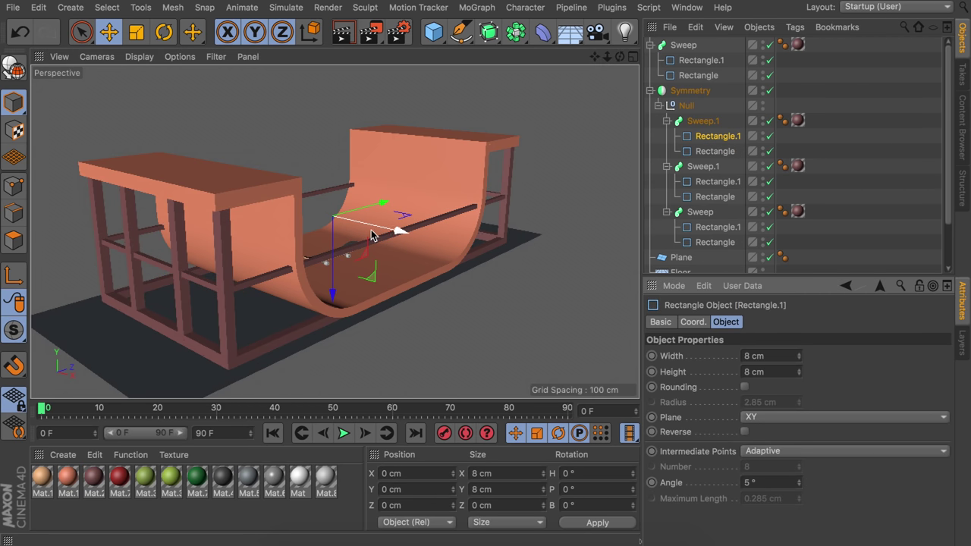
Shorten the brace's path rectangle so the brace is about 117 cm deep, and move it under the platform at about 55 cm on Z
{"action": "left_click", "coordinate": [714, 151]}
{"action": "left_click_drag", "start_coordinate": [389, 224], "coordinate": [310, 234], "text": "alt"}
{"action": "left_click_drag", "start_coordinate": [801, 375], "coordinate": [801, 443]}
{"action": "left_click", "coordinate": [702, 120]}
{"action": "left_click_drag", "start_coordinate": [327, 210], "coordinate": [174, 236]}
{"action": "left_click_drag", "start_coordinate": [174, 236], "coordinate": [151, 212], "text": "alt"}
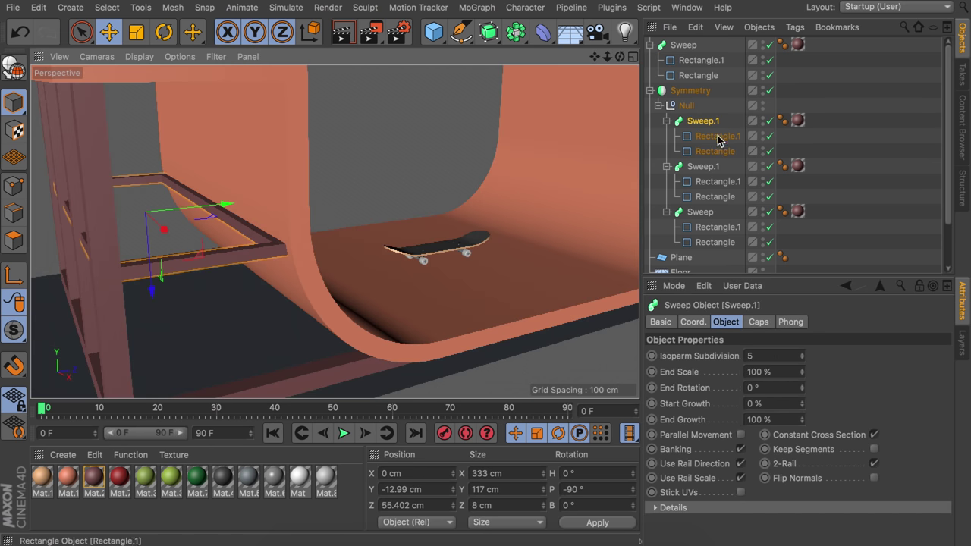
Fine-tune the brace's path rectangle height and reposition the brace so it joins the upright posts and the ramp's curve
{"action": "left_click", "coordinate": [716, 151]}
{"action": "left_click_drag", "start_coordinate": [801, 375], "coordinate": [801, 366]}
{"action": "left_click", "coordinate": [696, 120]}
{"action": "left_click_drag", "start_coordinate": [220, 209], "coordinate": [247, 281]}
Deselect everything and render the view to examine the ramp's support framework
{"action": "left_click", "coordinate": [857, 190]}
{"action": "scroll", "coordinate": [293, 186], "scroll_direction": "down", "scroll_amount": 5}
{"action": "key", "text": "super+r"}
{"action": "left_click", "coordinate": [532, 200]}
{"action": "left_click_drag", "start_coordinate": [532, 199], "coordinate": [455, 180], "text": "alt"}
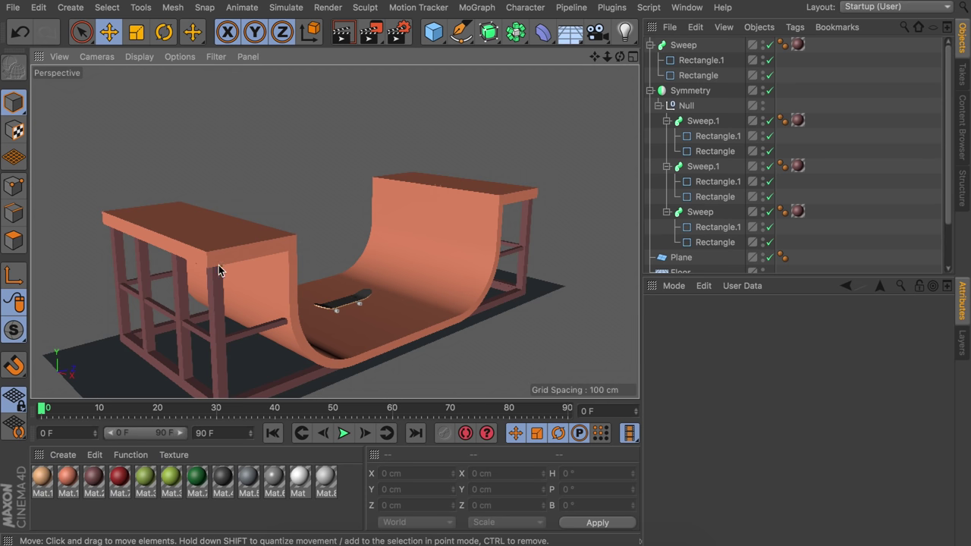
Try to duplicate the outer upright frame above the platform as a railing, and undo the copy
{"action": "left_click", "coordinate": [220, 300]}
{"action": "left_click_drag", "start_coordinate": [249, 290], "coordinate": [248, 251], "text": "alt"}
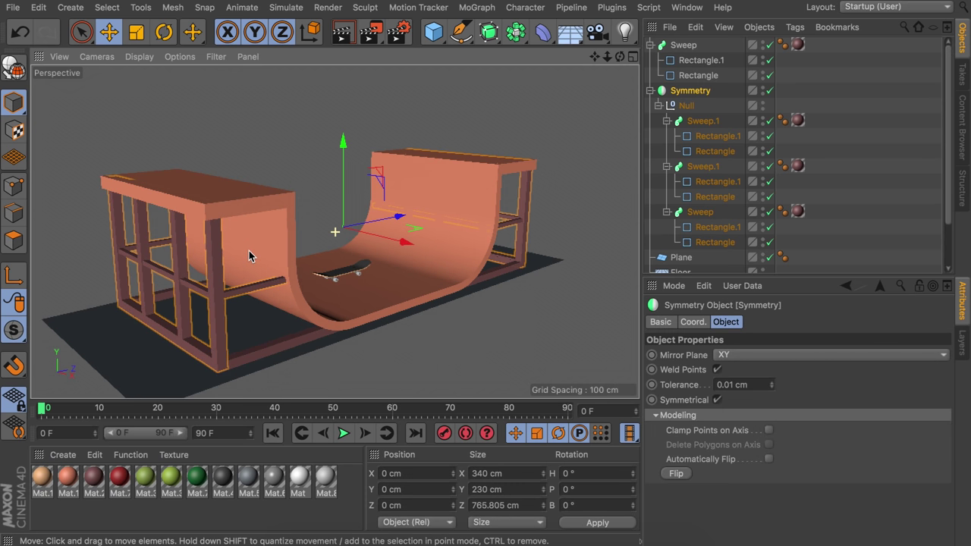
{"action": "left_click", "coordinate": [704, 212]}
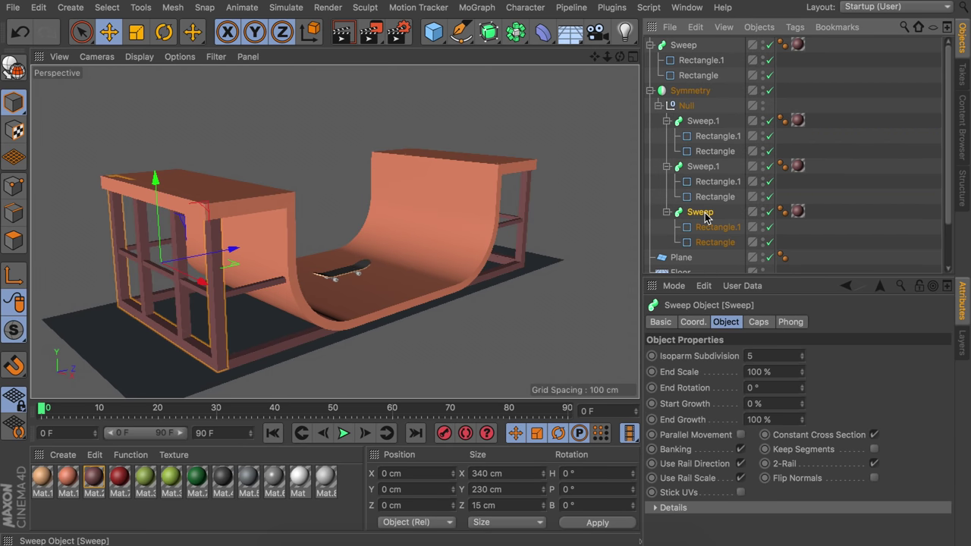
{"action": "left_click_drag", "start_coordinate": [147, 188], "coordinate": [143, 44], "text": "ctrl"}
{"action": "middle_click_drag", "start_coordinate": [195, 325], "coordinate": [195, 376], "text": "alt"}
{"action": "left_click_drag", "start_coordinate": [195, 377], "coordinate": [195, 391], "text": "alt"}
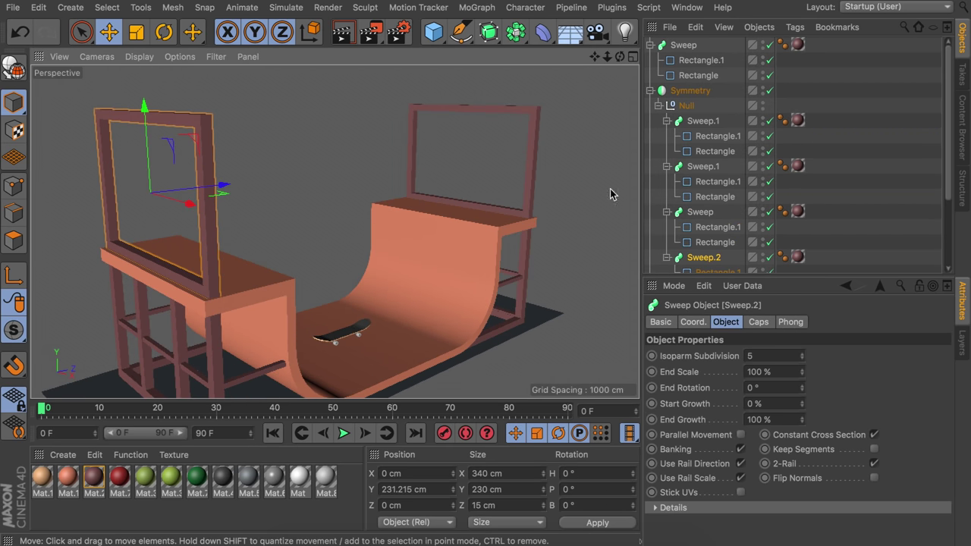
{"action": "key", "text": "ctrl+z"}
Disable the Symmetry and duplicate both the outer and inner upright frames above the platform, at 240 cm on Y
{"action": "left_click", "coordinate": [179, 324], "text": "shift"}
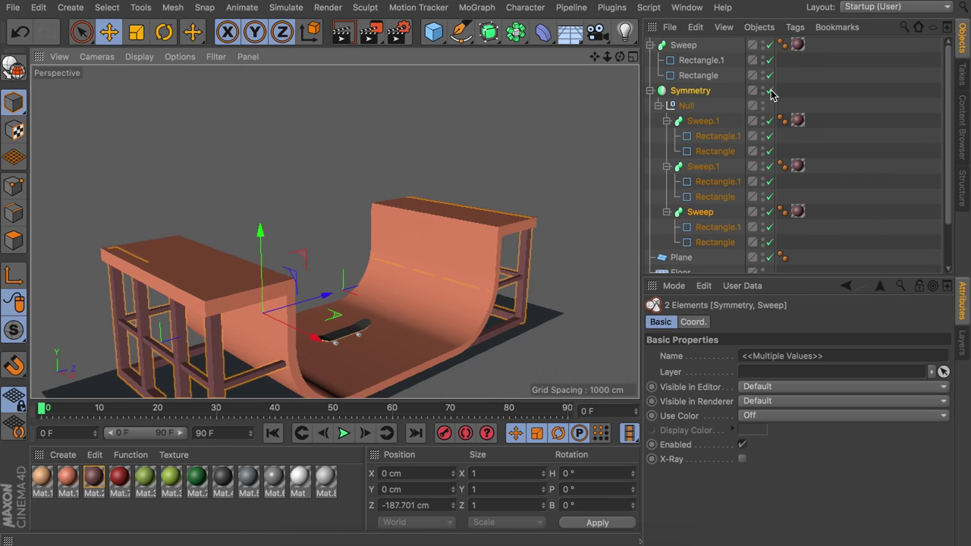
{"action": "left_click", "coordinate": [770, 90]}
{"action": "left_click_drag", "start_coordinate": [389, 324], "coordinate": [345, 251], "text": "alt"}
{"action": "left_click", "coordinate": [343, 251]}
{"action": "left_click", "coordinate": [295, 269], "text": "shift"}
{"action": "key", "text": "ctrl+z"}
{"action": "left_click", "coordinate": [294, 267], "text": "shift"}
{"action": "left_click_drag", "start_coordinate": [709, 168], "coordinate": [705, 122], "text": "ctrl"}
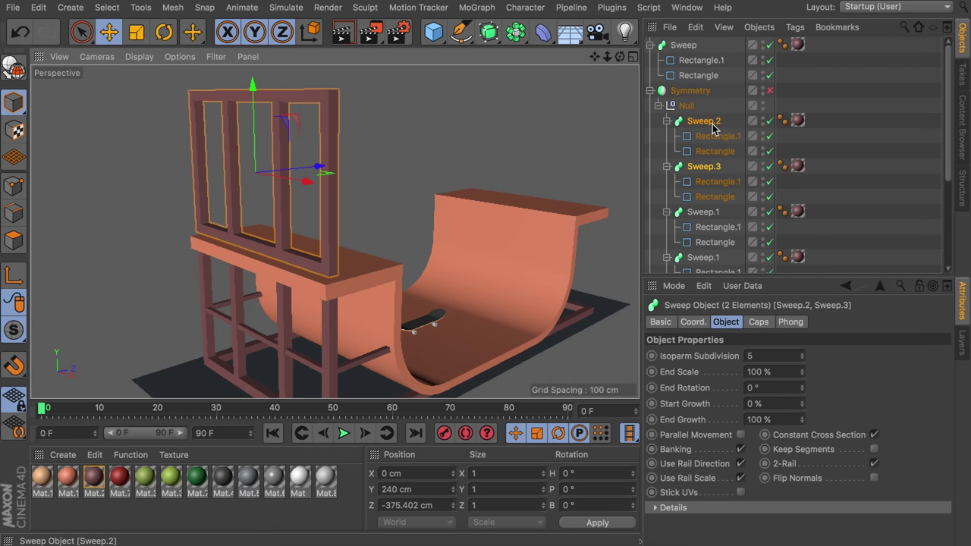
Set the profile rectangles of both railing frame copies to 8 cm wide and 8 cm high
{"action": "left_click", "coordinate": [718, 136]}
{"action": "left_click", "coordinate": [717, 181], "text": "ctrl"}
{"action": "double_click", "coordinate": [758, 356]}
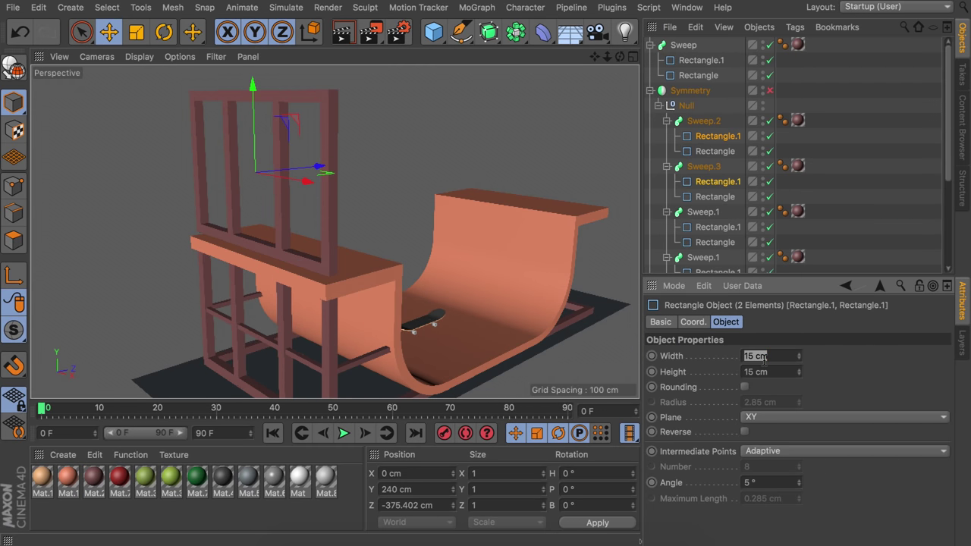
{"action": "type", "text": "8"}
{"action": "key", "text": "Tab"}
{"action": "type", "text": "8"}
{"action": "key", "text": "Return"}
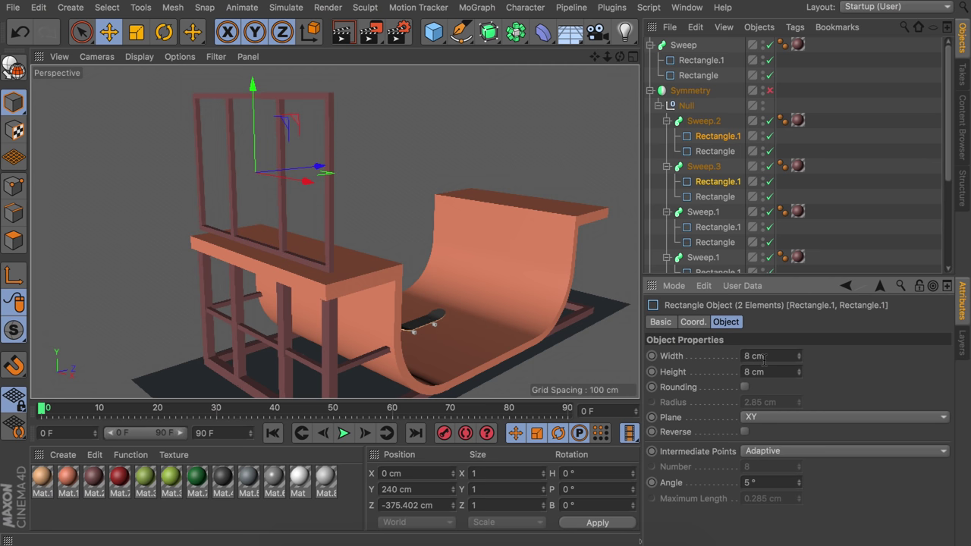
Shorten both railing path rectangles so the railing is about 65 cm tall, and lower the frames onto the platform at 150 cm on Y
{"action": "left_click", "coordinate": [722, 152]}
{"action": "left_click", "coordinate": [719, 198], "text": "ctrl"}
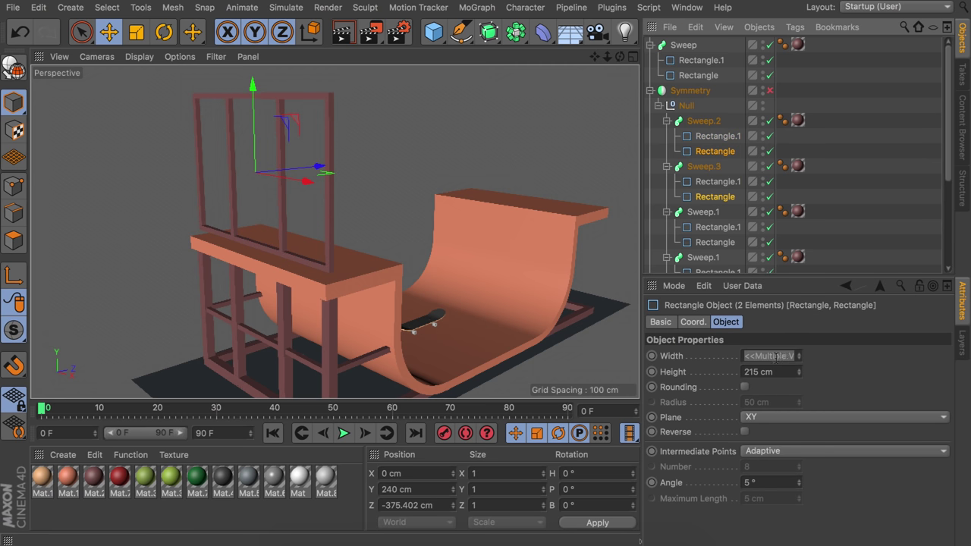
{"action": "left_click_drag", "start_coordinate": [799, 371], "coordinate": [798, 432]}
{"action": "left_click", "coordinate": [704, 121]}
{"action": "left_click", "coordinate": [704, 166], "text": "ctrl"}
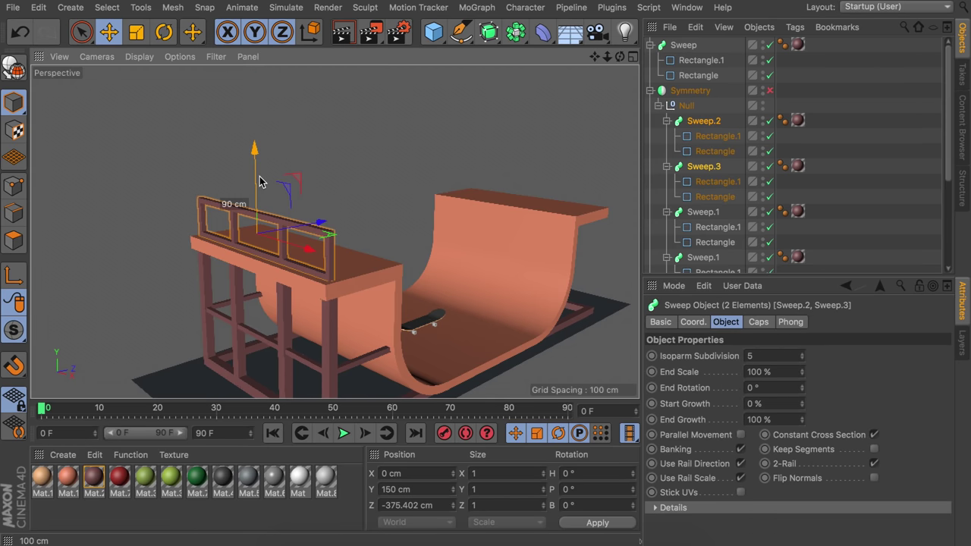
{"action": "scroll", "coordinate": [398, 233], "scroll_direction": "up", "scroll_amount": 5}
{"action": "left_click_drag", "start_coordinate": [398, 233], "coordinate": [379, 263], "text": "alt"}
{"action": "right_click_drag", "start_coordinate": [379, 263], "coordinate": [341, 304], "text": "alt"}
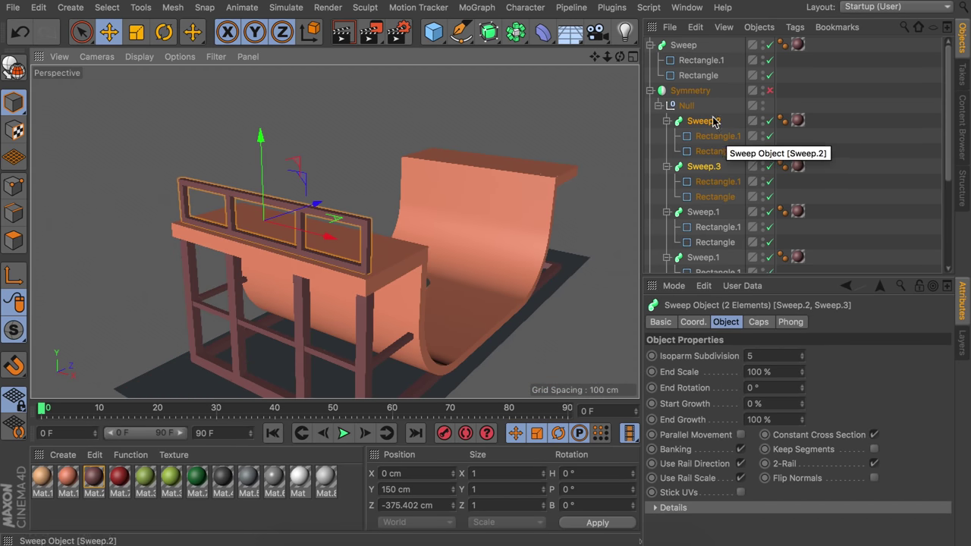
Re-enable the Symmetry and duplicate the wider railing frame 100 cm along Z
{"action": "left_click", "coordinate": [769, 91]}
{"action": "left_click", "coordinate": [706, 167]}
{"action": "left_click", "coordinate": [705, 122]}
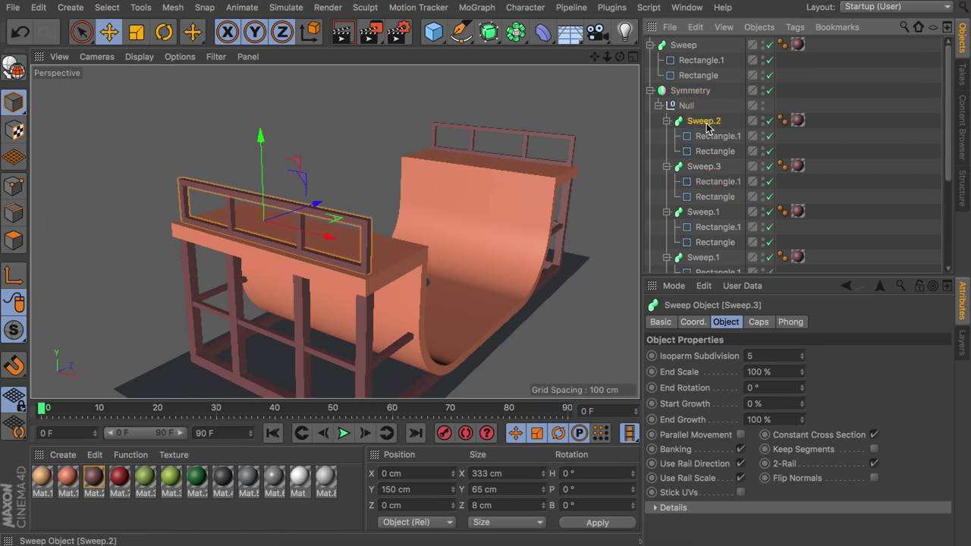
{"action": "left_click", "coordinate": [707, 170]}
{"action": "left_click_drag", "start_coordinate": [306, 258], "coordinate": [238, 262], "text": "alt"}
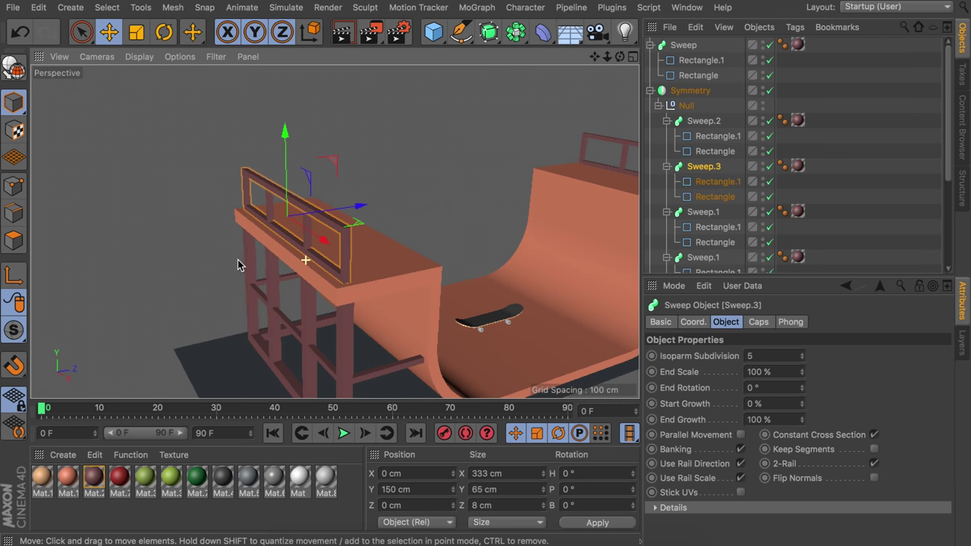
{"action": "left_click_drag", "start_coordinate": [345, 208], "coordinate": [403, 206]}
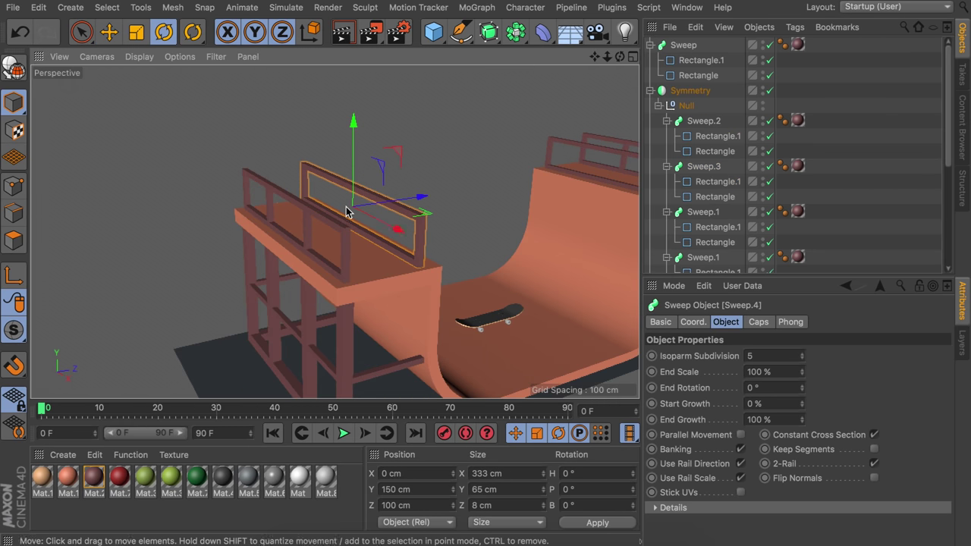
Rotate the copied railing frame to a 90° heading so it runs along the platform's side
{"action": "key", "text": "r"}
{"action": "left_click_drag", "start_coordinate": [352, 222], "coordinate": [394, 212]}
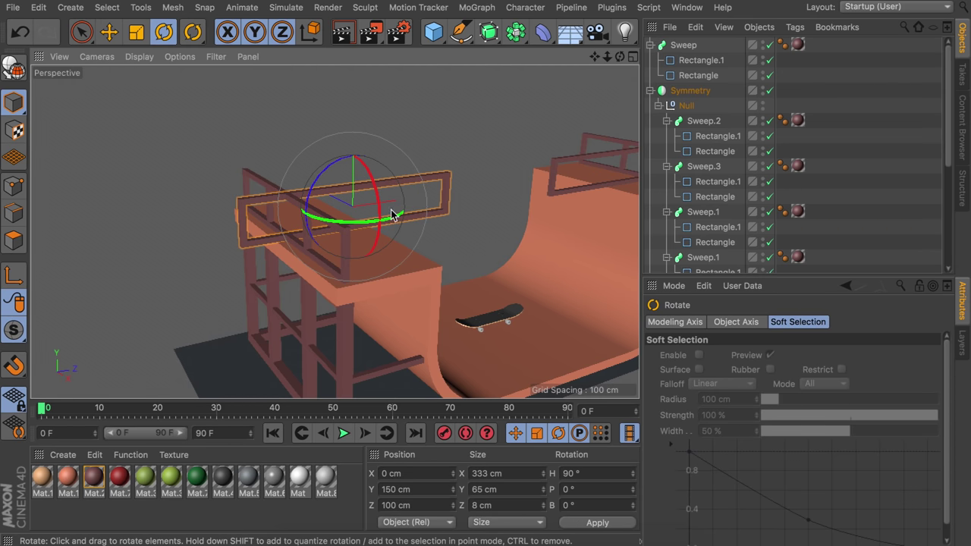
{"action": "key", "text": "e"}
Place the rotated railing frame inside a new Symmetry object
{"action": "scroll", "coordinate": [701, 182], "scroll_direction": "down", "scroll_amount": 5}
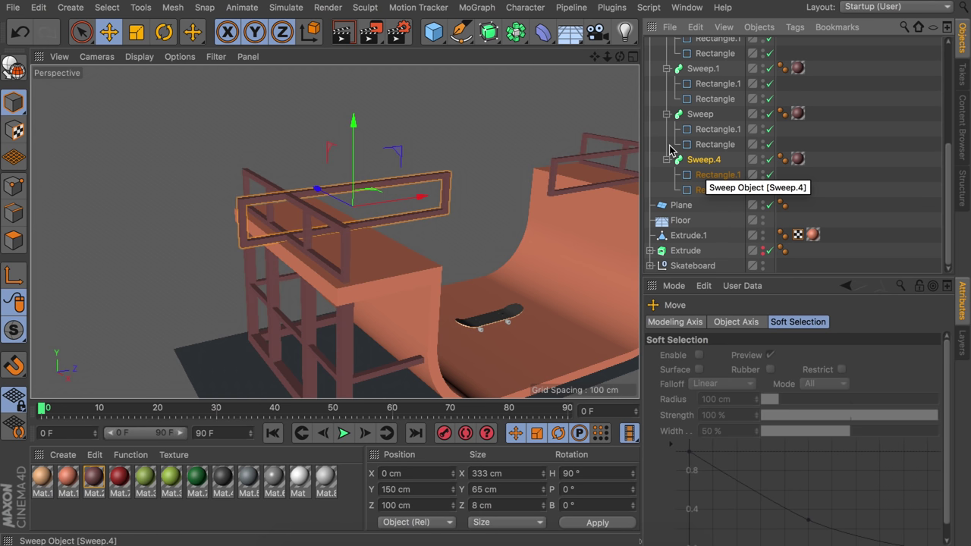
{"action": "left_click", "coordinate": [495, 34]}
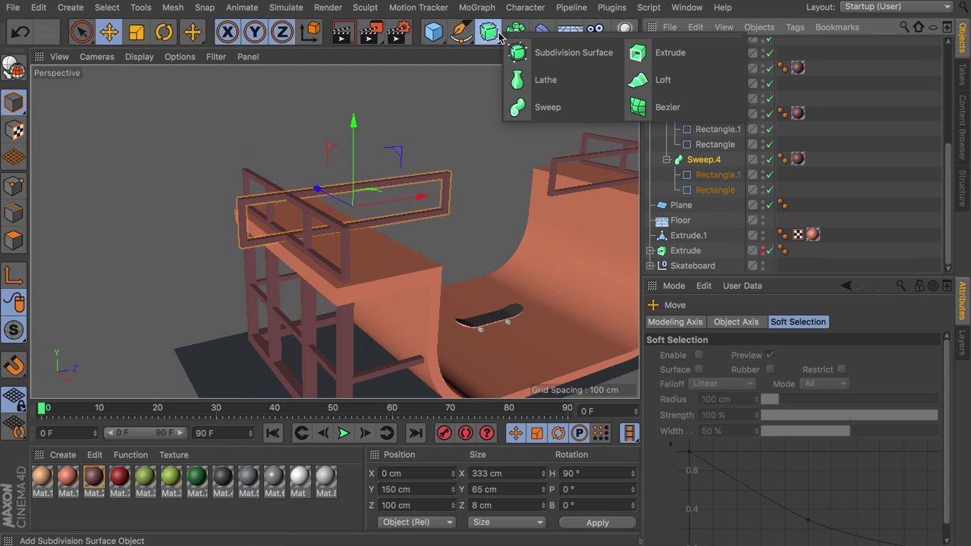
{"action": "left_click", "coordinate": [515, 32]}
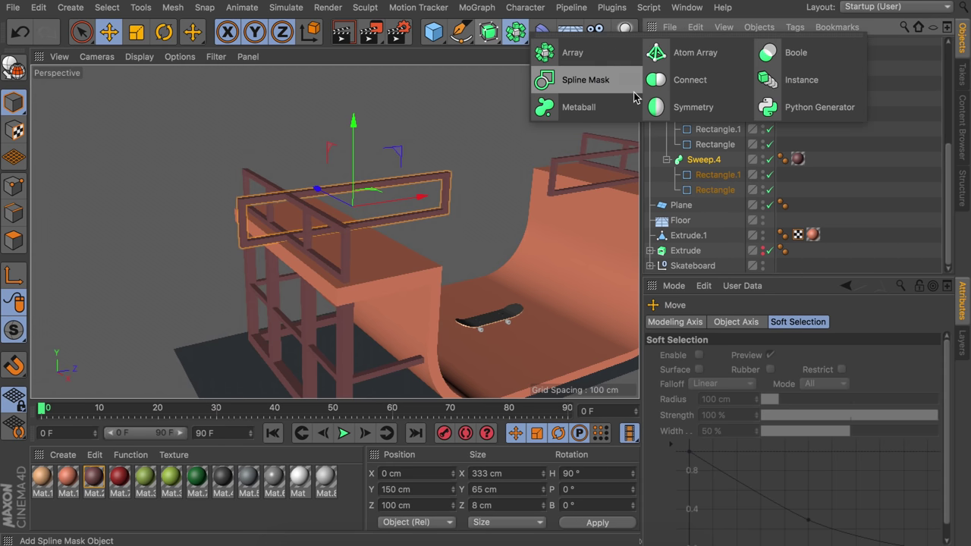
{"action": "left_click", "coordinate": [688, 107], "text": "alt"}
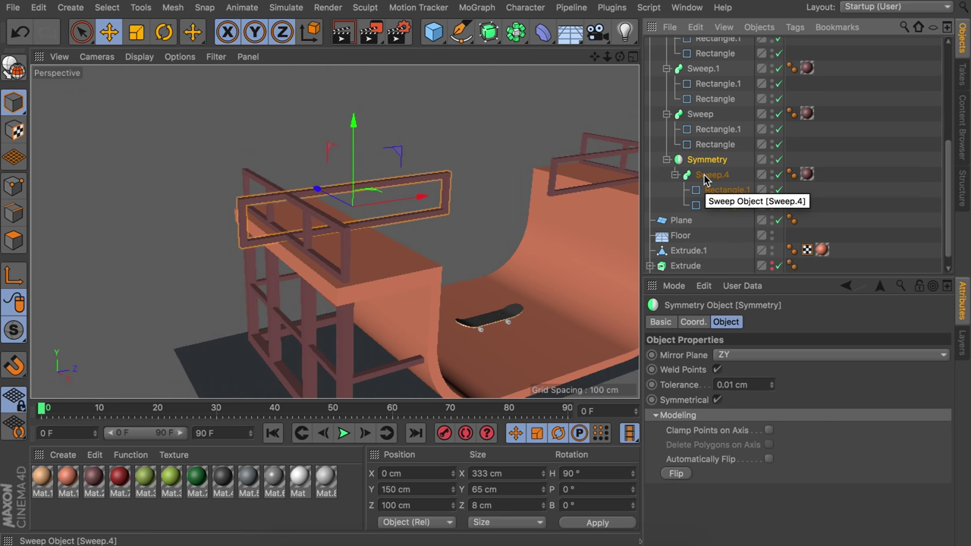
Move the side railing to about -144 cm on Z within its Symmetry and set that Symmetry's mirror plane to XY
{"action": "left_click", "coordinate": [710, 175]}
{"action": "left_click", "coordinate": [706, 160]}
{"action": "left_click", "coordinate": [710, 174]}
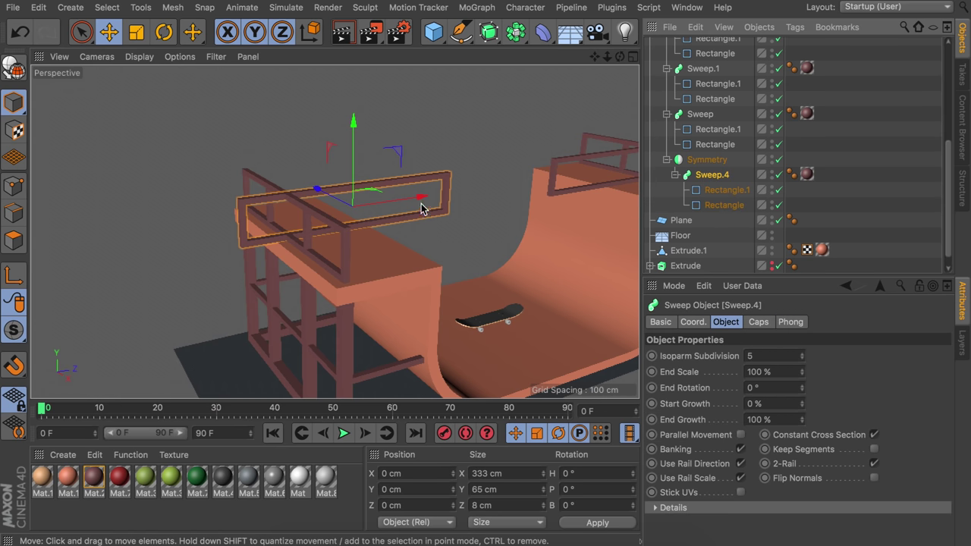
{"action": "left_click_drag", "start_coordinate": [317, 193], "coordinate": [372, 219]}
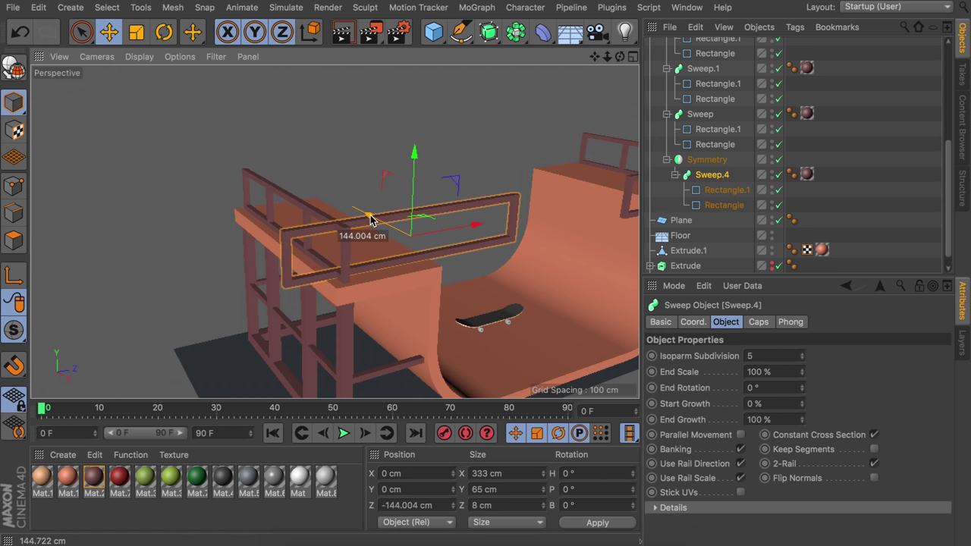
{"action": "left_click", "coordinate": [703, 161]}
{"action": "left_click", "coordinate": [764, 359]}
{"action": "left_click", "coordinate": [765, 363]}
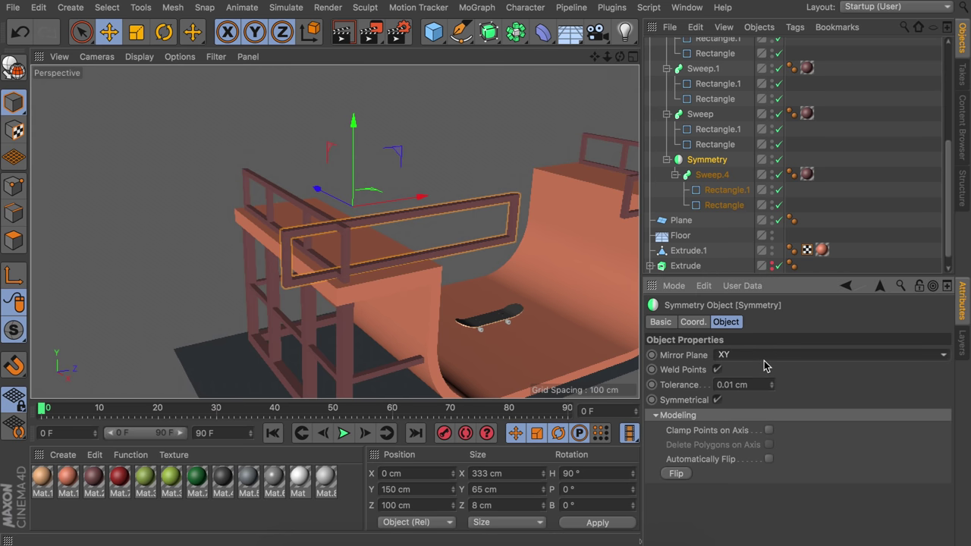
Shorten the side railing's path rectangle width and fit the railing between the back railing and the platform's front edge
{"action": "left_click", "coordinate": [706, 175]}
{"action": "scroll", "coordinate": [390, 224], "scroll_direction": "up", "scroll_amount": 5}
{"action": "left_click", "coordinate": [715, 188]}
{"action": "left_click_drag", "start_coordinate": [390, 224], "coordinate": [437, 220], "text": "alt"}
{"action": "left_click", "coordinate": [713, 176]}
{"action": "left_click", "coordinate": [726, 191]}
{"action": "left_click", "coordinate": [725, 205]}
{"action": "left_click_drag", "start_coordinate": [799, 373], "coordinate": [798, 395]}
{"action": "key", "text": "super+z"}
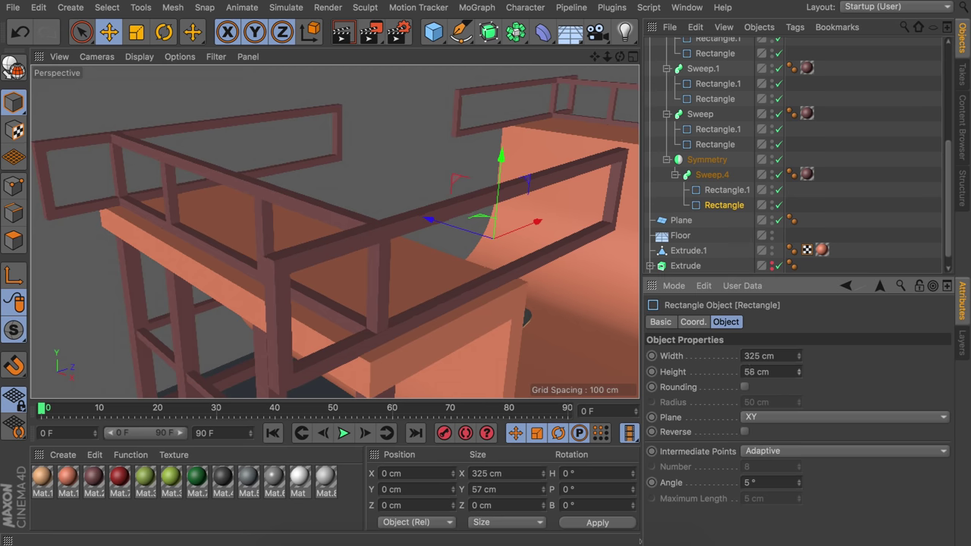
{"action": "left_click_drag", "start_coordinate": [799, 356], "coordinate": [799, 455]}
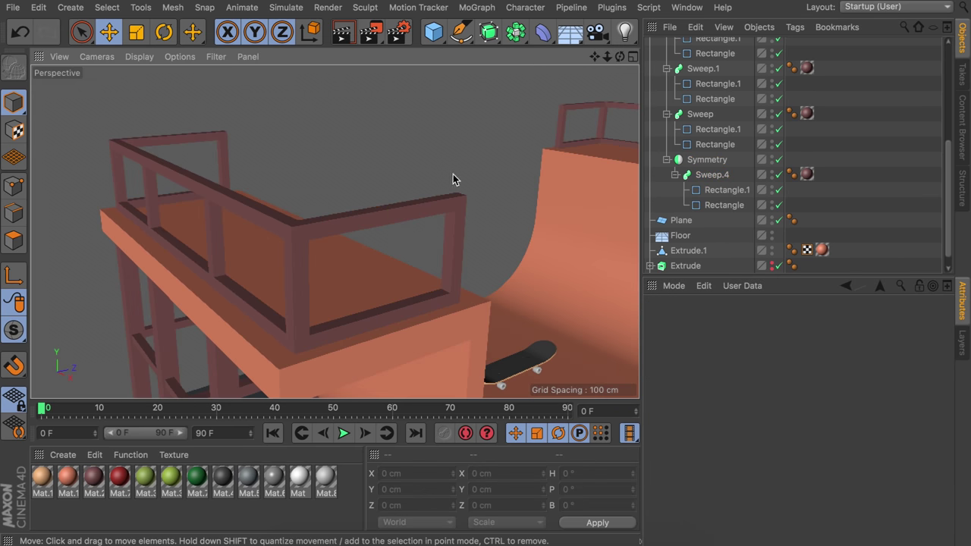
Collapse the Sweep and Symmetry hierarchies and group Sweep, Symmetry and Extrude.1 in a Null, leaving Plane and Floor out
{"action": "scroll", "coordinate": [452, 180], "scroll_direction": "down", "scroll_amount": 10}
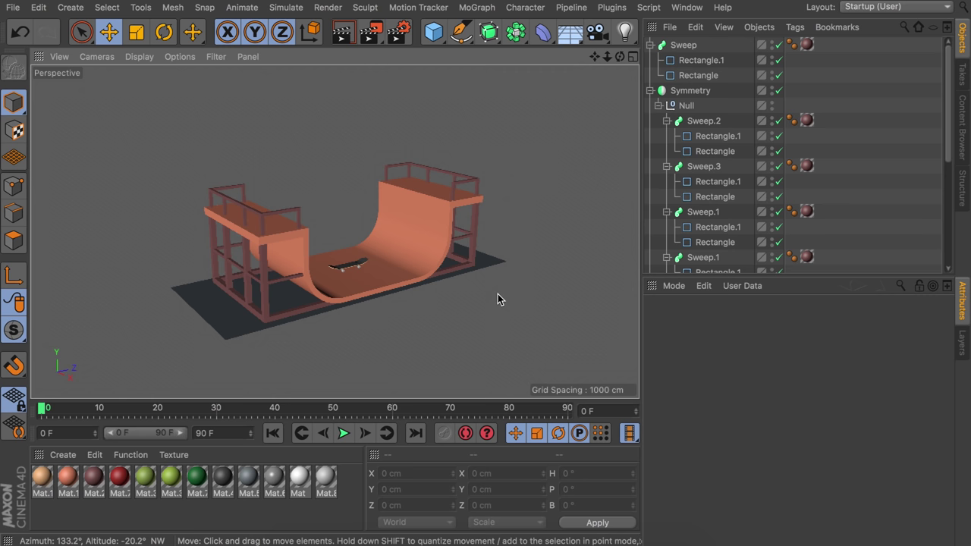
{"action": "left_click", "coordinate": [650, 45]}
{"action": "left_click", "coordinate": [650, 60]}
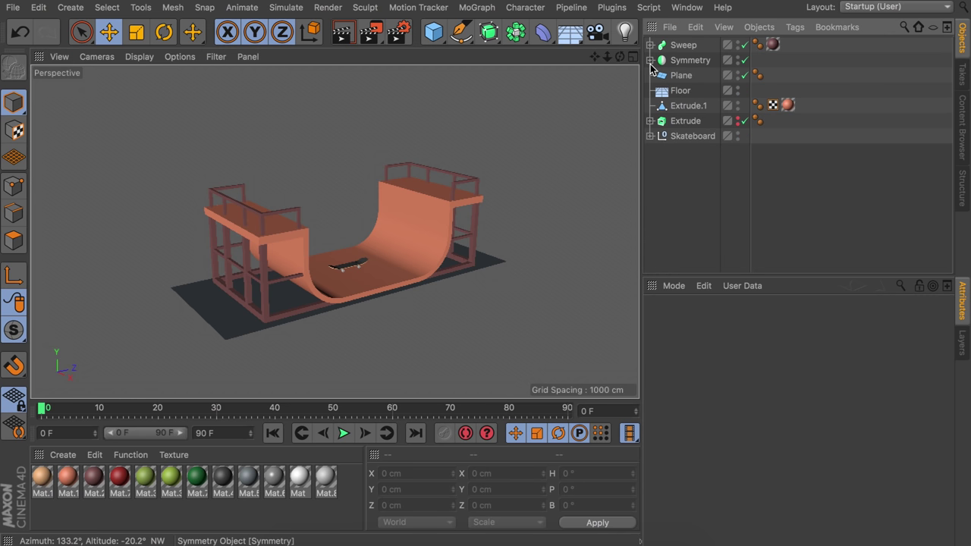
{"action": "left_click", "coordinate": [686, 105]}
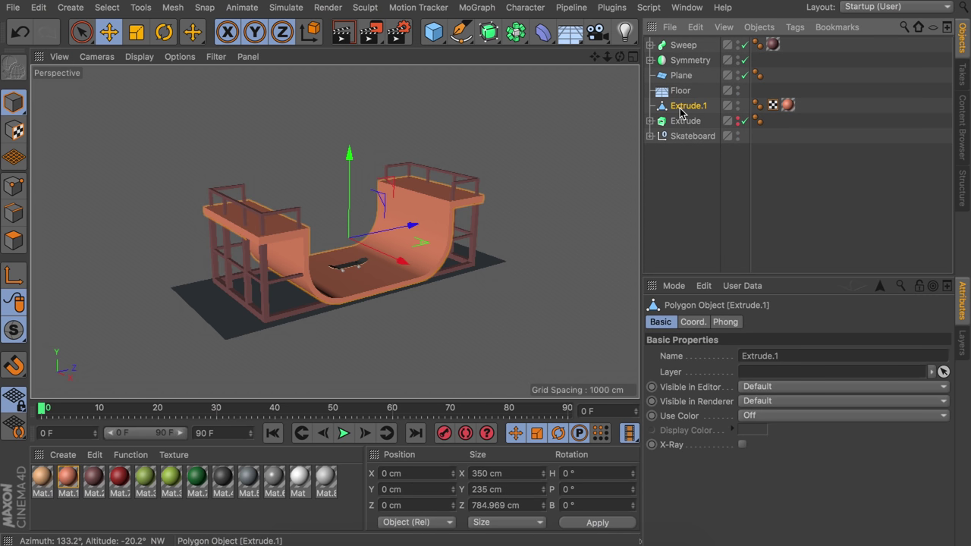
{"action": "left_click", "coordinate": [685, 45], "text": "shift"}
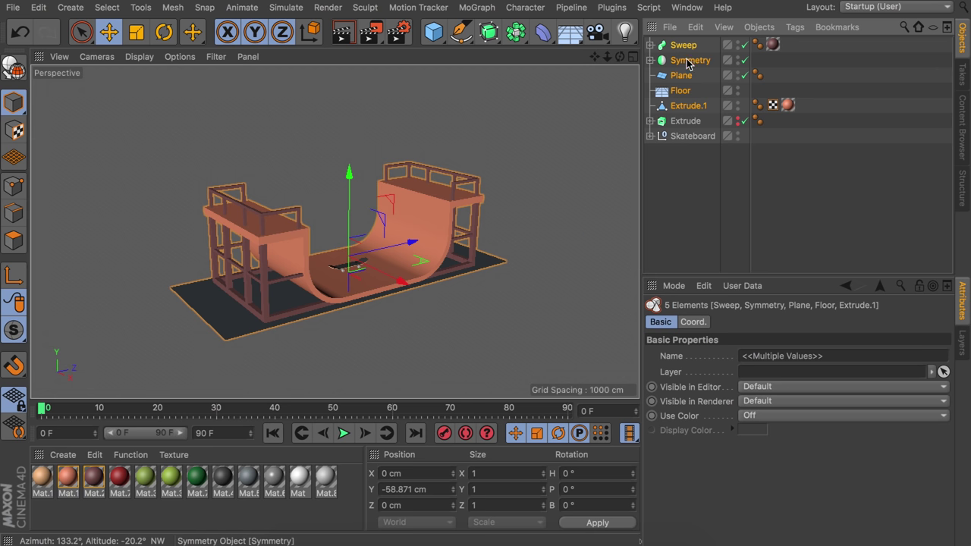
{"action": "key", "text": "alt+g"}
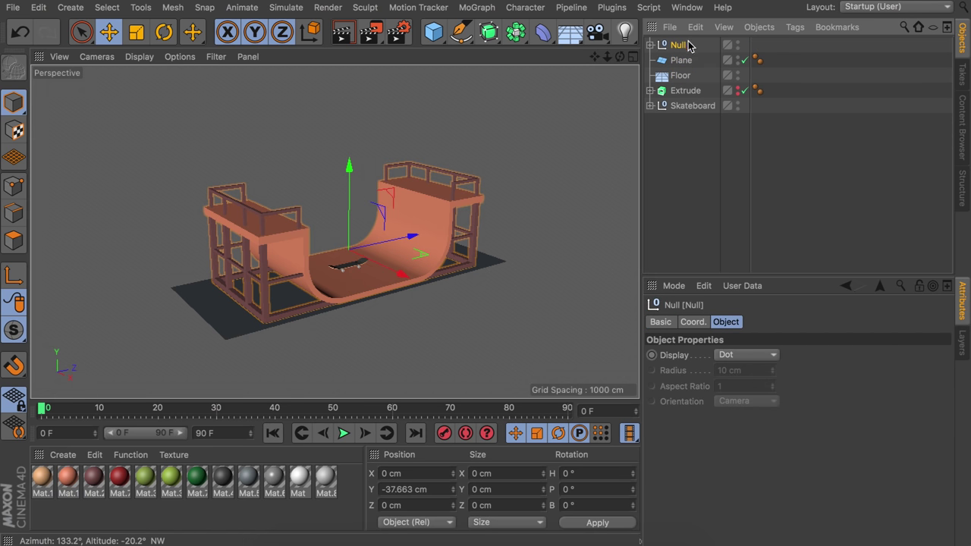
Rename the new group Null to "Ramp"
{"action": "double_click", "coordinate": [680, 45]}
{"action": "type", "text": "Ramp"}
{"action": "key", "text": "Return"}
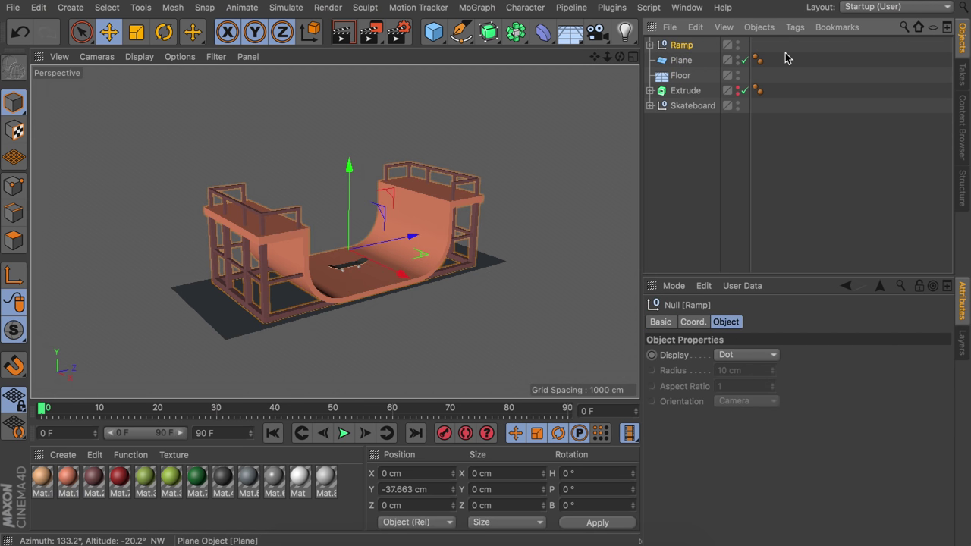
Group the Plane and Floor objects in a Null named "Floor" and place it below the Skateboard group in the hierarchy
{"action": "left_click", "coordinate": [786, 85]}
{"action": "left_click", "coordinate": [681, 75], "text": "shift"}
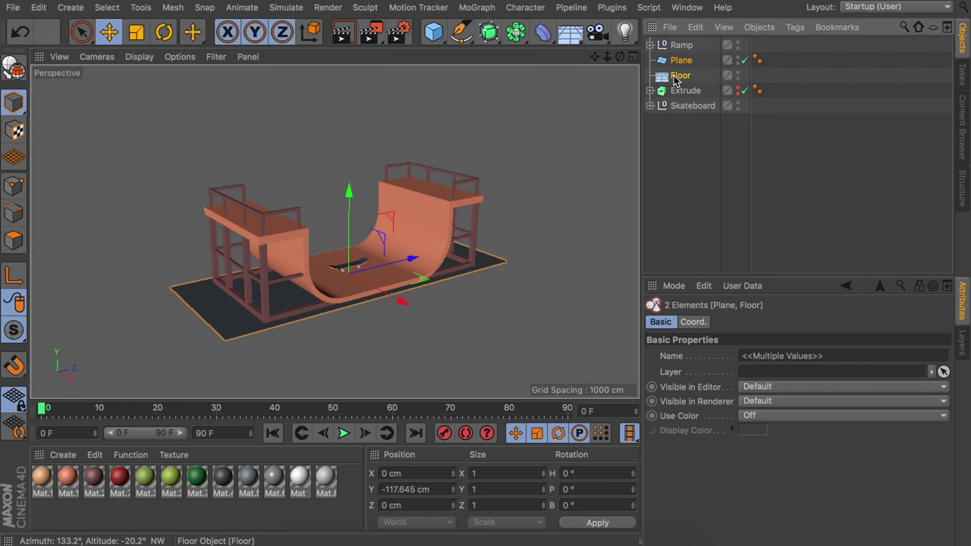
{"action": "key", "text": "alt+g"}
{"action": "double_click", "coordinate": [680, 60]}
{"action": "type", "text": "Floor"}
{"action": "key", "text": "Return"}
{"action": "left_click_drag", "start_coordinate": [680, 67], "coordinate": [683, 152]}
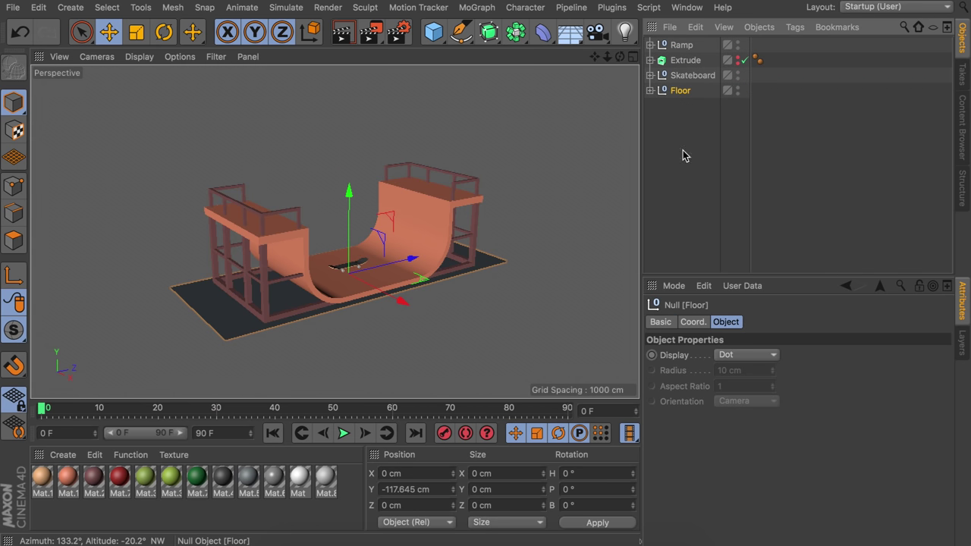
{"action": "left_click", "coordinate": [830, 211]}
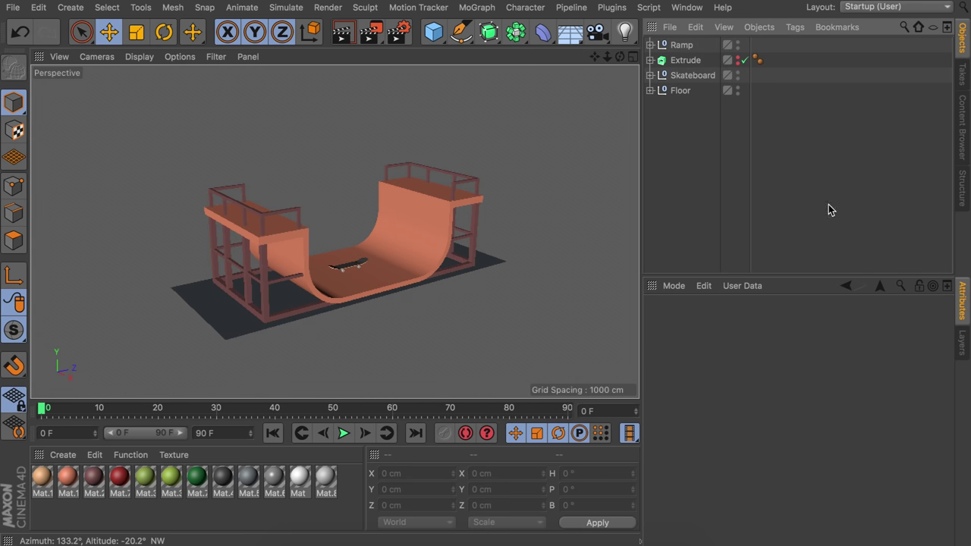
Copy the Spline from inside the Extrude object, paste it as a separate top-level object, and collapse the Extrude hierarchy
{"action": "left_click", "coordinate": [671, 63]}
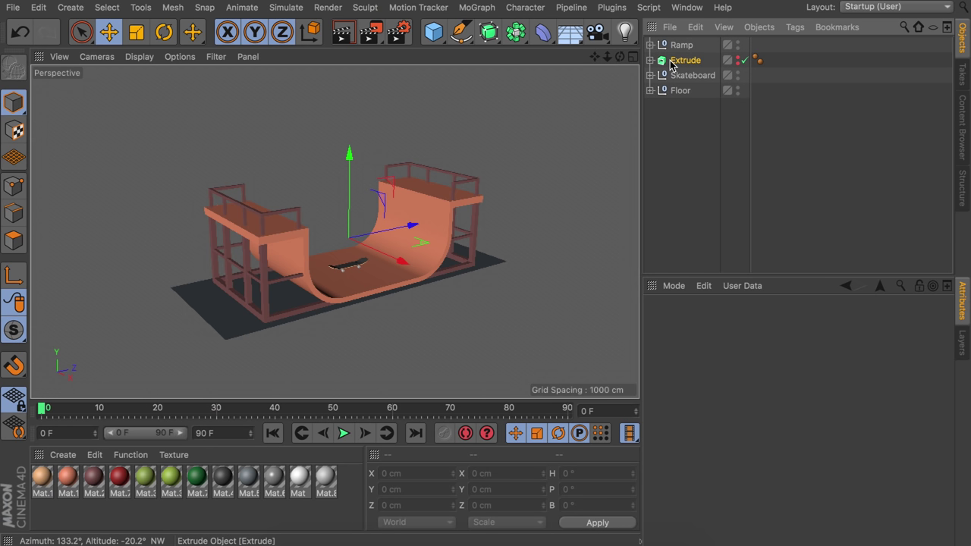
{"action": "left_click", "coordinate": [650, 60]}
{"action": "left_click", "coordinate": [694, 78]}
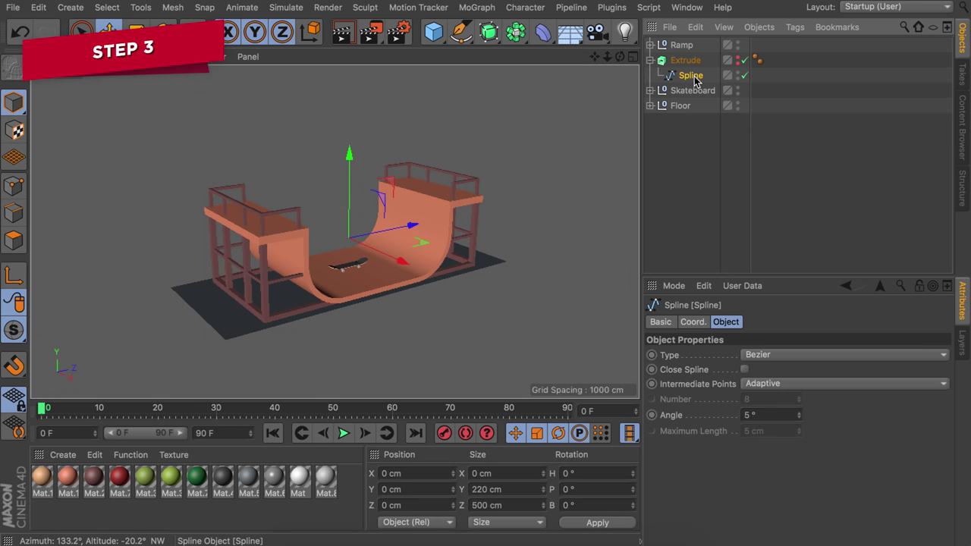
{"action": "key", "text": "super+c"}
{"action": "key", "text": "super+v"}
{"action": "left_click", "coordinate": [650, 76]}
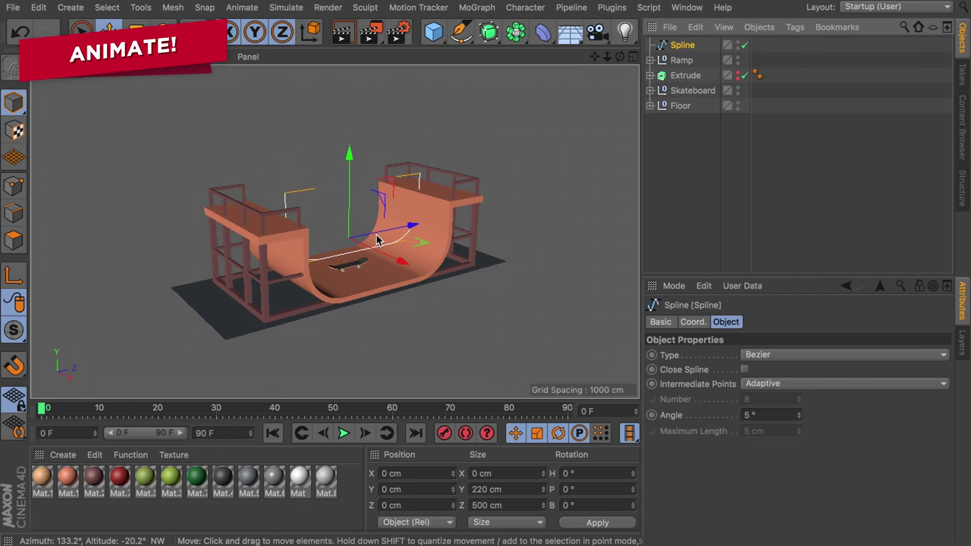
Center the copied spline's axis on its geometry and set its Y and Z positions to 0 cm to centre it within the half pipe
{"action": "right_click_drag", "start_coordinate": [377, 239], "coordinate": [429, 193], "text": "alt"}
{"action": "left_click_drag", "start_coordinate": [429, 193], "coordinate": [344, 200], "text": "alt"}
{"action": "middle_click_drag", "start_coordinate": [344, 200], "coordinate": [430, 199], "text": "alt"}
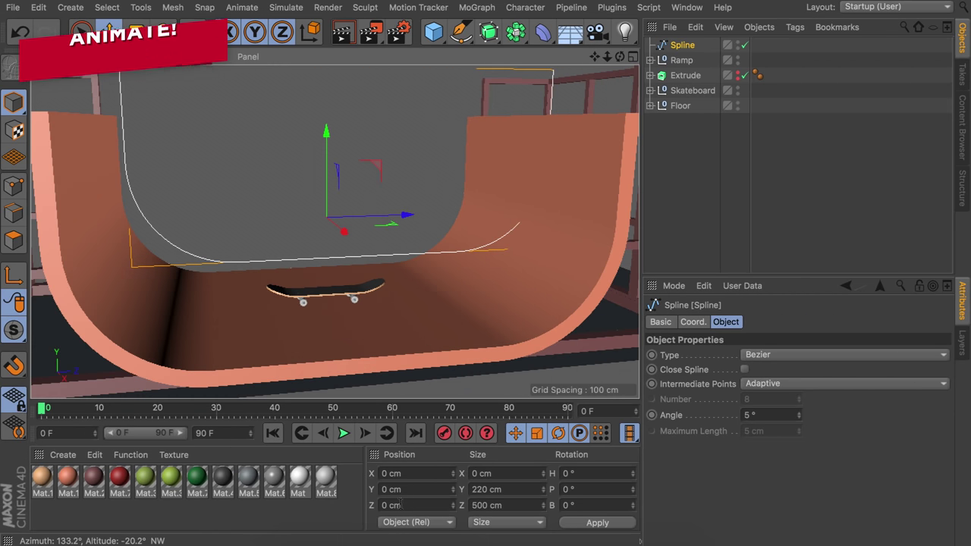
{"action": "middle_click", "coordinate": [287, 333]}
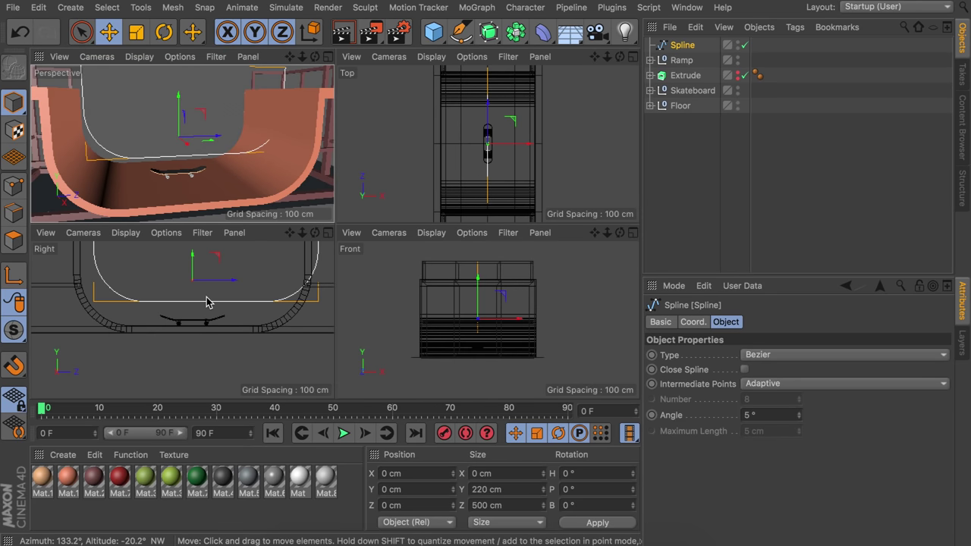
{"action": "middle_click", "coordinate": [207, 302]}
{"action": "scroll", "coordinate": [353, 281], "scroll_direction": "down", "scroll_amount": 2}
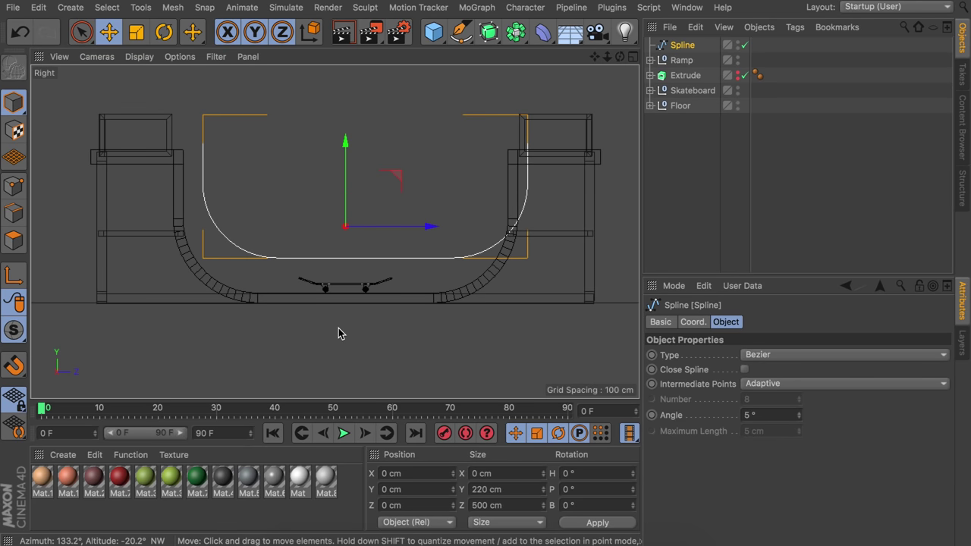
{"action": "left_click", "coordinate": [140, 7]}
{"action": "mouse_move", "coordinate": [203, 154]}
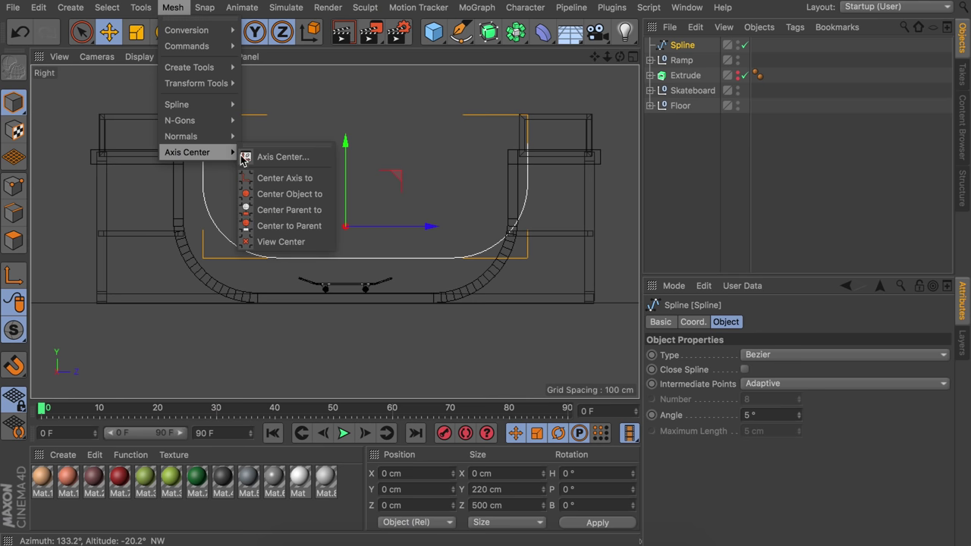
{"action": "left_click", "coordinate": [278, 179]}
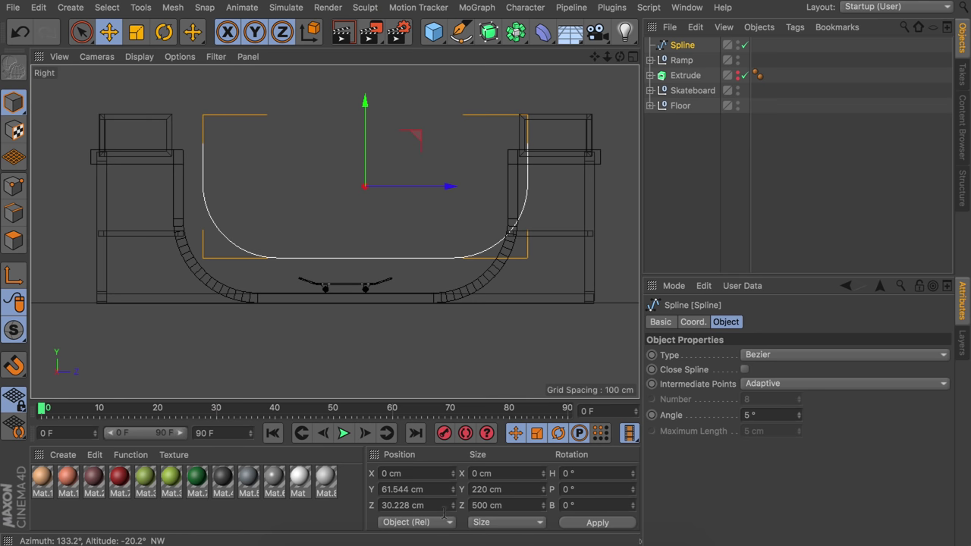
{"action": "key", "text": "Return"}
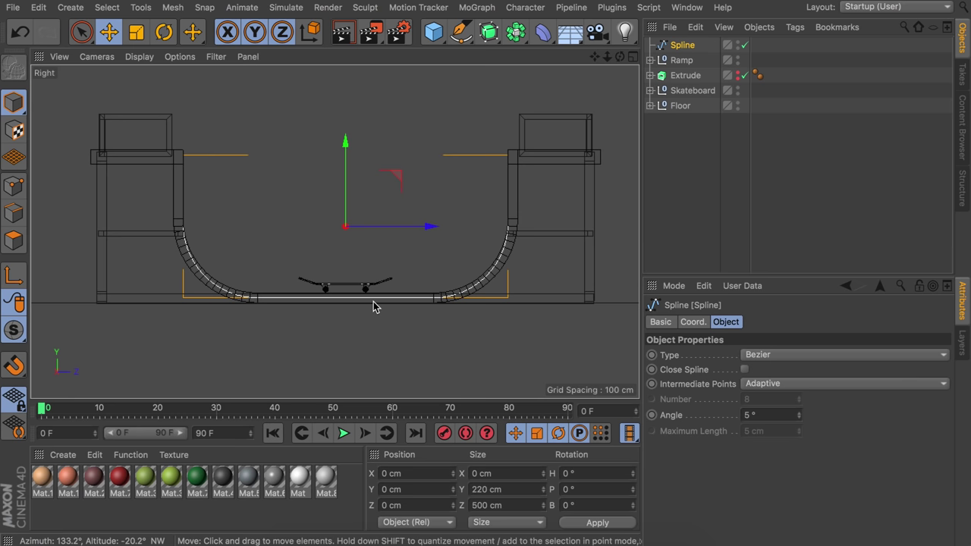
{"action": "scroll", "coordinate": [334, 271], "scroll_direction": "up", "scroll_amount": 5}
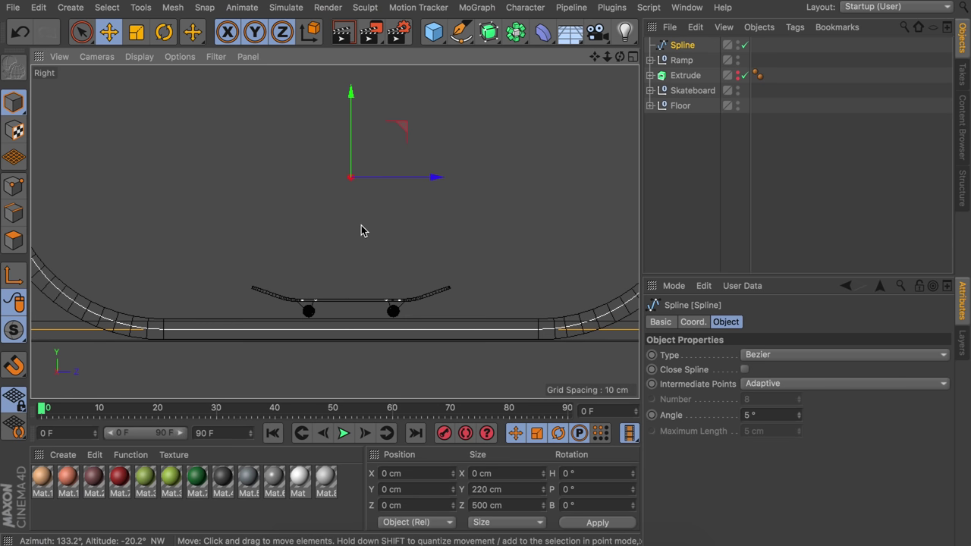
Raise the spline to 10 cm on the Y axis so it follows the ramp's inner surface
{"action": "left_click_drag", "start_coordinate": [239, 173], "coordinate": [238, 165]}
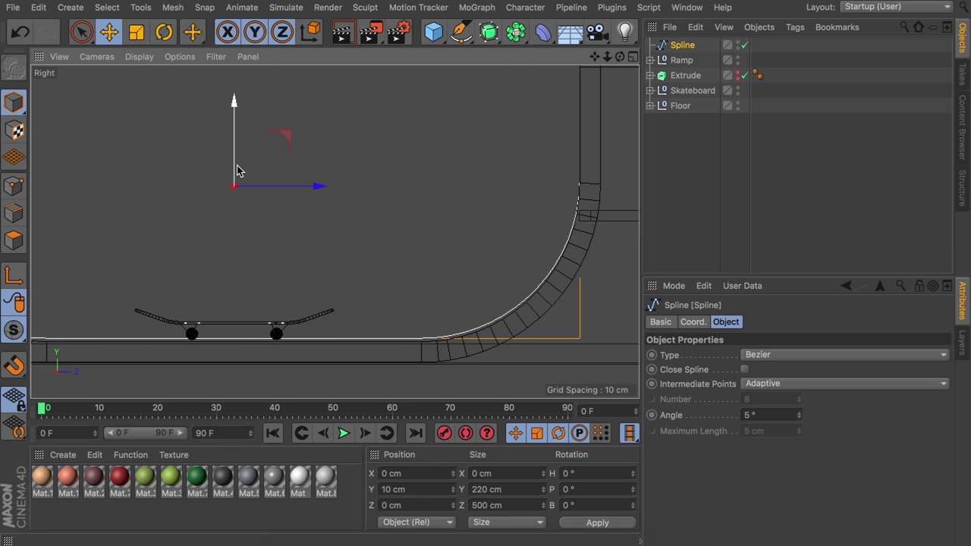
{"action": "middle_click_drag", "start_coordinate": [444, 255], "coordinate": [645, 315], "text": "alt"}
{"action": "scroll", "coordinate": [204, 197], "scroll_direction": "down", "scroll_amount": 3}
Select both upper end points of the spline and raise them to about 183 cm on Y
{"action": "left_click", "coordinate": [14, 187]}
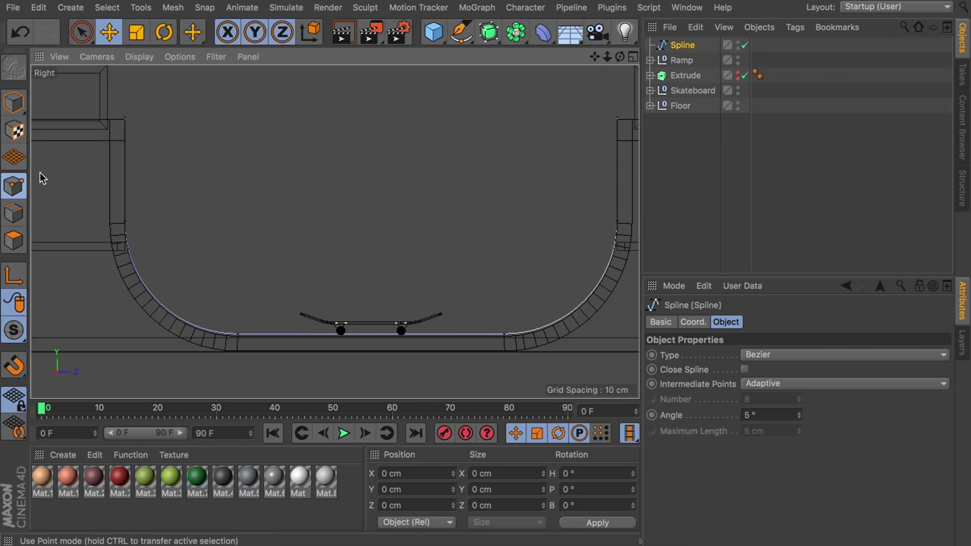
{"action": "key", "text": "space"}
{"action": "left_click", "coordinate": [125, 117]}
{"action": "middle_click_drag", "start_coordinate": [322, 132], "coordinate": [285, 164], "text": "alt"}
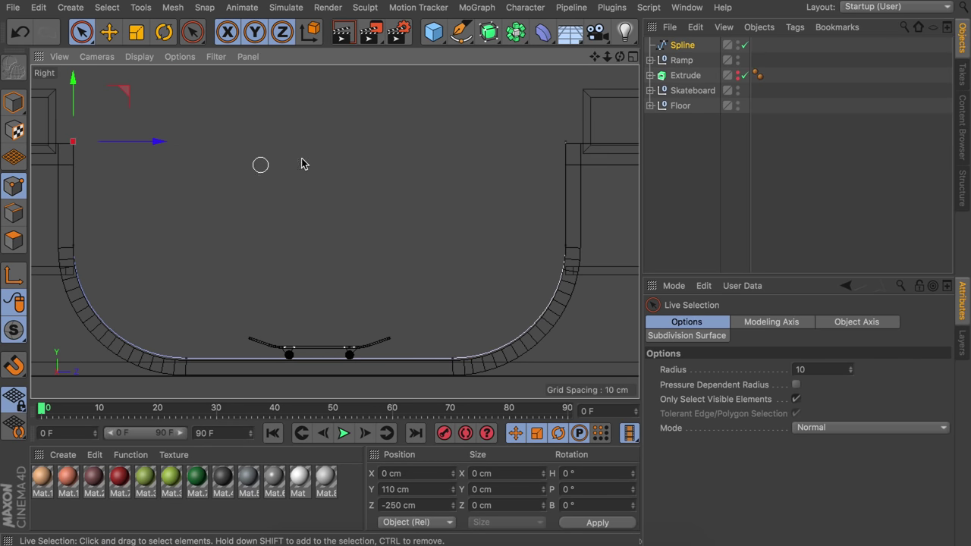
{"action": "left_click", "coordinate": [566, 142], "text": "shift"}
{"action": "left_click_drag", "start_coordinate": [319, 99], "coordinate": [319, 25]}
{"action": "scroll", "coordinate": [303, 164], "scroll_direction": "down", "scroll_amount": 3}
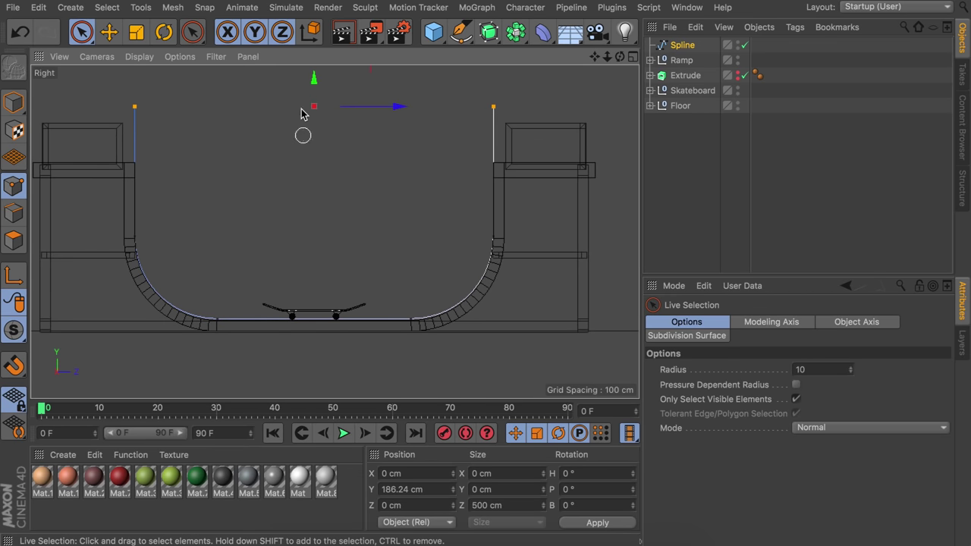
{"action": "left_click_drag", "start_coordinate": [314, 87], "coordinate": [311, 86]}
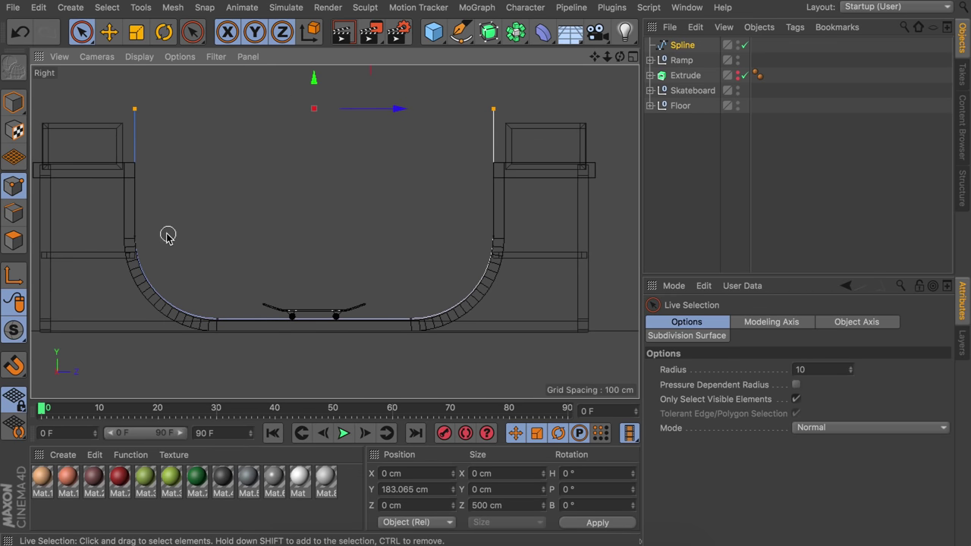
Scale the whole spline along Z to a size of 486 cm, then deselect it
{"action": "key", "text": "Return"}
{"action": "key", "text": "t"}
{"action": "scroll", "coordinate": [430, 227], "scroll_direction": "up", "scroll_amount": 3}
{"action": "left_click_drag", "start_coordinate": [467, 218], "coordinate": [451, 227]}
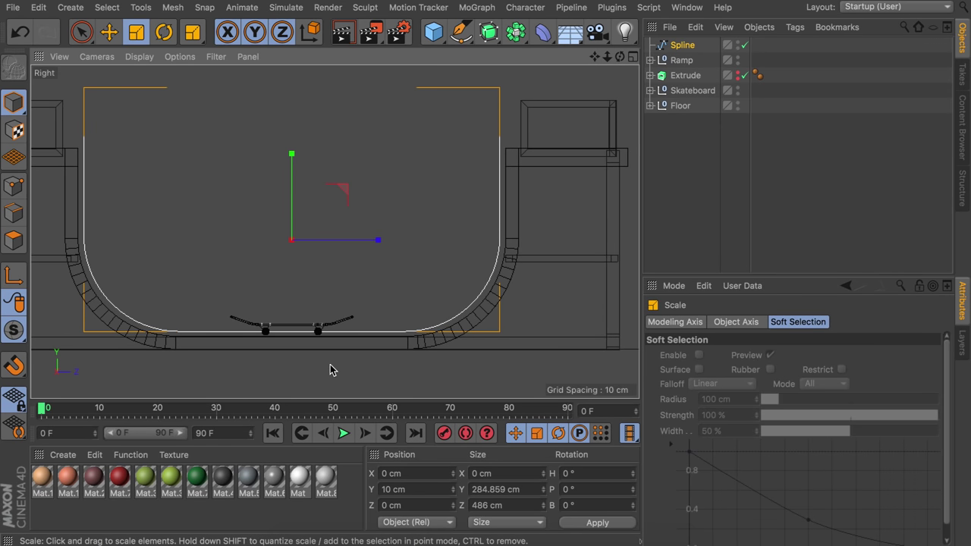
{"action": "left_click", "coordinate": [341, 336]}
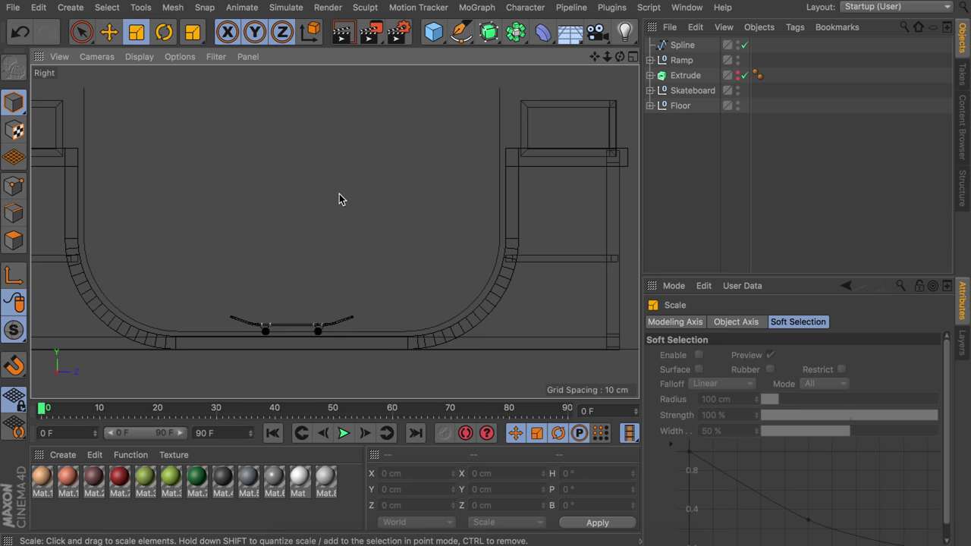
Add an Align to Spline tag to the Skateboard null, with Spline as its path and Tangential enabled
{"action": "left_click", "coordinate": [687, 92]}
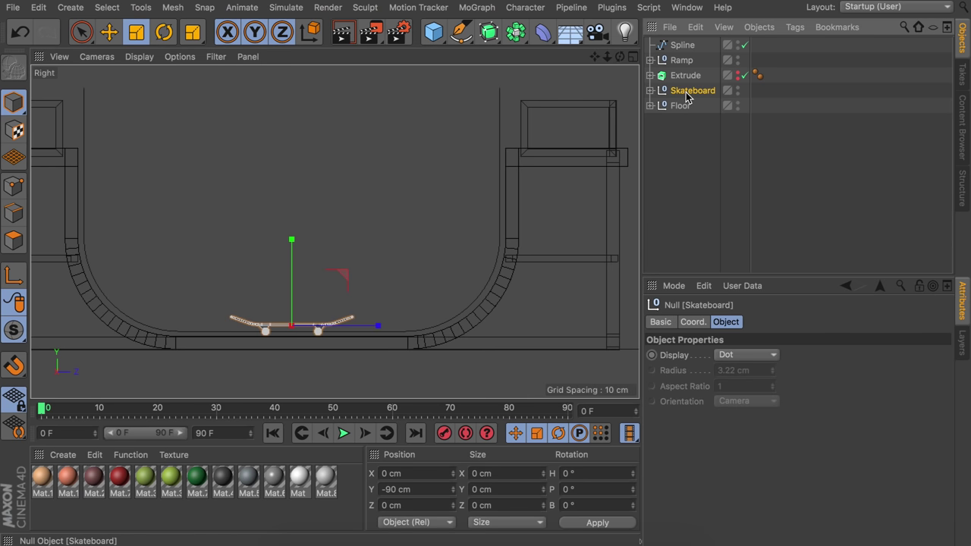
{"action": "right_click", "coordinate": [688, 94]}
{"action": "mouse_move", "coordinate": [713, 2]}
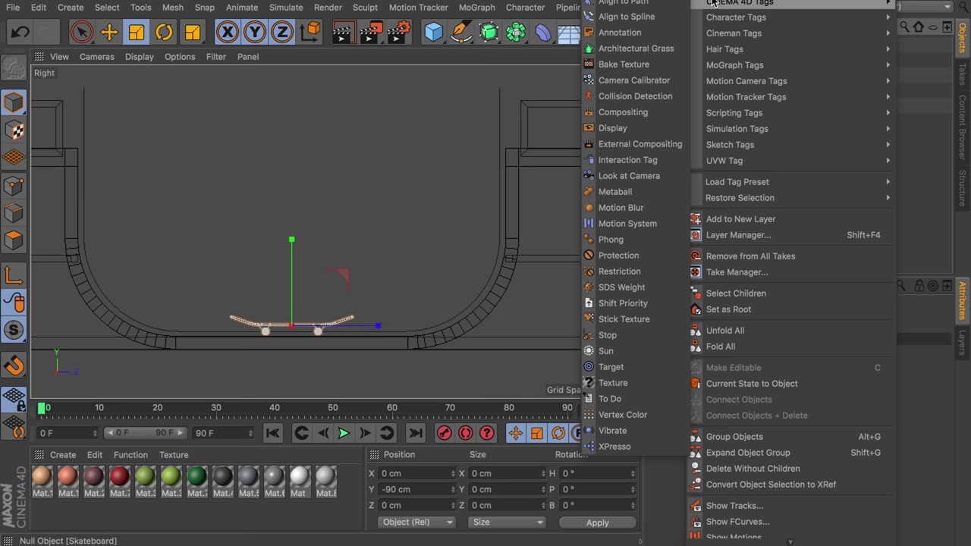
{"action": "left_click", "coordinate": [637, 17]}
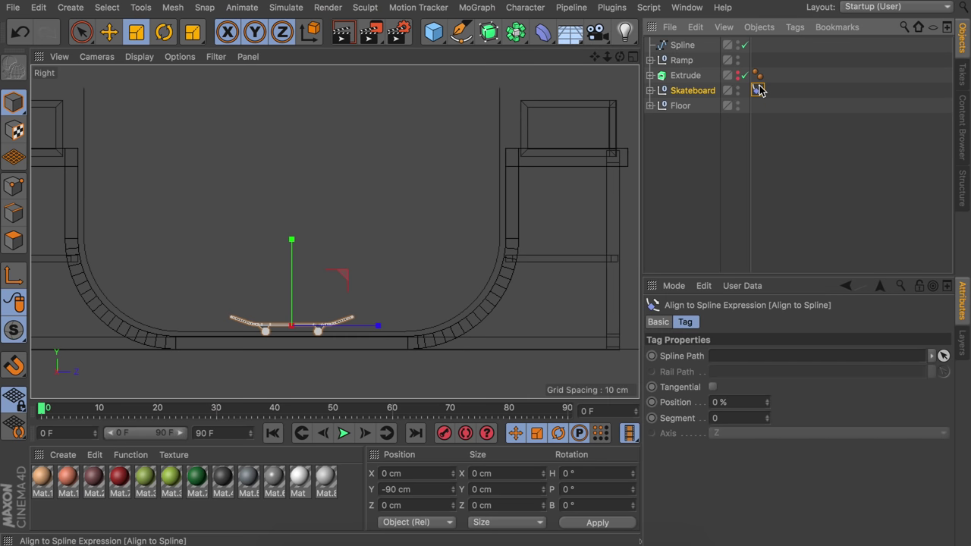
{"action": "left_click_drag", "start_coordinate": [692, 50], "coordinate": [687, 76]}
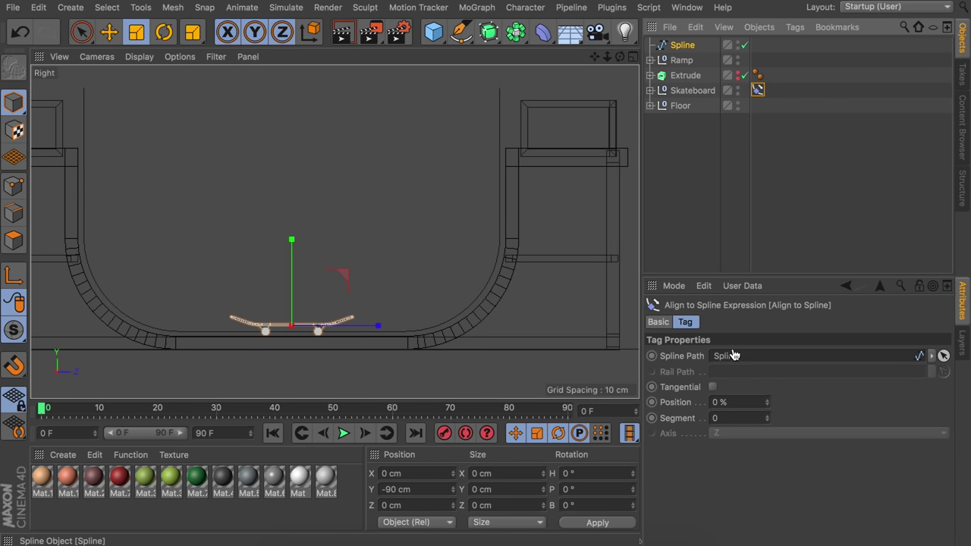
{"action": "left_click_drag", "start_coordinate": [732, 356], "coordinate": [733, 356]}
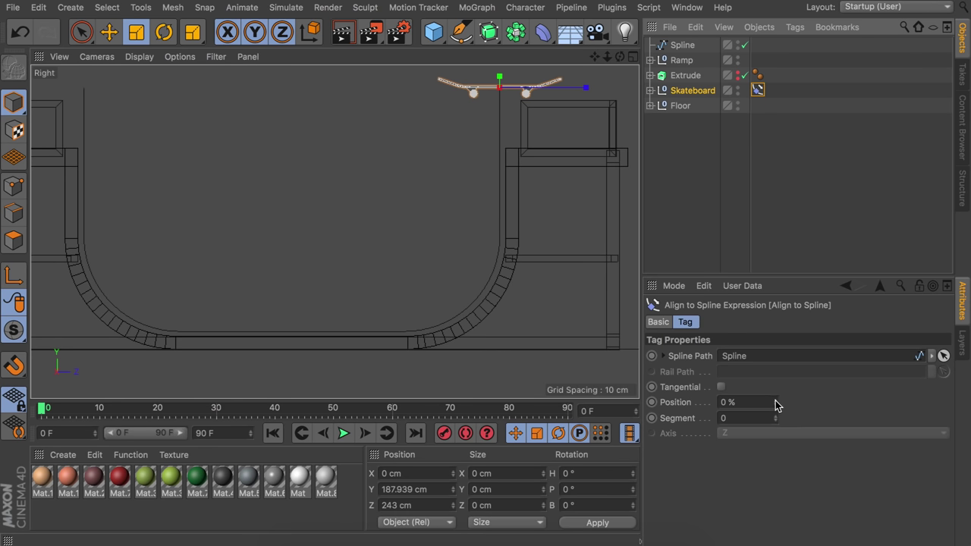
{"action": "left_click", "coordinate": [722, 387]}
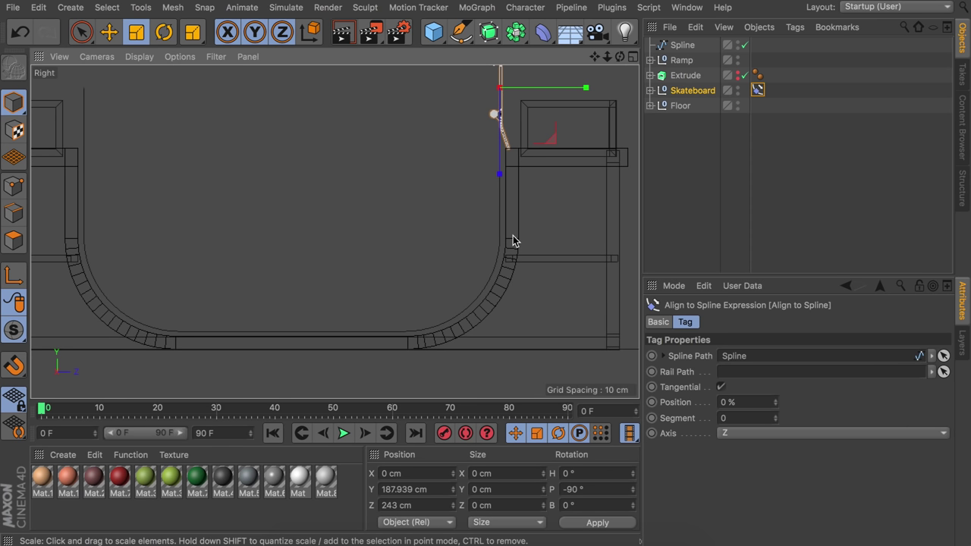
Nudge the spline's two upper end points slightly outward along Z, to about 244.3 cm and -244.1 cm
{"action": "middle_click", "coordinate": [512, 241]}
{"action": "middle_click", "coordinate": [336, 144]}
{"action": "mouse_move", "coordinate": [417, 160]}
{"action": "left_mouse_down", "text": "alt"}
{"action": "mouse_move", "coordinate": [475, 175]}
{"action": "mouse_move", "coordinate": [462, 195]}
{"action": "mouse_move", "coordinate": [357, 238]}
{"action": "left_mouse_up", "text": "alt"}
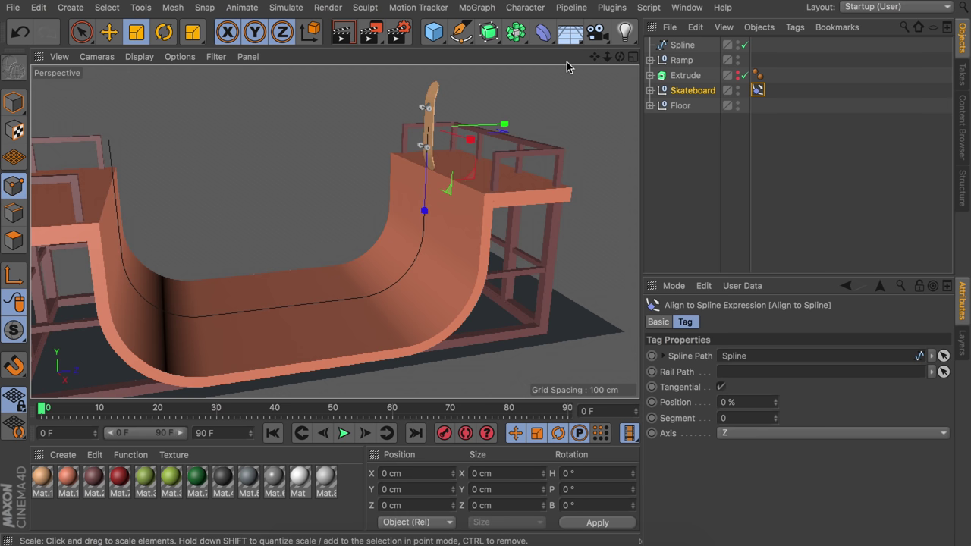
{"action": "left_click", "coordinate": [658, 46]}
{"action": "left_click", "coordinate": [426, 129]}
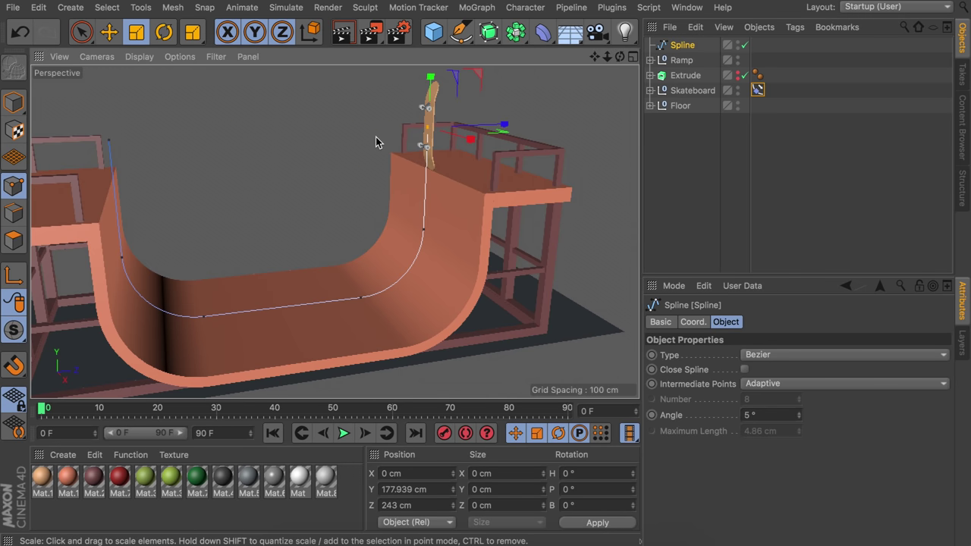
{"action": "key", "text": "e"}
{"action": "left_click_drag", "start_coordinate": [469, 126], "coordinate": [471, 125]}
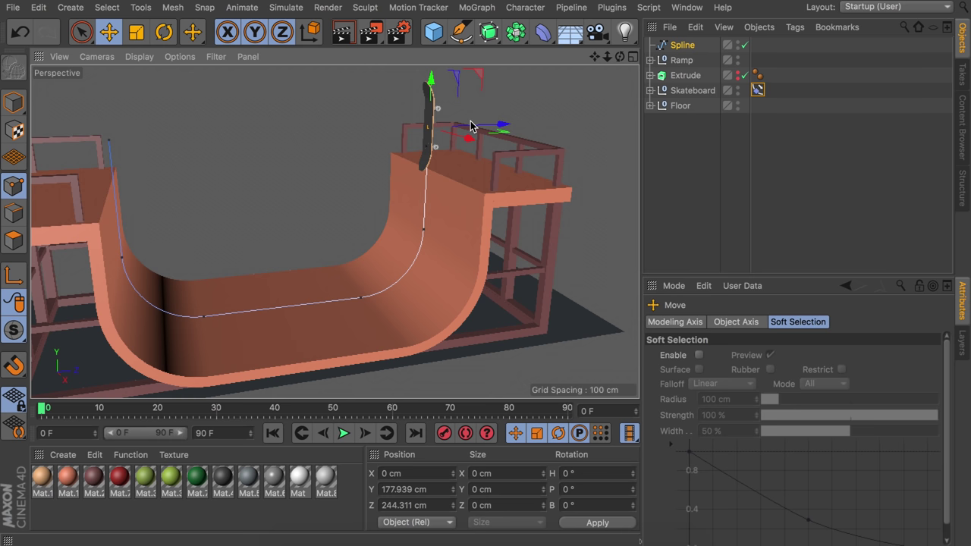
{"action": "left_click", "coordinate": [109, 139]}
{"action": "left_click_drag", "start_coordinate": [161, 143], "coordinate": [168, 143]}
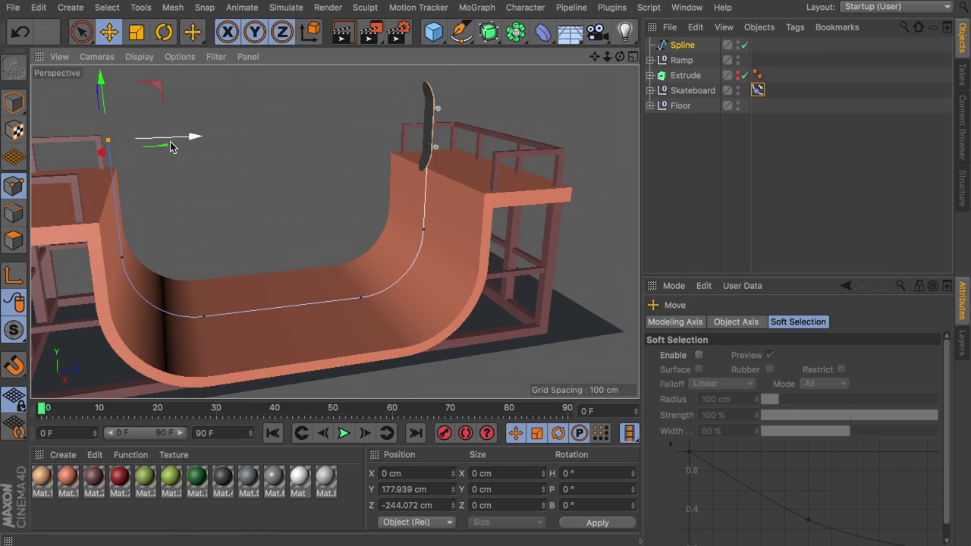
Slide the skateboard to position 66% along the spline and check its wheels against the ramp curve in the Right view
{"action": "left_click", "coordinate": [757, 89]}
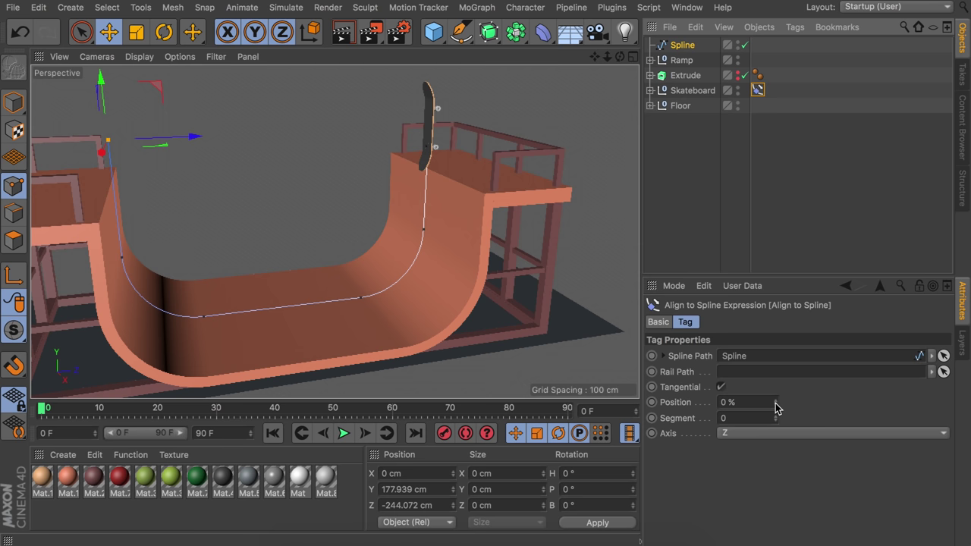
{"action": "left_click_drag", "start_coordinate": [776, 407], "coordinate": [826, 407]}
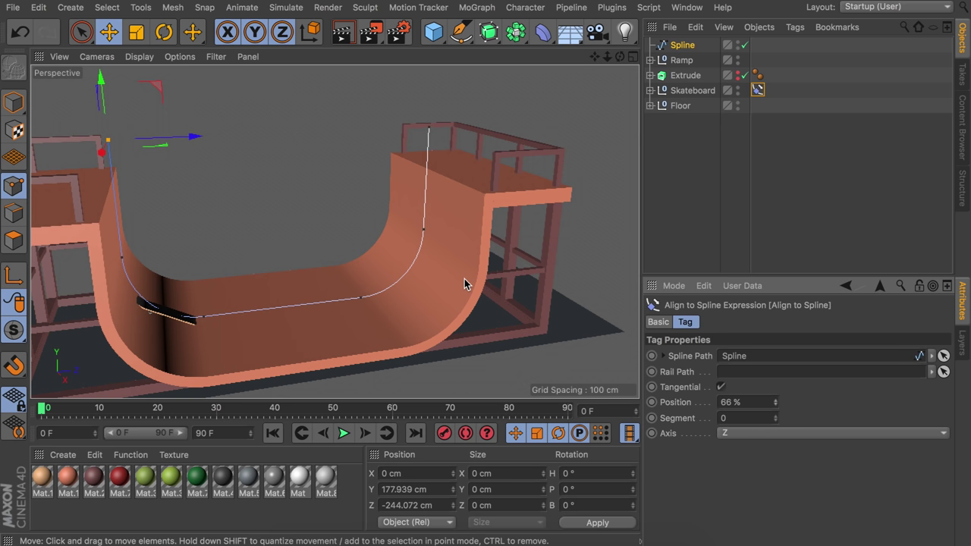
{"action": "middle_click", "coordinate": [182, 311]}
{"action": "middle_click", "coordinate": [181, 307]}
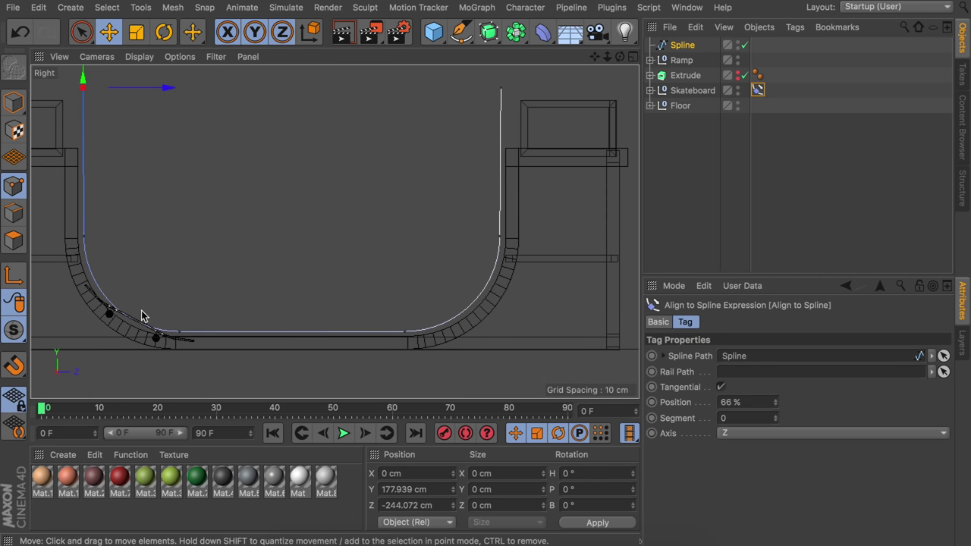
{"action": "middle_click_drag", "start_coordinate": [141, 310], "coordinate": [211, 308], "text": "alt"}
{"action": "right_click_drag", "start_coordinate": [210, 308], "coordinate": [229, 267], "text": "alt"}
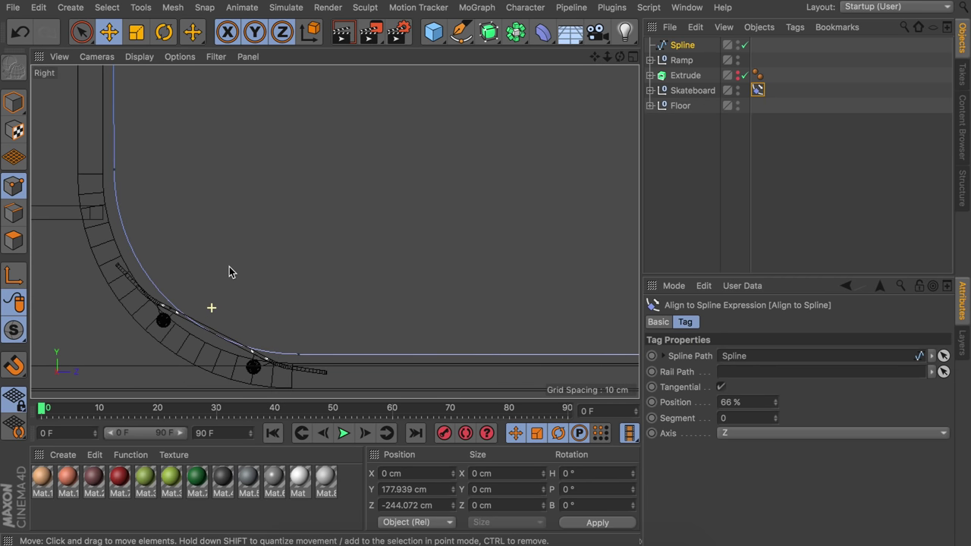
Expand the Skateboard hierarchy and set its Align to Spline position to 50%, framing the board in the Perspective view
{"action": "left_click", "coordinate": [685, 94]}
{"action": "left_click", "coordinate": [650, 90]}
{"action": "middle_click", "coordinate": [599, 145]}
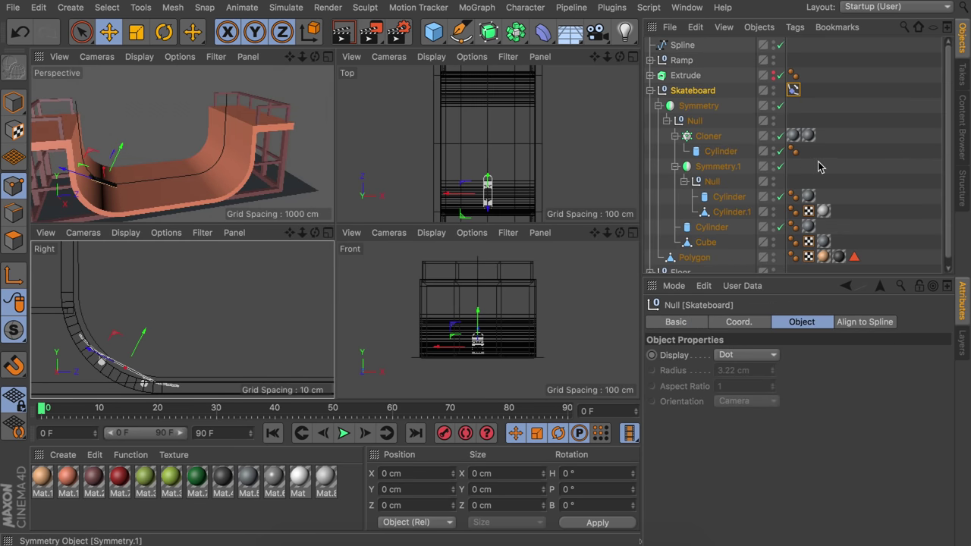
{"action": "left_click", "coordinate": [793, 91]}
{"action": "mouse_move", "coordinate": [776, 403]}
{"action": "left_mouse_down"}
{"action": "mouse_move", "coordinate": [777, 369]}
{"action": "mouse_move", "coordinate": [777, 385]}
{"action": "left_mouse_up"}
{"action": "middle_click", "coordinate": [156, 161]}
{"action": "key", "text": "s"}
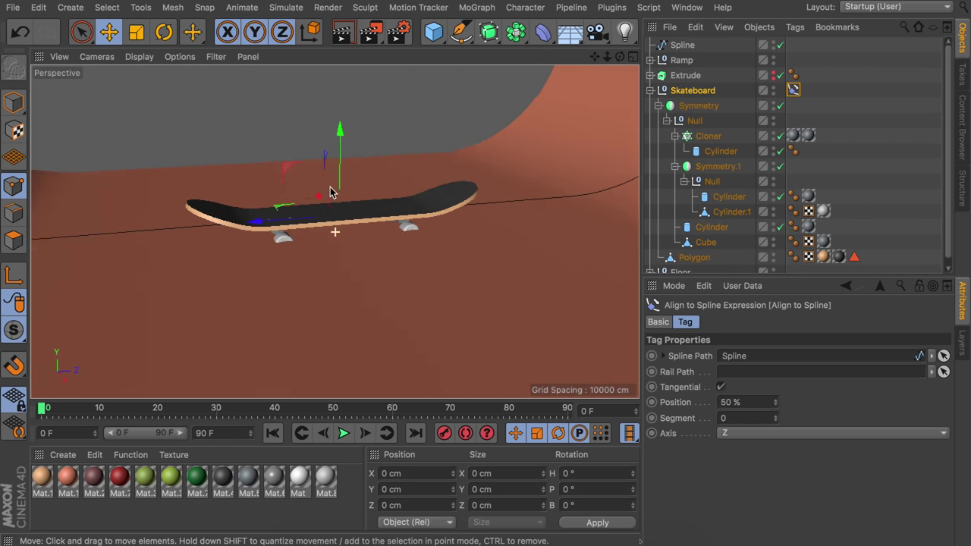
{"action": "left_click_drag", "start_coordinate": [334, 182], "coordinate": [288, 255], "text": "alt"}
Examine up close where the skateboard's wheels meet the flat part of the ramp
{"action": "left_click", "coordinate": [266, 246]}
{"action": "key", "text": "t"}
{"action": "left_click_drag", "start_coordinate": [214, 259], "coordinate": [227, 256]}
{"action": "mouse_move", "coordinate": [296, 251]}
{"action": "left_mouse_down", "text": "alt"}
{"action": "mouse_move", "coordinate": [330, 202]}
{"action": "mouse_move", "coordinate": [303, 266]}
{"action": "left_mouse_up", "text": "alt"}
{"action": "right_click_drag", "start_coordinate": [304, 266], "coordinate": [349, 258], "text": "alt"}
{"action": "left_click_drag", "start_coordinate": [239, 239], "coordinate": [270, 236]}
{"action": "left_click", "coordinate": [694, 114]}
{"action": "key", "text": "e"}
{"action": "left_click_drag", "start_coordinate": [303, 243], "coordinate": [305, 212], "text": "alt"}
Raise the whole spline to about 15.5 cm on Y to lift the skateboard's wheels out of the ramp surface
{"action": "left_click", "coordinate": [650, 83]}
{"action": "left_click", "coordinate": [686, 57]}
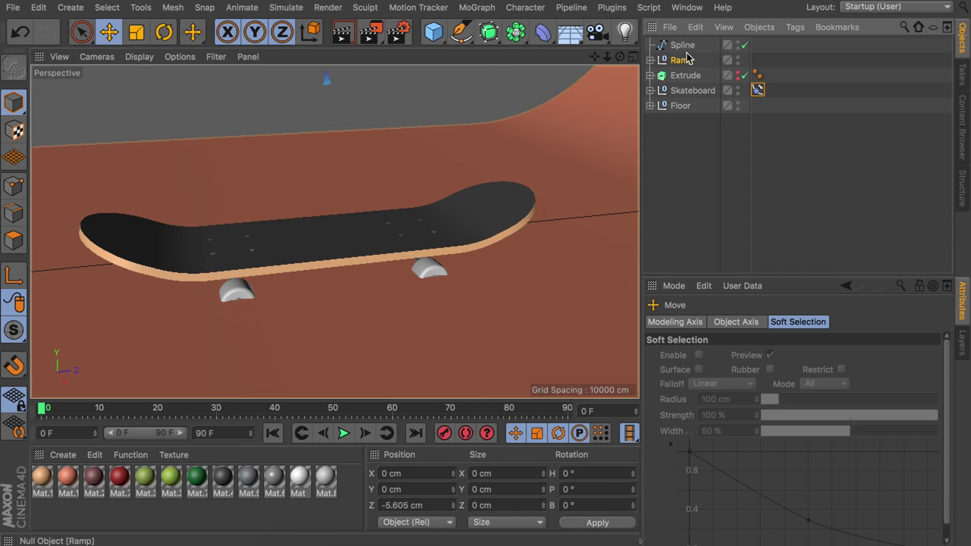
{"action": "left_click", "coordinate": [682, 45]}
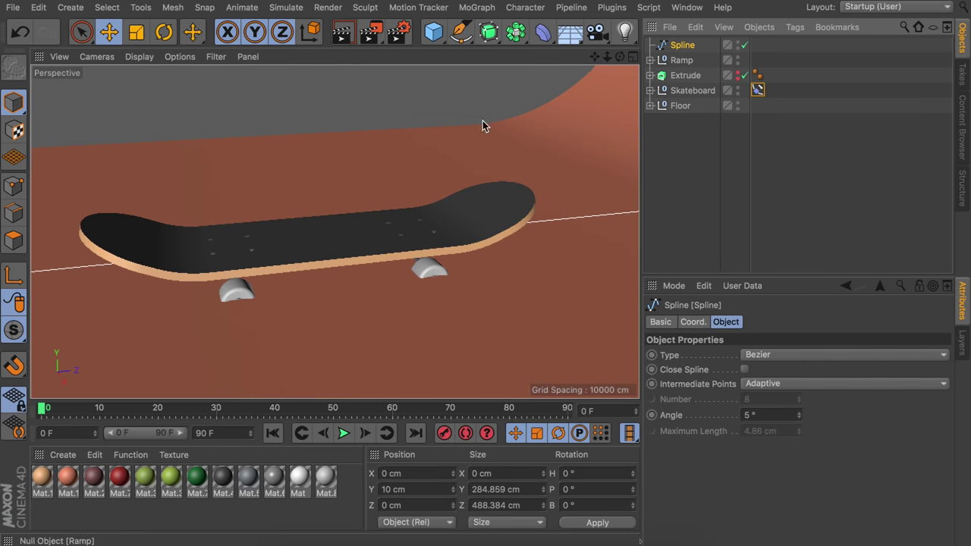
{"action": "left_click", "coordinate": [9, 187]}
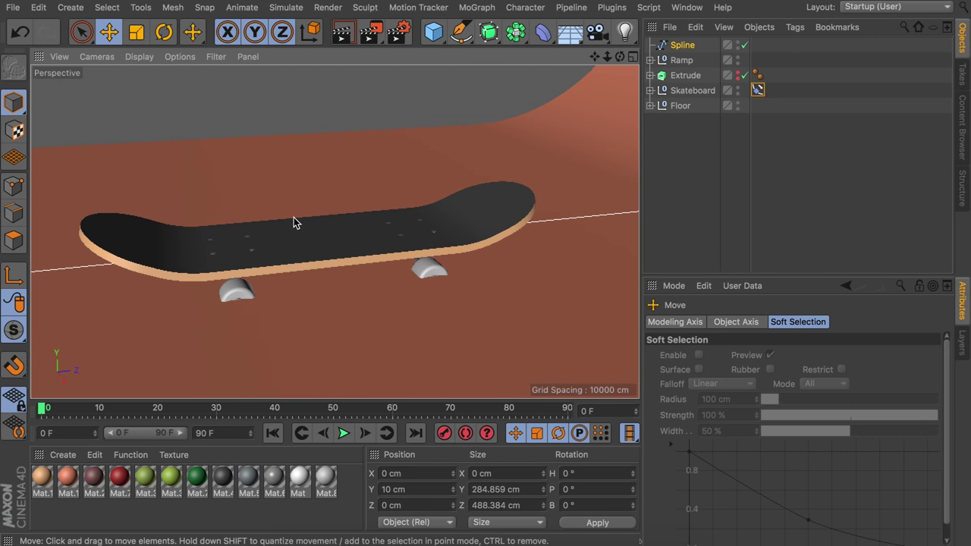
{"action": "middle_click", "coordinate": [294, 222]}
{"action": "scroll", "coordinate": [259, 315], "scroll_direction": "up", "scroll_amount": 3}
{"action": "middle_click", "coordinate": [256, 314]}
{"action": "left_click_drag", "start_coordinate": [466, 97], "coordinate": [464, 98]}
{"action": "middle_click", "coordinate": [251, 176]}
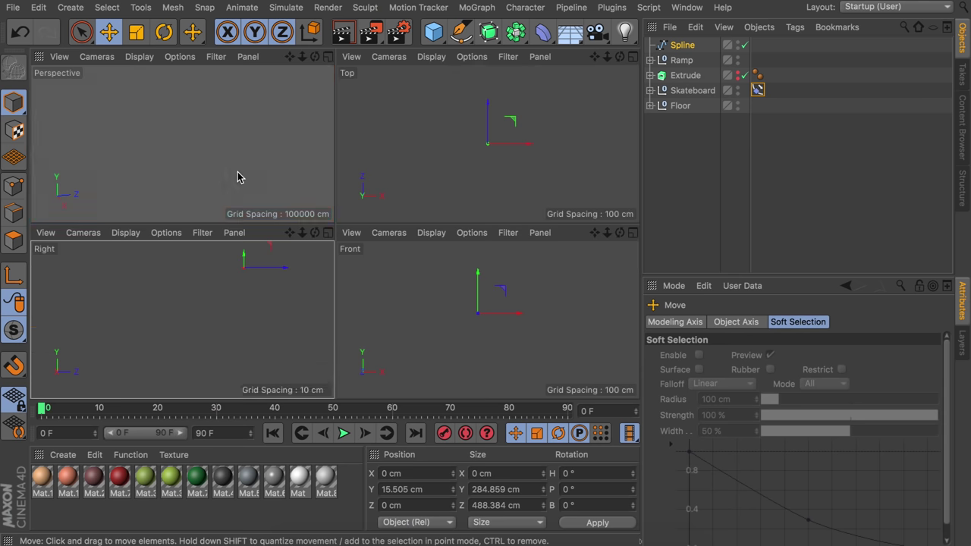
Set the Align to Spline position to 89% and scale the spline along Z to about 479.6 cm to fit the wheels to the ramp wall
{"action": "left_click", "coordinate": [758, 89]}
{"action": "left_click_drag", "start_coordinate": [777, 407], "coordinate": [777, 355]}
{"action": "middle_click_drag", "start_coordinate": [184, 310], "coordinate": [284, 403], "text": "alt"}
{"action": "middle_click_drag", "start_coordinate": [125, 77], "coordinate": [120, 128], "text": "alt"}
{"action": "middle_click_drag", "start_coordinate": [259, 334], "coordinate": [116, 322], "text": "alt"}
{"action": "key", "text": "t"}
{"action": "left_click_drag", "start_coordinate": [253, 354], "coordinate": [253, 359]}
{"action": "middle_click_drag", "start_coordinate": [164, 338], "coordinate": [220, 350], "text": "alt"}
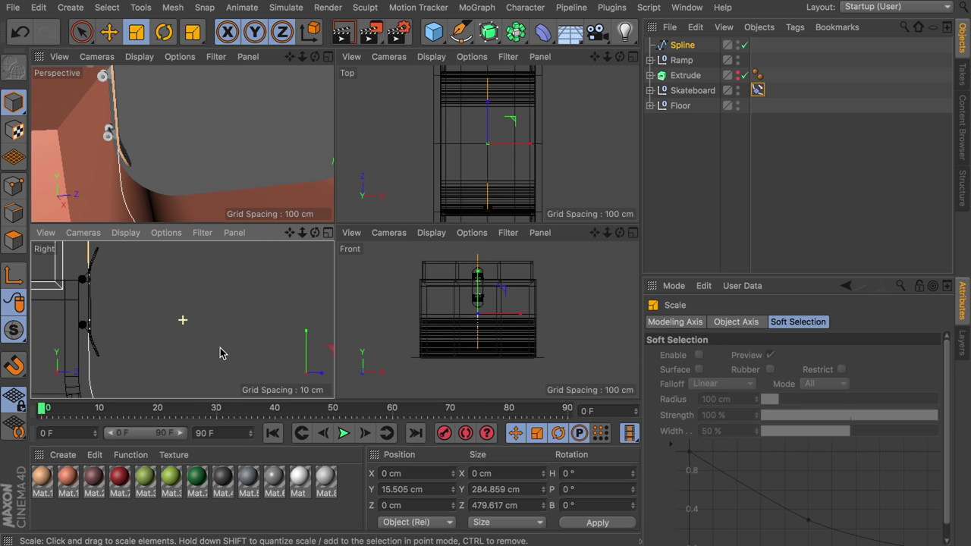
{"action": "scroll", "coordinate": [142, 172], "scroll_direction": "down", "scroll_amount": 10}
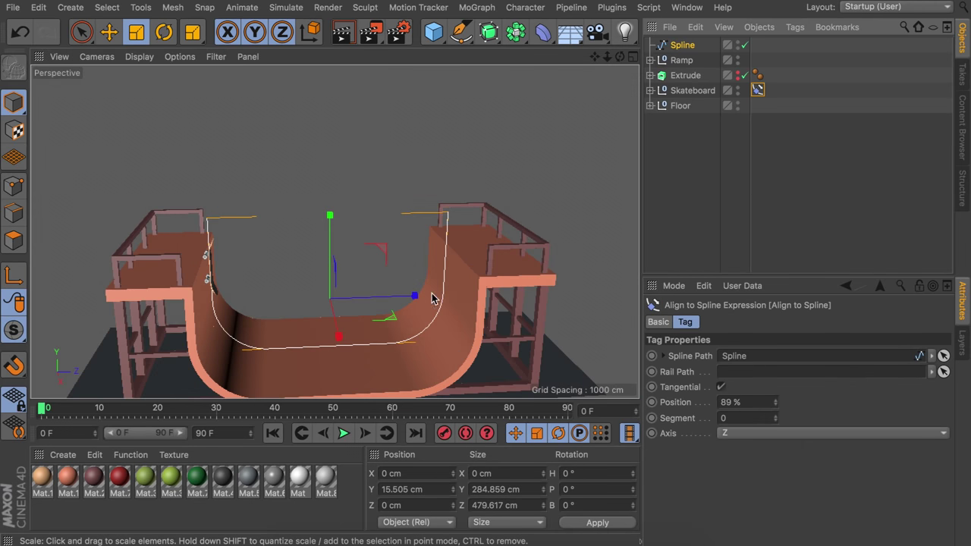
Keyframe the Align to Spline tag's Position at 0% on frame 0 and 100% on frame 50
{"action": "left_click_drag", "start_coordinate": [775, 403], "coordinate": [679, 164]}
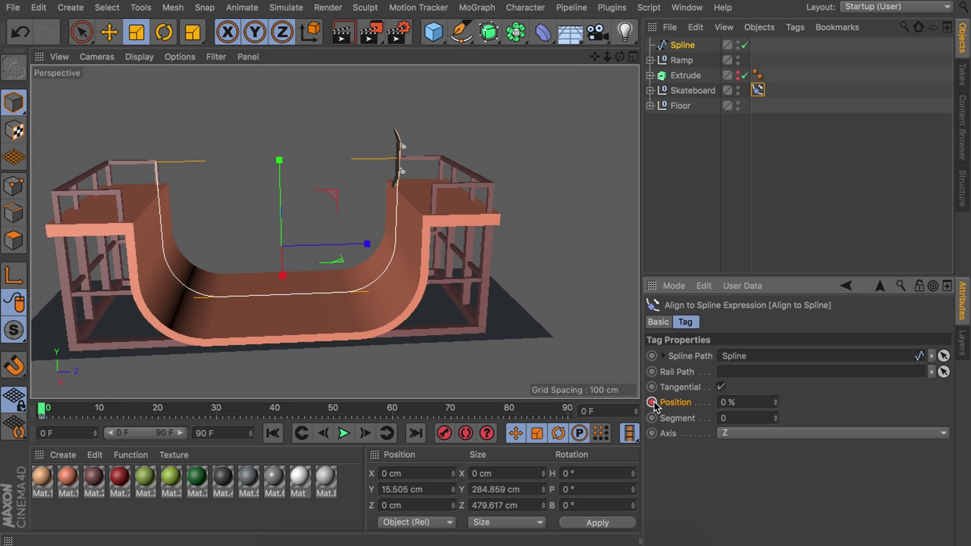
{"action": "left_click", "coordinate": [333, 411]}
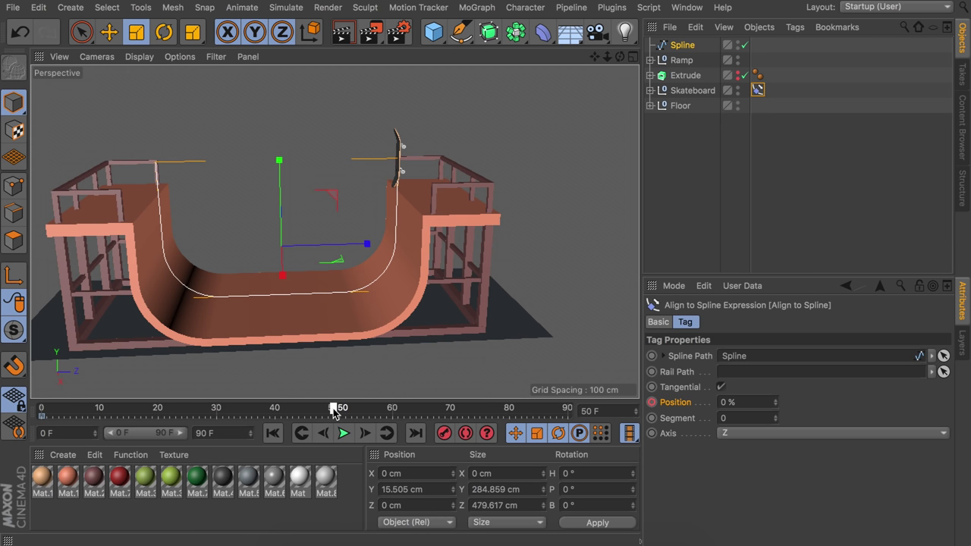
{"action": "left_click_drag", "start_coordinate": [776, 402], "coordinate": [775, 327]}
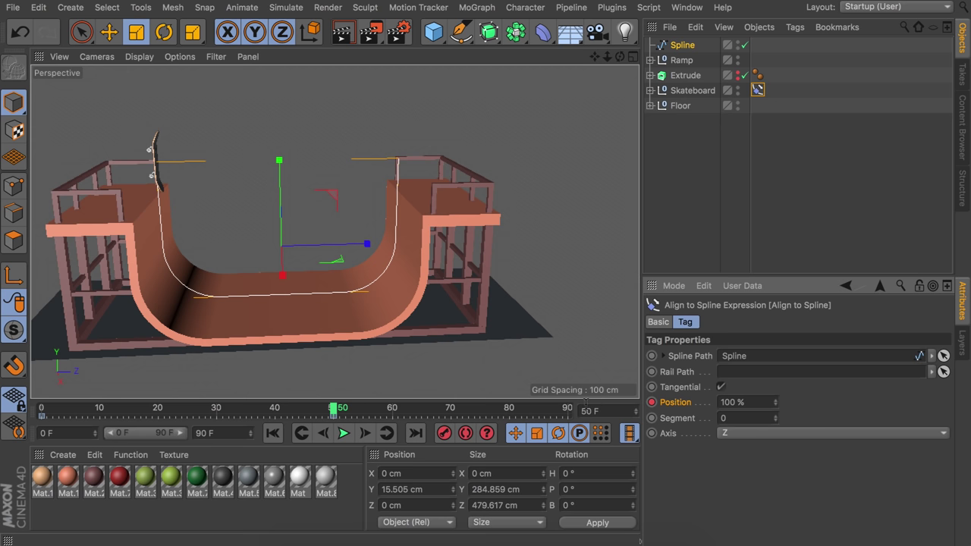
Set the animation's end frame to 150 and extend the visible timeline range to the full 150 frames
{"action": "double_click", "coordinate": [234, 433]}
{"action": "type", "text": "150"}
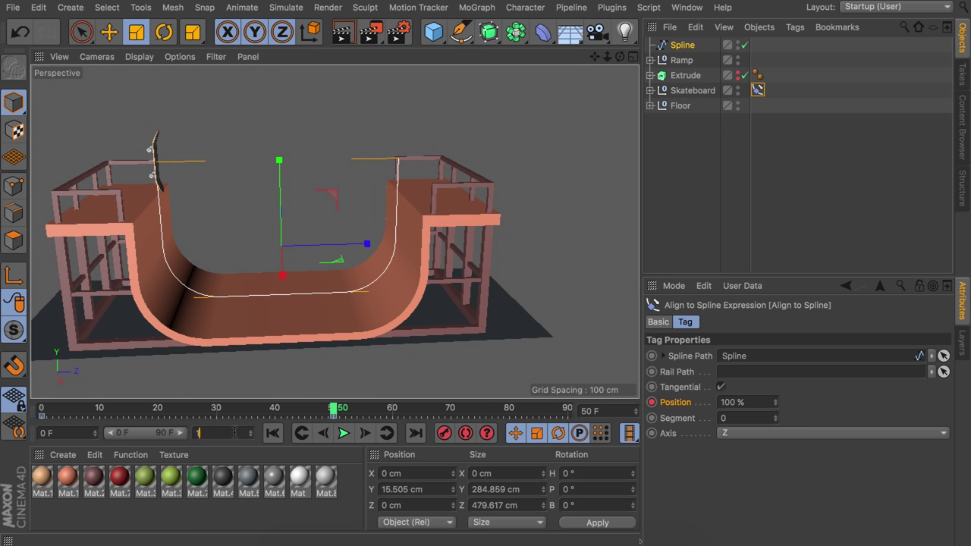
{"action": "key", "text": "Return"}
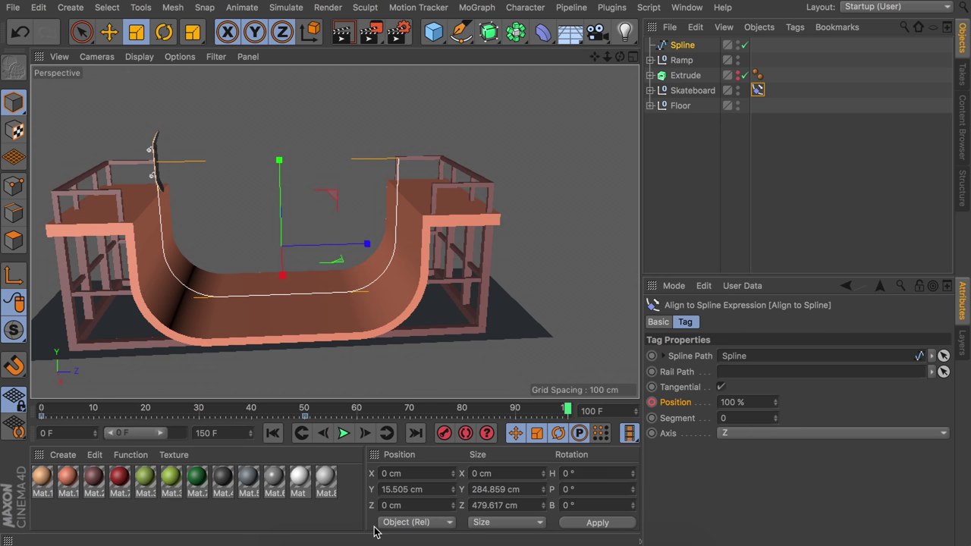
{"action": "left_click_drag", "start_coordinate": [160, 433], "coordinate": [290, 434]}
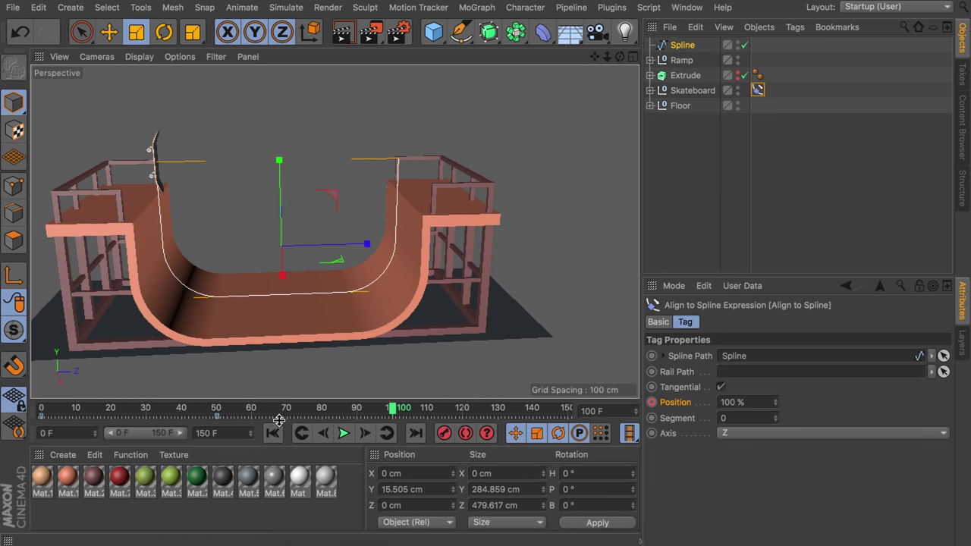
Keyframe the Align to Spline tag's Position at 0% on frame 100 and 100% on frame 150, and play back the ride
{"action": "left_click_drag", "start_coordinate": [773, 406], "coordinate": [779, 403]}
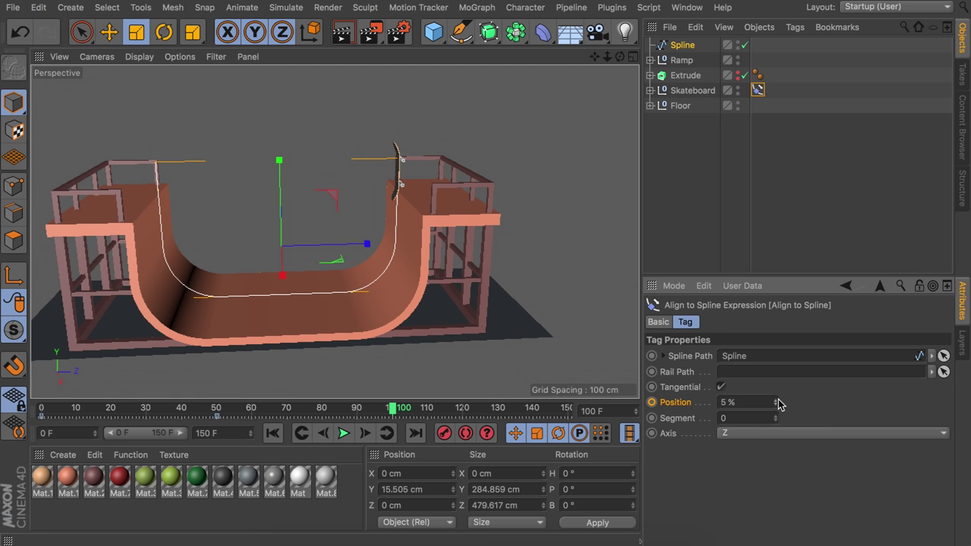
{"action": "left_click", "coordinate": [652, 402]}
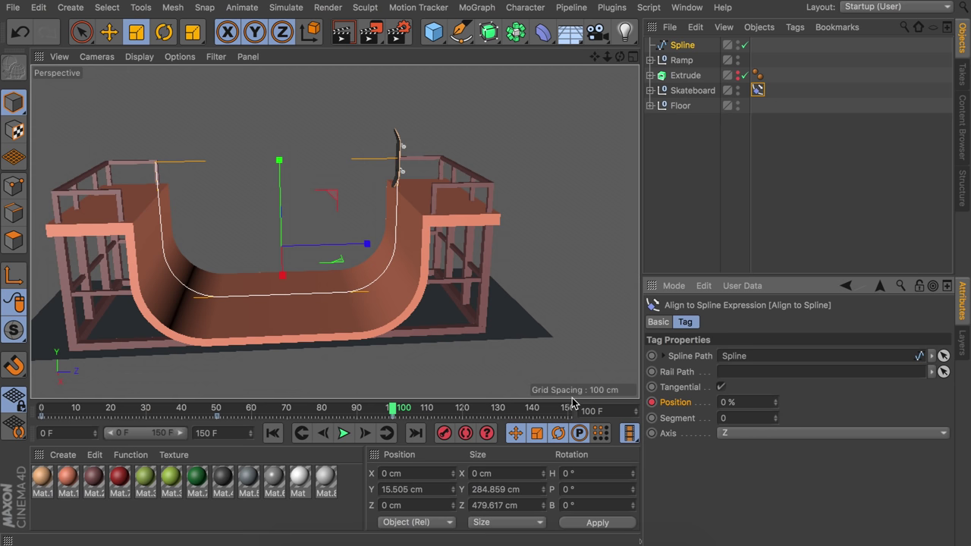
{"action": "left_click", "coordinate": [573, 408]}
{"action": "left_click_drag", "start_coordinate": [778, 408], "coordinate": [778, 364]}
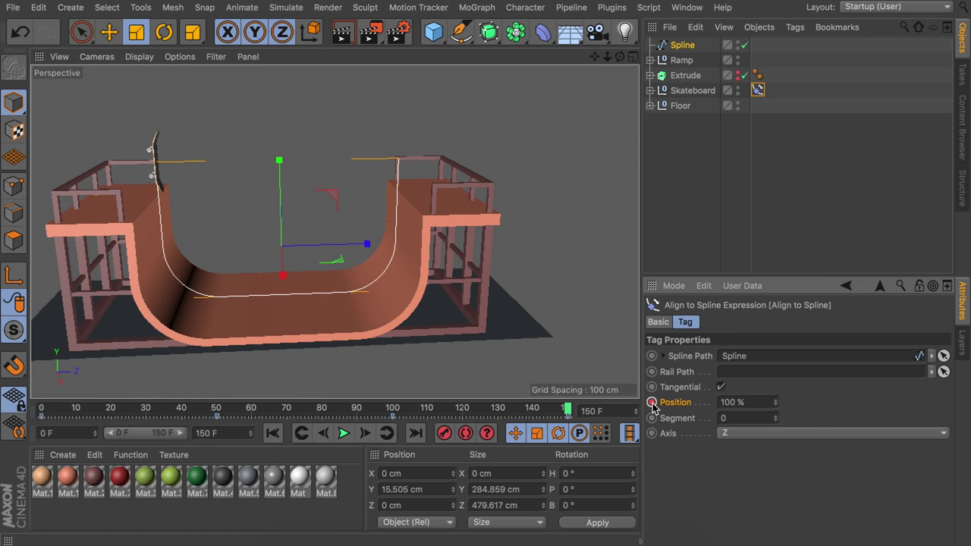
{"action": "left_click", "coordinate": [344, 433]}
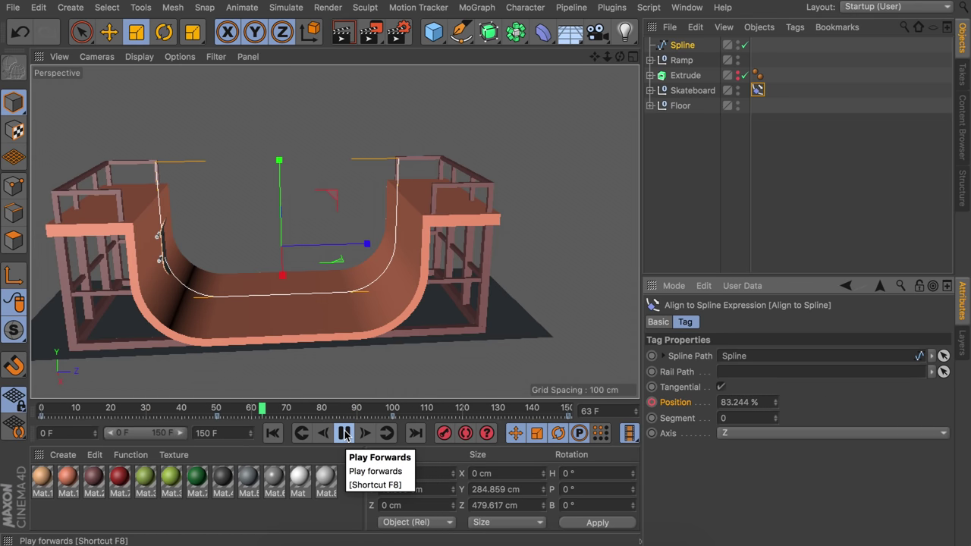
{"action": "left_click", "coordinate": [345, 433]}
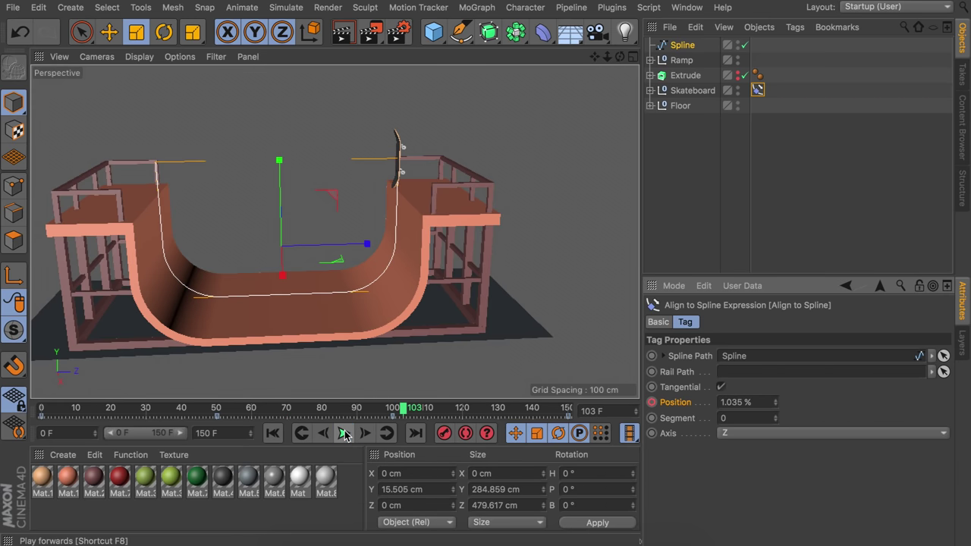
Return to frame 0 and set the animation's start frame to 25
{"action": "left_click_drag", "start_coordinate": [402, 408], "coordinate": [1, 399]}
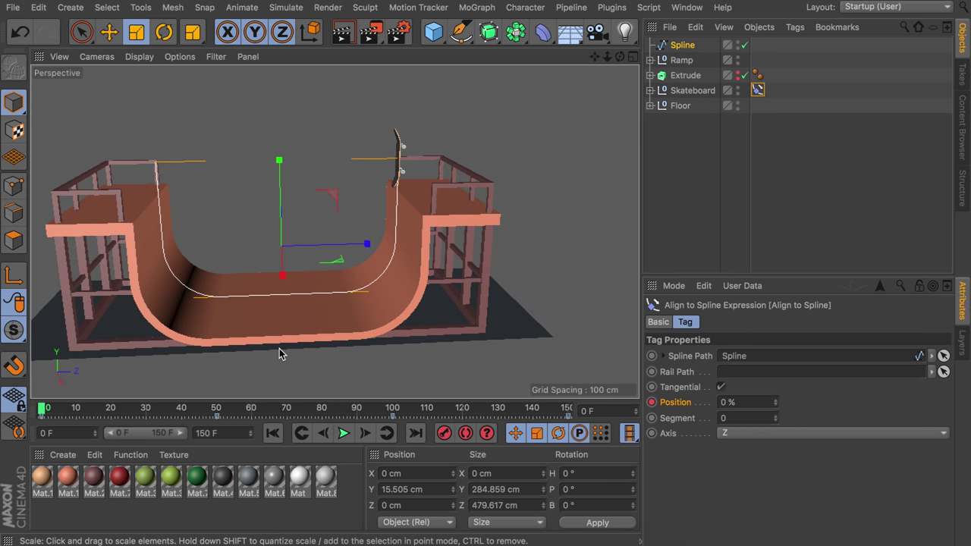
{"action": "left_click", "coordinate": [77, 433]}
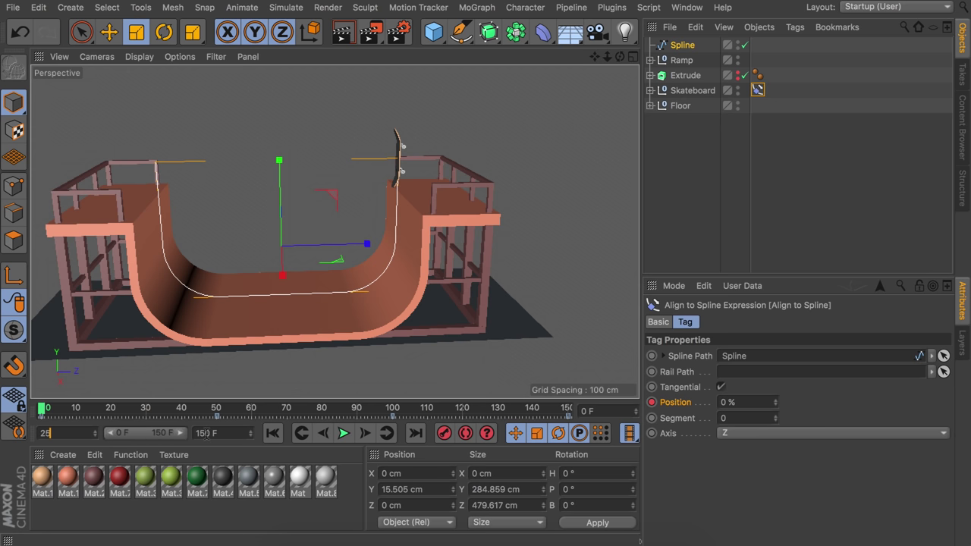
{"action": "type", "text": "25"}
{"action": "key", "text": "Return"}
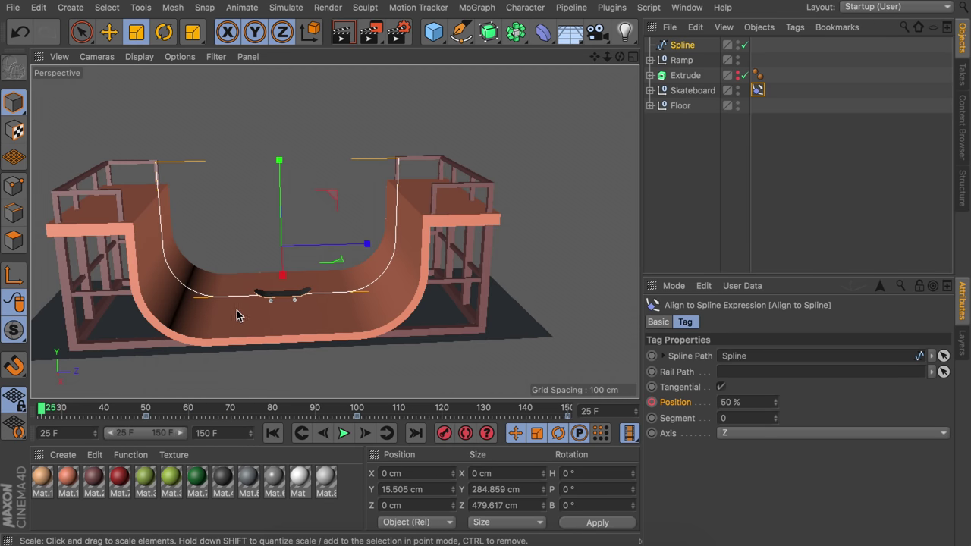
Examine the skateboard's position on the ramp floor at frame 25 in a close-up Right view
{"action": "scroll", "coordinate": [269, 315], "scroll_direction": "up", "scroll_amount": 6}
{"action": "scroll", "coordinate": [301, 275], "scroll_direction": "up", "scroll_amount": 1}
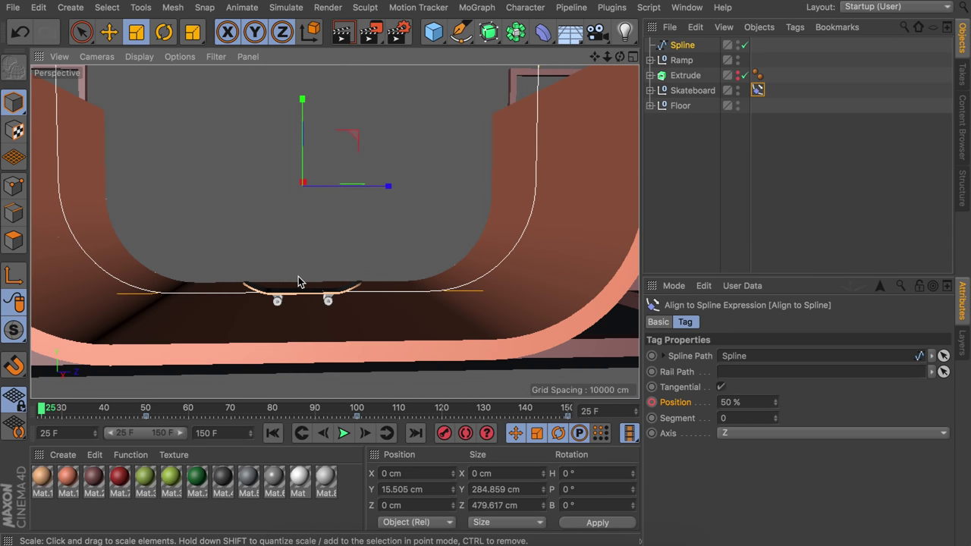
{"action": "middle_click", "coordinate": [298, 281]}
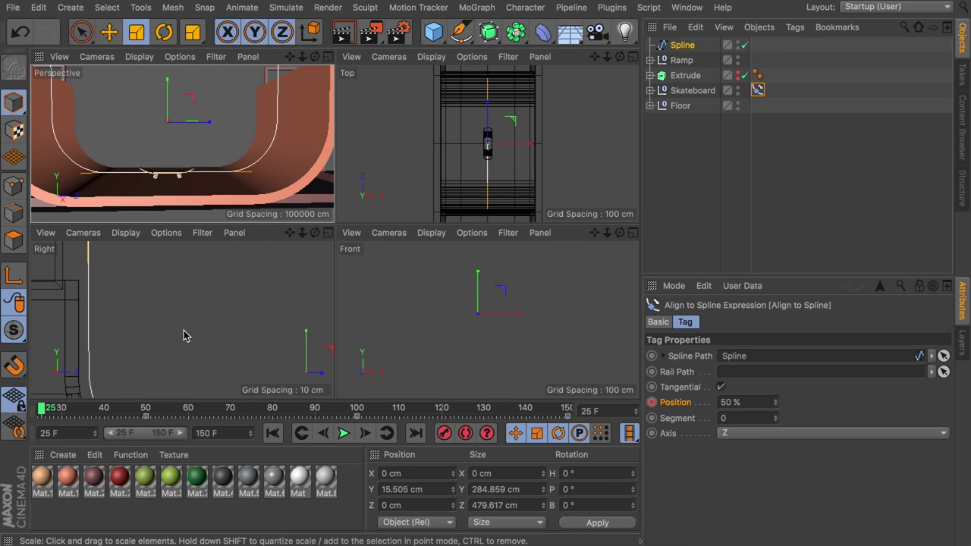
{"action": "middle_click_drag", "start_coordinate": [216, 334], "coordinate": [141, 264], "text": "alt"}
{"action": "left_click_drag", "start_coordinate": [43, 409], "coordinate": [33, 408]}
{"action": "middle_click_drag", "start_coordinate": [182, 320], "coordinate": [212, 252], "text": "alt"}
{"action": "scroll", "coordinate": [256, 273], "scroll_direction": "up", "scroll_amount": 5}
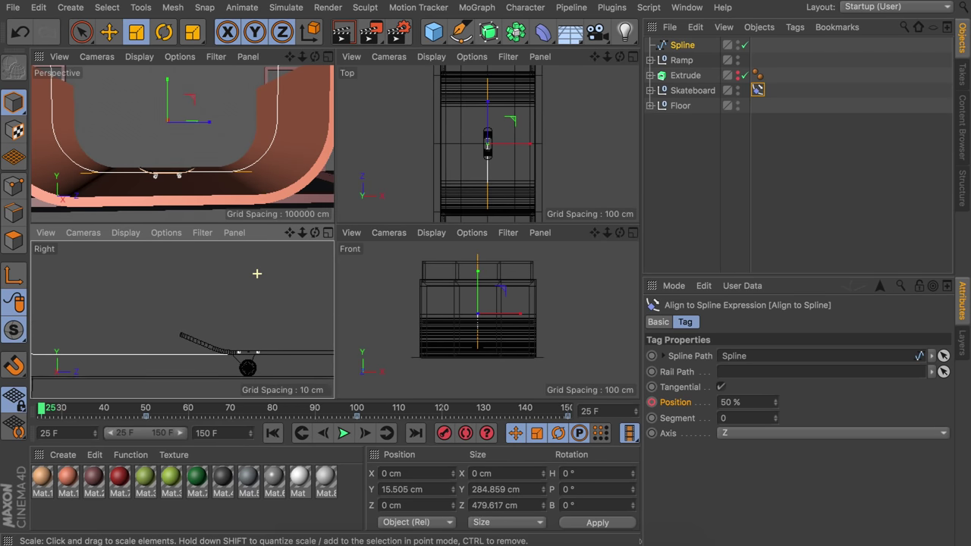
{"action": "middle_click_drag", "start_coordinate": [226, 290], "coordinate": [145, 271], "text": "alt"}
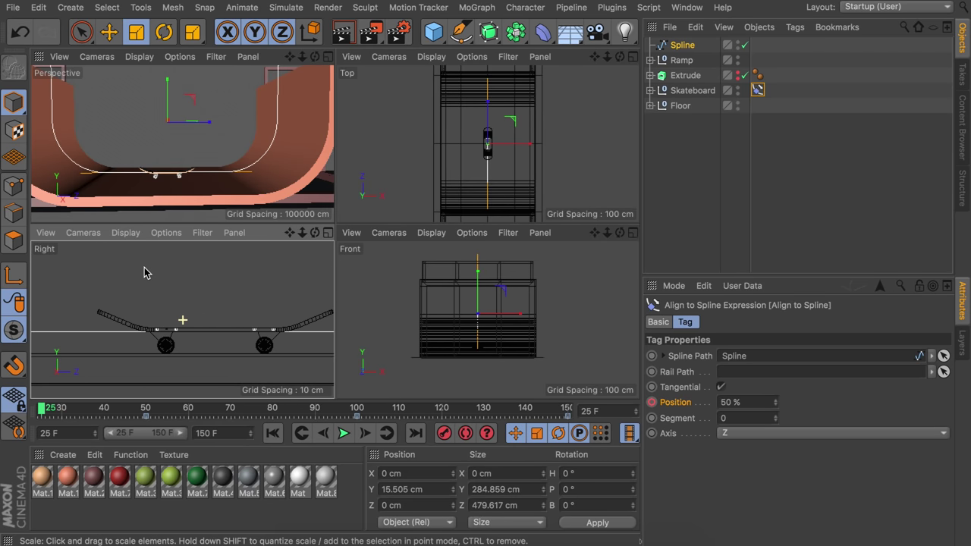
Find the late frame where the skateboard matches its starting position and set the animation's end frame to 125
{"action": "left_click_drag", "start_coordinate": [43, 411], "coordinate": [464, 410]}
{"action": "left_click", "coordinate": [367, 434]}
{"action": "left_click", "coordinate": [324, 434]}
{"action": "left_click", "coordinate": [216, 433]}
{"action": "type", "text": "12"}
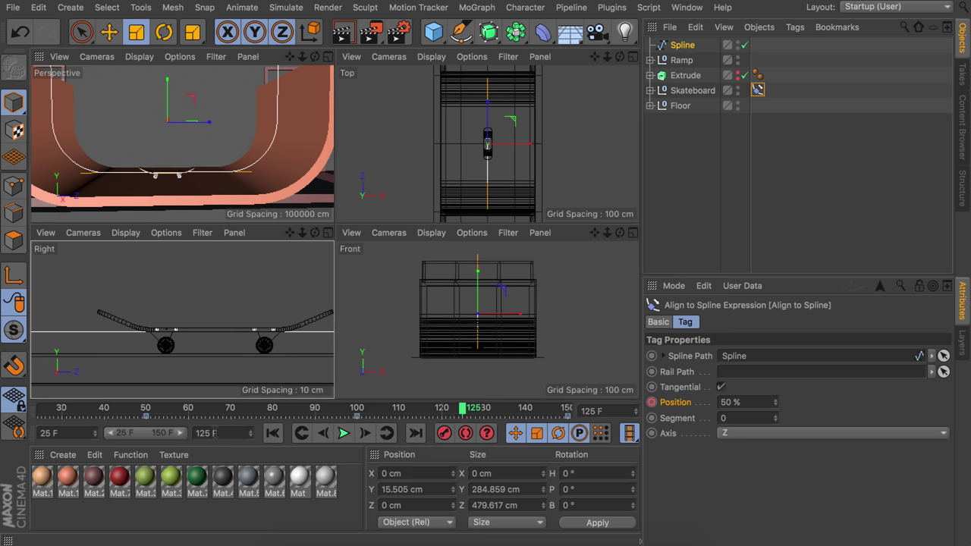
{"action": "key", "text": "Return"}
Play back the shortened loop in an angled Perspective view of the whole ramp
{"action": "middle_click", "coordinate": [217, 148]}
{"action": "left_click_drag", "start_coordinate": [217, 147], "coordinate": [337, 298], "text": "alt"}
{"action": "left_click", "coordinate": [346, 435]}
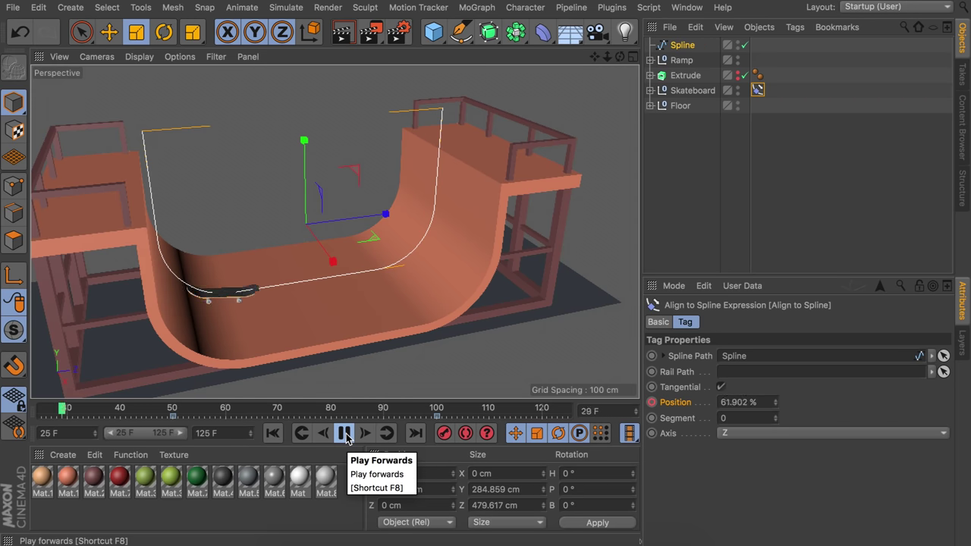
{"action": "left_click", "coordinate": [345, 434]}
Open the Align to Spline tag's Position animation in the F-Curve timeline and frame all its keys
{"action": "left_click", "coordinate": [754, 200]}
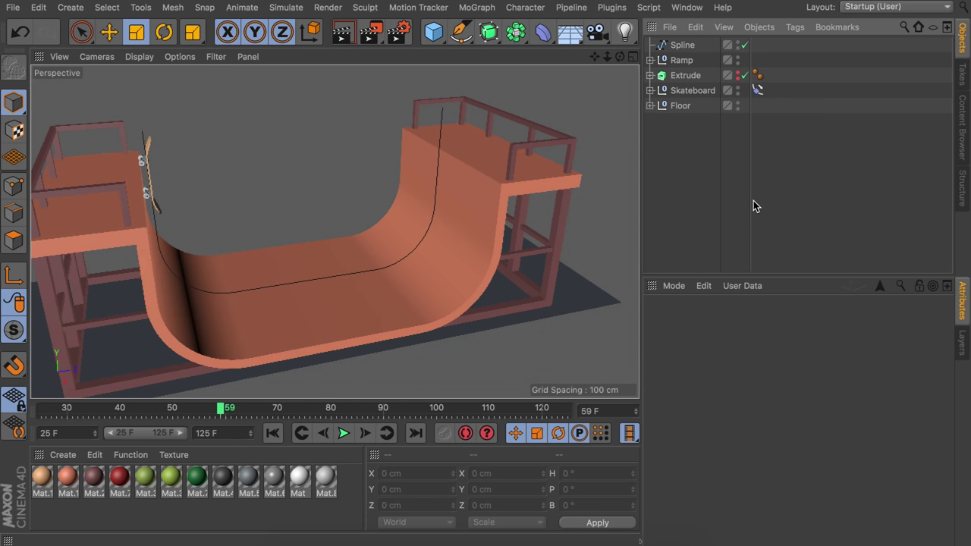
{"action": "left_click", "coordinate": [757, 89]}
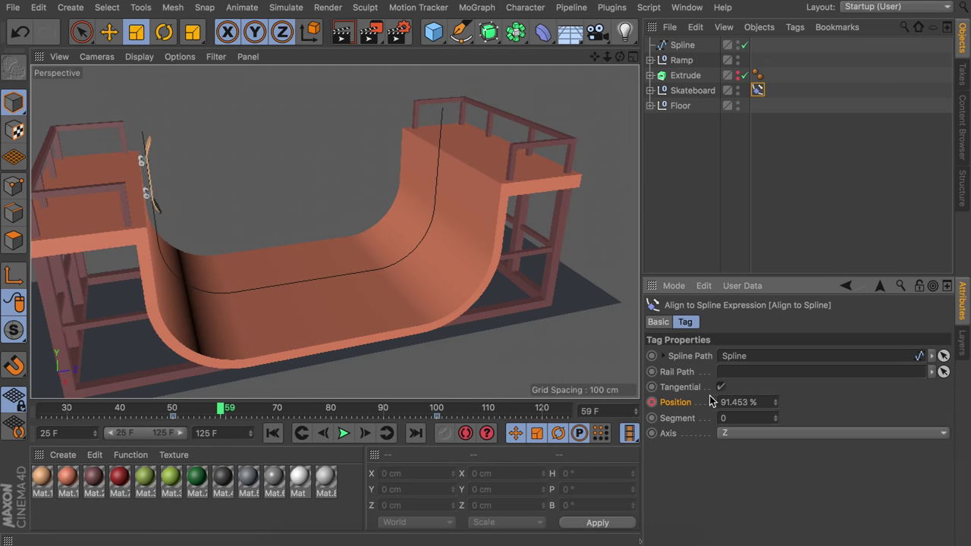
{"action": "left_click", "coordinate": [681, 9]}
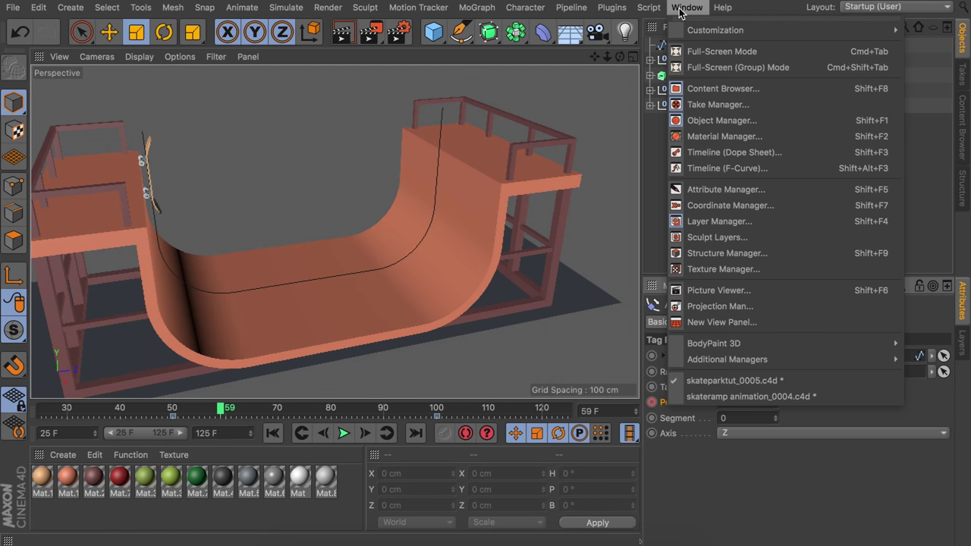
{"action": "left_click", "coordinate": [722, 168]}
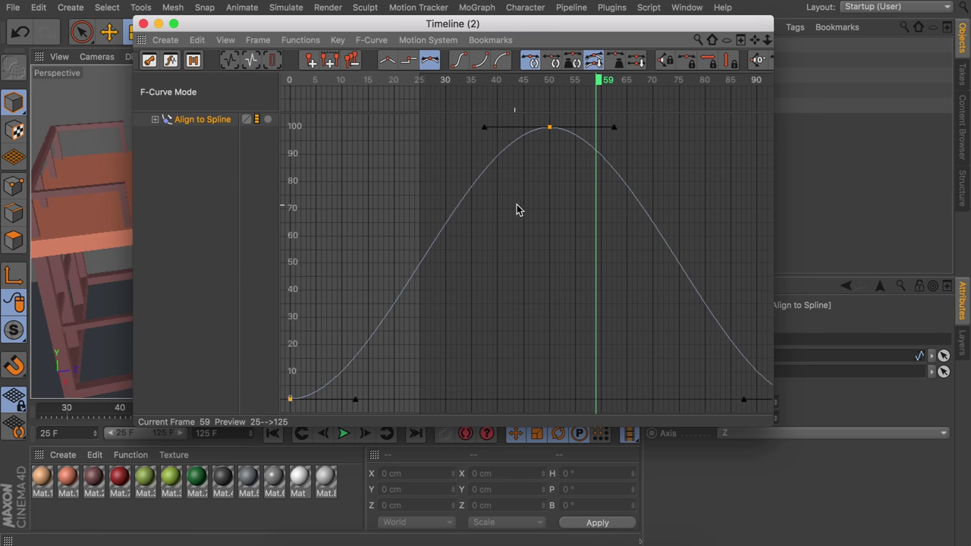
{"action": "key", "text": "h"}
{"action": "right_click_drag", "start_coordinate": [570, 203], "coordinate": [566, 202], "text": "alt"}
{"action": "middle_click_drag", "start_coordinate": [566, 203], "coordinate": [484, 204], "text": "alt"}
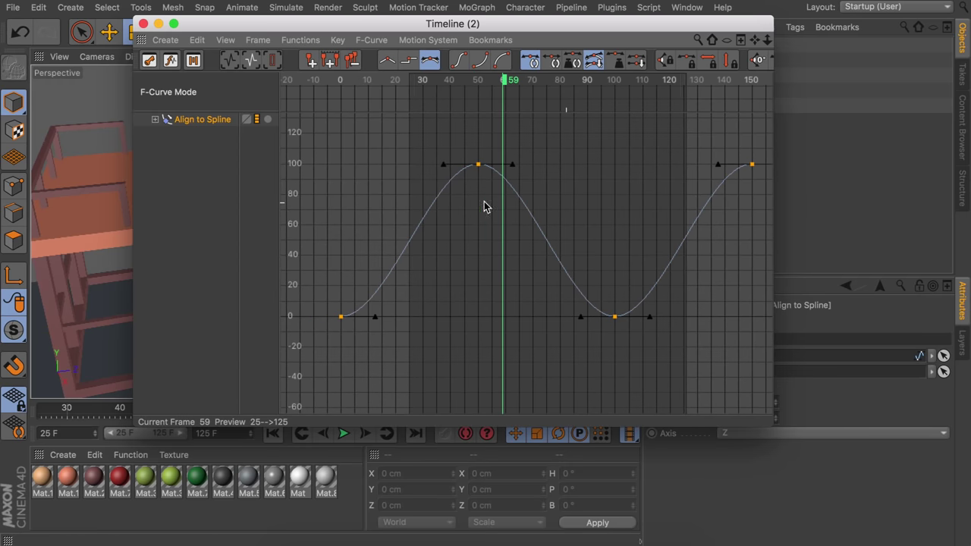
Arrange the F-Curve window and the Perspective view so the whole ramp shows above the curve
{"action": "left_click_drag", "start_coordinate": [368, 23], "coordinate": [485, 199]}
{"action": "left_click_drag", "start_coordinate": [362, 125], "coordinate": [322, 139], "text": "alt"}
{"action": "middle_click_drag", "start_coordinate": [321, 137], "coordinate": [274, 114], "text": "alt"}
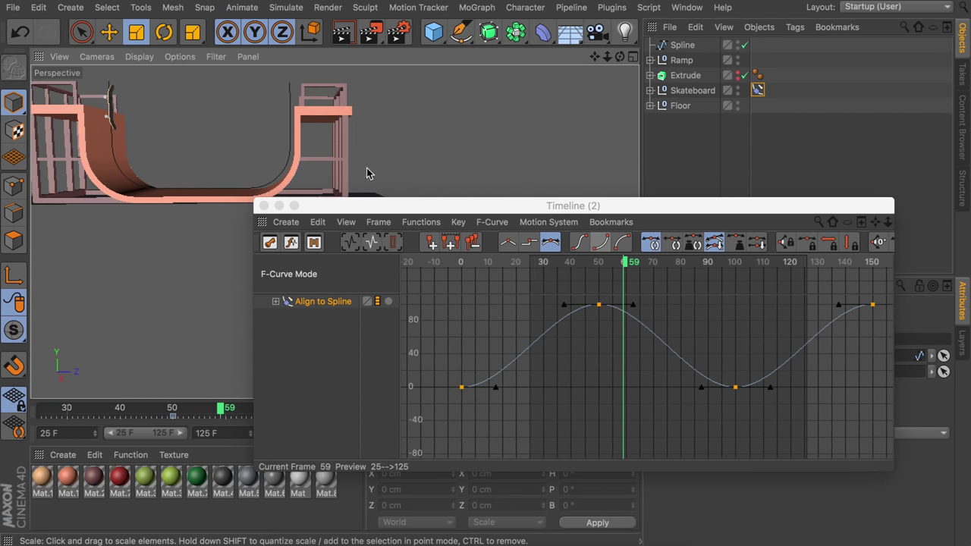
{"action": "left_click_drag", "start_coordinate": [367, 206], "coordinate": [391, 252]}
{"action": "middle_click_drag", "start_coordinate": [364, 196], "coordinate": [387, 207], "text": "alt"}
Lengthen the frame 50 key's outgoing tangent and pull the frame 100 key's incoming tangent back to about frame 72
{"action": "left_click_drag", "start_coordinate": [486, 309], "coordinate": [622, 329]}
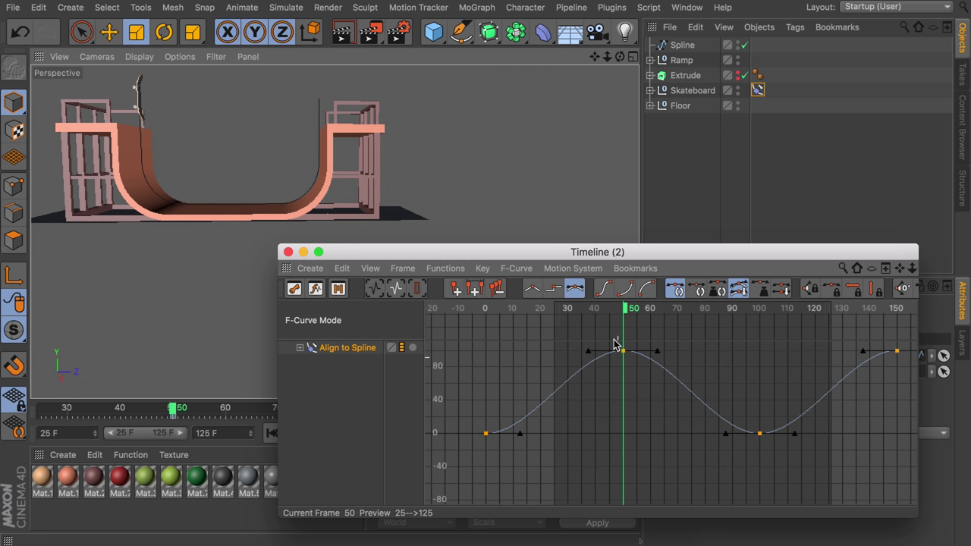
{"action": "left_click", "coordinate": [624, 351]}
{"action": "left_click_drag", "start_coordinate": [588, 351], "coordinate": [682, 354]}
{"action": "left_click_drag", "start_coordinate": [635, 326], "coordinate": [760, 324]}
{"action": "left_click", "coordinate": [759, 433]}
{"action": "left_click_drag", "start_coordinate": [692, 437], "coordinate": [679, 438]}
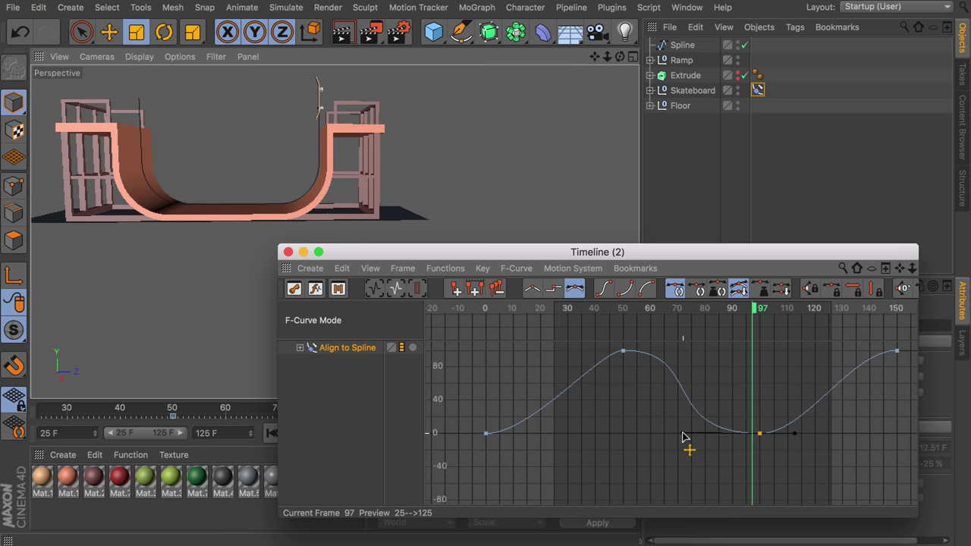
{"action": "left_click", "coordinate": [683, 434]}
Stretch the frame 50 key's outgoing tangent to about frame 80, uncover the playback controls, and preview the motion
{"action": "left_click", "coordinate": [624, 351]}
{"action": "left_click_drag", "start_coordinate": [606, 351], "coordinate": [586, 352]}
{"action": "left_click_drag", "start_coordinate": [684, 351], "coordinate": [705, 354]}
{"action": "left_click_drag", "start_coordinate": [631, 315], "coordinate": [817, 322]}
{"action": "left_click_drag", "start_coordinate": [369, 252], "coordinate": [474, 247]}
{"action": "left_click", "coordinate": [343, 434]}
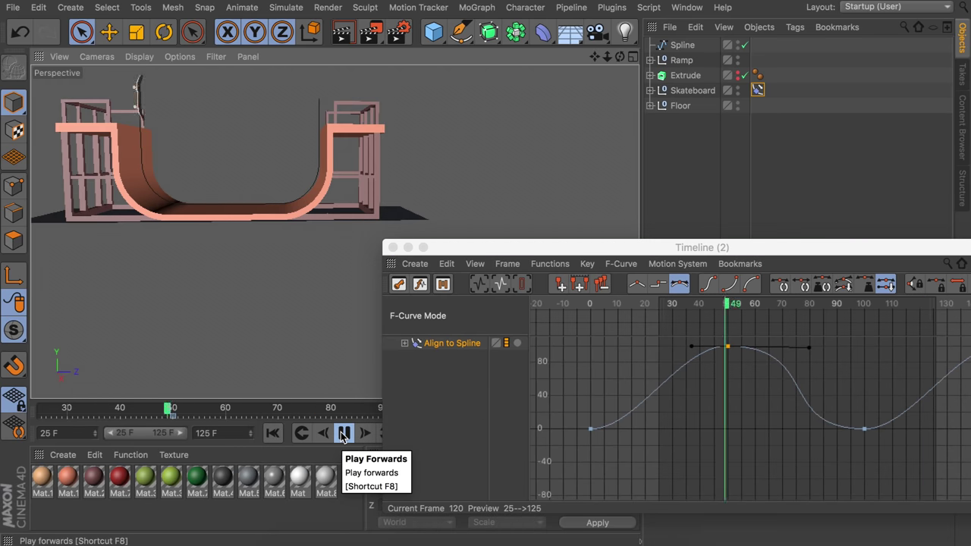
{"action": "left_click", "coordinate": [342, 434]}
Extend the frame 50 key's outgoing tangent to about frame 93 and the frame 100 key's incoming tangent to about frame 57, and replay
{"action": "left_click_drag", "start_coordinate": [809, 347], "coordinate": [845, 348]}
{"action": "left_click", "coordinate": [864, 429]}
{"action": "left_click_drag", "start_coordinate": [788, 429], "coordinate": [746, 427]}
{"action": "left_click", "coordinate": [345, 434]}
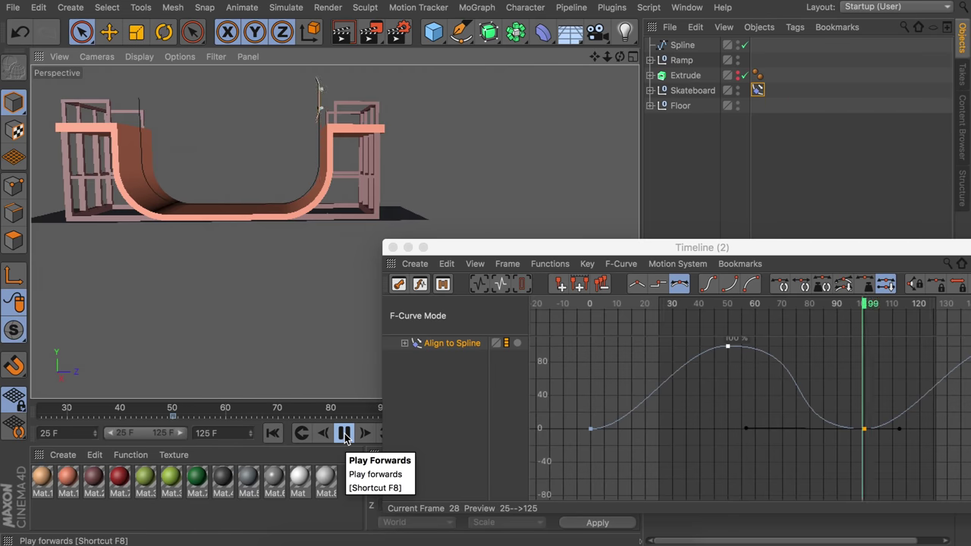
Lengthen the frame 0 key's outgoing tangent to about 27.5 frames and the frame 150 key's incoming tangent to about 28.3 frames, and review playback
{"action": "left_click", "coordinate": [590, 430]}
{"action": "left_click_drag", "start_coordinate": [637, 429], "coordinate": [667, 429]}
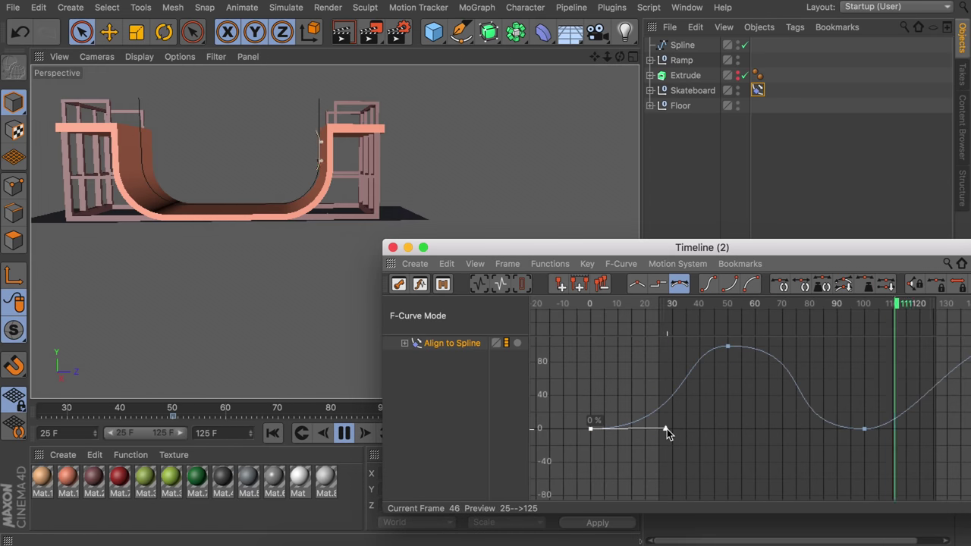
{"action": "left_click_drag", "start_coordinate": [795, 251], "coordinate": [594, 250]}
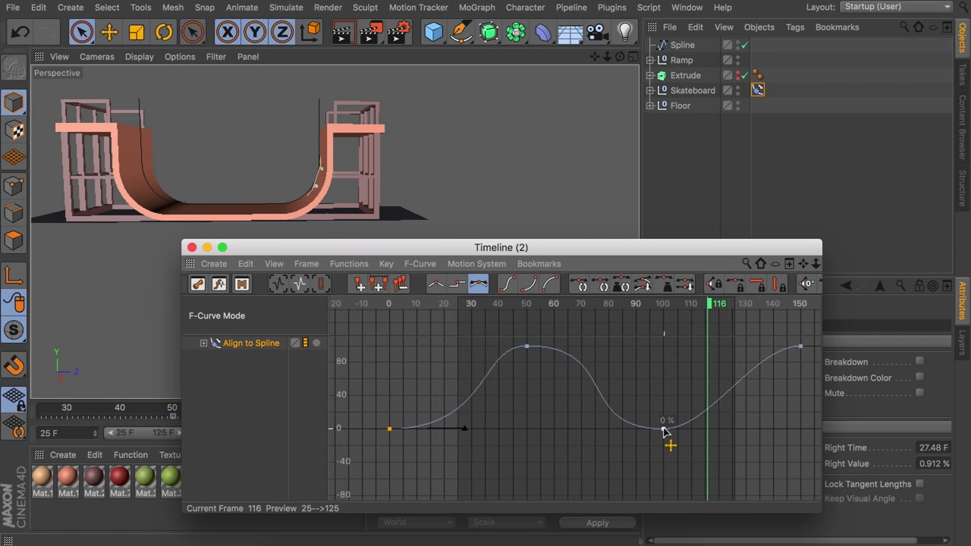
{"action": "left_click", "coordinate": [800, 347]}
{"action": "left_click", "coordinate": [192, 247]}
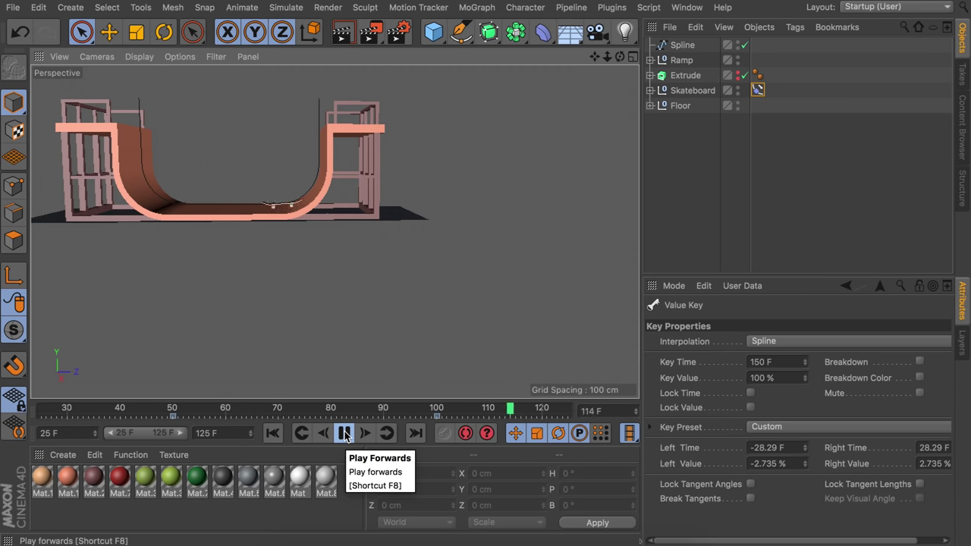
{"action": "left_click", "coordinate": [345, 433]}
Lengthen the frame 100 key's outgoing tangent to about 20.5 frames in the F-Curve timeline, preview the motion, and close the timeline
{"action": "left_click", "coordinate": [687, 7]}
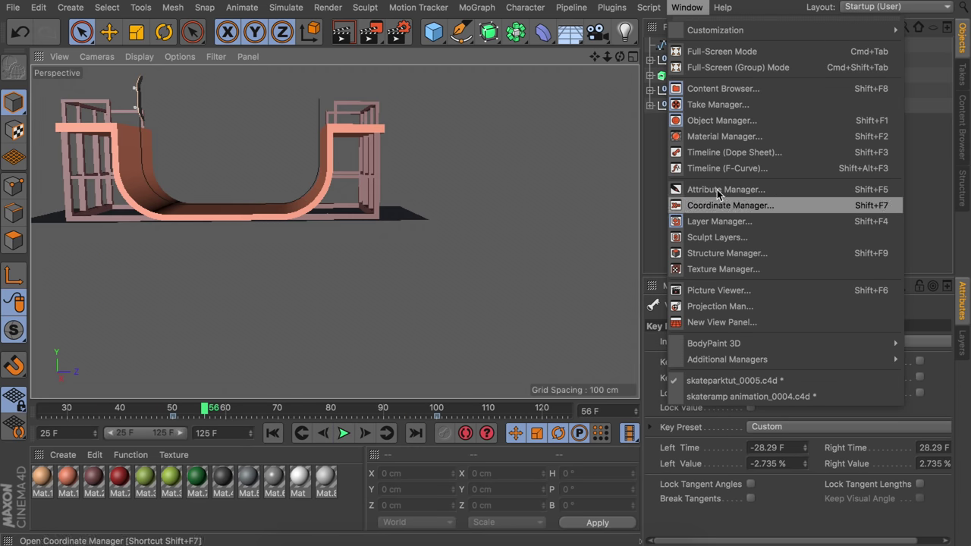
{"action": "left_click", "coordinate": [717, 168]}
{"action": "left_click", "coordinate": [692, 303]}
{"action": "mouse_move", "coordinate": [708, 306]}
{"action": "left_mouse_down"}
{"action": "mouse_move", "coordinate": [670, 303]}
{"action": "mouse_move", "coordinate": [698, 303]}
{"action": "left_mouse_up"}
{"action": "left_click", "coordinate": [664, 430]}
{"action": "left_click", "coordinate": [665, 429]}
{"action": "left_click_drag", "start_coordinate": [696, 429], "coordinate": [719, 428]}
{"action": "key", "text": "F8"}
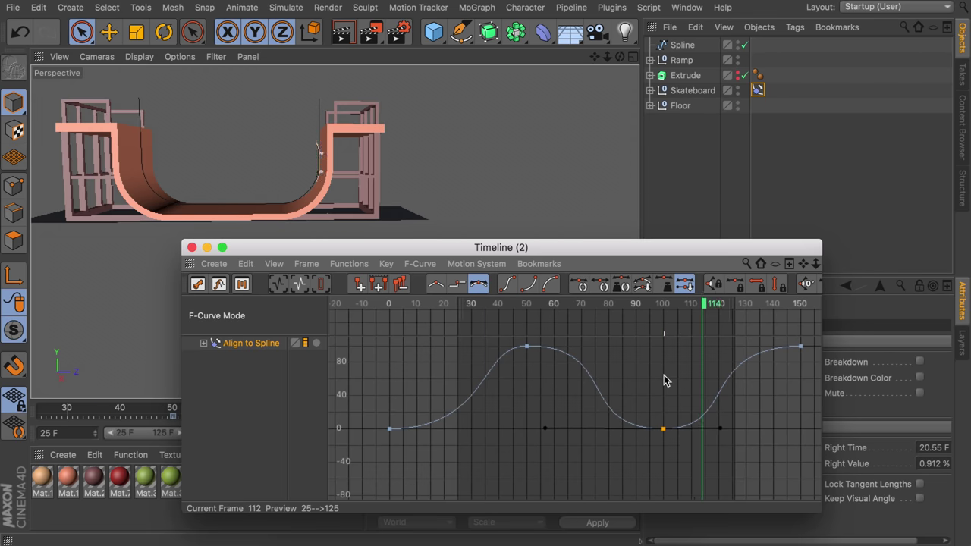
{"action": "left_click", "coordinate": [192, 247]}
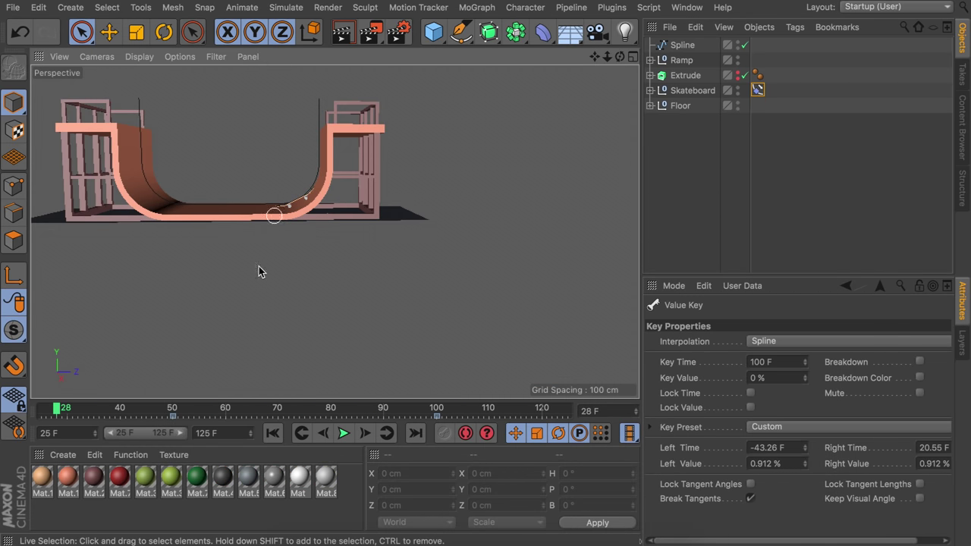
Compare the skateboard's late frames with frame 25 in a close-up Right view and set the animation's end frame to 117
{"action": "left_click_drag", "start_coordinate": [261, 409], "coordinate": [14, 408]}
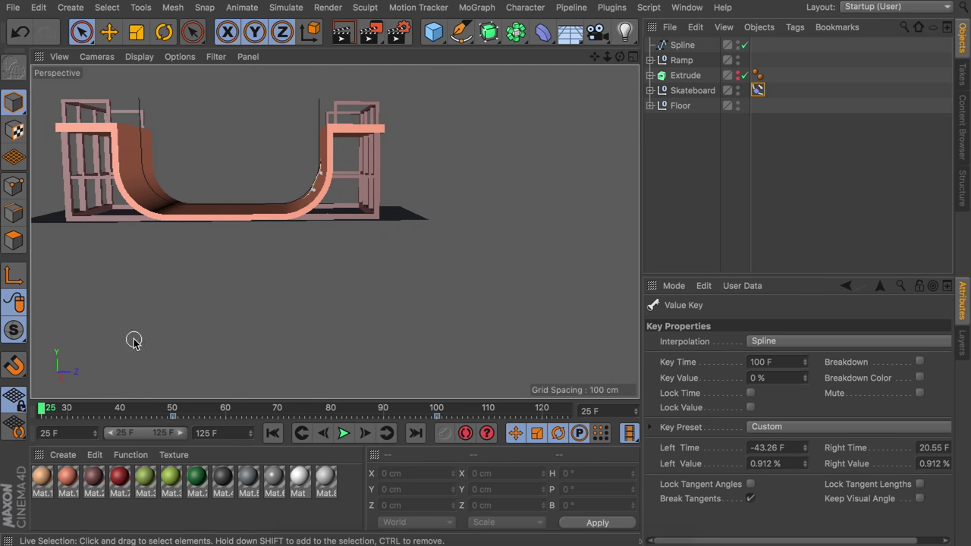
{"action": "middle_click", "coordinate": [306, 199]}
{"action": "middle_click", "coordinate": [217, 351]}
{"action": "scroll", "coordinate": [380, 285], "scroll_direction": "down", "scroll_amount": 5}
{"action": "scroll", "coordinate": [361, 342], "scroll_direction": "up", "scroll_amount": 6}
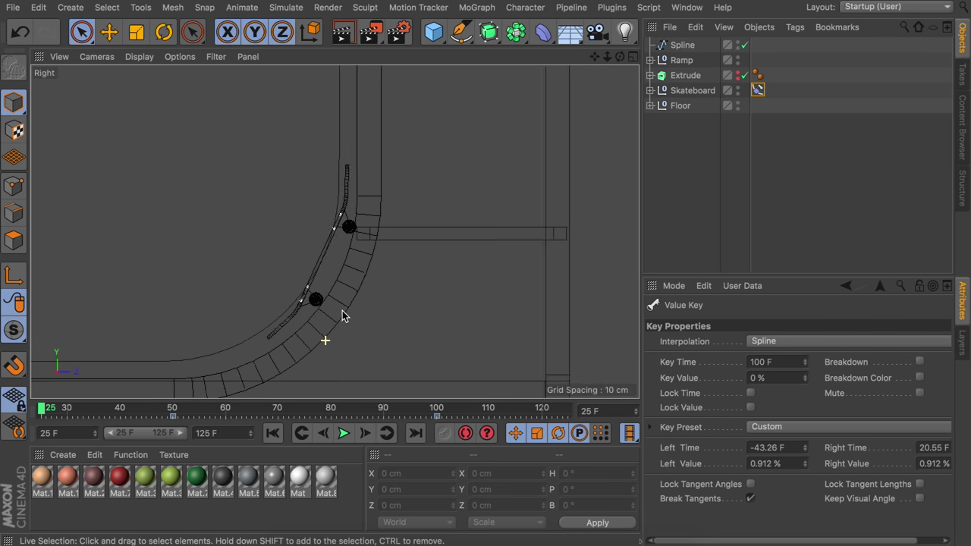
{"action": "middle_click_drag", "start_coordinate": [313, 357], "coordinate": [314, 355], "text": "alt"}
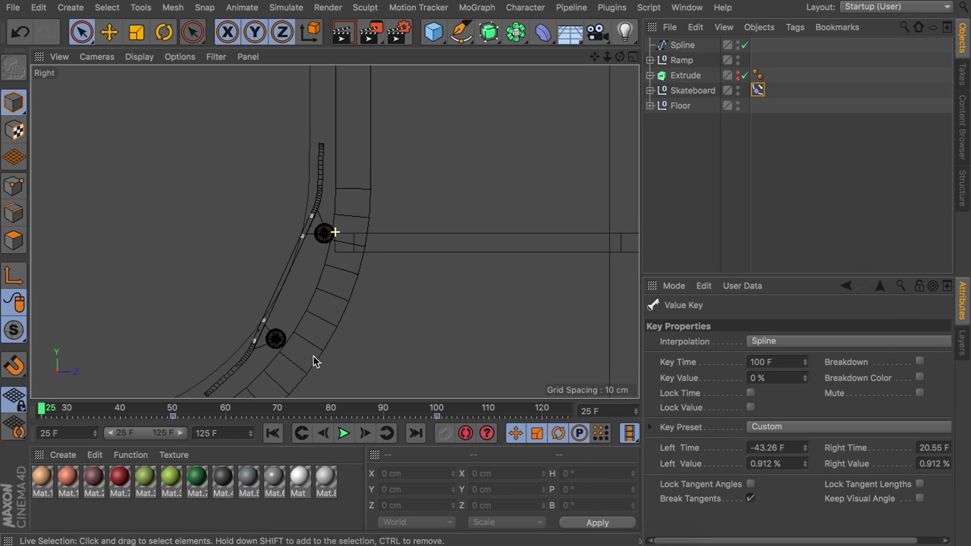
{"action": "left_click_drag", "start_coordinate": [121, 410], "coordinate": [522, 408]}
{"action": "left_click", "coordinate": [367, 433]}
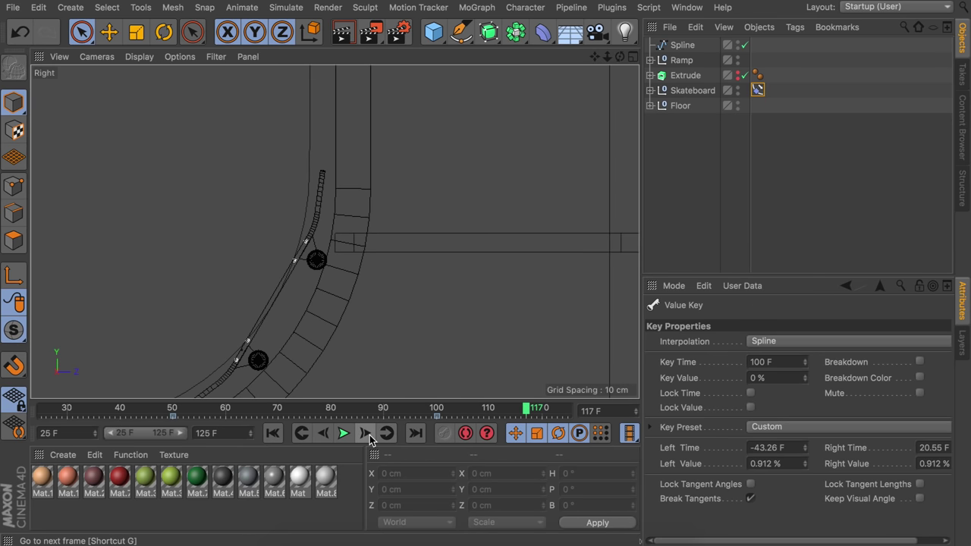
{"action": "left_click", "coordinate": [231, 434]}
{"action": "type", "text": "117"}
{"action": "key", "text": "Return"}
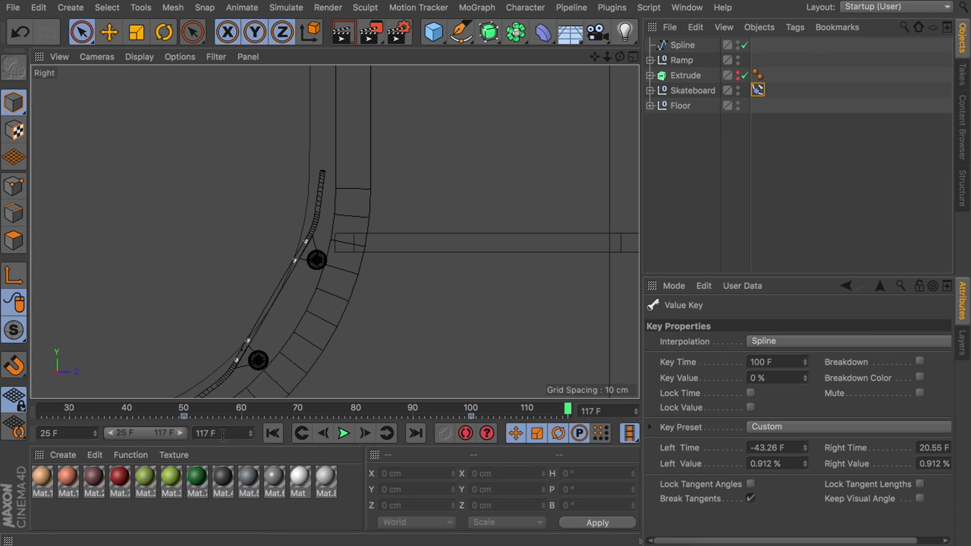
Preview the loop in the Perspective view and set the animation's end frame to 116
{"action": "middle_click", "coordinate": [256, 321]}
{"action": "middle_click", "coordinate": [204, 169]}
{"action": "left_click_drag", "start_coordinate": [224, 171], "coordinate": [344, 423], "text": "alt"}
{"action": "left_click", "coordinate": [344, 432]}
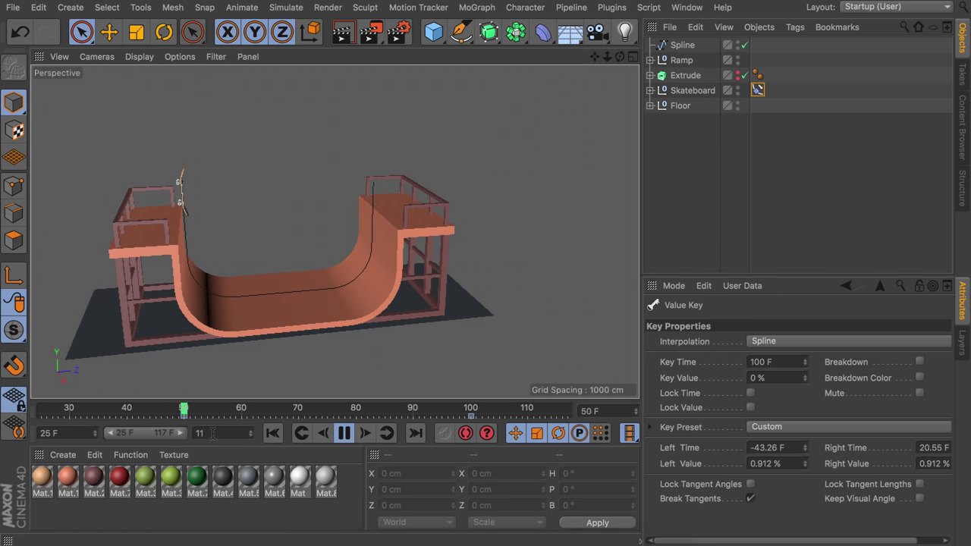
{"action": "key", "text": "Return"}
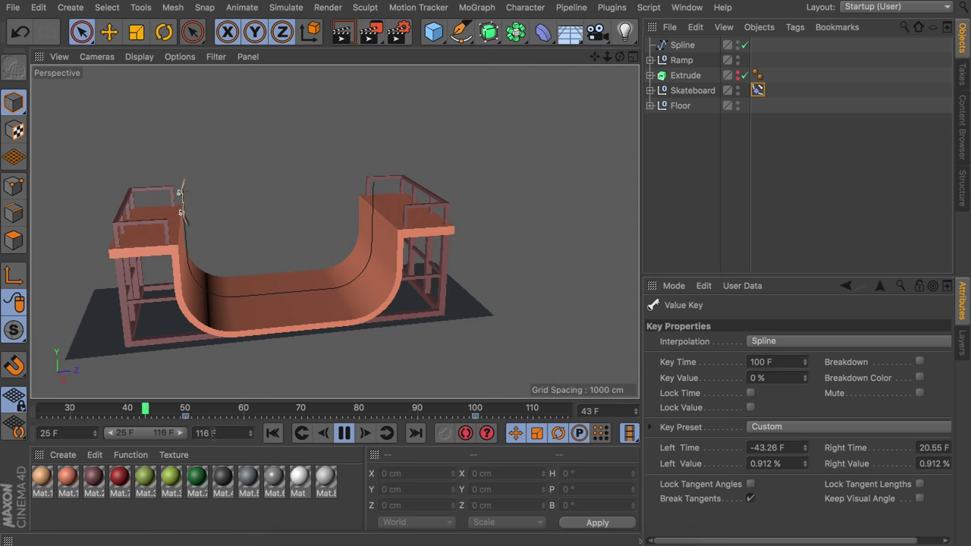
{"action": "left_click", "coordinate": [343, 432]}
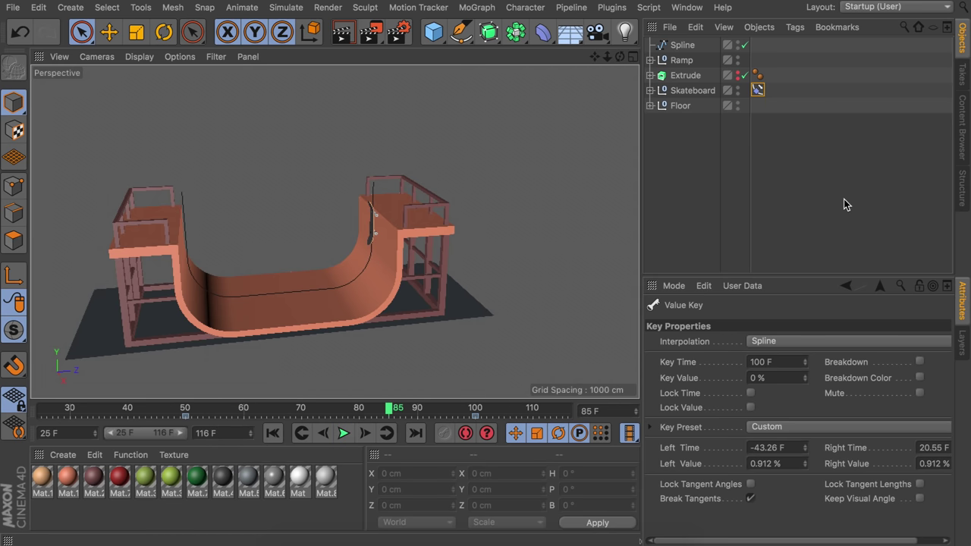
At frame 99, group the Skateboard's Symmetry and Polygon objects under a new null
{"action": "left_click", "coordinate": [807, 199]}
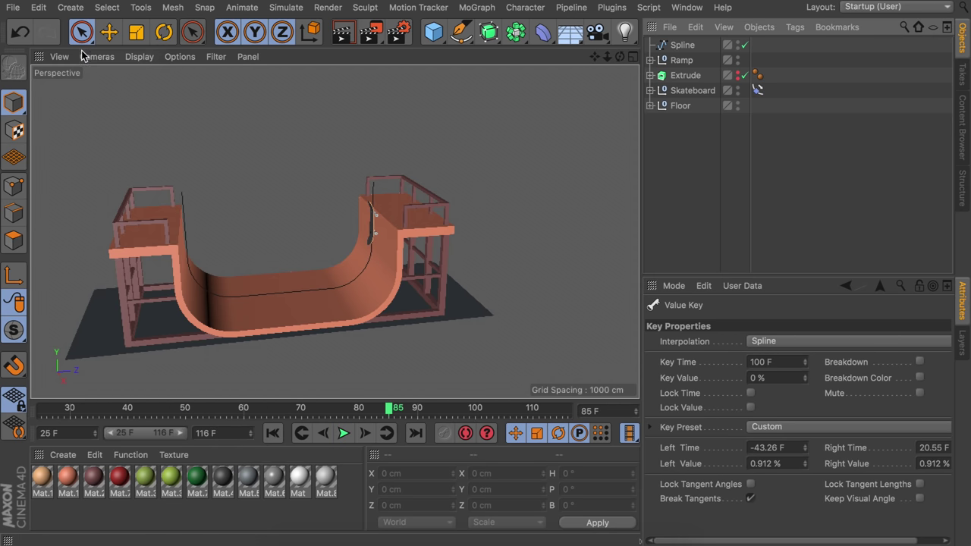
{"action": "left_click_drag", "start_coordinate": [371, 229], "coordinate": [432, 219], "text": "alt"}
{"action": "right_click_drag", "start_coordinate": [388, 215], "coordinate": [425, 182], "text": "alt"}
{"action": "left_click_drag", "start_coordinate": [379, 217], "coordinate": [395, 212], "text": "alt"}
{"action": "left_click_drag", "start_coordinate": [395, 410], "coordinate": [473, 407]}
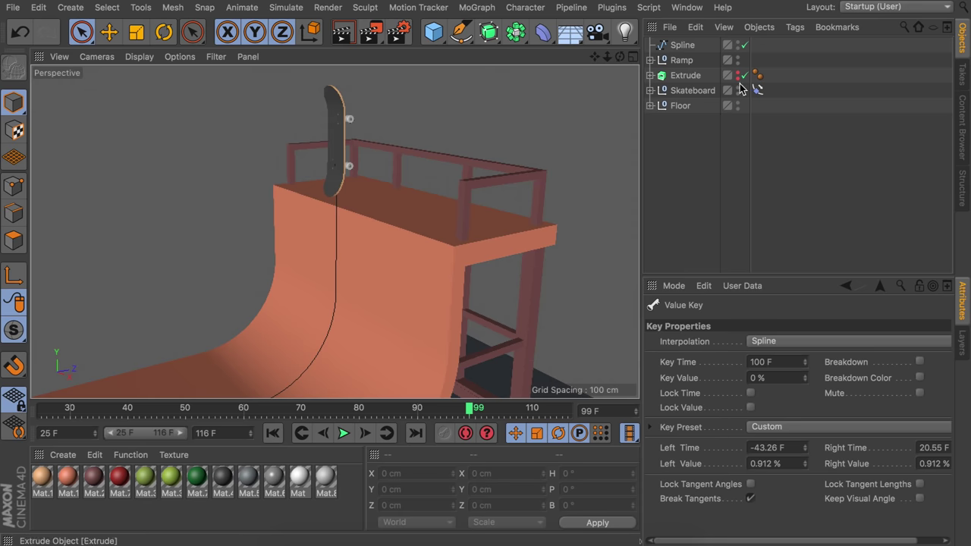
{"action": "left_click", "coordinate": [692, 91]}
{"action": "left_click", "coordinate": [650, 90]}
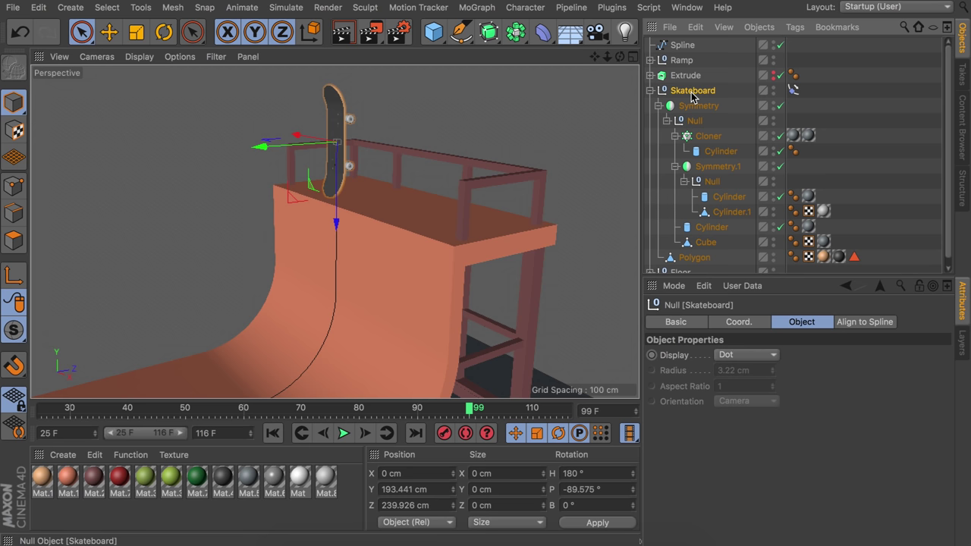
{"action": "left_click", "coordinate": [688, 107]}
{"action": "scroll", "coordinate": [719, 150], "scroll_direction": "down", "scroll_amount": 1}
{"action": "left_click", "coordinate": [658, 99]}
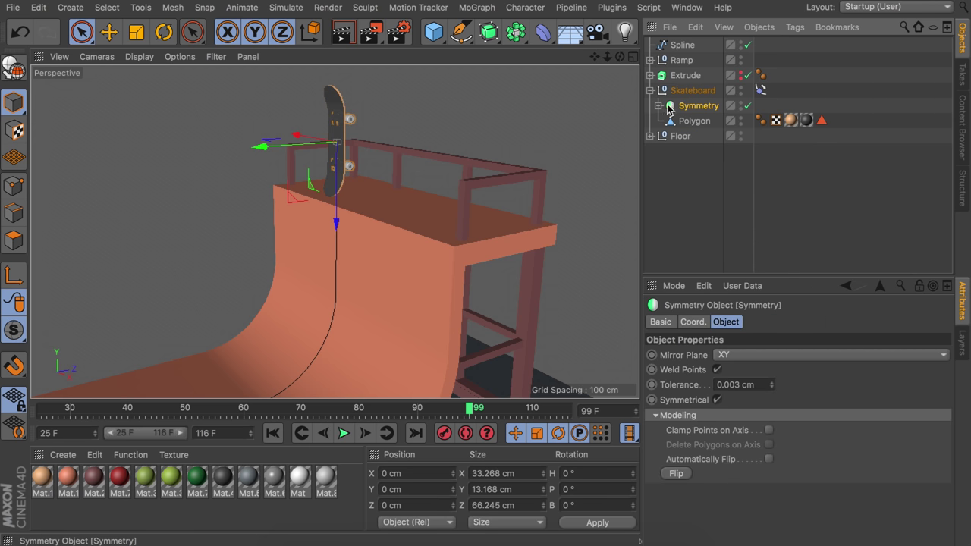
{"action": "left_click", "coordinate": [691, 124], "text": "ctrl"}
{"action": "key", "text": "alt+g"}
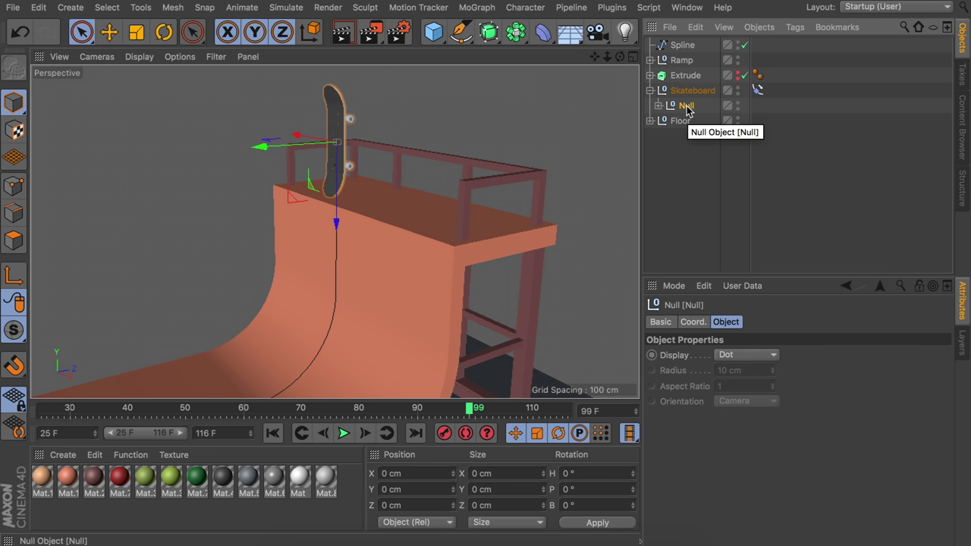
Rename the new null inside Skateboard as Rotate
{"action": "double_click", "coordinate": [687, 107]}
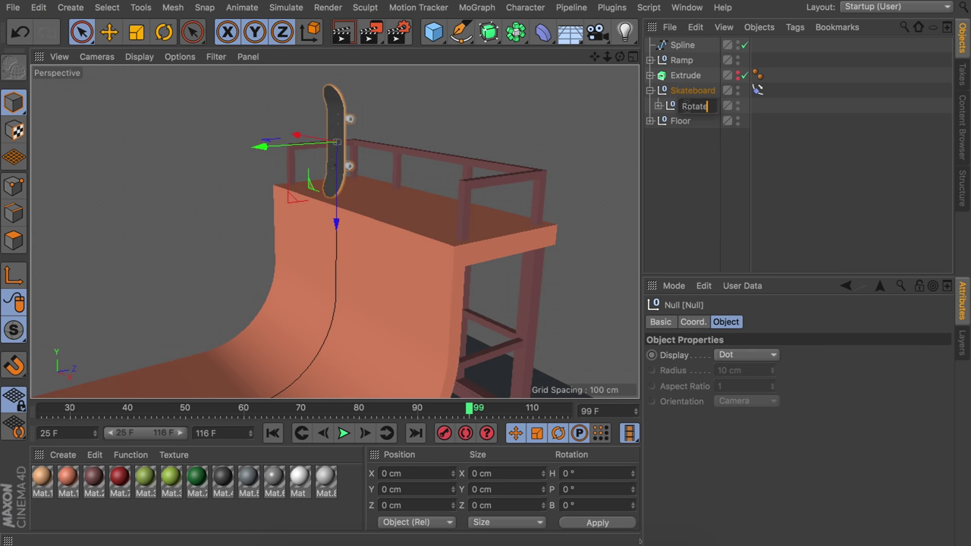
{"action": "type", "text": "Rotate"}
{"action": "key", "text": "Return"}
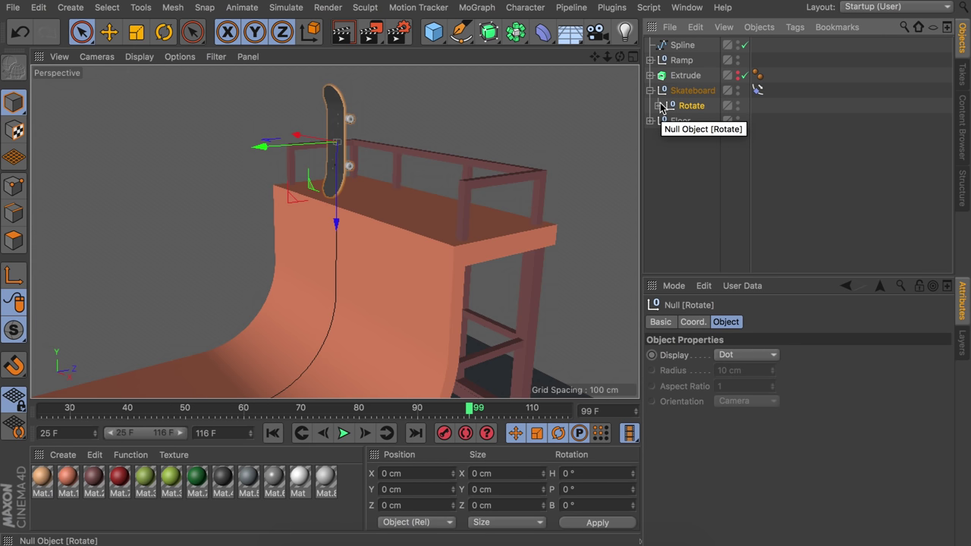
Group the contents of the Rotate null into two more nested nulls, one inside the other
{"action": "left_click", "coordinate": [659, 105]}
{"action": "left_click", "coordinate": [693, 122]}
{"action": "left_click", "coordinate": [701, 136], "text": "shift"}
{"action": "key", "text": "alt+g"}
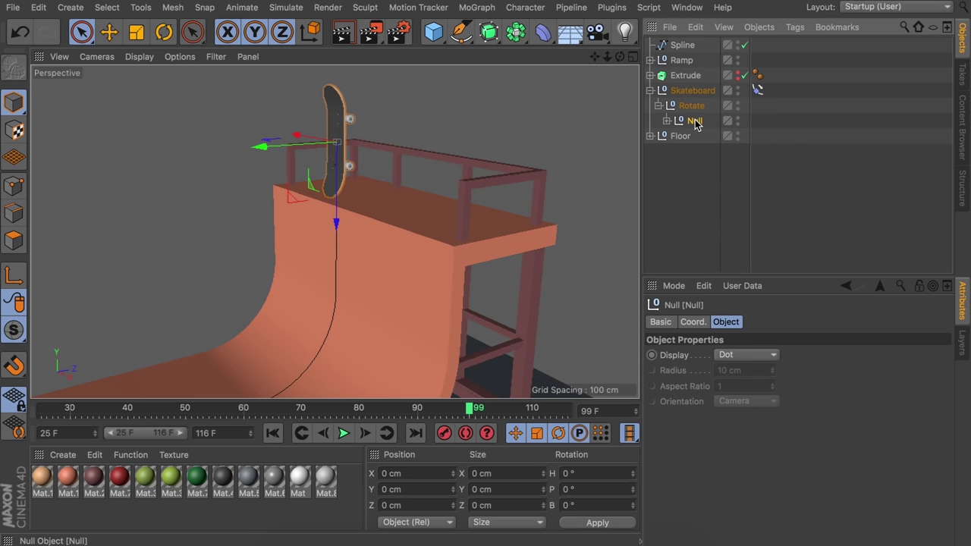
{"action": "double_click", "coordinate": [695, 121]}
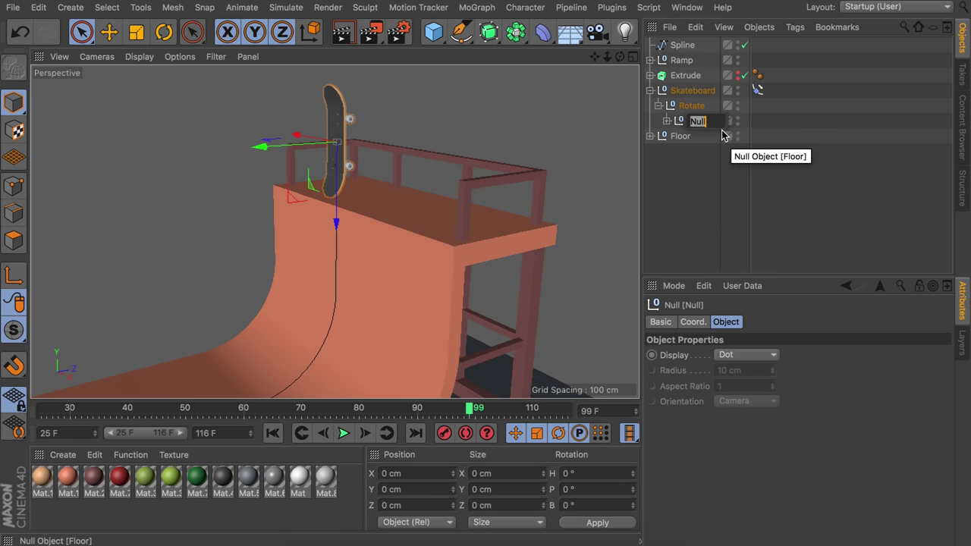
{"action": "left_click", "coordinate": [693, 123]}
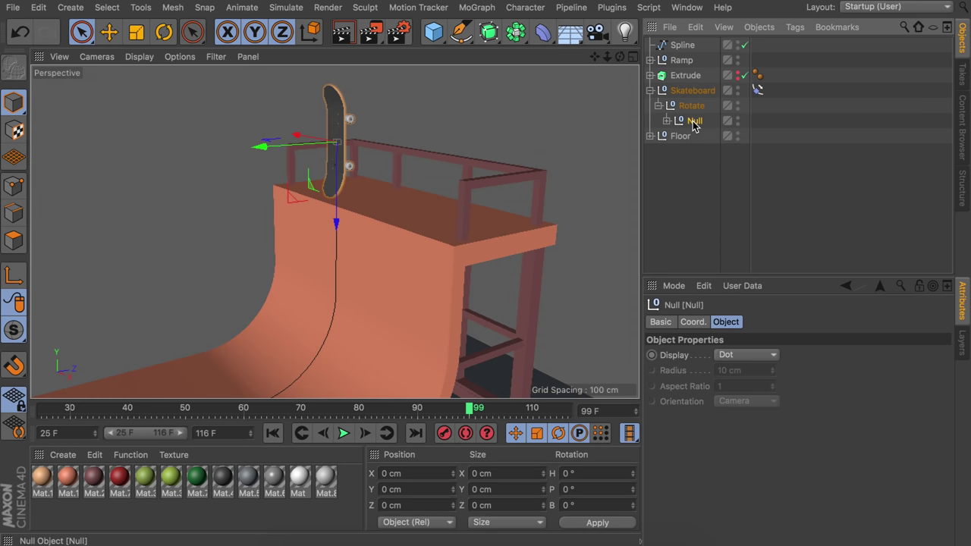
{"action": "left_click", "coordinate": [666, 121]}
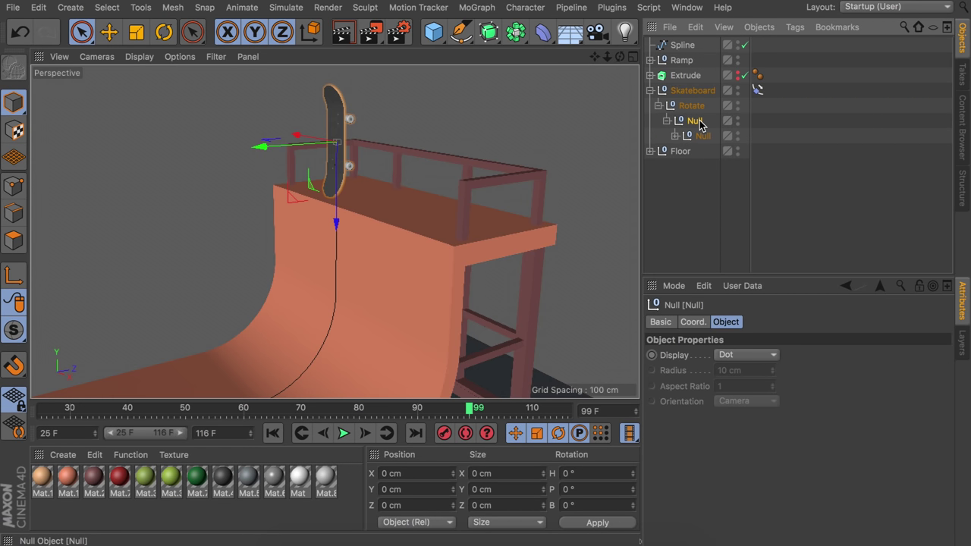
Rename the outer nested null as flip and the inner one as steer
{"action": "double_click", "coordinate": [695, 123]}
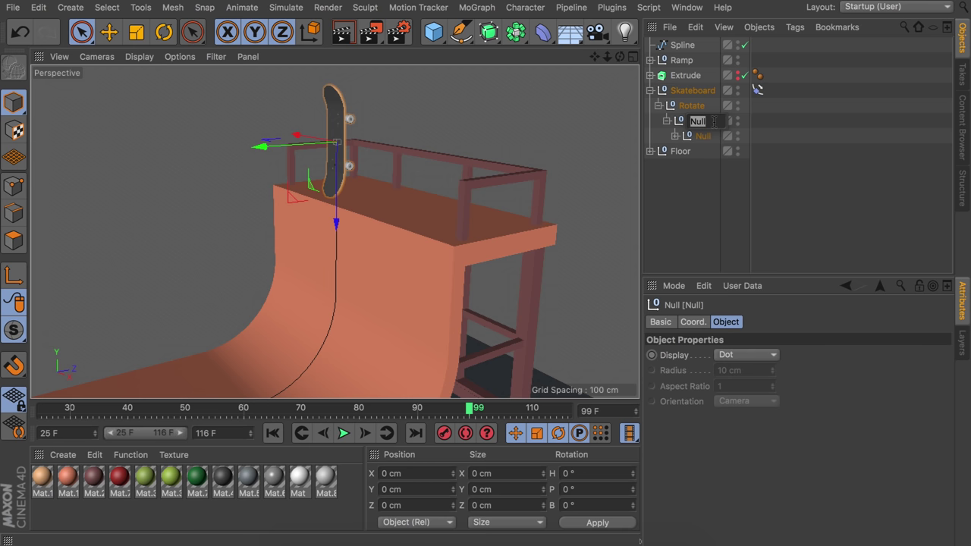
{"action": "type", "text": "flip"}
{"action": "key", "text": "Return"}
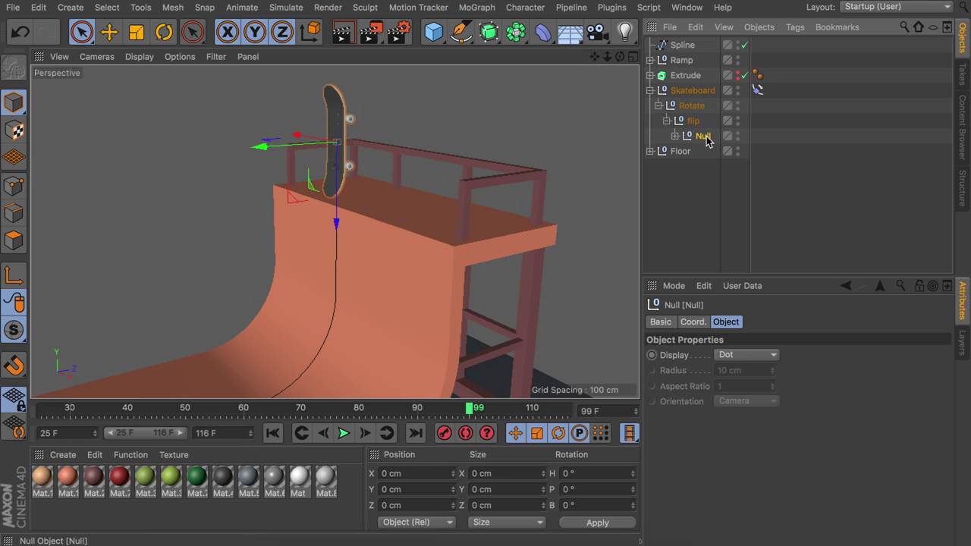
{"action": "double_click", "coordinate": [705, 136]}
{"action": "type", "text": "steer"}
{"action": "key", "text": "Return"}
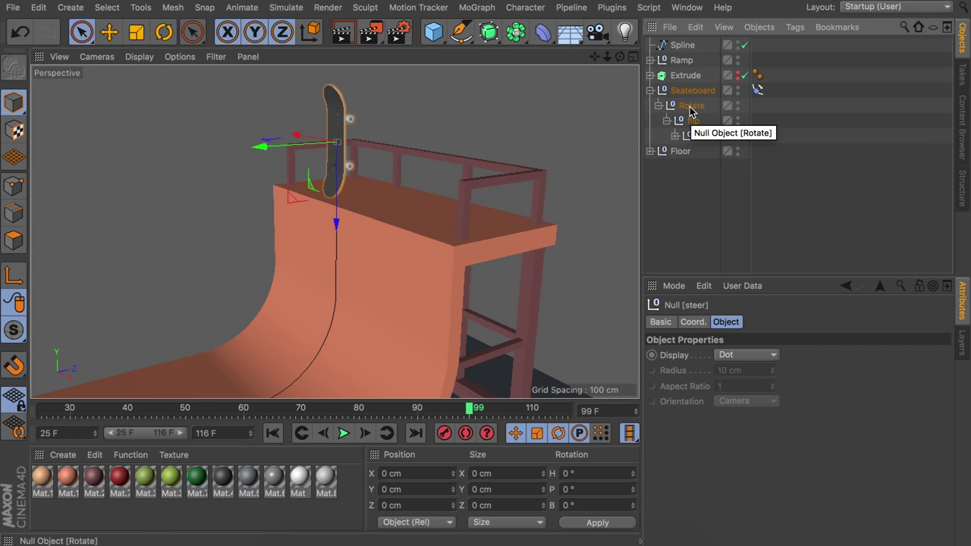
Record a key for the Rotate null at frame 89, turn its heading by 180°, and record another key at frame 109
{"action": "left_click", "coordinate": [690, 111]}
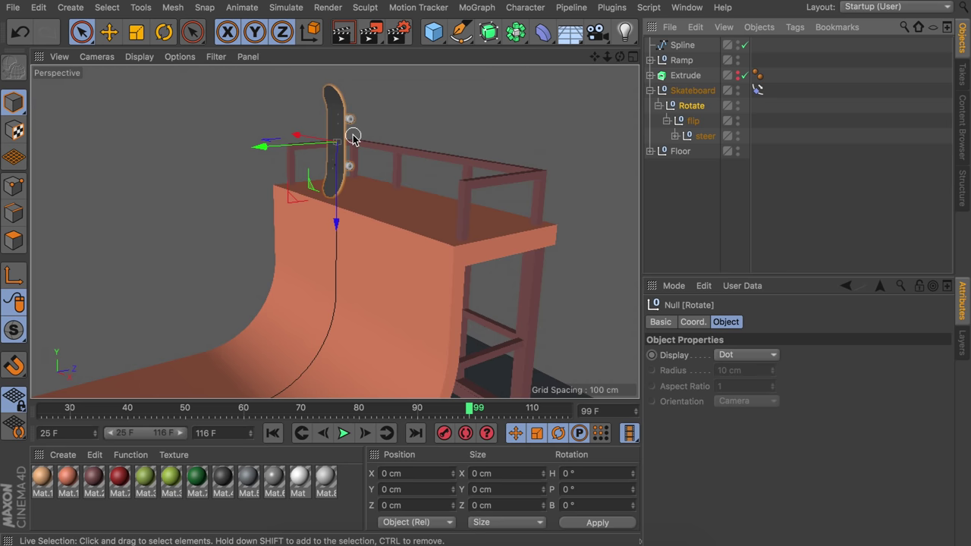
{"action": "left_click_drag", "start_coordinate": [472, 409], "coordinate": [408, 408]}
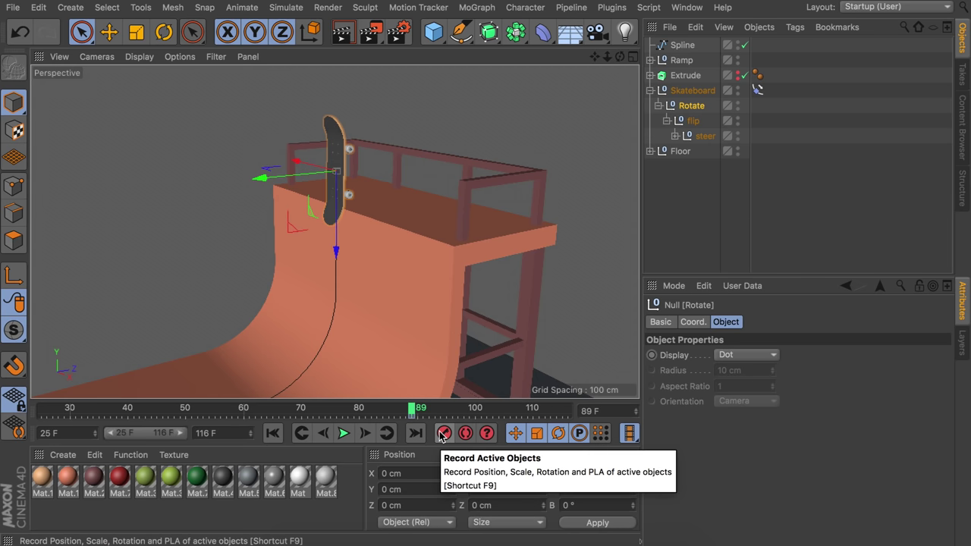
{"action": "left_click_drag", "start_coordinate": [414, 409], "coordinate": [500, 410]}
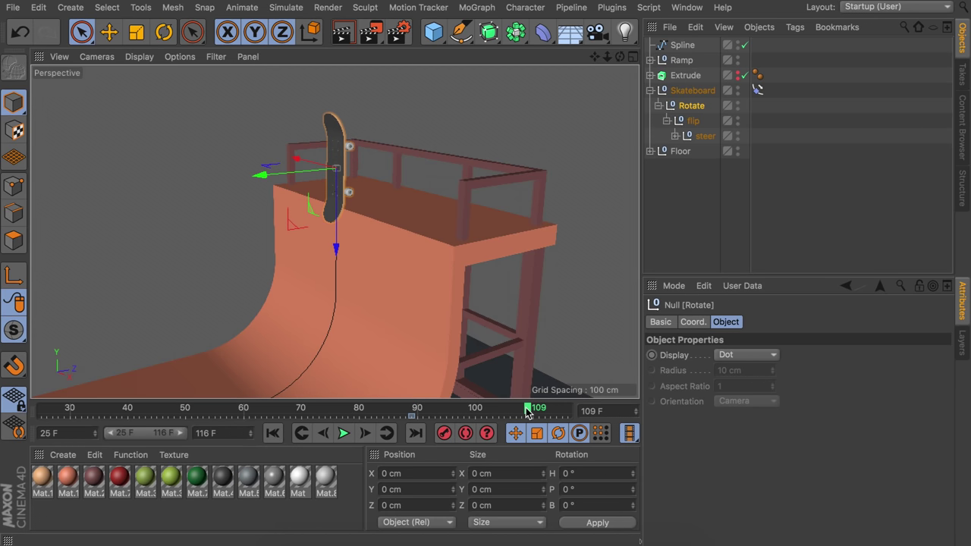
{"action": "key", "text": "r"}
{"action": "left_click_drag", "start_coordinate": [364, 165], "coordinate": [321, 245]}
{"action": "left_click_drag", "start_coordinate": [360, 415], "coordinate": [563, 420]}
Record a Rotate null key at frame 43 and turn its heading to 180° at frame 62 at the opposite ramp end
{"action": "left_click_drag", "start_coordinate": [343, 289], "coordinate": [199, 274], "text": "alt"}
{"action": "left_click_drag", "start_coordinate": [463, 414], "coordinate": [146, 406]}
{"action": "left_click", "coordinate": [445, 434]}
{"action": "left_click_drag", "start_coordinate": [220, 410], "coordinate": [256, 409]}
{"action": "left_click_drag", "start_coordinate": [226, 176], "coordinate": [209, 309], "text": "shift"}
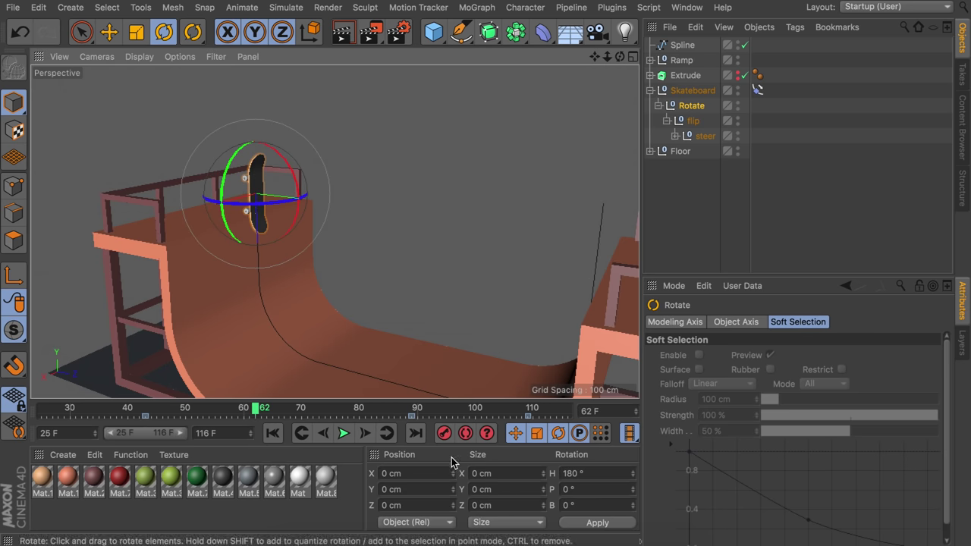
Play the animation with the whole ramp in view and check the skateboard's rotation between the jumps, around frame 73
{"action": "left_click", "coordinate": [344, 433]}
{"action": "left_click", "coordinate": [794, 208]}
{"action": "left_click_drag", "start_coordinate": [408, 267], "coordinate": [424, 305], "text": "alt"}
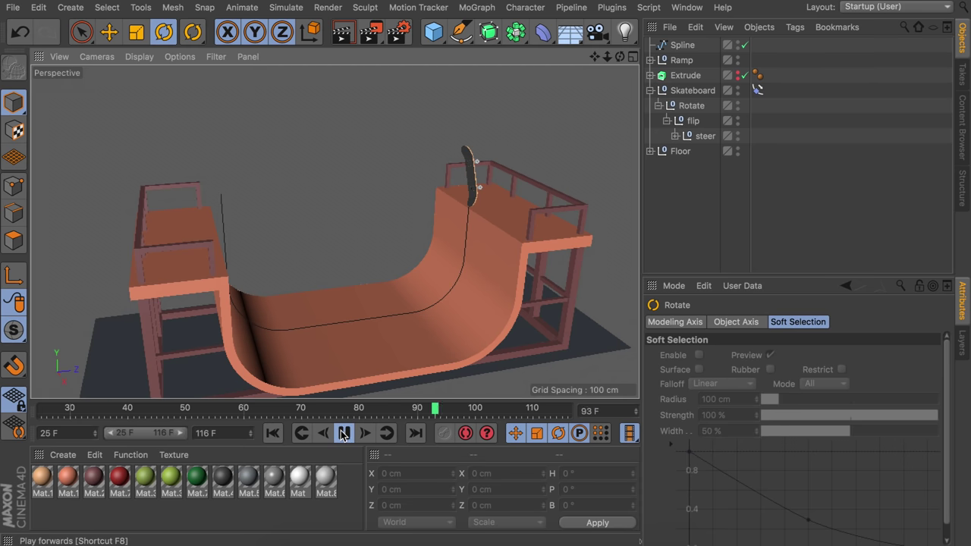
{"action": "left_click_drag", "start_coordinate": [237, 410], "coordinate": [320, 410]}
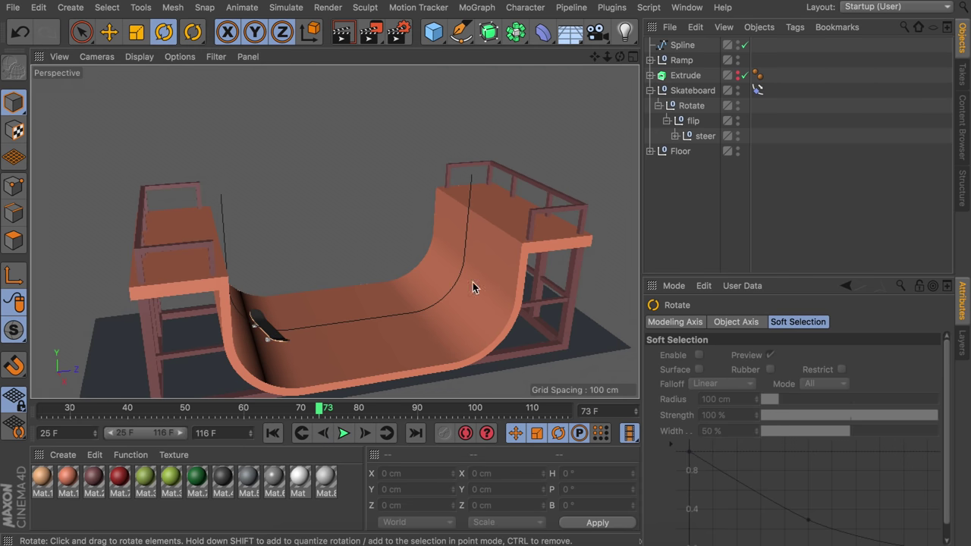
Replace the Rotate null's keys before frame 89 with a 0° heading key at frame 62 and a -180° heading key at frame 40
{"action": "left_click", "coordinate": [689, 106]}
{"action": "left_click", "coordinate": [257, 410]}
{"action": "left_click_drag", "start_coordinate": [282, 416], "coordinate": [58, 416]}
{"action": "key", "text": "Delete"}
{"action": "left_click_drag", "start_coordinate": [432, 417], "coordinate": [364, 418]}
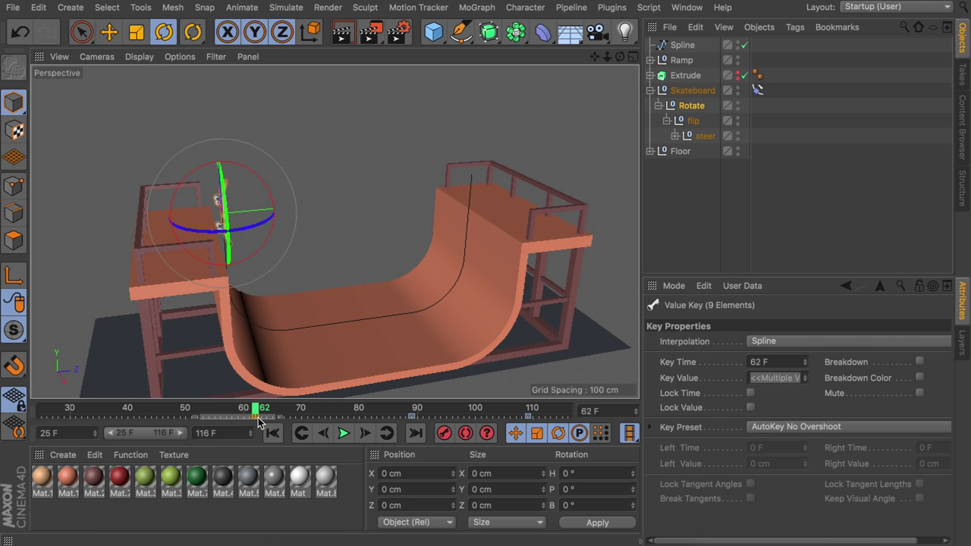
{"action": "left_click_drag", "start_coordinate": [284, 418], "coordinate": [129, 409]}
{"action": "left_click_drag", "start_coordinate": [190, 326], "coordinate": [275, 279], "text": "alt"}
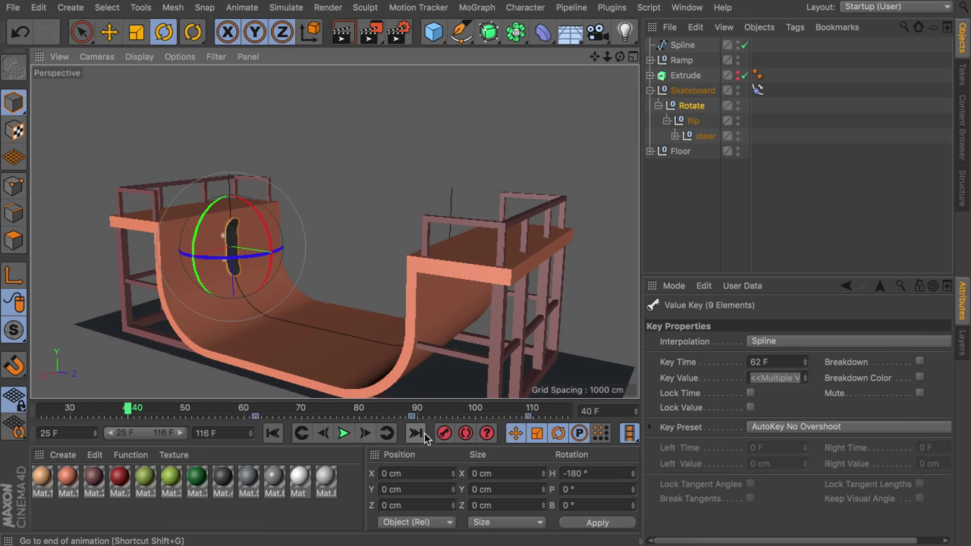
Replay the animation and inspect the skateboard's turns at both ramp ends, including frames 106 to 109
{"action": "left_click", "coordinate": [343, 433]}
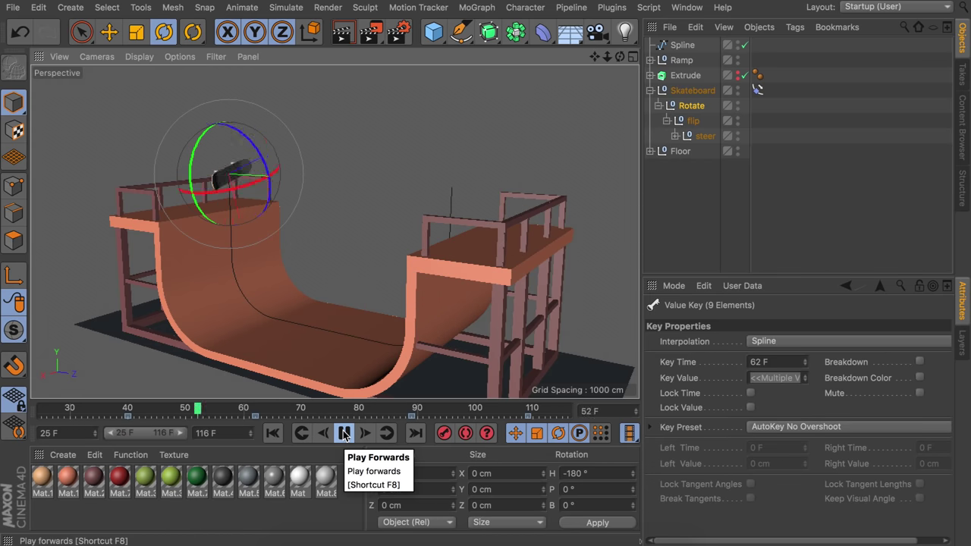
{"action": "left_click", "coordinate": [345, 435]}
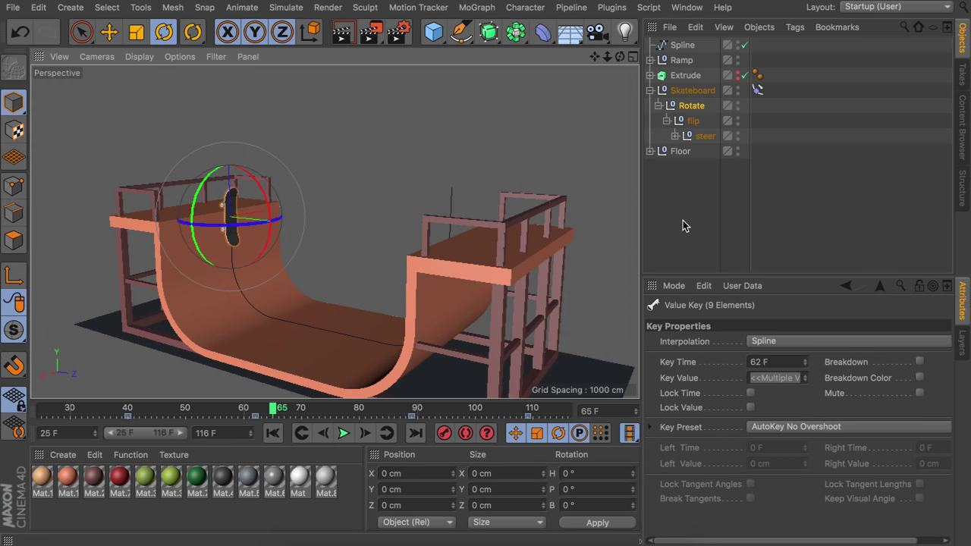
{"action": "left_click_drag", "start_coordinate": [124, 409], "coordinate": [512, 421]}
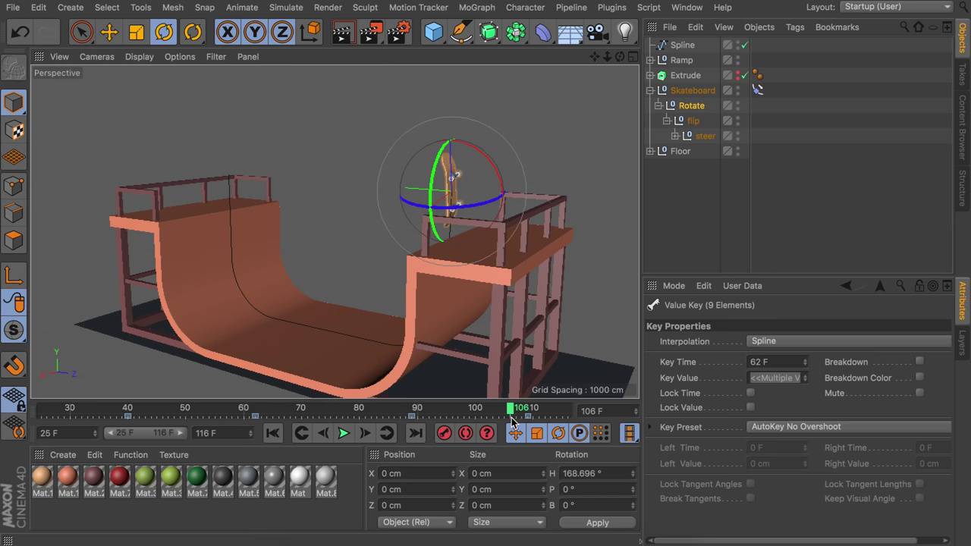
{"action": "left_click_drag", "start_coordinate": [451, 286], "coordinate": [536, 281], "text": "alt"}
{"action": "left_click", "coordinate": [745, 208]}
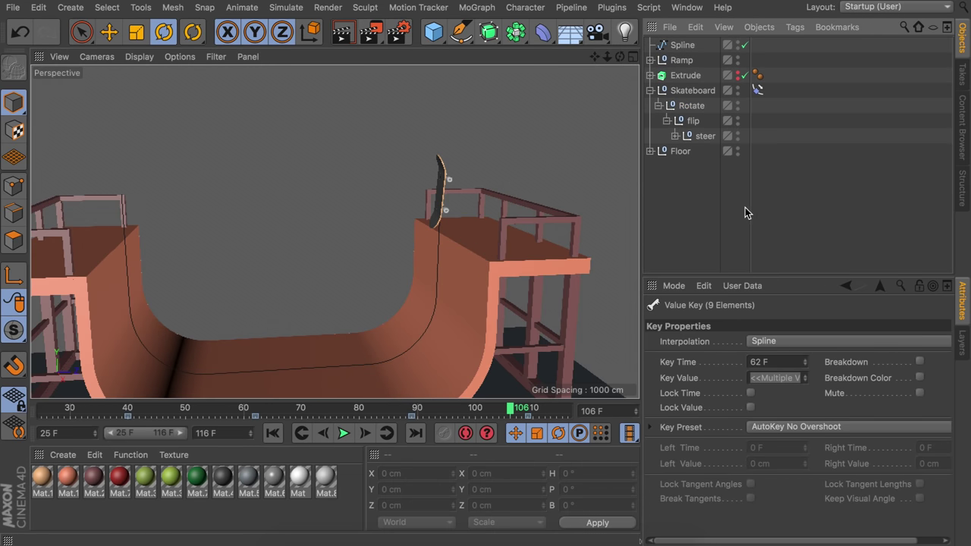
{"action": "left_click_drag", "start_coordinate": [405, 319], "coordinate": [478, 317], "text": "alt"}
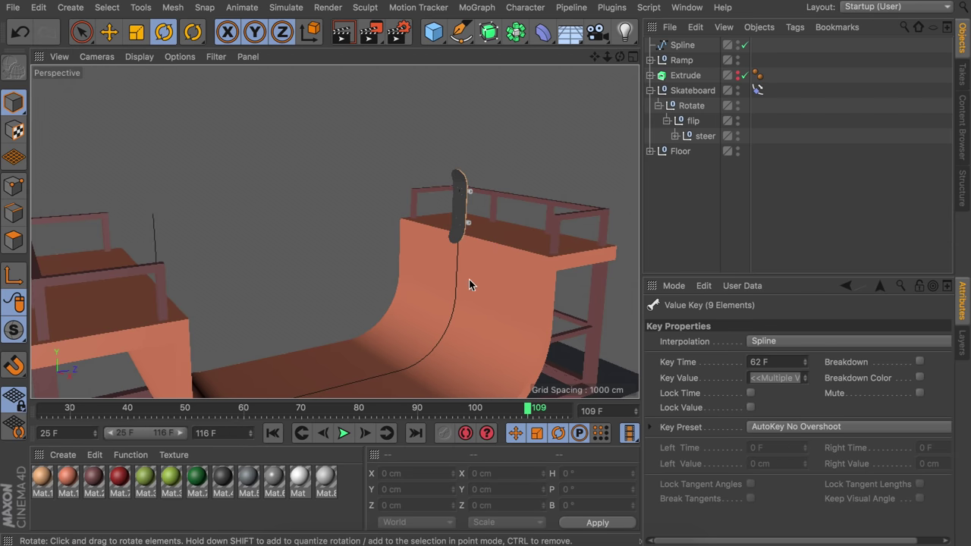
Move the Spline sideways to X -62.577 cm and record its position key at frame 42
{"action": "left_click", "coordinate": [683, 46]}
{"action": "left_click_drag", "start_coordinate": [453, 408], "coordinate": [129, 408]}
{"action": "key", "text": "e"}
{"action": "left_click_drag", "start_coordinate": [412, 336], "coordinate": [433, 319]}
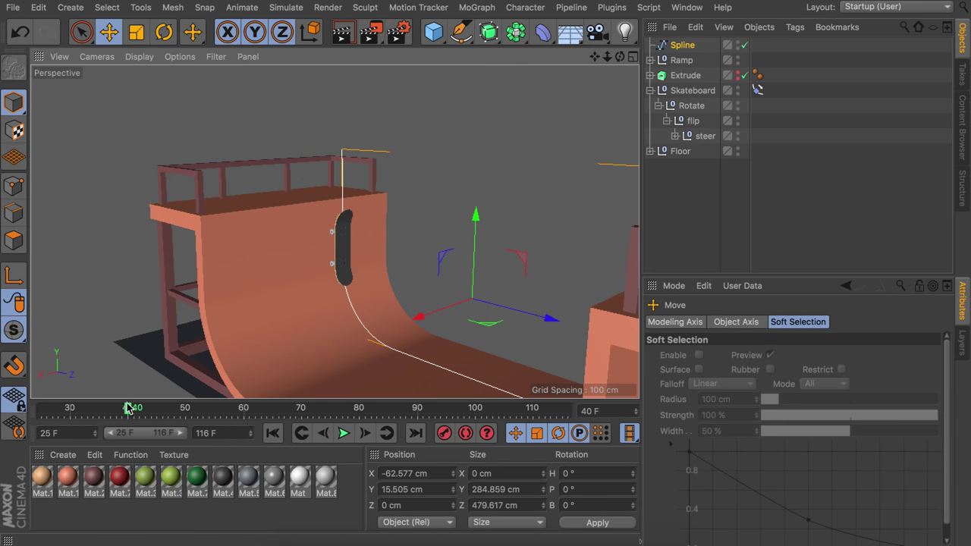
{"action": "left_click_drag", "start_coordinate": [129, 409], "coordinate": [141, 412]}
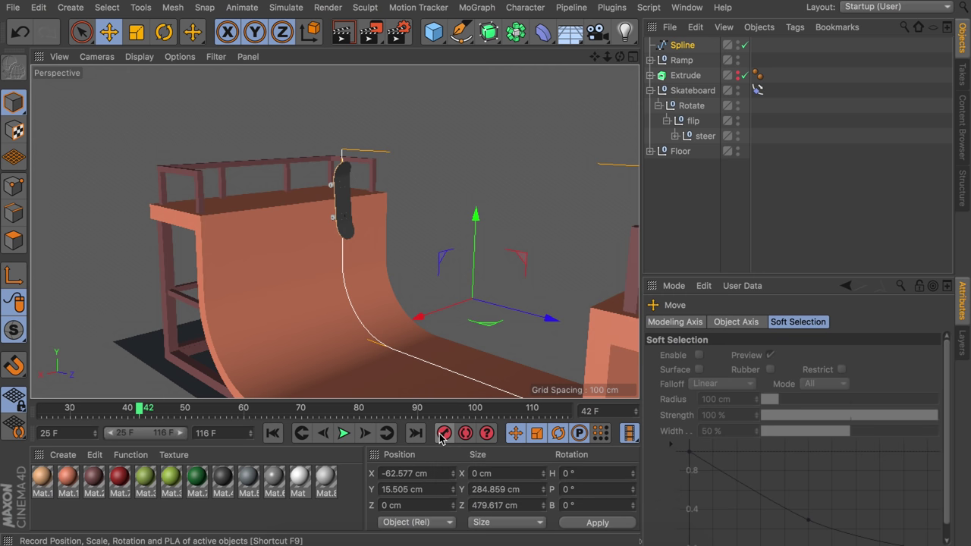
Move the Spline to X 10.888 cm, record its key at frame 61, and go to frame 87 at the opposite ramp end
{"action": "left_click_drag", "start_coordinate": [144, 410], "coordinate": [173, 410]}
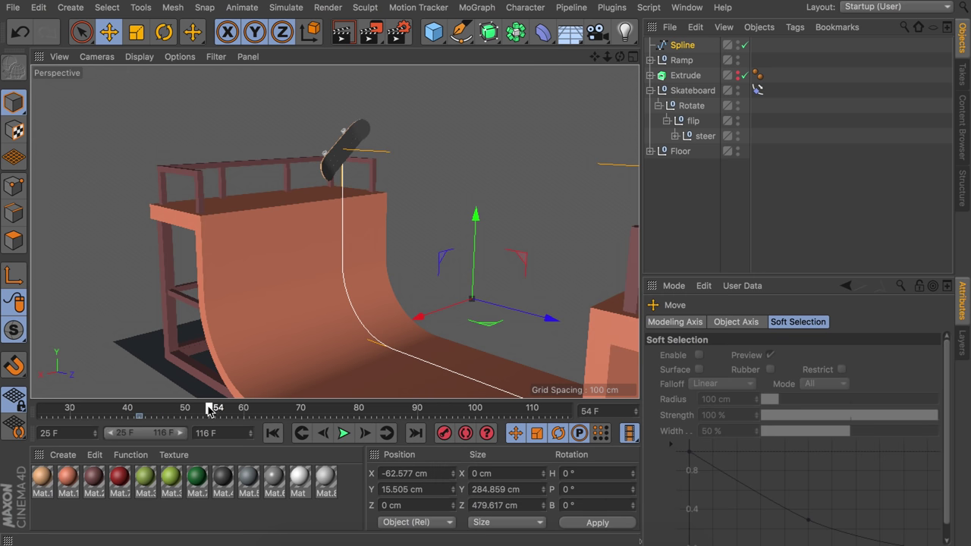
{"action": "left_click_drag", "start_coordinate": [418, 317], "coordinate": [381, 341]}
{"action": "left_click_drag", "start_coordinate": [122, 412], "coordinate": [366, 424]}
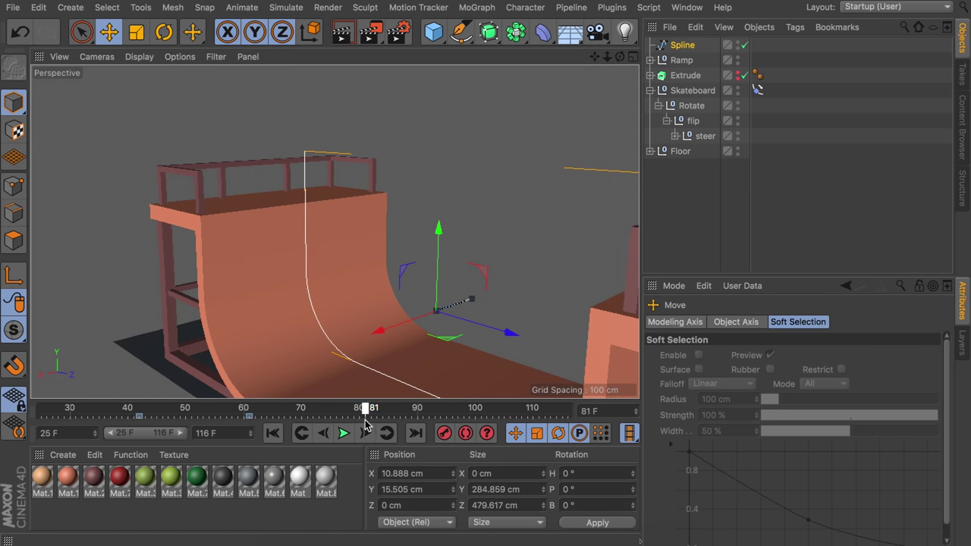
{"action": "mouse_move", "coordinate": [347, 351]}
{"action": "left_mouse_down", "text": "alt"}
{"action": "mouse_move", "coordinate": [373, 369]}
{"action": "mouse_move", "coordinate": [362, 362]}
{"action": "left_mouse_up", "text": "alt"}
{"action": "left_click", "coordinate": [404, 409]}
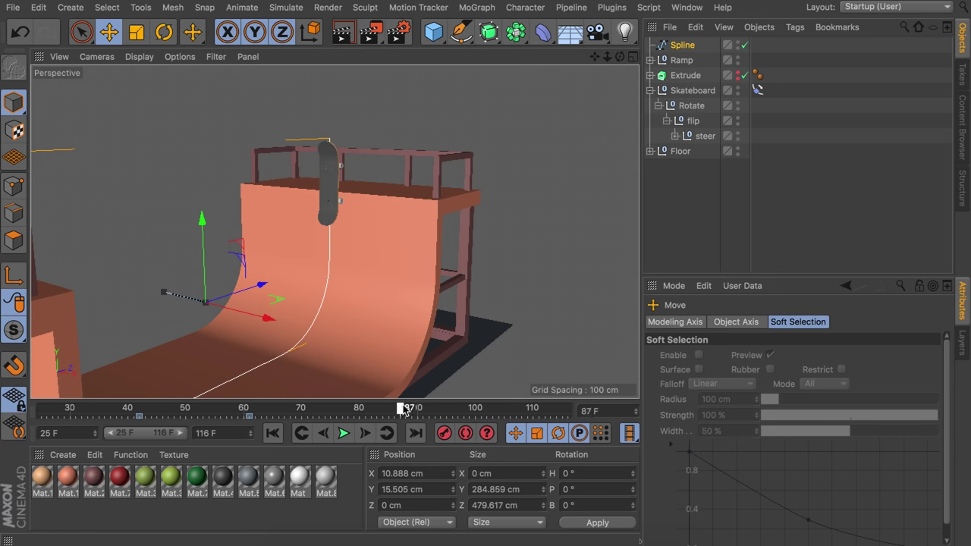
Record the Spline's position key at frame 88, copy its frame 42 key to frame 108, and replay the animation
{"action": "left_click_drag", "start_coordinate": [425, 411], "coordinate": [522, 411]}
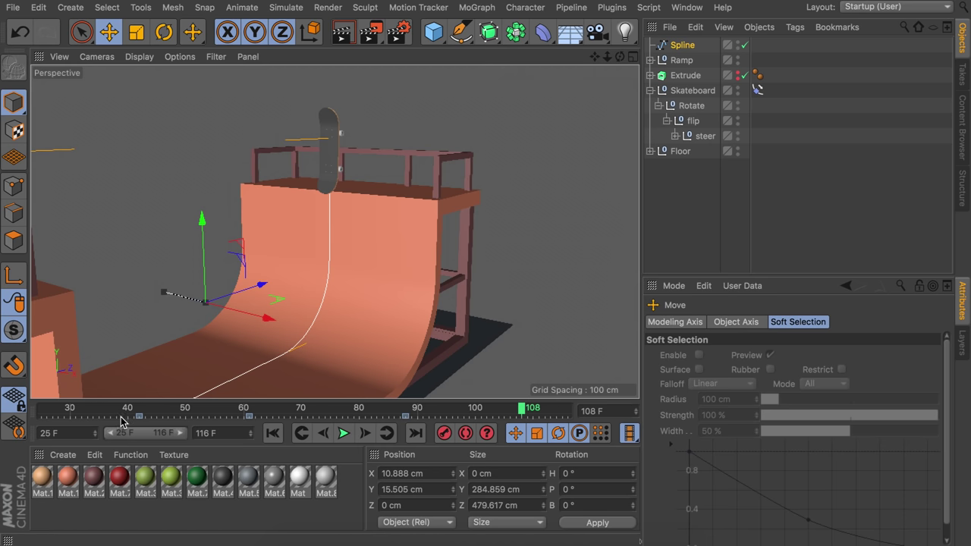
{"action": "left_click_drag", "start_coordinate": [122, 418], "coordinate": [146, 416]}
{"action": "left_click_drag", "start_coordinate": [285, 419], "coordinate": [508, 421]}
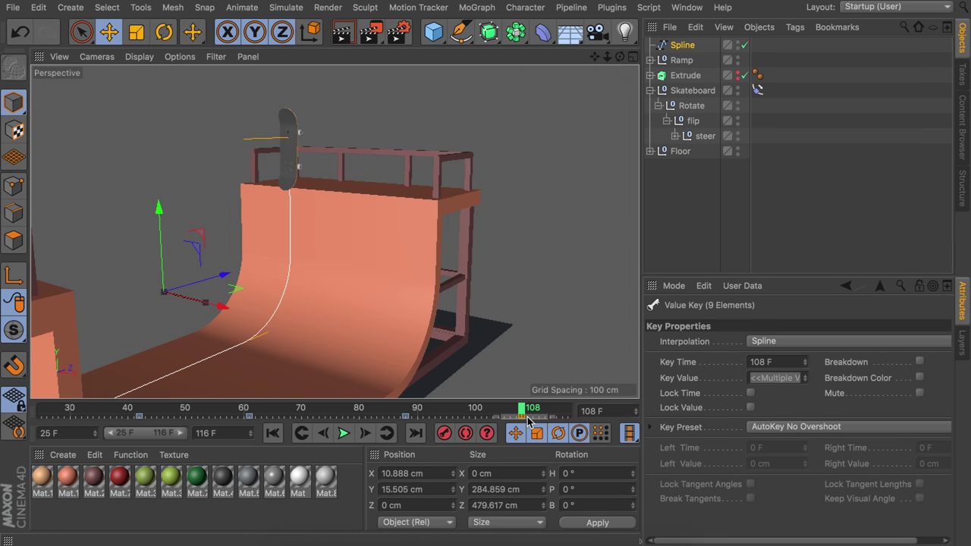
{"action": "left_click", "coordinate": [514, 218]}
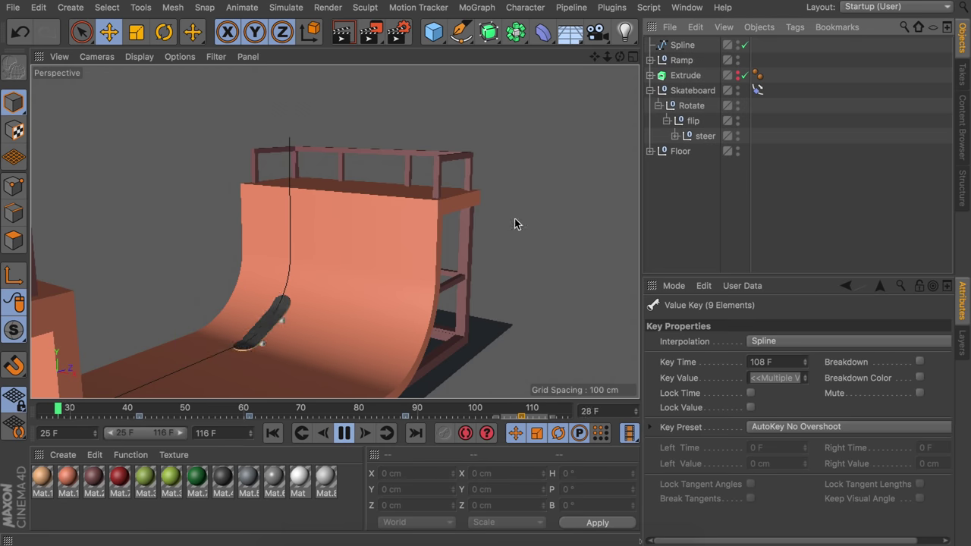
{"action": "left_click_drag", "start_coordinate": [514, 218], "coordinate": [389, 250], "text": "alt"}
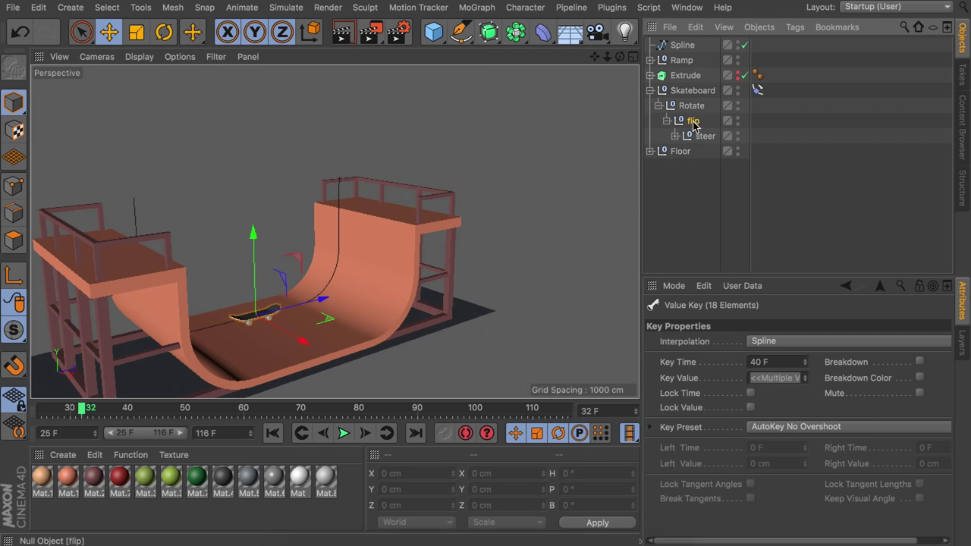
Record a flip null key at frame 90, rotate the null in mid-air, and record its rotation key at frame 105
{"action": "left_click", "coordinate": [692, 121]}
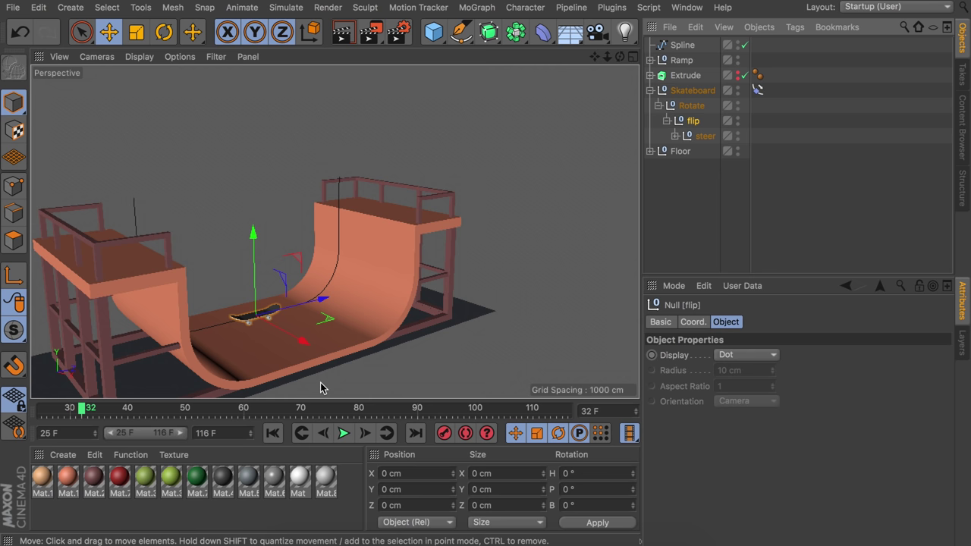
{"action": "left_click", "coordinate": [253, 409]}
{"action": "left_click_drag", "start_coordinate": [420, 403], "coordinate": [500, 410]}
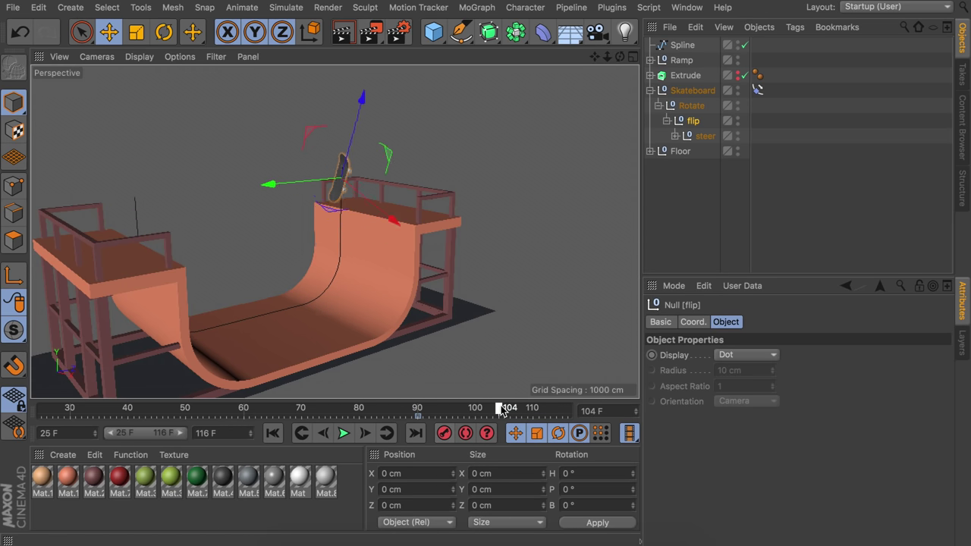
{"action": "key", "text": "r"}
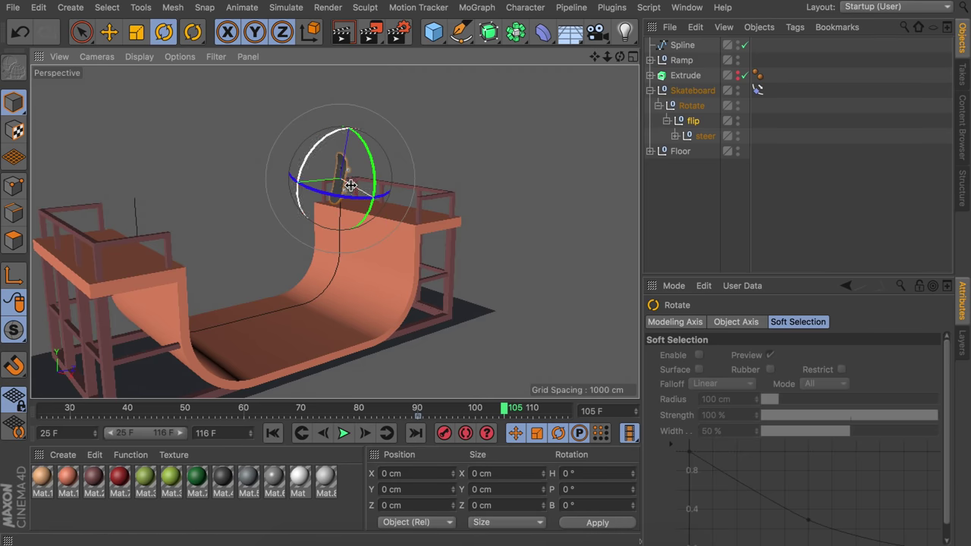
{"action": "left_click_drag", "start_coordinate": [350, 203], "coordinate": [264, 101]}
{"action": "left_click_drag", "start_coordinate": [464, 184], "coordinate": [368, 234]}
Shift the flip null's two keys to frames 87 and 108 and replay the animation
{"action": "left_click_drag", "start_coordinate": [389, 417], "coordinate": [300, 425]}
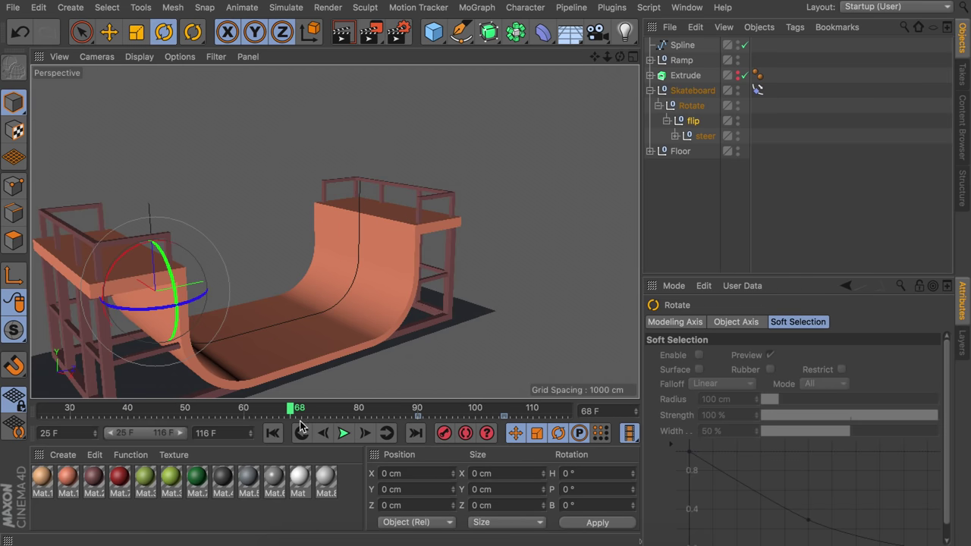
{"action": "left_click", "coordinate": [769, 189]}
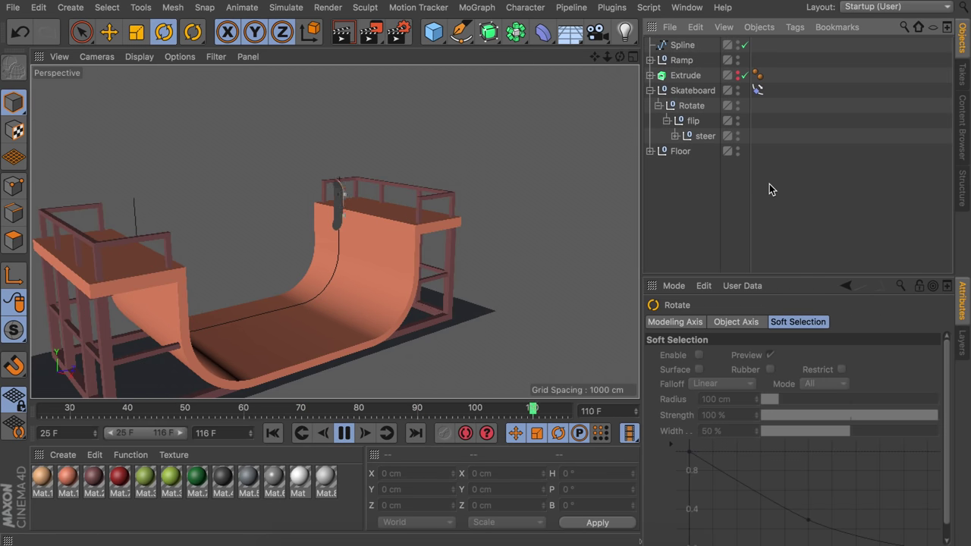
{"action": "left_click", "coordinate": [703, 119]}
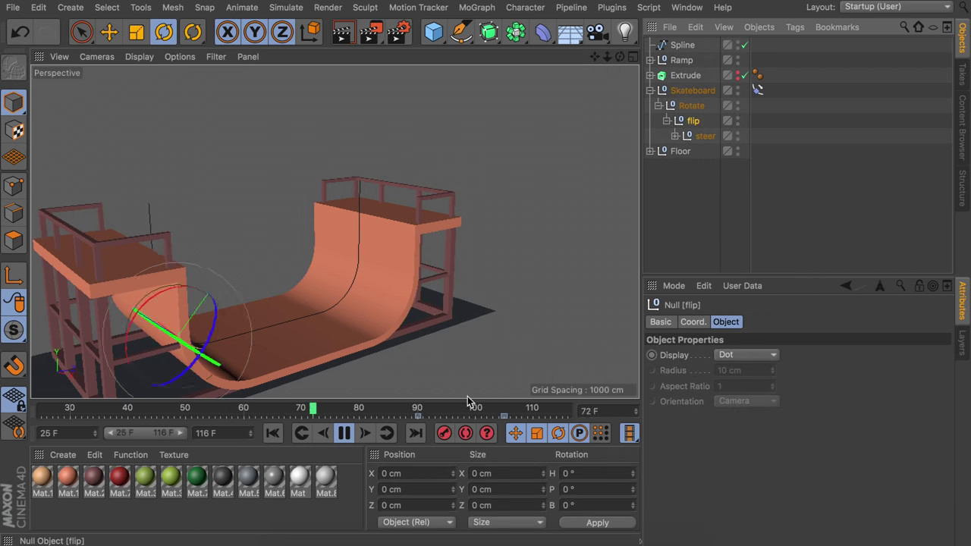
{"action": "left_click_drag", "start_coordinate": [502, 415], "coordinate": [522, 416]}
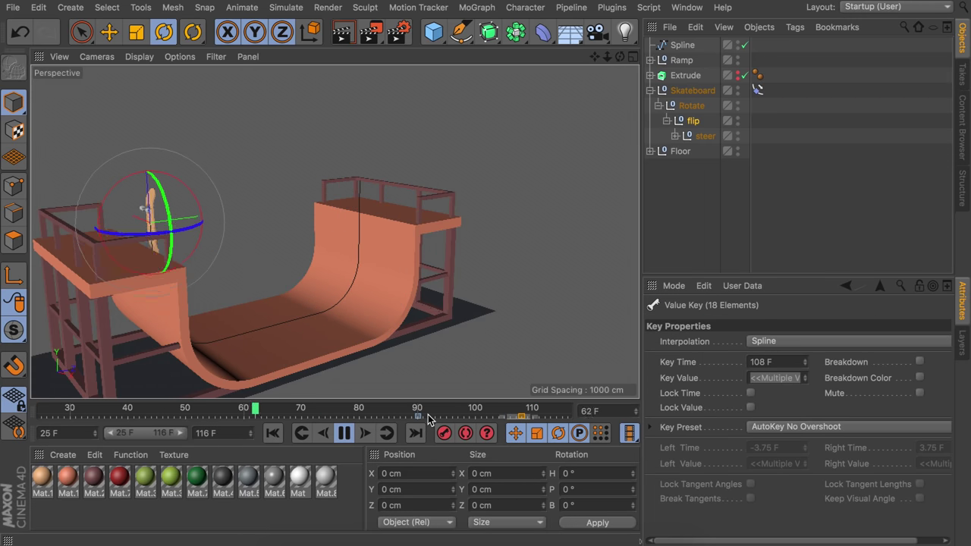
{"action": "left_click", "coordinate": [409, 417]}
{"action": "left_click_drag", "start_coordinate": [409, 417], "coordinate": [399, 417]}
{"action": "left_click", "coordinate": [774, 241]}
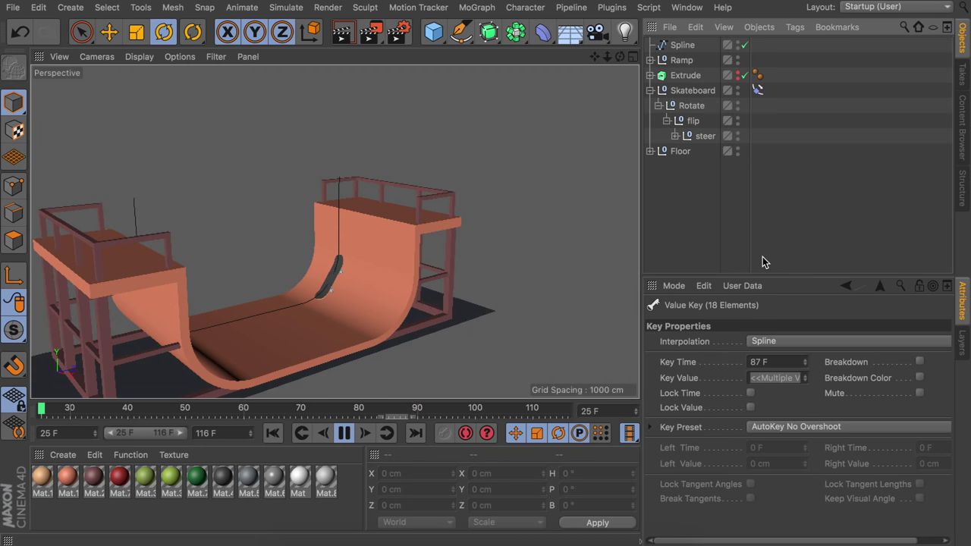
{"action": "left_click", "coordinate": [342, 434]}
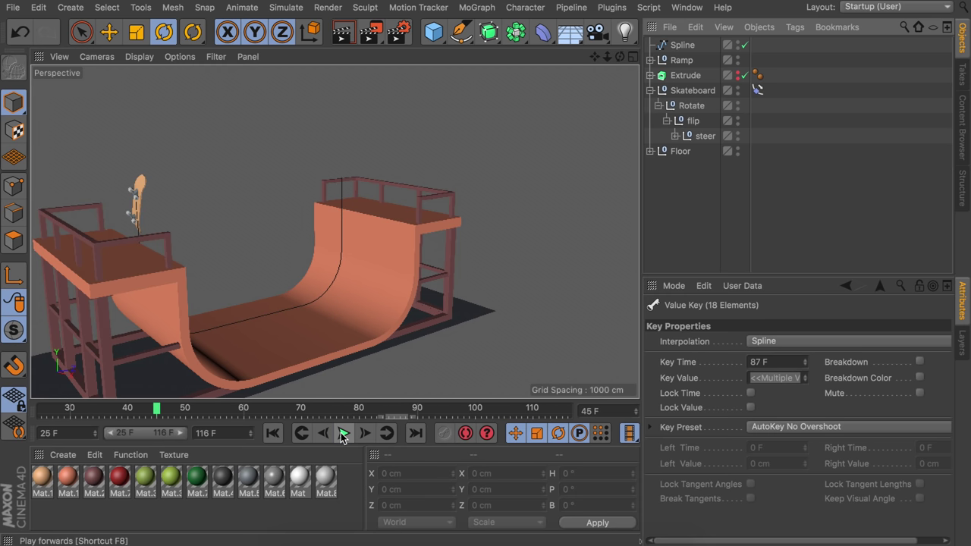
Record a steer null key at frame 83 and a 10° heading key at frame 86
{"action": "left_click", "coordinate": [698, 137]}
{"action": "left_click_drag", "start_coordinate": [135, 410], "coordinate": [379, 410]}
{"action": "scroll", "coordinate": [383, 212], "scroll_direction": "up", "scroll_amount": 3}
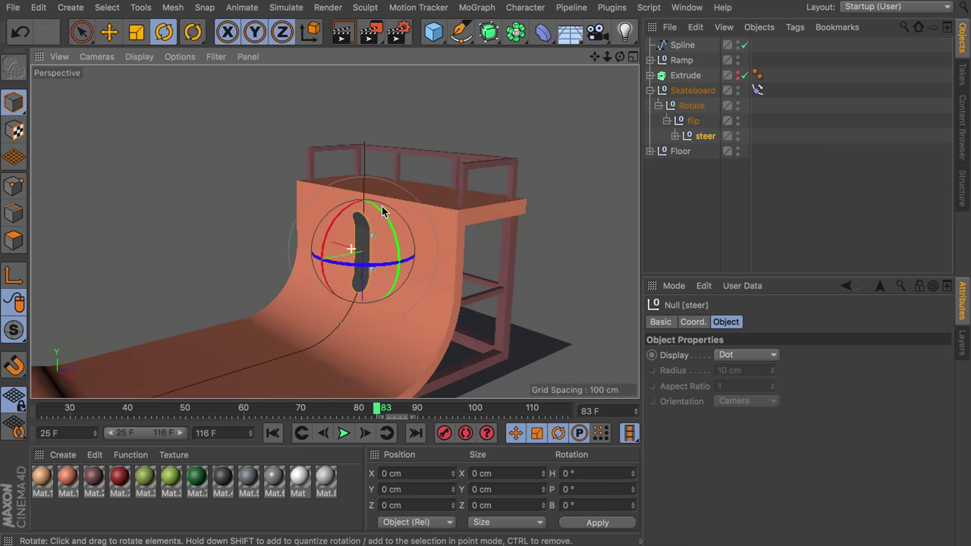
{"action": "scroll", "coordinate": [382, 206], "scroll_direction": "up", "scroll_amount": 5}
{"action": "left_click_drag", "start_coordinate": [375, 256], "coordinate": [417, 258], "text": "alt"}
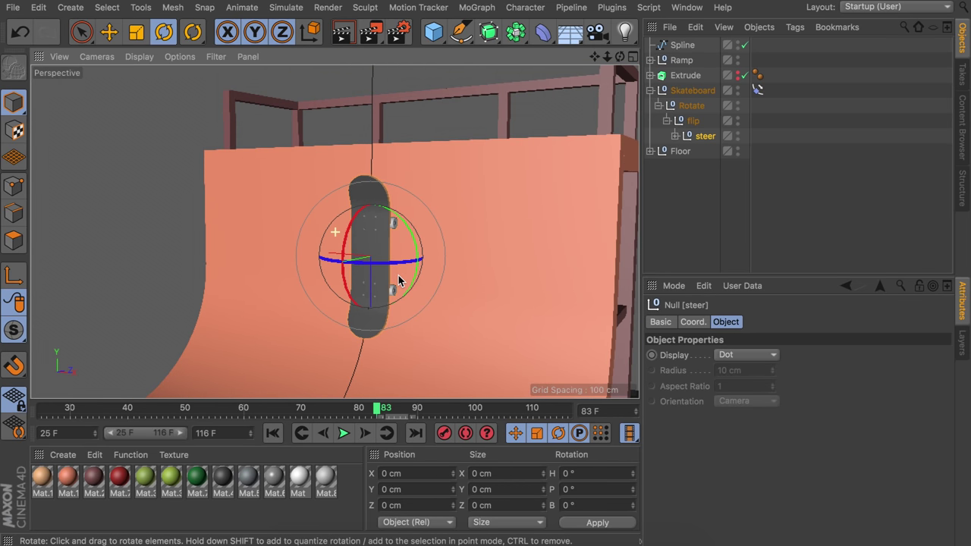
{"action": "middle_click_drag", "start_coordinate": [398, 276], "coordinate": [380, 293], "text": "alt"}
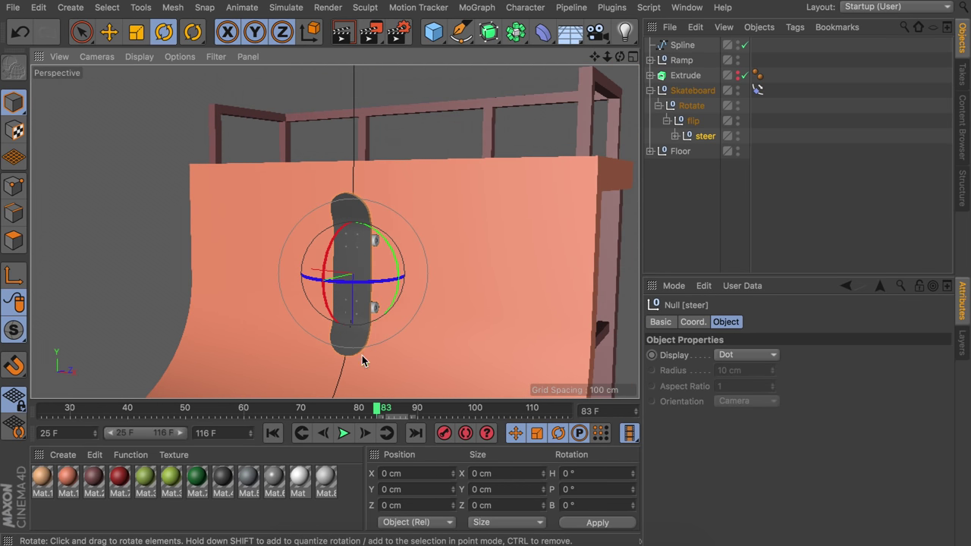
{"action": "left_click", "coordinate": [445, 433]}
{"action": "key", "text": "g"}
{"action": "key", "text": "g"}
{"action": "key", "text": "g"}
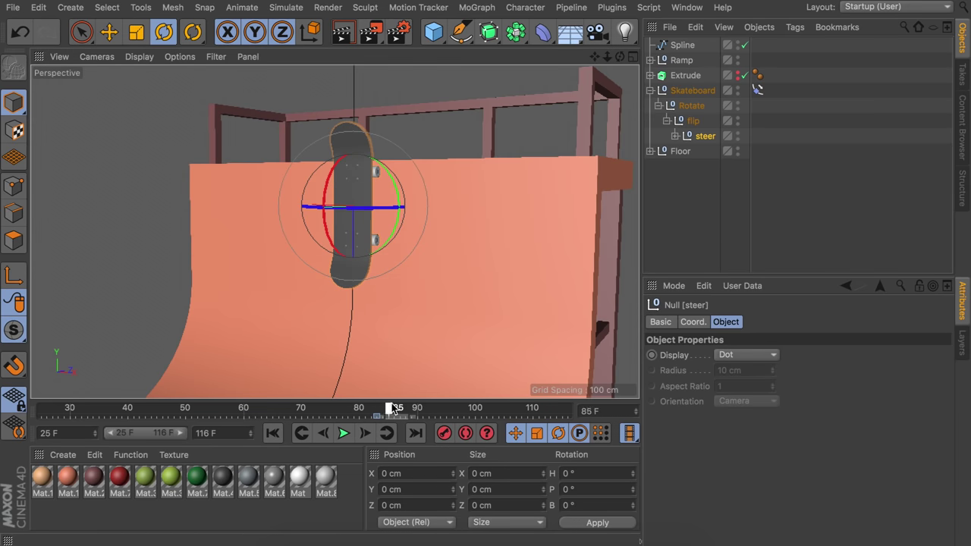
{"action": "left_click_drag", "start_coordinate": [401, 154], "coordinate": [396, 159]}
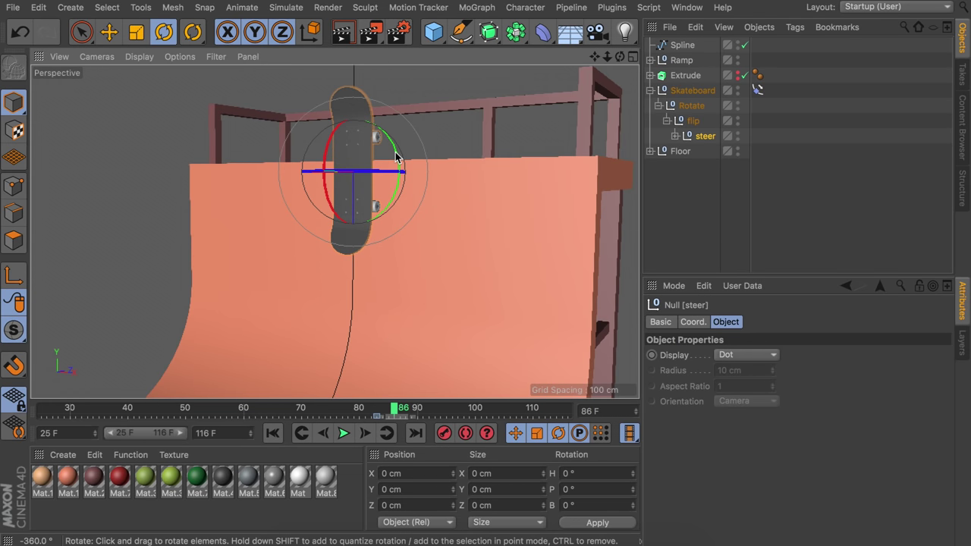
{"action": "left_click_drag", "start_coordinate": [397, 157], "coordinate": [393, 148]}
Key the steer null's landing rotation at frame 109 and turn it back to 0° heading at frame 112
{"action": "left_click_drag", "start_coordinate": [400, 410], "coordinate": [531, 433]}
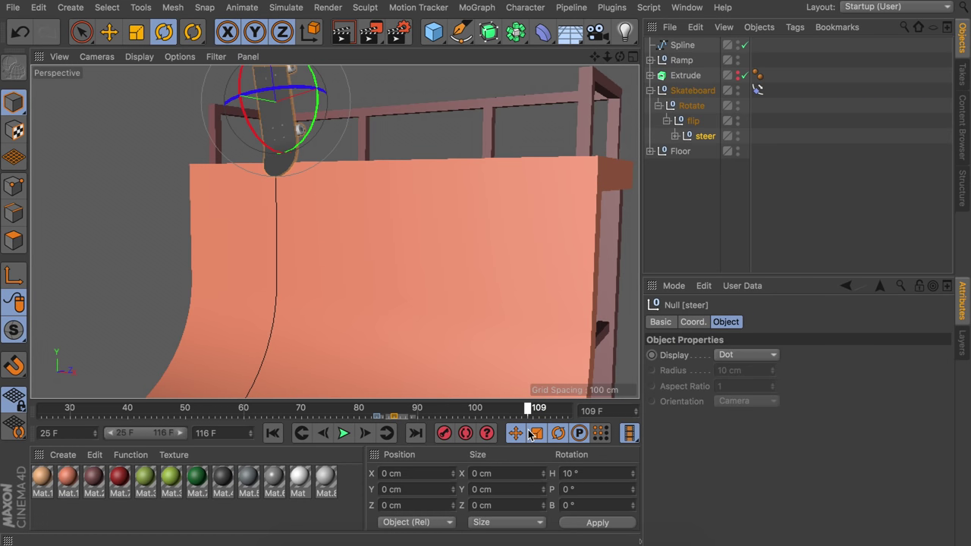
{"action": "left_click_drag", "start_coordinate": [319, 82], "coordinate": [322, 102]}
{"action": "left_click_drag", "start_coordinate": [529, 411], "coordinate": [551, 408]}
{"action": "mouse_move", "coordinate": [321, 166]}
{"action": "left_mouse_down"}
{"action": "mouse_move", "coordinate": [314, 152]}
{"action": "mouse_move", "coordinate": [310, 158]}
{"action": "left_mouse_up"}
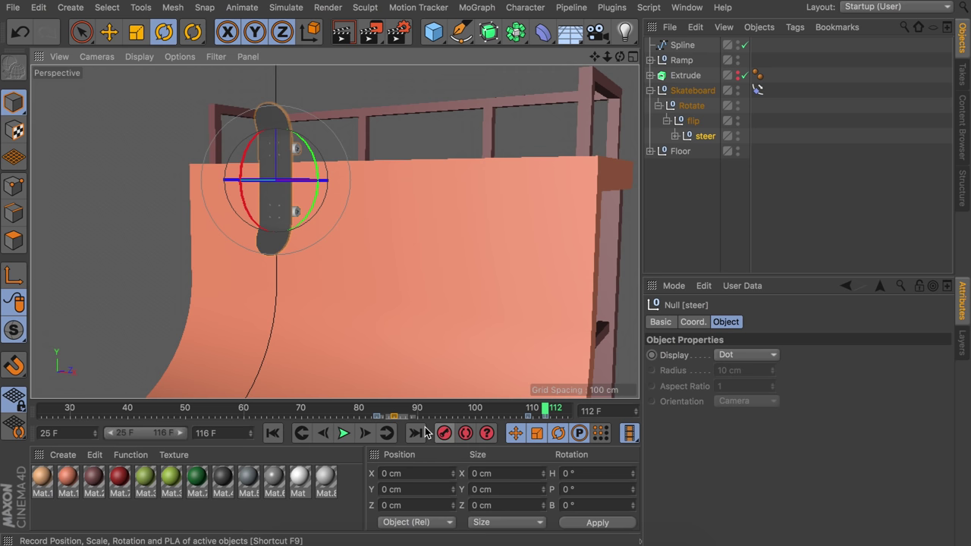
Rotate and key the steer null for the takeoff at the opposite ramp end, around frames 39 to 44
{"action": "left_click_drag", "start_coordinate": [429, 412], "coordinate": [400, 413]}
{"action": "mouse_move", "coordinate": [151, 207]}
{"action": "left_mouse_down", "text": "alt"}
{"action": "mouse_move", "coordinate": [162, 186]}
{"action": "mouse_move", "coordinate": [148, 189]}
{"action": "left_mouse_up", "text": "alt"}
{"action": "left_click_drag", "start_coordinate": [114, 409], "coordinate": [123, 407]}
{"action": "left_click_drag", "start_coordinate": [175, 213], "coordinate": [163, 209], "text": "alt"}
{"action": "left_click_drag", "start_coordinate": [125, 409], "coordinate": [141, 407]}
{"action": "left_click", "coordinate": [445, 433]}
{"action": "left_click_drag", "start_coordinate": [328, 179], "coordinate": [322, 190]}
{"action": "left_click", "coordinate": [444, 433]}
{"action": "left_click_drag", "start_coordinate": [140, 417], "coordinate": [151, 417]}
{"action": "left_click_drag", "start_coordinate": [140, 410], "coordinate": [122, 417]}
Rotate the steer null for the landing at the opposite ramp end, recording keys at about frames 62 and 65
{"action": "left_click_drag", "start_coordinate": [128, 409], "coordinate": [257, 409]}
{"action": "left_click_drag", "start_coordinate": [249, 156], "coordinate": [257, 133]}
{"action": "left_click", "coordinate": [444, 433]}
{"action": "left_click_drag", "start_coordinate": [256, 410], "coordinate": [273, 410]}
{"action": "left_click_drag", "start_coordinate": [262, 183], "coordinate": [273, 219]}
{"action": "left_click", "coordinate": [444, 433]}
{"action": "left_click_drag", "start_coordinate": [273, 410], "coordinate": [291, 410]}
Set the steer null's heading to 0° at about frame 62 and shift the landing key to frame 59
{"action": "left_click_drag", "start_coordinate": [347, 296], "coordinate": [334, 294], "text": "alt"}
{"action": "left_click_drag", "start_coordinate": [290, 409], "coordinate": [256, 409]}
{"action": "double_click", "coordinate": [577, 474]}
{"action": "type", "text": "0"}
{"action": "key", "text": "Return"}
{"action": "left_click_drag", "start_coordinate": [254, 416], "coordinate": [237, 416]}
Replay the animation from several angles and inspect the skateboard's steering at both ramp ends
{"action": "left_click_drag", "start_coordinate": [256, 410], "coordinate": [319, 410]}
{"action": "left_click_drag", "start_coordinate": [501, 227], "coordinate": [436, 228], "text": "alt"}
{"action": "scroll", "coordinate": [436, 227], "scroll_direction": "down", "scroll_amount": 10}
{"action": "left_click", "coordinate": [343, 434]}
{"action": "left_click_drag", "start_coordinate": [328, 307], "coordinate": [412, 327], "text": "alt"}
{"action": "left_click", "coordinate": [343, 432]}
{"action": "left_click_drag", "start_coordinate": [334, 292], "coordinate": [258, 284], "text": "alt"}
{"action": "scroll", "coordinate": [303, 285], "scroll_direction": "up", "scroll_amount": 5}
{"action": "left_click_drag", "start_coordinate": [364, 410], "coordinate": [482, 410]}
{"action": "left_click", "coordinate": [344, 433]}
{"action": "left_click", "coordinate": [344, 433]}
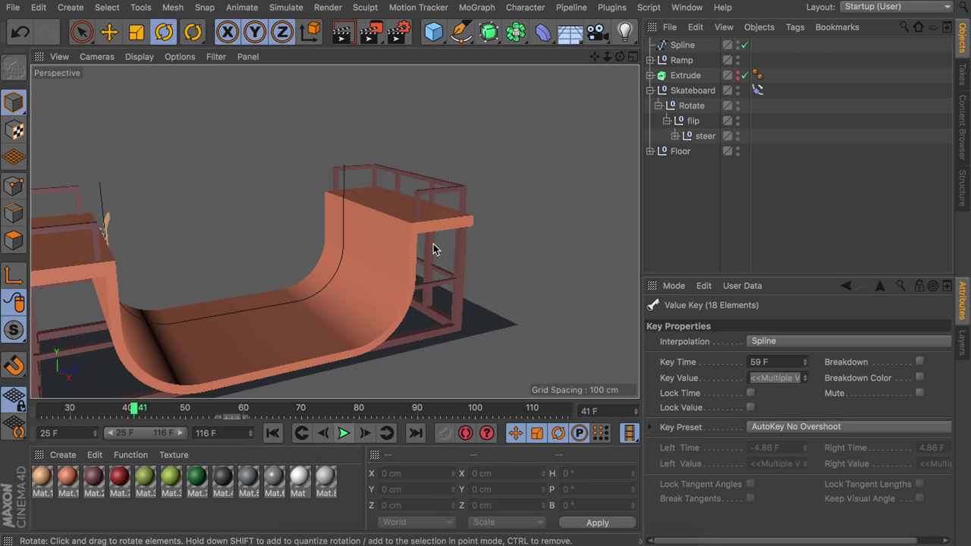
Examine the Align to Spline curve in the F-Curve timeline up to frame 116 and replay the animation
{"action": "left_click", "coordinate": [686, 7]}
{"action": "left_click", "coordinate": [706, 168]}
{"action": "left_click", "coordinate": [256, 358]}
{"action": "left_click_drag", "start_coordinate": [524, 248], "coordinate": [687, 307]}
{"action": "left_click_drag", "start_coordinate": [666, 364], "coordinate": [896, 367]}
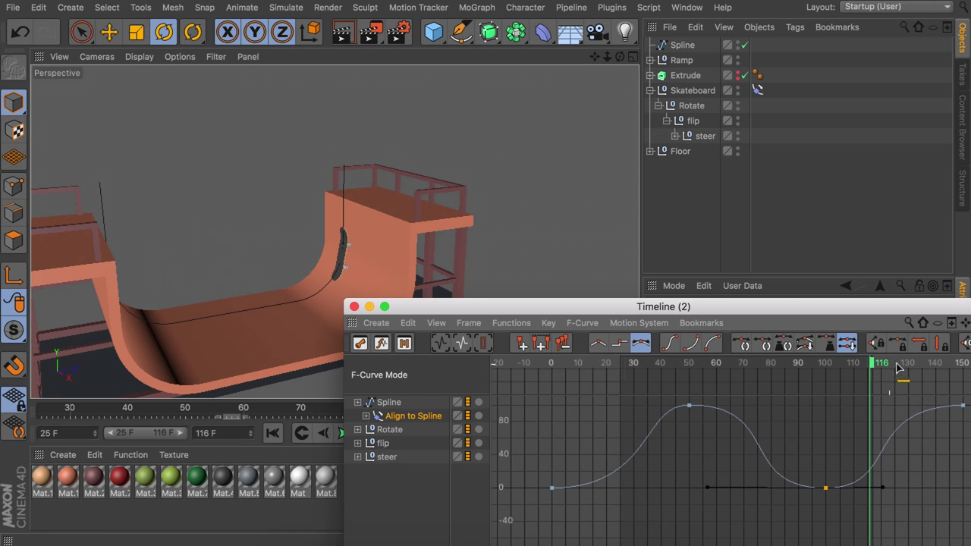
{"action": "left_click", "coordinate": [354, 306]}
{"action": "left_click", "coordinate": [344, 433]}
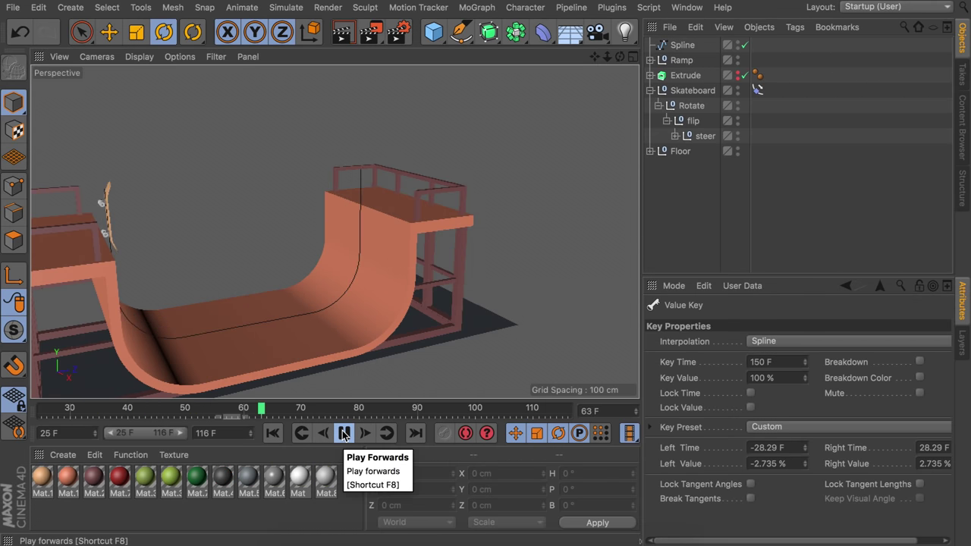
{"action": "left_click", "coordinate": [344, 433]}
Check how the skateboard follows the ramp's curved sections in the Right view, around frames 73 to 81
{"action": "left_click_drag", "start_coordinate": [309, 270], "coordinate": [338, 299], "text": "alt"}
{"action": "scroll", "coordinate": [338, 299], "scroll_direction": "down", "scroll_amount": 5}
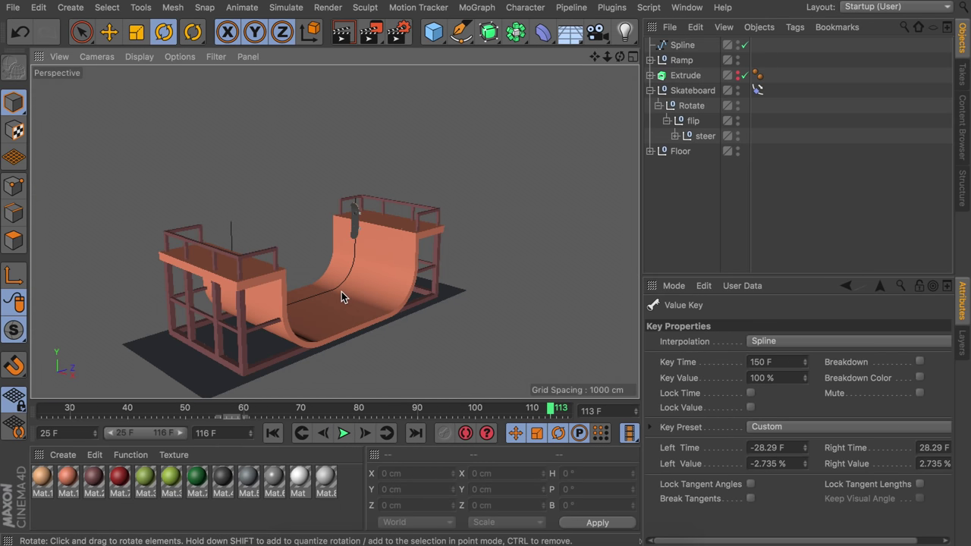
{"action": "middle_click", "coordinate": [341, 292]}
{"action": "middle_click", "coordinate": [147, 341]}
{"action": "scroll", "coordinate": [251, 328], "scroll_direction": "up", "scroll_amount": 3}
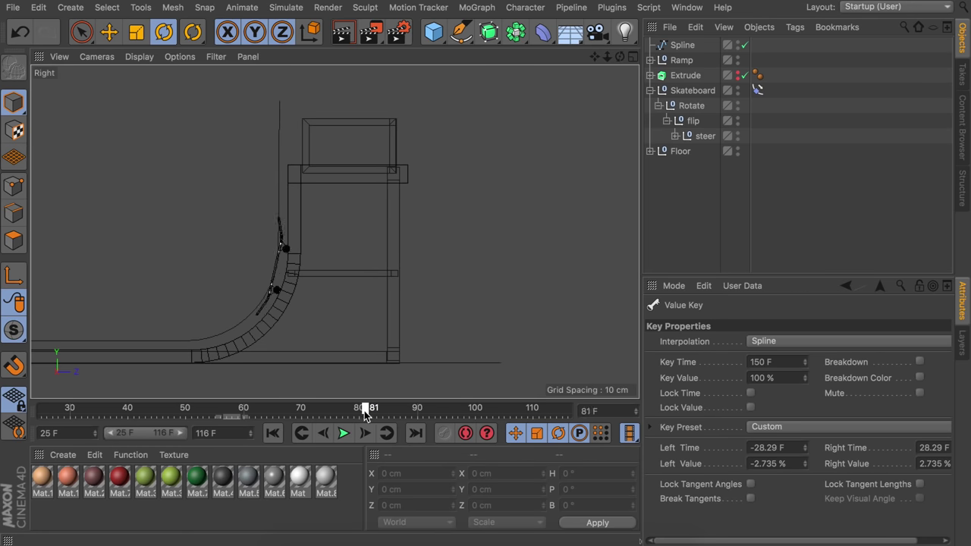
{"action": "middle_click_drag", "start_coordinate": [187, 343], "coordinate": [481, 346], "text": "alt"}
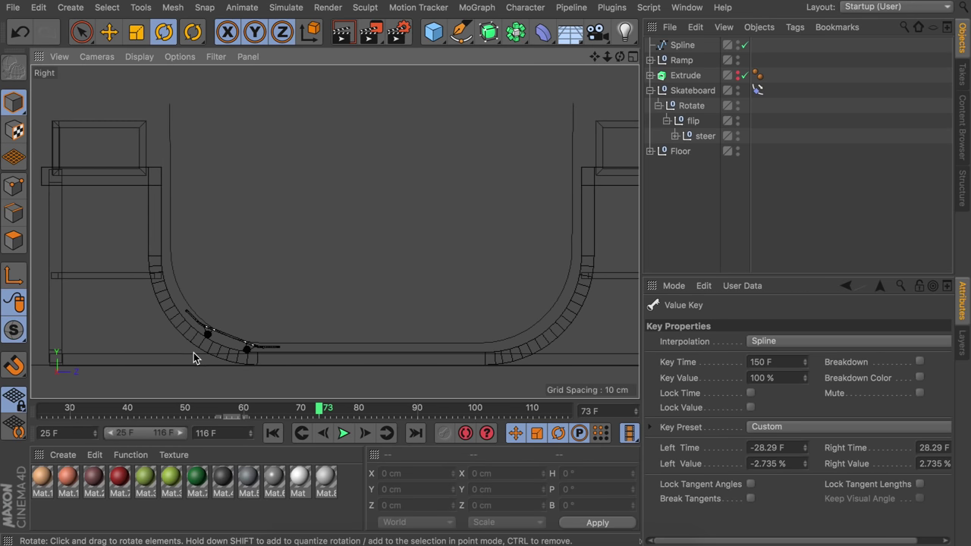
Try to adjust the Spline's lower bend point against the ramp curve, undo the edit, and return to the Perspective view
{"action": "left_click", "coordinate": [682, 45]}
{"action": "left_click", "coordinate": [14, 186]}
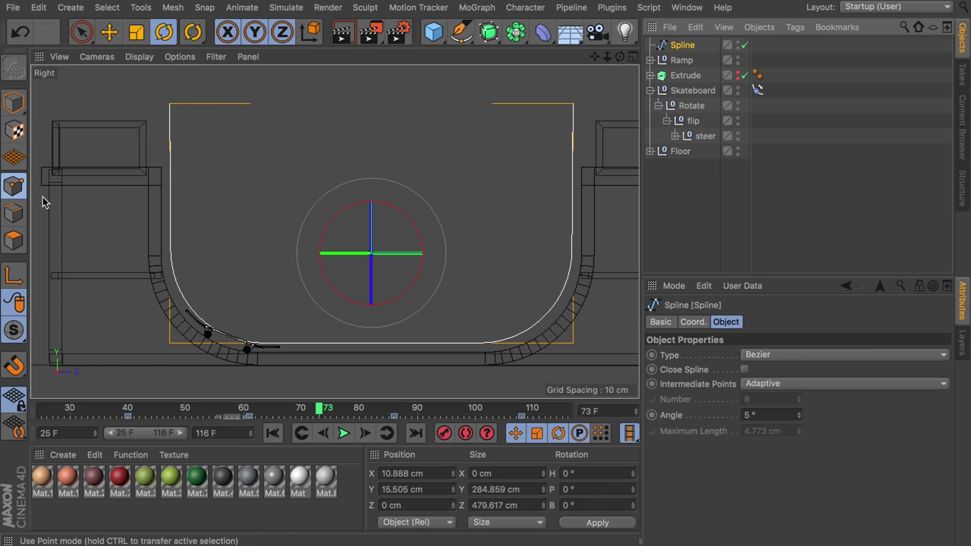
{"action": "left_click", "coordinate": [170, 249]}
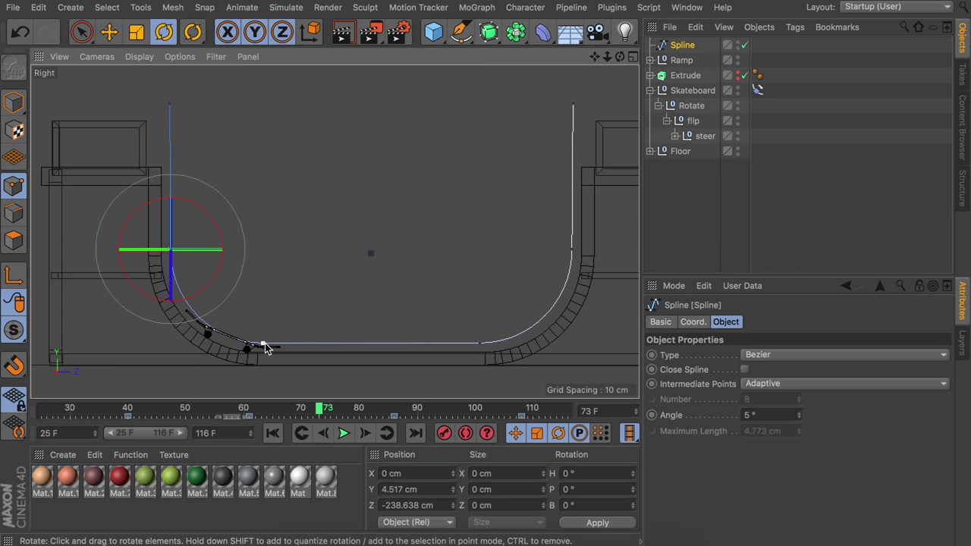
{"action": "left_click", "coordinate": [262, 345]}
{"action": "key", "text": "e"}
{"action": "scroll", "coordinate": [264, 347], "scroll_direction": "up", "scroll_amount": 5}
{"action": "key", "text": "ctrl+z"}
{"action": "scroll", "coordinate": [221, 338], "scroll_direction": "down", "scroll_amount": 5}
{"action": "left_click_drag", "start_coordinate": [216, 408], "coordinate": [99, 408]}
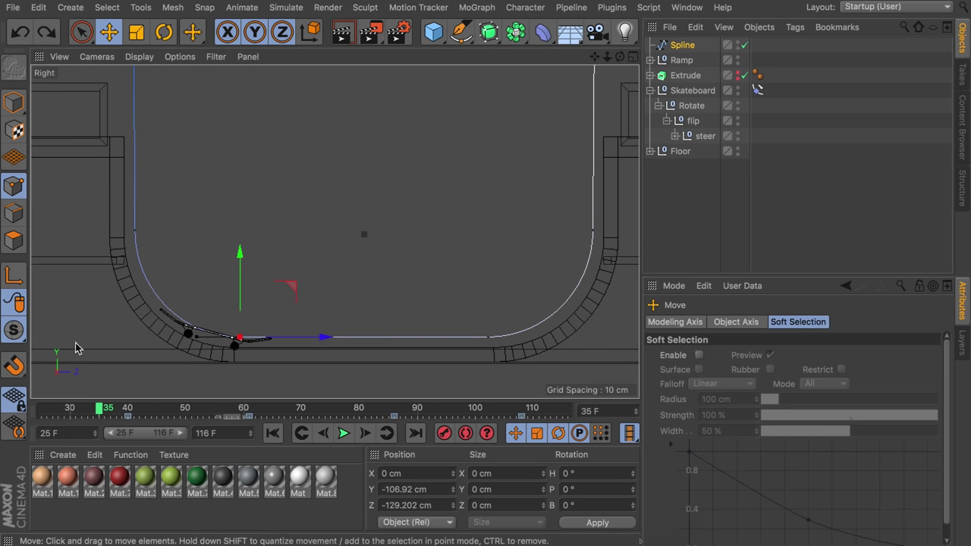
{"action": "left_click", "coordinate": [13, 102]}
{"action": "left_click", "coordinate": [383, 123]}
{"action": "middle_click", "coordinate": [196, 180]}
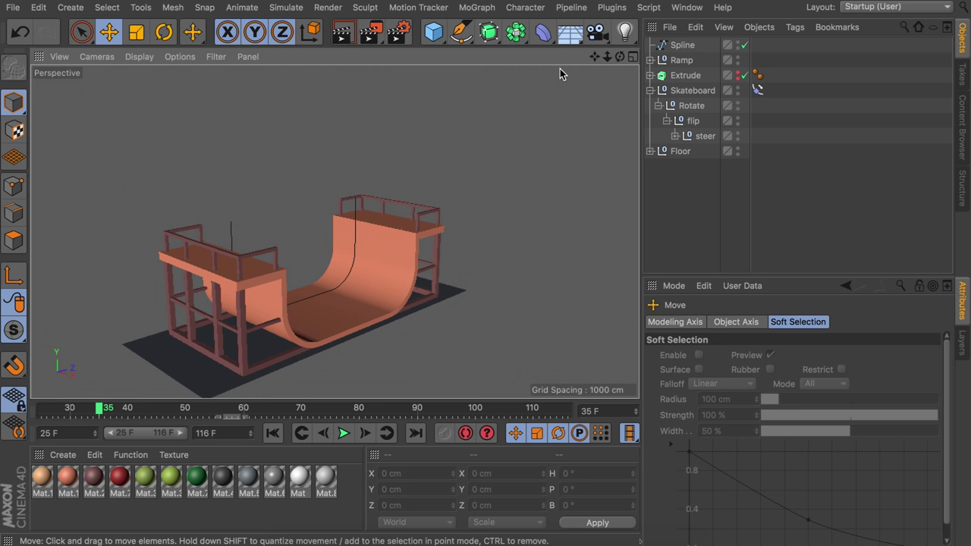
Add a Camera, look through it, and set its projection to Parallel
{"action": "left_click", "coordinate": [597, 32]}
{"action": "left_click", "coordinate": [106, 56]}
{"action": "left_click", "coordinate": [383, 57]}
{"action": "left_click", "coordinate": [743, 46]}
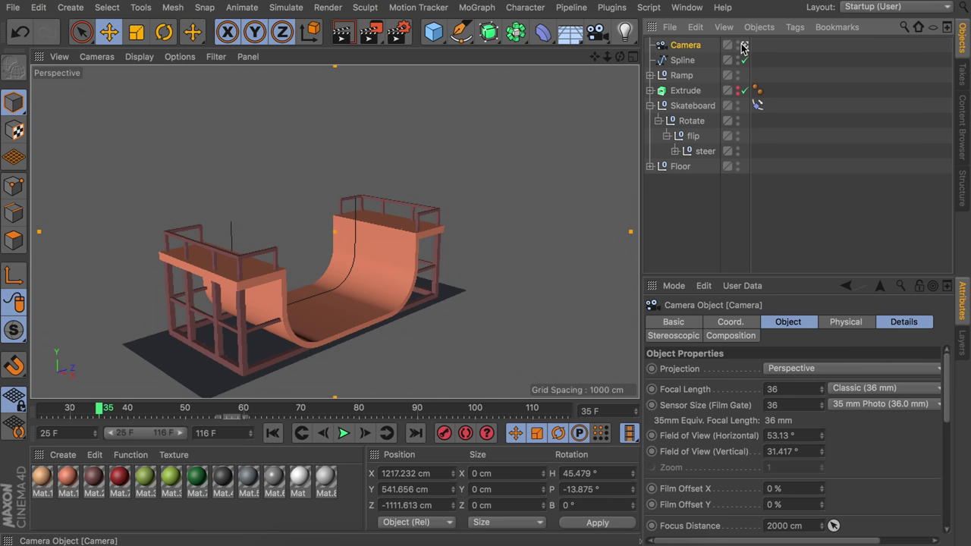
{"action": "left_click", "coordinate": [790, 369]}
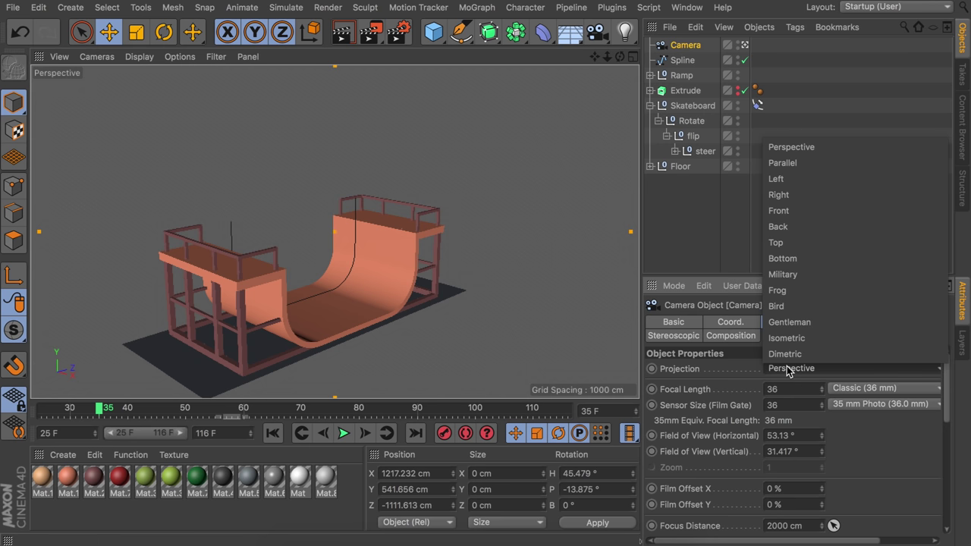
{"action": "left_click", "coordinate": [792, 163]}
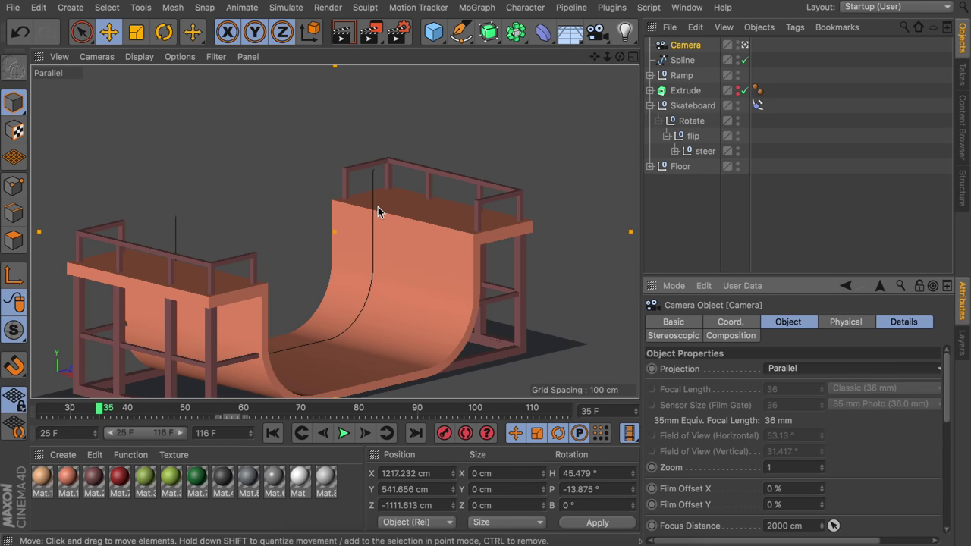
Frame the whole half-pipe through the camera from a higher angle, with zoom 0.741 and pitch about -24°
{"action": "right_click_drag", "start_coordinate": [377, 217], "coordinate": [383, 238], "text": "alt"}
{"action": "left_click_drag", "start_coordinate": [383, 238], "coordinate": [389, 272], "text": "alt"}
{"action": "middle_click_drag", "start_coordinate": [389, 272], "coordinate": [392, 227], "text": "alt"}
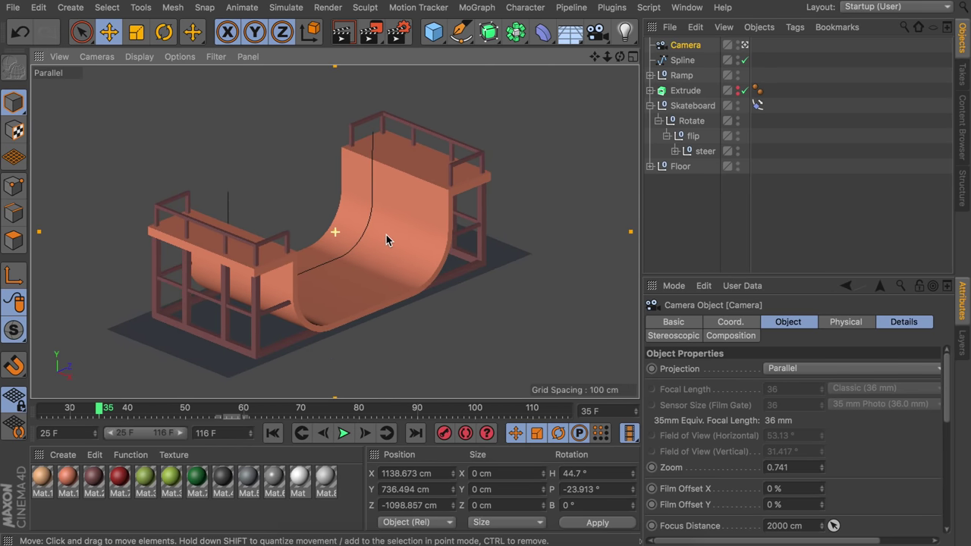
Extend the floor plane's width to about 4452 cm so it spans the camera frame
{"action": "left_click", "coordinate": [427, 283]}
{"action": "left_click_drag", "start_coordinate": [384, 307], "coordinate": [964, 540]}
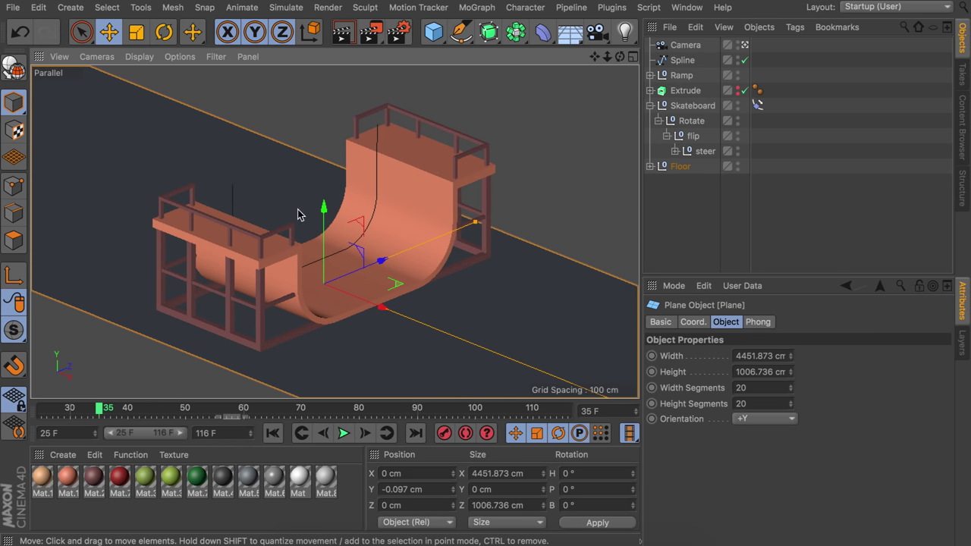
{"action": "middle_click_drag", "start_coordinate": [317, 230], "coordinate": [335, 231], "text": "alt"}
Duplicate the floor plane into the Floor group and reshape the copy into a long strip beyond the half-pipe
{"action": "key", "text": "super+c"}
{"action": "key", "text": "super+v"}
{"action": "left_click_drag", "start_coordinate": [682, 44], "coordinate": [681, 183]}
{"action": "left_click", "coordinate": [745, 46]}
{"action": "left_click_drag", "start_coordinate": [395, 247], "coordinate": [369, 266], "text": "alt"}
{"action": "middle_click_drag", "start_coordinate": [370, 265], "coordinate": [332, 243], "text": "alt"}
{"action": "left_click_drag", "start_coordinate": [589, 307], "coordinate": [302, 232]}
{"action": "left_click_drag", "start_coordinate": [318, 237], "coordinate": [196, 201]}
{"action": "left_click_drag", "start_coordinate": [212, 191], "coordinate": [408, 166]}
{"action": "left_click", "coordinate": [745, 45]}
{"action": "left_click_drag", "start_coordinate": [82, 187], "coordinate": [144, 212]}
{"action": "left_click_drag", "start_coordinate": [190, 235], "coordinate": [130, 210]}
Add a cube behind the half-pipe and resize the second floor plane to about 529 by 5205 cm
{"action": "left_click", "coordinate": [433, 31]}
{"action": "left_click_drag", "start_coordinate": [350, 209], "coordinate": [351, 225]}
{"action": "left_click_drag", "start_coordinate": [350, 175], "coordinate": [350, 173]}
{"action": "left_click_drag", "start_coordinate": [422, 249], "coordinate": [246, 130]}
{"action": "left_click", "coordinate": [265, 118]}
{"action": "left_click_drag", "start_coordinate": [133, 152], "coordinate": [32, 192]}
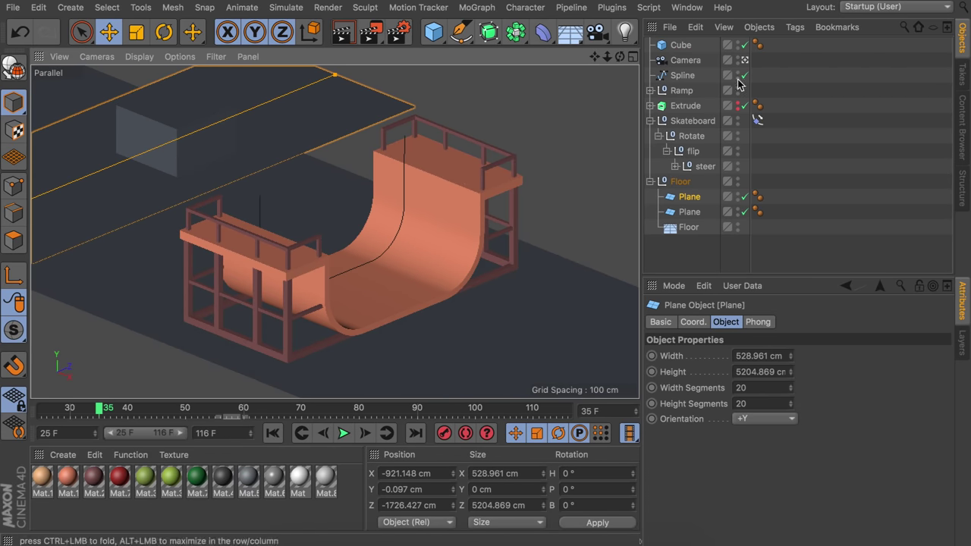
Leave the camera view, apply the salmon material to the cube and sink it into the floor
{"action": "left_click", "coordinate": [745, 60]}
{"action": "left_click", "coordinate": [325, 145]}
{"action": "left_click_drag", "start_coordinate": [271, 292], "coordinate": [228, 265], "text": "alt"}
{"action": "left_click", "coordinate": [227, 266]}
{"action": "left_click_drag", "start_coordinate": [67, 477], "coordinate": [214, 288]}
{"action": "left_click_drag", "start_coordinate": [251, 213], "coordinate": [303, 212]}
{"action": "left_click_drag", "start_coordinate": [305, 152], "coordinate": [304, 233]}
Make the cube editable, scale its top face to about 116 cm and lower it to form a flat truncated pyramid
{"action": "key", "text": "c"}
{"action": "left_click", "coordinate": [13, 240]}
{"action": "left_click", "coordinate": [320, 266]}
{"action": "key", "text": "t"}
{"action": "left_click_drag", "start_coordinate": [520, 263], "coordinate": [372, 265]}
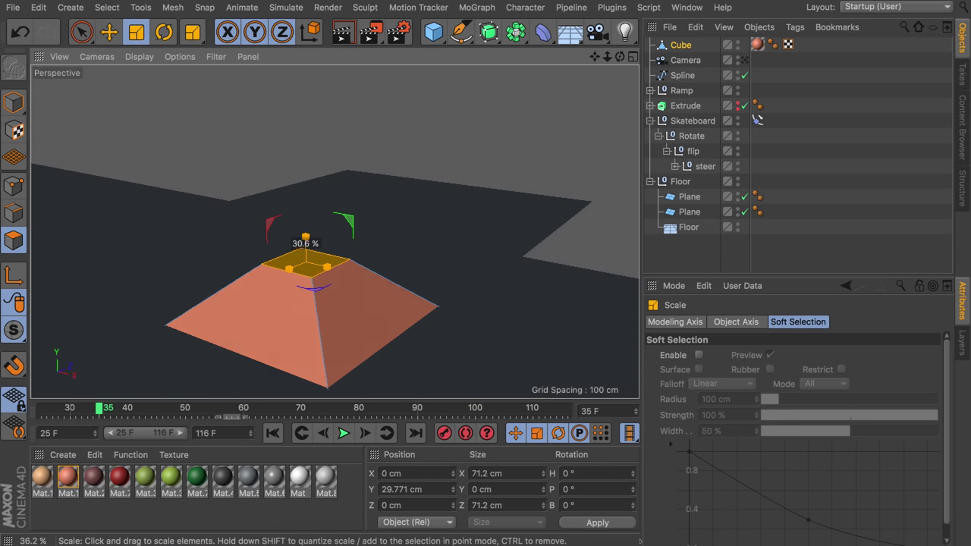
{"action": "left_click_drag", "start_coordinate": [106, 299], "coordinate": [251, 312]}
{"action": "key", "text": "e"}
{"action": "left_click_drag", "start_coordinate": [306, 193], "coordinate": [307, 211]}
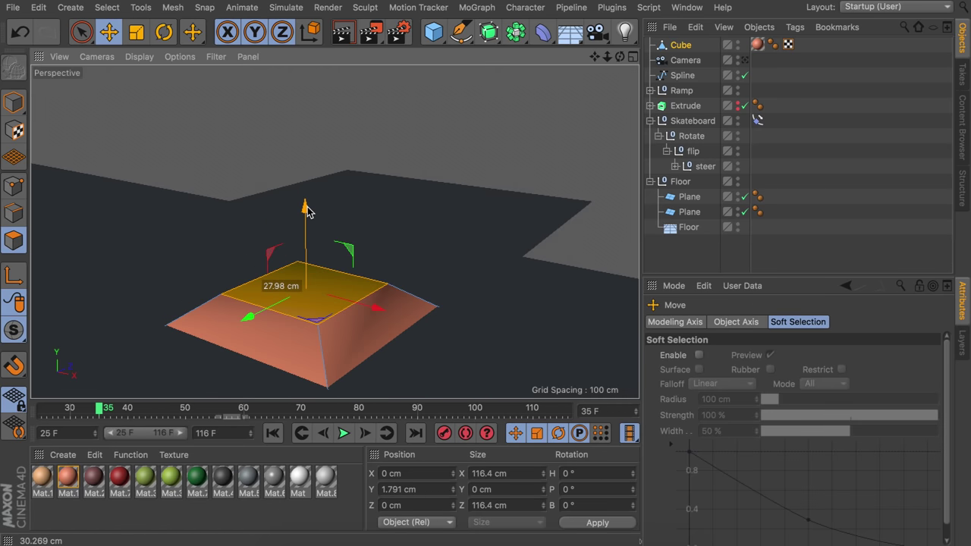
Delete the cube's Phong tag and scale its top face down to about 98 cm
{"action": "left_click", "coordinate": [770, 45]}
{"action": "key", "text": "Delete"}
{"action": "left_click_drag", "start_coordinate": [292, 276], "coordinate": [258, 308], "text": "alt"}
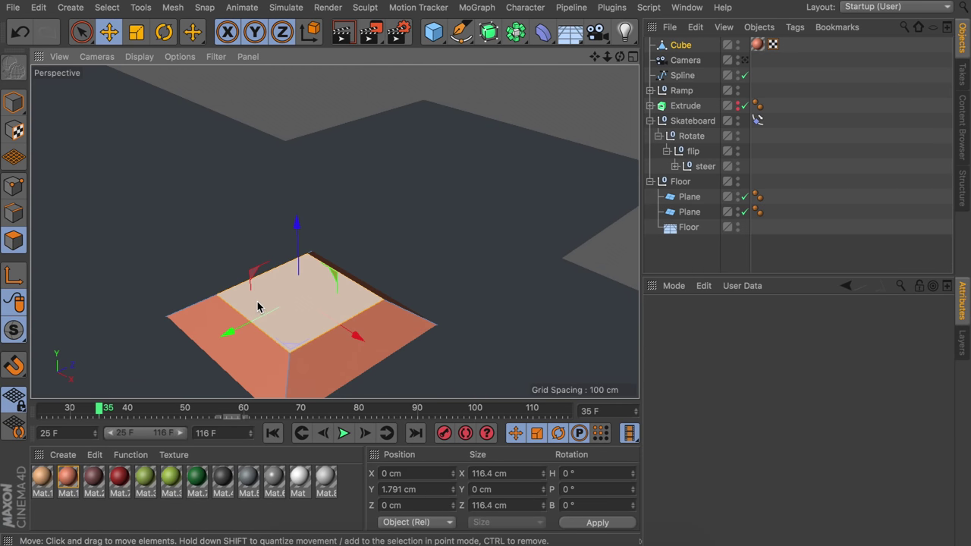
{"action": "middle_click_drag", "start_coordinate": [273, 331], "coordinate": [306, 241], "text": "alt"}
{"action": "left_click_drag", "start_coordinate": [307, 230], "coordinate": [326, 184], "text": "alt"}
{"action": "key", "text": "t"}
{"action": "left_click_drag", "start_coordinate": [403, 193], "coordinate": [384, 195]}
{"action": "key", "text": "e"}
{"action": "left_click_drag", "start_coordinate": [351, 242], "coordinate": [346, 208], "text": "alt"}
{"action": "left_click", "coordinate": [14, 103]}
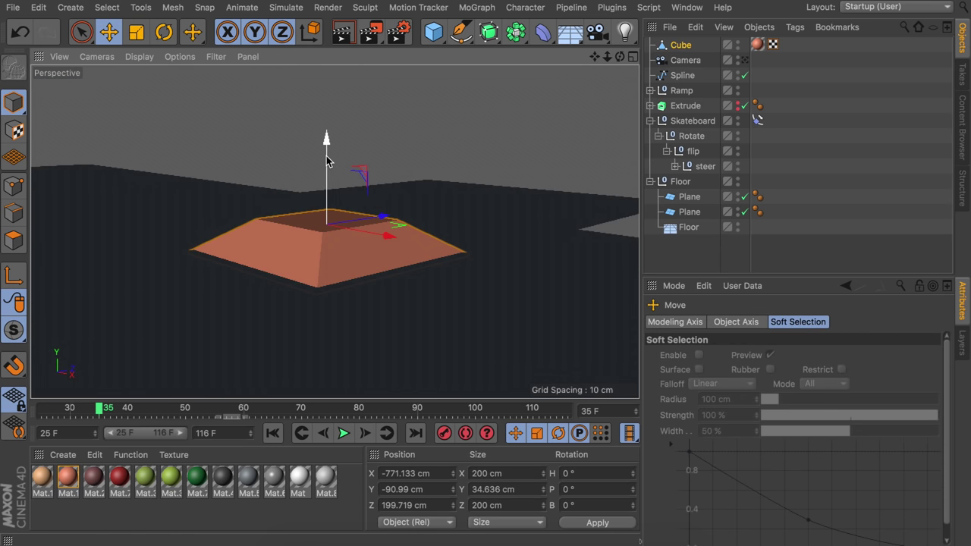
Cut two edge loops around the pyramid's sides, one just below the top edge and one just above the base
{"action": "left_click", "coordinate": [14, 213]}
{"action": "key", "text": "k"}
{"action": "key", "text": "l"}
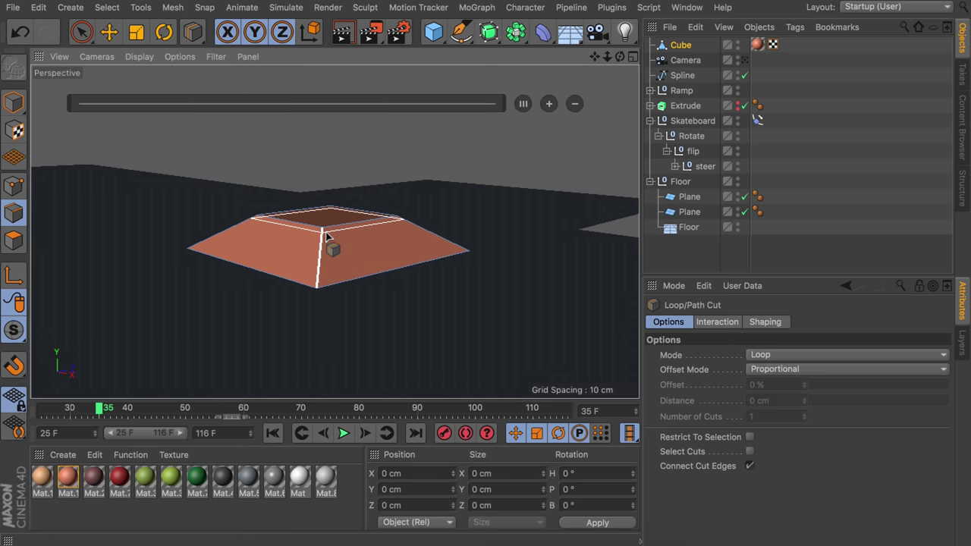
{"action": "left_click", "coordinate": [327, 238]}
{"action": "left_click", "coordinate": [318, 285]}
Select the pyramid's top face and its two narrow edge bands, and apply the dark maroon material to them
{"action": "key", "text": "u"}
{"action": "key", "text": "l"}
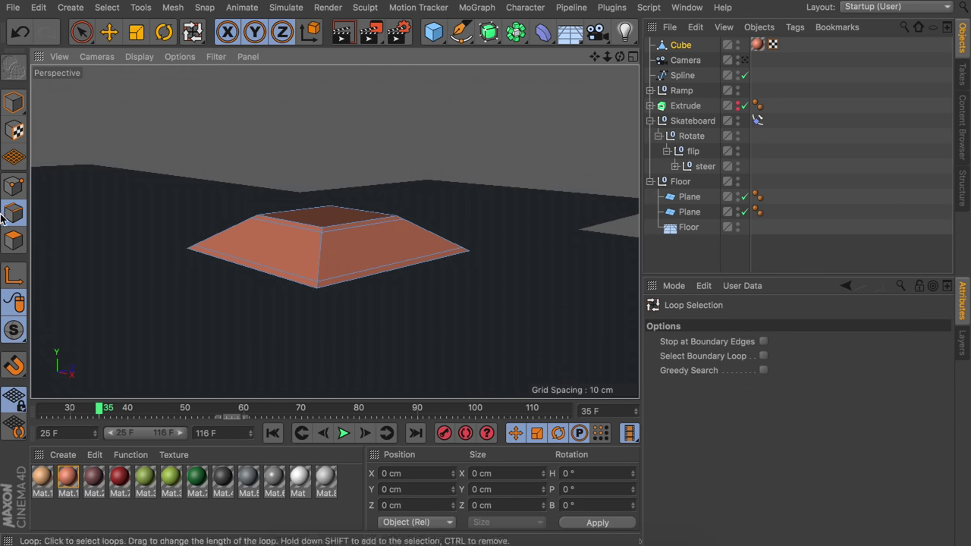
{"action": "left_click", "coordinate": [14, 240]}
{"action": "key", "text": "e"}
{"action": "key", "text": "u"}
{"action": "key", "text": "l"}
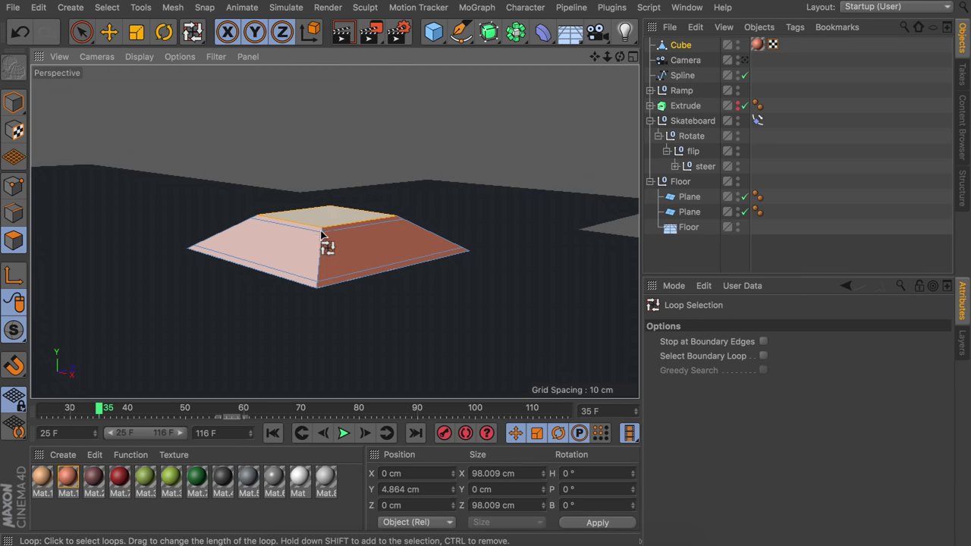
{"action": "left_click", "coordinate": [322, 230], "text": "shift"}
{"action": "left_click", "coordinate": [319, 285], "text": "shift"}
{"action": "left_click_drag", "start_coordinate": [97, 475], "coordinate": [318, 287]}
{"action": "key", "text": "e"}
Adjust the pyramid's placement behind the half-pipe in Model mode and look through the camera again
{"action": "left_click", "coordinate": [815, 180]}
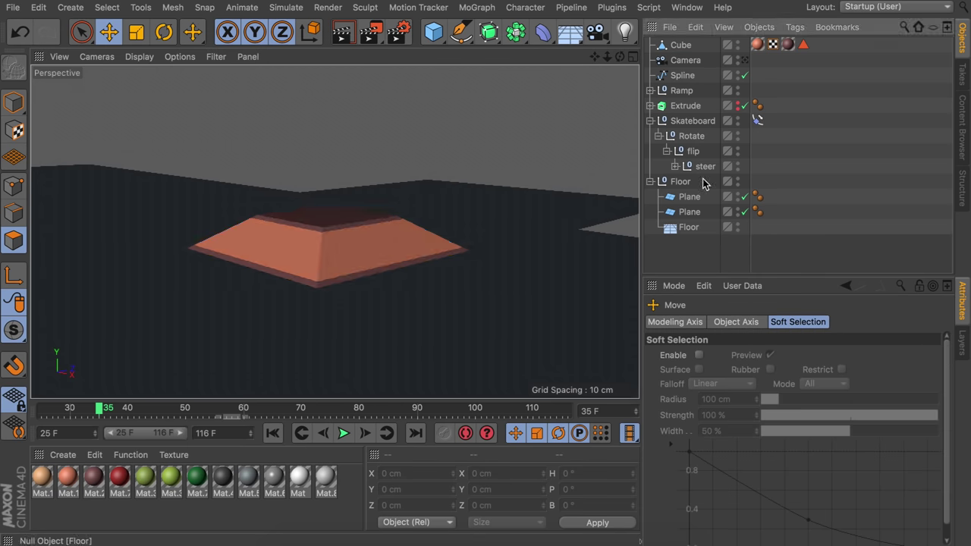
{"action": "left_click", "coordinate": [681, 45]}
{"action": "left_click", "coordinate": [13, 102]}
{"action": "left_click_drag", "start_coordinate": [334, 190], "coordinate": [379, 265], "text": "alt"}
{"action": "left_click_drag", "start_coordinate": [398, 188], "coordinate": [380, 83]}
{"action": "left_click_drag", "start_coordinate": [455, 108], "coordinate": [436, 104]}
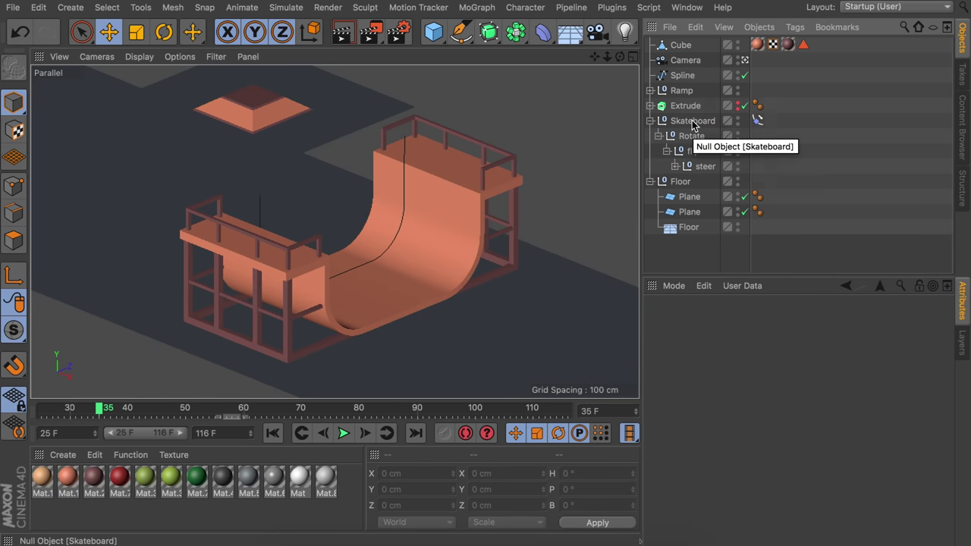
Duplicate the Skateboard hierarchy and remove the Align to Spline tag from the copy
{"action": "left_click", "coordinate": [693, 121]}
{"action": "key", "text": "super+c"}
{"action": "key", "text": "super+v"}
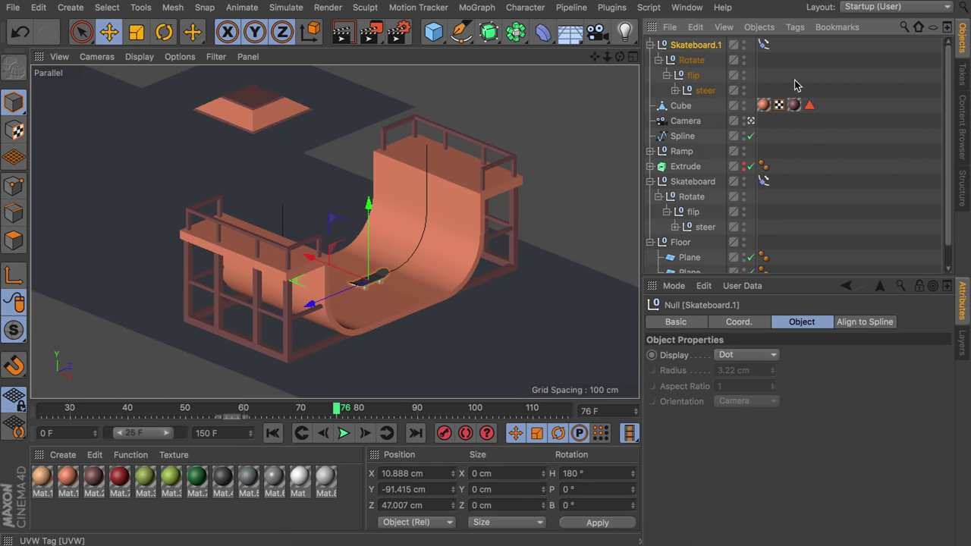
{"action": "left_click", "coordinate": [765, 45]}
Delete all keyframes from the copied skateboard's Rotate, flip and steer nulls
{"action": "left_click", "coordinate": [691, 60]}
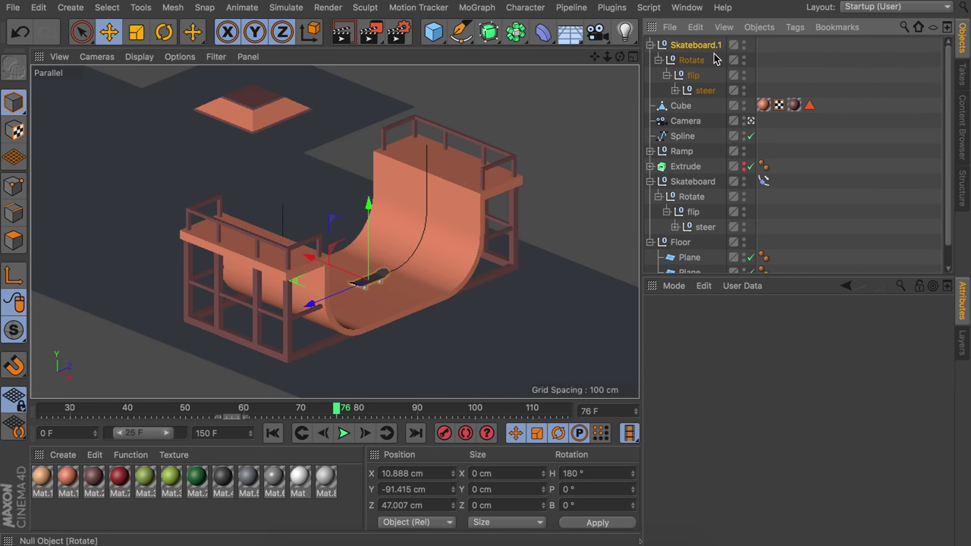
{"action": "left_click", "coordinate": [700, 91], "text": "shift"}
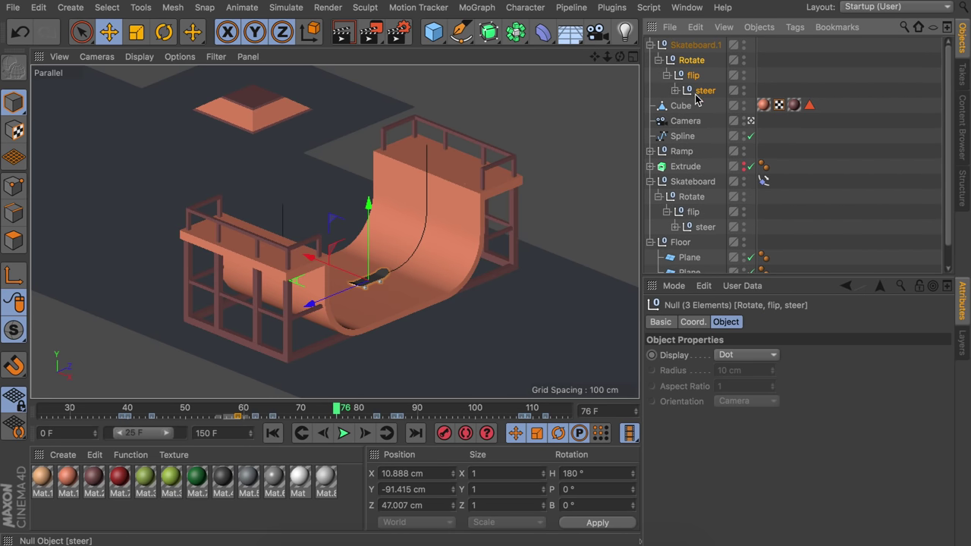
{"action": "left_click_drag", "start_coordinate": [102, 421], "coordinate": [650, 415]}
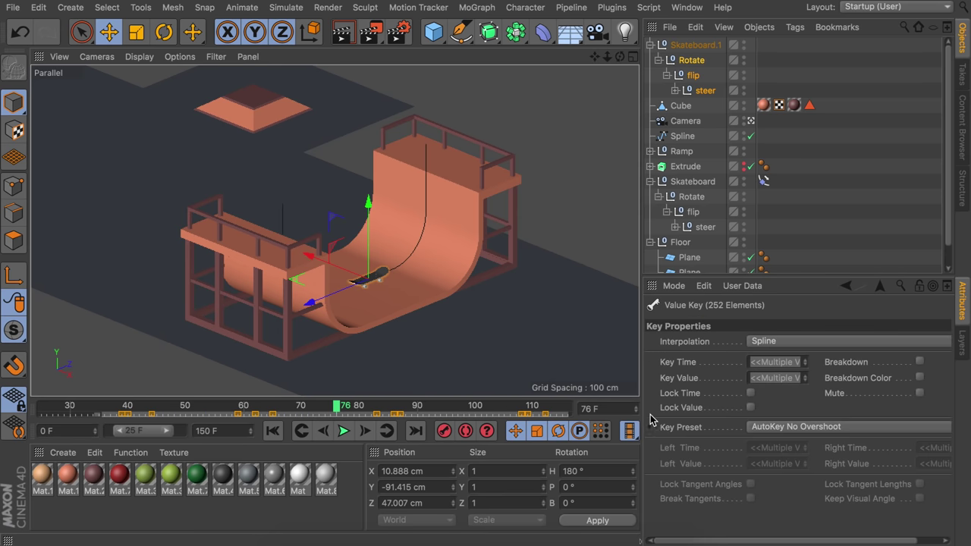
{"action": "right_click", "coordinate": [526, 414]}
{"action": "left_click", "coordinate": [506, 433]}
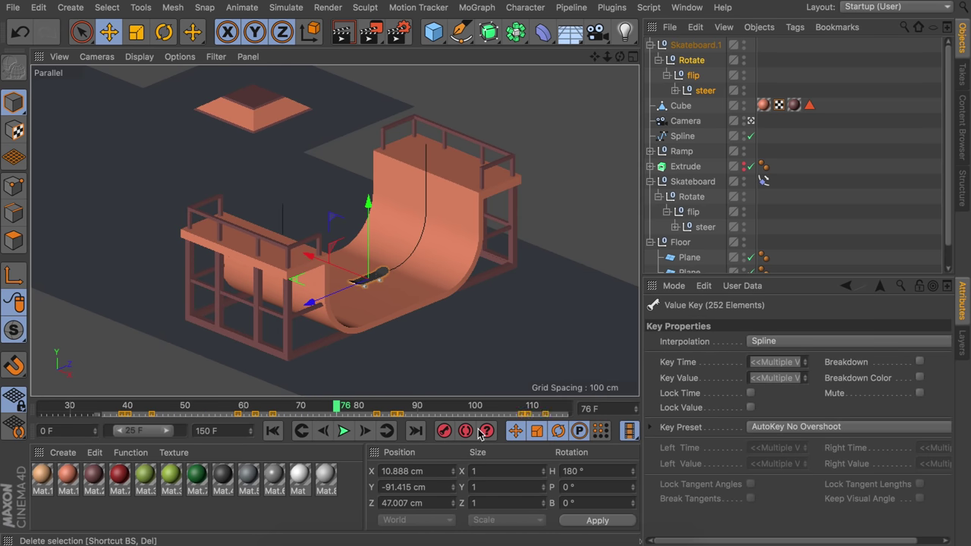
Move Skateboard.1 onto the floor near the pyramid and turn its heading to about 218°
{"action": "left_click", "coordinate": [650, 45]}
{"action": "left_click", "coordinate": [695, 45]}
{"action": "left_click_drag", "start_coordinate": [309, 257], "coordinate": [95, 168]}
{"action": "key", "text": "r"}
{"action": "left_click_drag", "start_coordinate": [237, 186], "coordinate": [265, 182]}
{"action": "key", "text": "e"}
Leave the camera view and add a 284 by 89 cm Rectangle spline with 3 cm rounding beside the half-pipe
{"action": "left_click", "coordinate": [751, 75]}
{"action": "left_click", "coordinate": [751, 75]}
{"action": "left_click_drag", "start_coordinate": [405, 182], "coordinate": [258, 168], "text": "alt"}
{"action": "left_click_drag", "start_coordinate": [461, 32], "coordinate": [590, 161]}
{"action": "left_click_drag", "start_coordinate": [165, 177], "coordinate": [407, 220]}
{"action": "left_click_drag", "start_coordinate": [798, 371], "coordinate": [799, 478]}
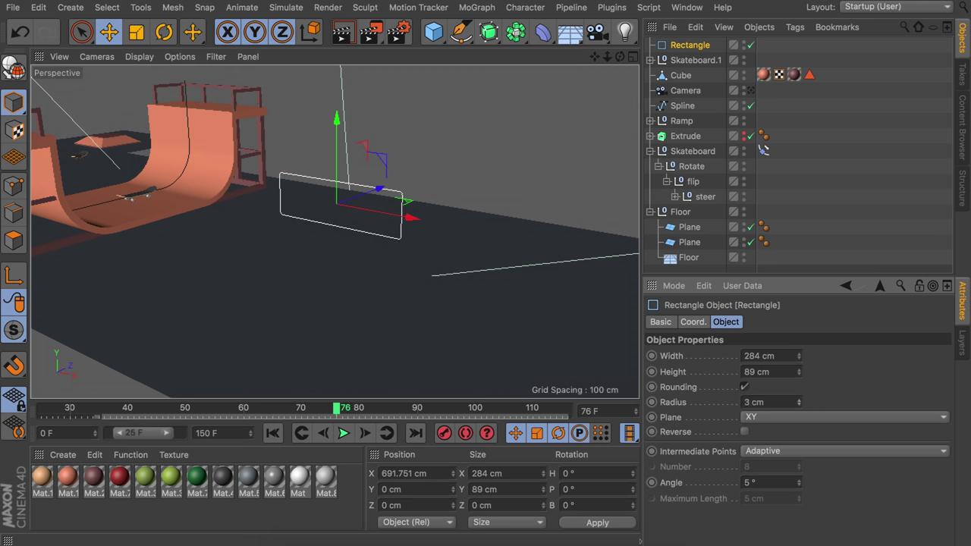
Add a small Circle spline and sweep it along the Rectangle with a Sweep object to form a grind rail
{"action": "left_click_drag", "start_coordinate": [459, 34], "coordinate": [590, 82]}
{"action": "key", "text": "super+z"}
{"action": "key", "text": "t"}
{"action": "left_click_drag", "start_coordinate": [510, 180], "coordinate": [364, 182]}
{"action": "left_click_drag", "start_coordinate": [488, 33], "coordinate": [545, 107]}
{"action": "left_click_drag", "start_coordinate": [713, 80], "coordinate": [682, 46]}
{"action": "left_click", "coordinate": [690, 60]}
{"action": "left_click", "coordinate": [684, 46]}
Lower the rail so its legs sink into the floor and adjust the Rectangle path
{"action": "key", "text": "e"}
{"action": "left_click_drag", "start_coordinate": [106, 129], "coordinate": [107, 154]}
{"action": "left_click", "coordinate": [697, 75]}
{"action": "left_click_drag", "start_coordinate": [388, 271], "coordinate": [323, 260]}
{"action": "key", "text": "e"}
Scale the rail's Circle profile down slightly and apply the grey Mat.6 material to the Sweep
{"action": "left_click", "coordinate": [689, 60]}
{"action": "key", "text": "t"}
{"action": "left_click_drag", "start_coordinate": [425, 261], "coordinate": [395, 262]}
{"action": "left_click_drag", "start_coordinate": [274, 477], "coordinate": [683, 45]}
{"action": "left_click", "coordinate": [842, 152]}
Duplicate Skateboard.1 and move the copy over to the rail, adjusting its height
{"action": "left_click", "coordinate": [73, 155]}
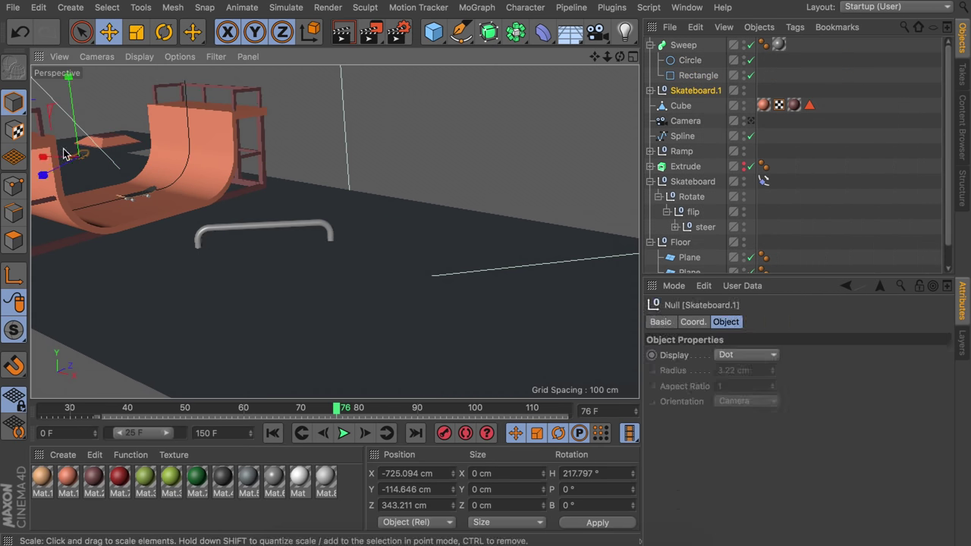
{"action": "key", "text": "e"}
{"action": "key", "text": "w"}
{"action": "left_click_drag", "start_coordinate": [139, 168], "coordinate": [379, 209], "text": "ctrl"}
{"action": "key", "text": "r"}
{"action": "left_click_drag", "start_coordinate": [245, 255], "coordinate": [323, 199], "text": "alt"}
{"action": "key", "text": "e"}
{"action": "left_click_drag", "start_coordinate": [339, 268], "coordinate": [339, 237]}
Pitch Skateboard.2 to about 50°, lean it against the rail and return to the camera view
{"action": "key", "text": "r"}
{"action": "left_click_drag", "start_coordinate": [386, 256], "coordinate": [395, 228]}
{"action": "key", "text": "e"}
{"action": "mouse_move", "coordinate": [310, 218]}
{"action": "left_mouse_down"}
{"action": "mouse_move", "coordinate": [310, 236]}
{"action": "mouse_move", "coordinate": [333, 232]}
{"action": "mouse_move", "coordinate": [310, 223]}
{"action": "left_mouse_up"}
{"action": "key", "text": "r"}
{"action": "key", "text": "e"}
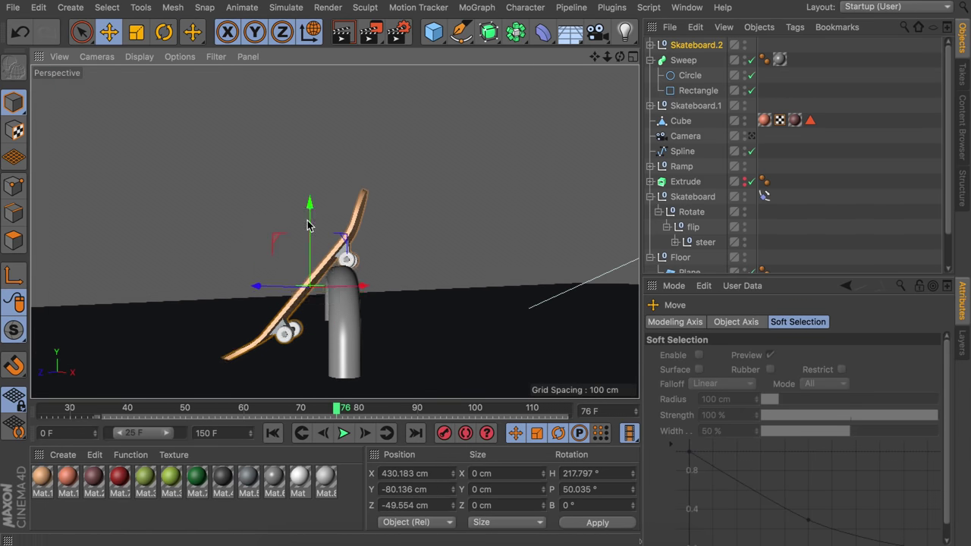
{"action": "left_click_drag", "start_coordinate": [380, 227], "coordinate": [304, 220], "text": "alt"}
{"action": "left_click", "coordinate": [751, 136]}
Try the Mat.4 material on the first floor plane and undo the assignment
{"action": "scroll", "coordinate": [759, 159], "scroll_direction": "down", "scroll_amount": 2}
{"action": "left_click_drag", "start_coordinate": [226, 483], "coordinate": [782, 236]}
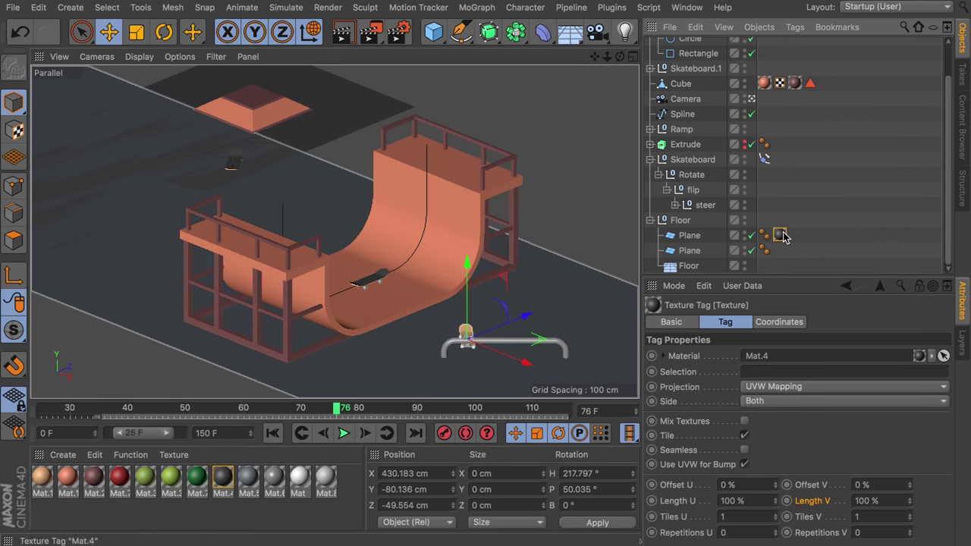
{"action": "left_click", "coordinate": [247, 507]}
{"action": "key", "text": "super+z"}
{"action": "key", "text": "super+z"}
Apply the blue-grey Mat.5 to both floor planes and the green material to the Floor object, and test-render the view
{"action": "left_click_drag", "start_coordinate": [249, 478], "coordinate": [164, 183]}
{"action": "left_click_drag", "start_coordinate": [249, 478], "coordinate": [357, 372]}
{"action": "scroll", "coordinate": [880, 196], "scroll_direction": "down", "scroll_amount": 2}
{"action": "left_click", "coordinate": [689, 266]}
{"action": "left_click", "coordinate": [343, 30]}
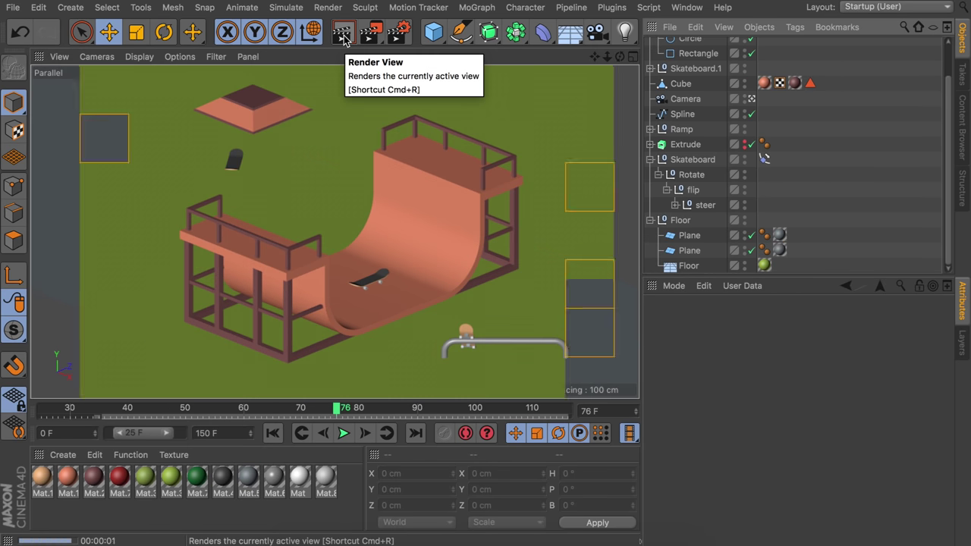
{"action": "left_click", "coordinate": [556, 231]}
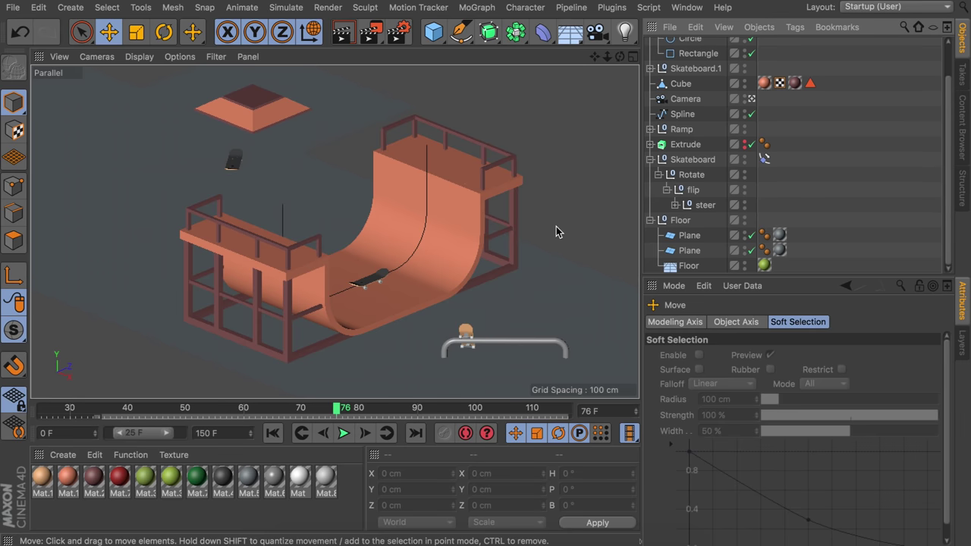
Switch back to the object coordinate system and add the Ambient Occlusion effect to the render settings
{"action": "left_click", "coordinate": [315, 41]}
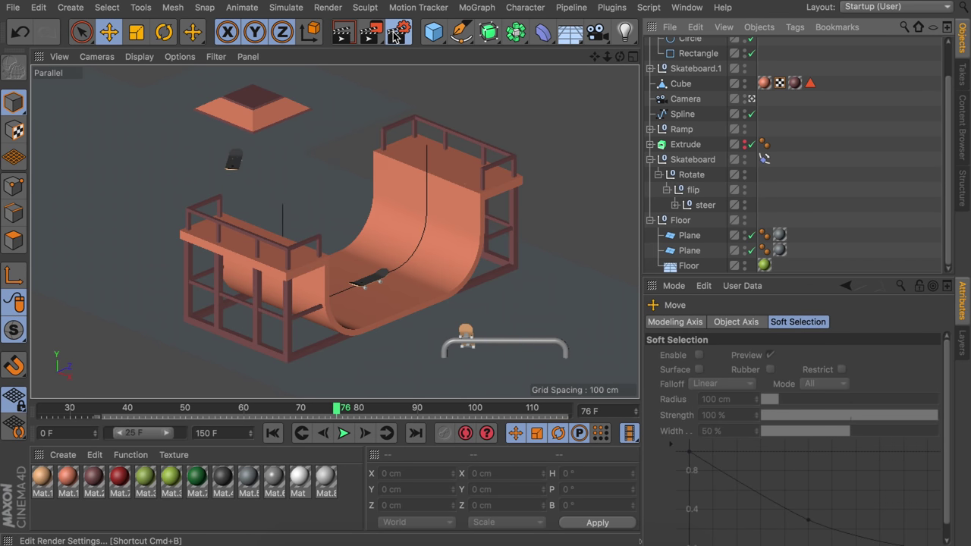
{"action": "left_click", "coordinate": [400, 32]}
{"action": "left_click", "coordinate": [369, 416]}
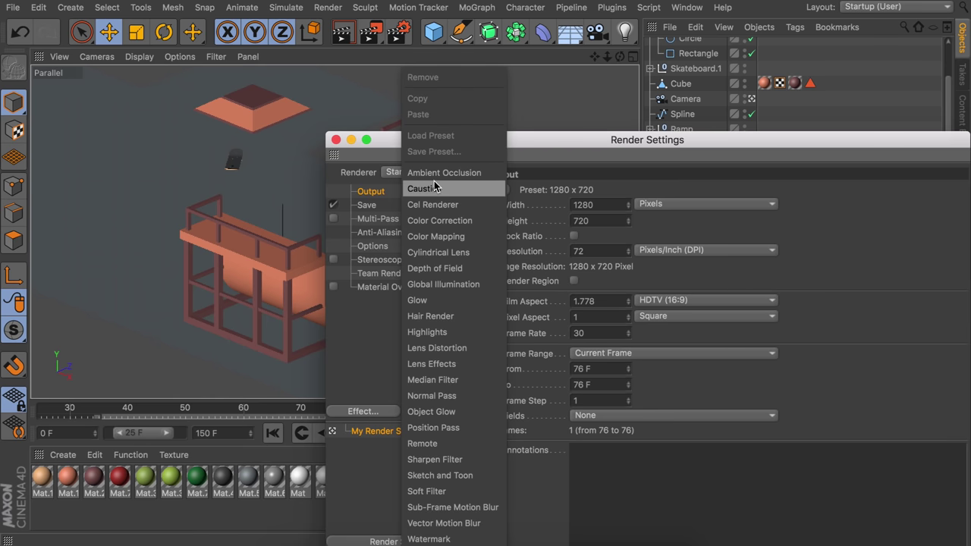
{"action": "left_click", "coordinate": [379, 172]}
{"action": "left_click", "coordinate": [336, 139]}
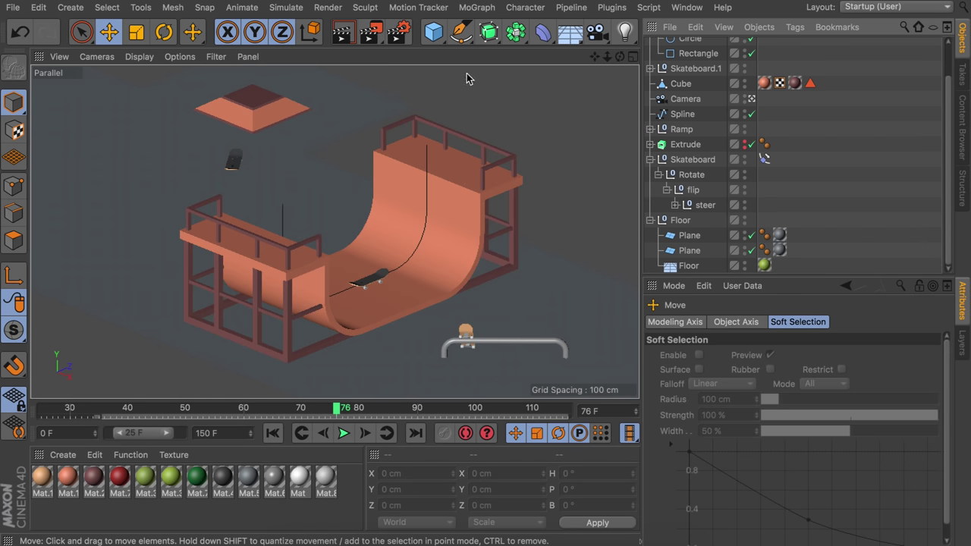
Add a Physical Sky, set its time to 16:57 and test-render the view
{"action": "left_click", "coordinate": [570, 32]}
{"action": "left_click", "coordinate": [737, 52]}
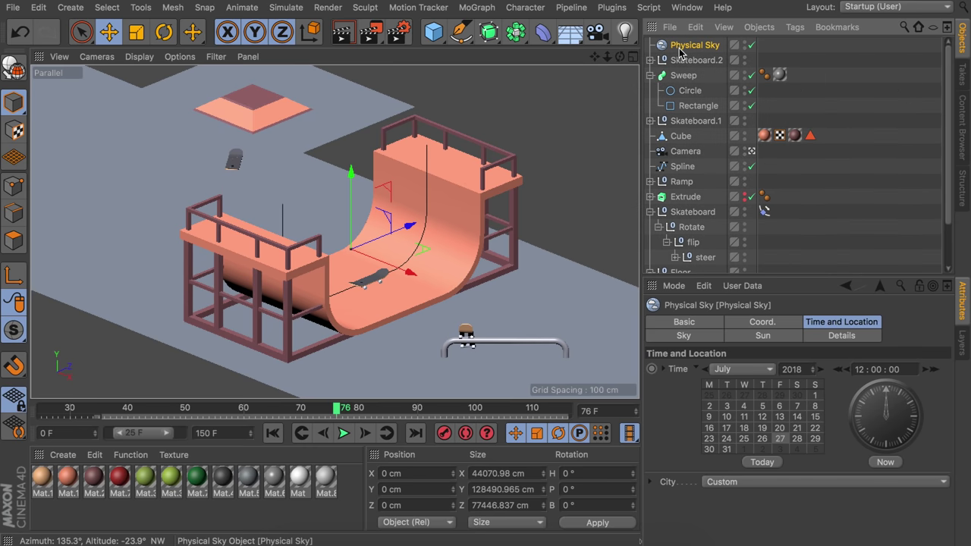
{"action": "left_click_drag", "start_coordinate": [891, 407], "coordinate": [895, 436]}
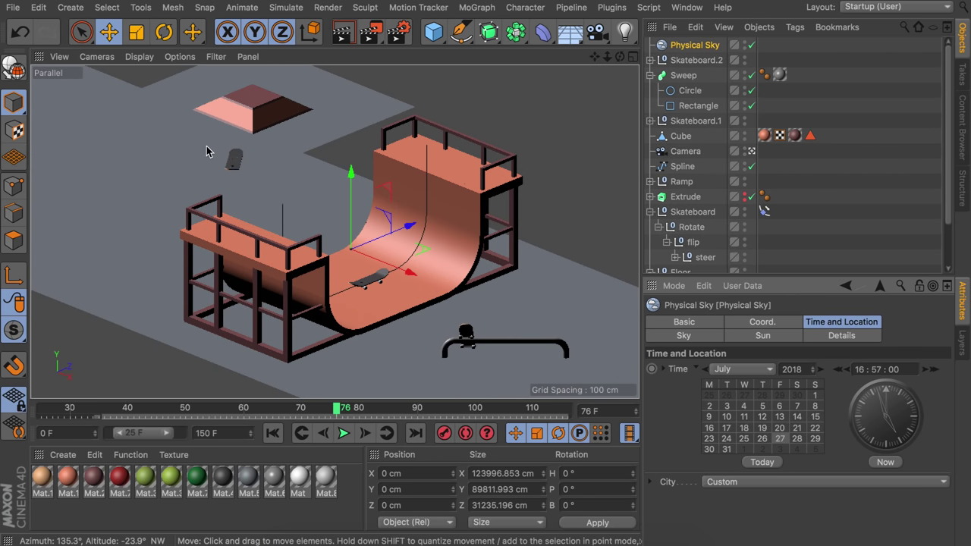
{"action": "key", "text": "ctrl+r"}
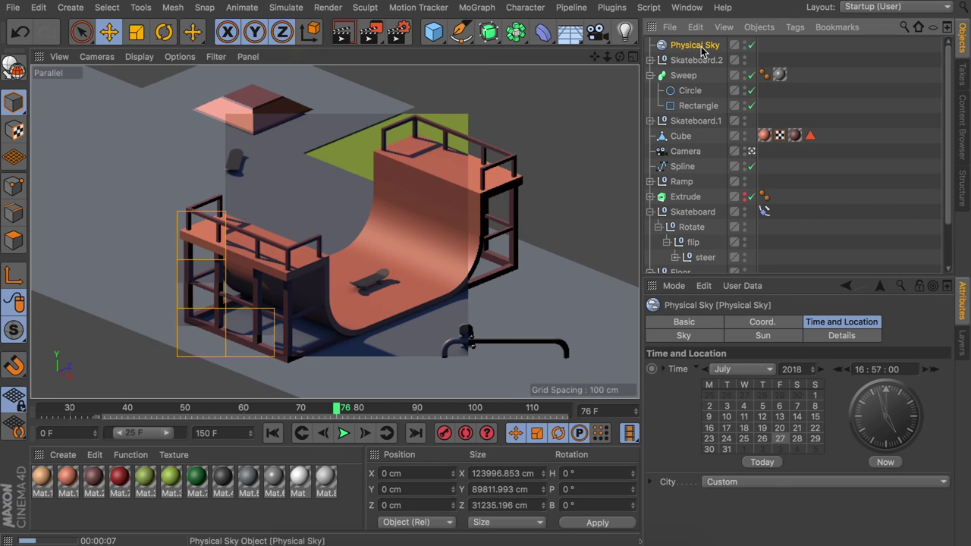
Rotate the Physical Sky to a heading of 180° and preview the new shadow direction
{"action": "key", "text": "r"}
{"action": "mouse_move", "coordinate": [370, 270]}
{"action": "left_mouse_down"}
{"action": "mouse_move", "coordinate": [498, 216]}
{"action": "mouse_move", "coordinate": [328, 181]}
{"action": "mouse_move", "coordinate": [308, 200]}
{"action": "left_mouse_up"}
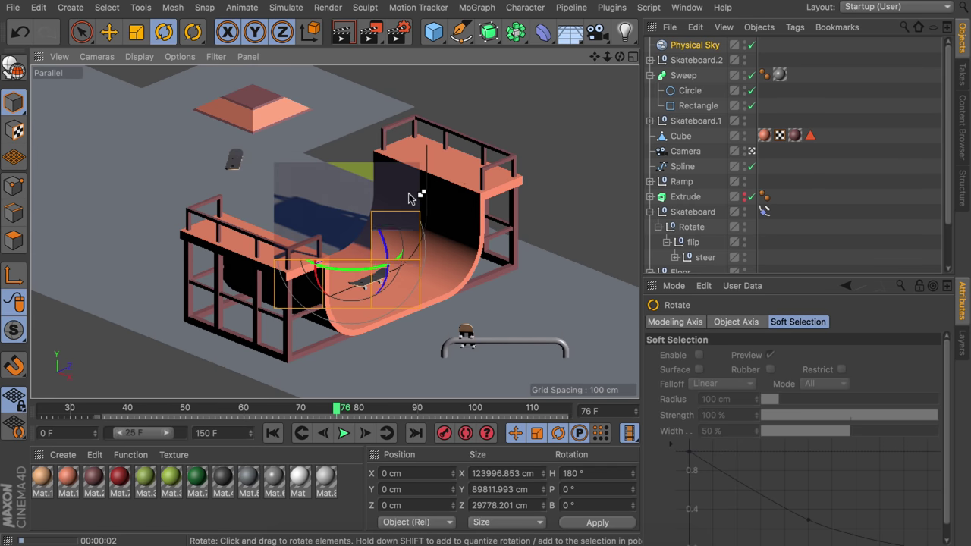
{"action": "left_click", "coordinate": [225, 115]}
{"action": "key", "text": "e"}
{"action": "left_click", "coordinate": [825, 74]}
Add an Omni light with Ambient Illumination, 71% intensity and a pale cyan colour (H 178°, S 8%)
{"action": "left_click", "coordinate": [626, 32]}
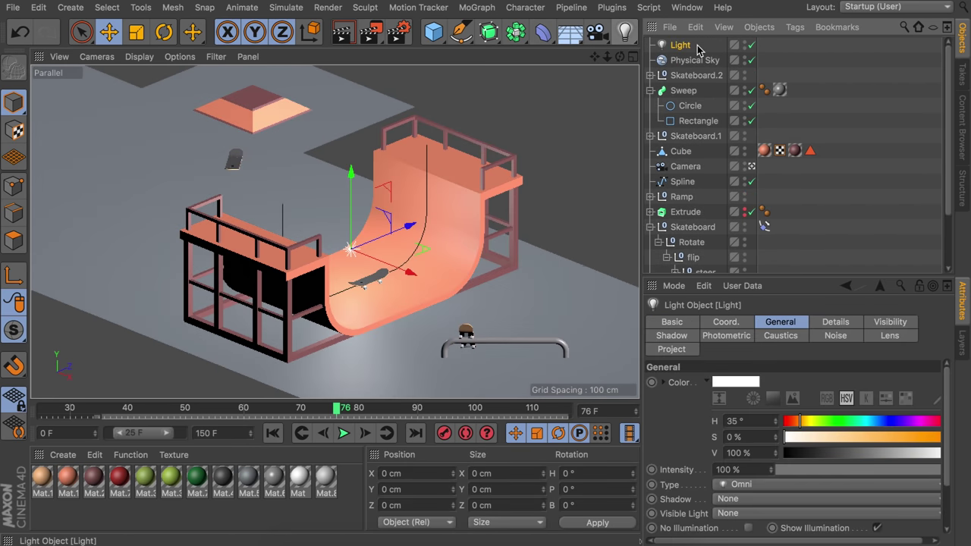
{"action": "left_click", "coordinate": [680, 45]}
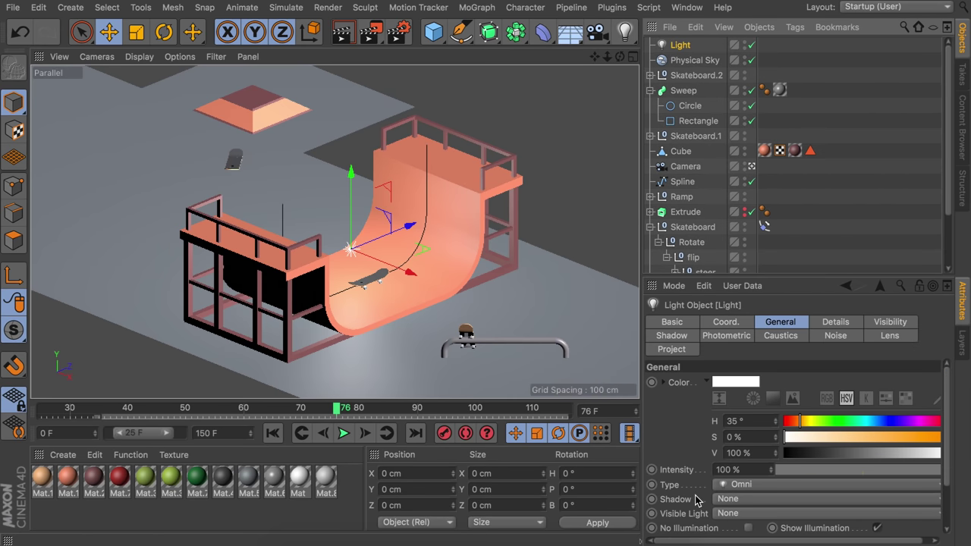
{"action": "scroll", "coordinate": [698, 501], "scroll_direction": "down", "scroll_amount": 3}
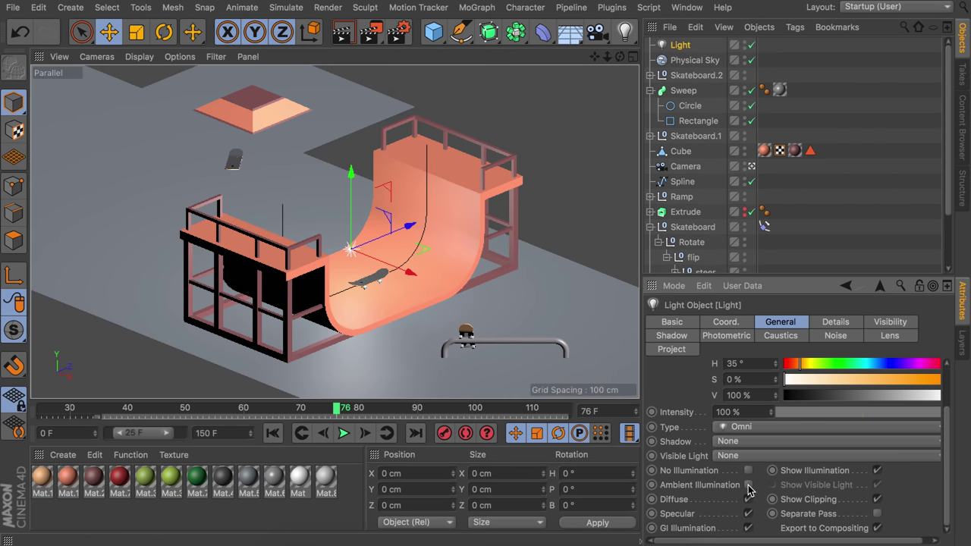
{"action": "left_click", "coordinate": [748, 485]}
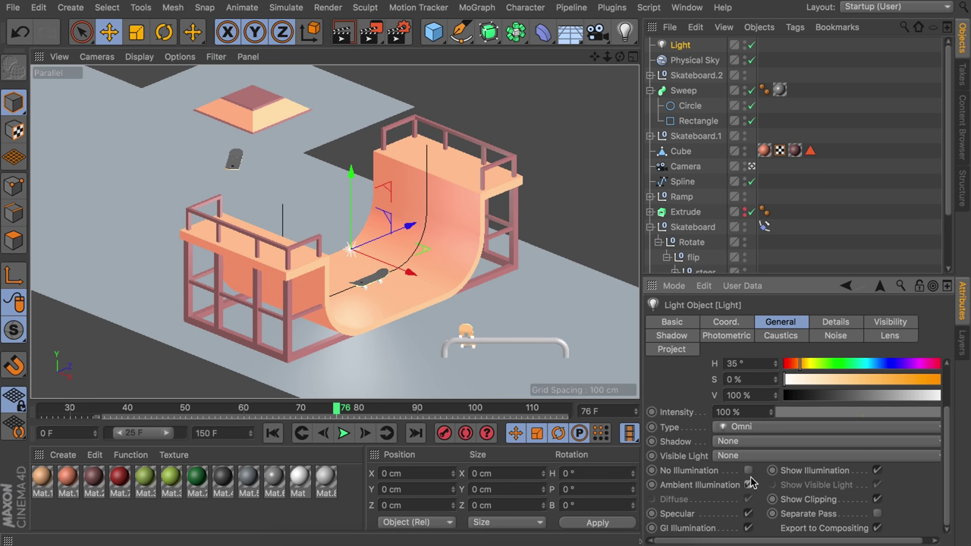
{"action": "left_click", "coordinate": [903, 412]}
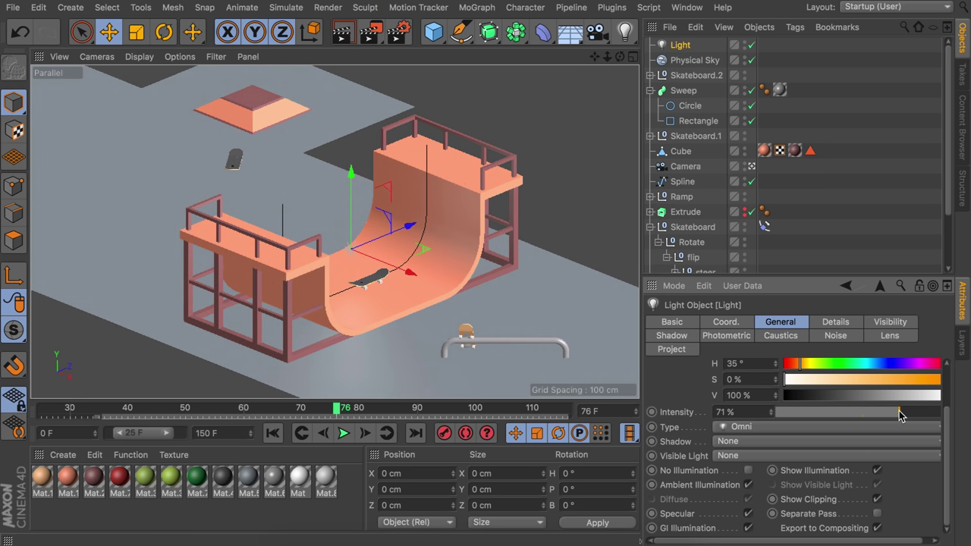
{"action": "scroll", "coordinate": [666, 406], "scroll_direction": "up", "scroll_amount": 3}
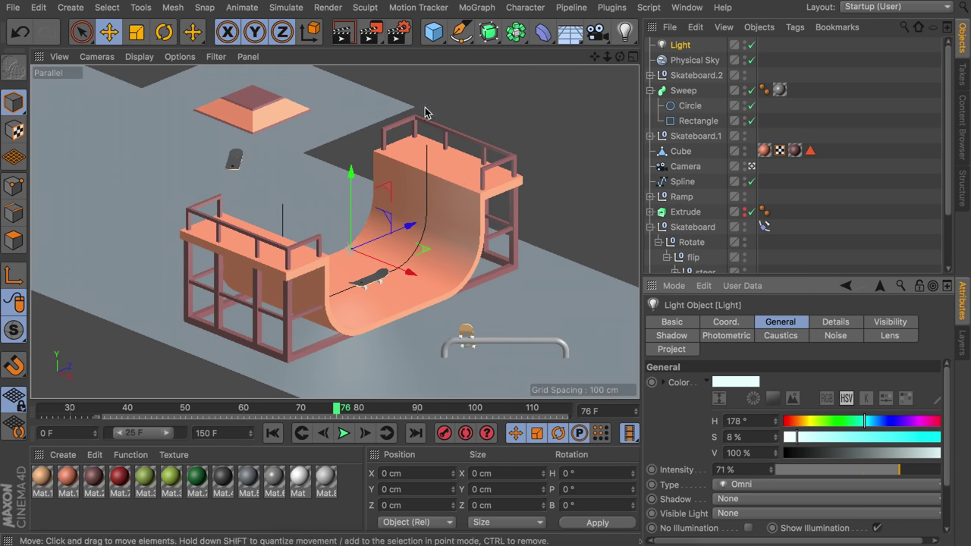
Test-render the view, then add an Area light, pitch it to -90° and place it above the rail, about X 559 cm, Y 337 cm
{"action": "key", "text": "ctrl+r"}
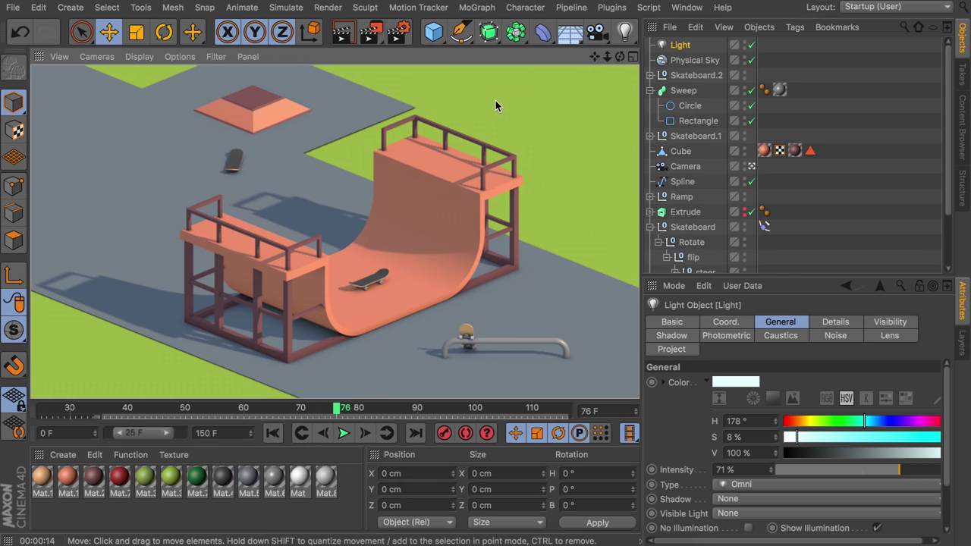
{"action": "left_click_drag", "start_coordinate": [624, 30], "coordinate": [767, 82]}
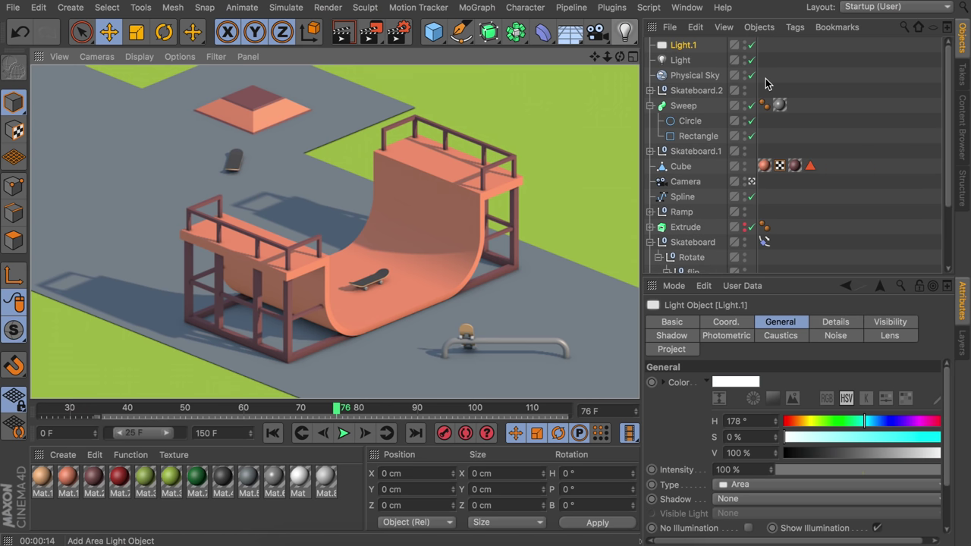
{"action": "key", "text": "r"}
{"action": "left_click_drag", "start_coordinate": [343, 203], "coordinate": [397, 179]}
{"action": "key", "text": "e"}
{"action": "left_click_drag", "start_coordinate": [351, 320], "coordinate": [352, 189]}
{"action": "left_click_drag", "start_coordinate": [410, 143], "coordinate": [582, 218]}
{"action": "middle_click", "coordinate": [384, 195]}
{"action": "middle_click", "coordinate": [461, 154]}
{"action": "scroll", "coordinate": [442, 213], "scroll_direction": "down", "scroll_amount": 3}
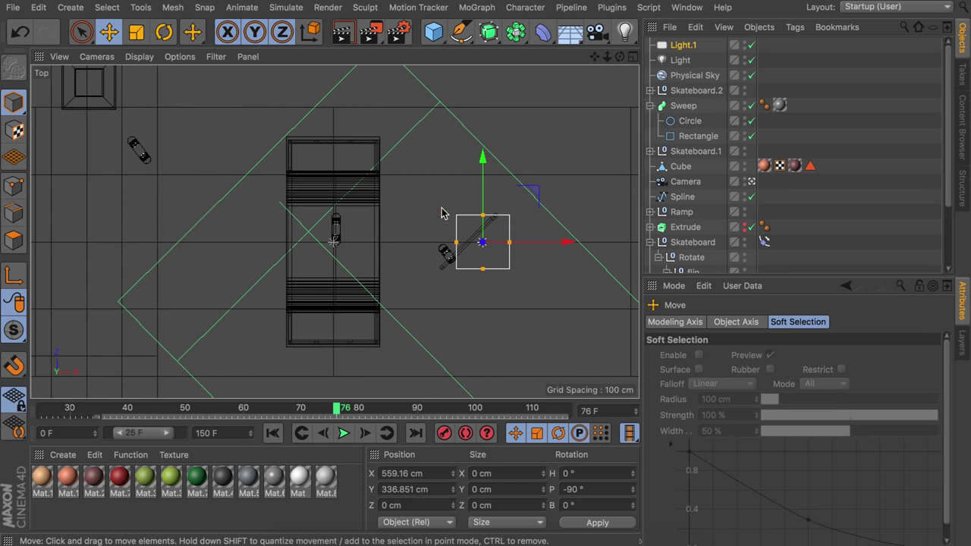
Enlarge the area light and move it behind and above the ramp, to about X 579 cm, Y 388 cm, Z 377 cm
{"action": "left_click_drag", "start_coordinate": [533, 191], "coordinate": [513, 98]}
{"action": "key", "text": "t"}
{"action": "left_click_drag", "start_coordinate": [370, 134], "coordinate": [562, 134]}
{"action": "key", "text": "e"}
{"action": "left_click_drag", "start_coordinate": [514, 106], "coordinate": [538, 97]}
{"action": "middle_click", "coordinate": [432, 125]}
{"action": "middle_click", "coordinate": [278, 159]}
{"action": "left_click_drag", "start_coordinate": [277, 158], "coordinate": [245, 225], "text": "alt"}
{"action": "left_click_drag", "start_coordinate": [418, 214], "coordinate": [389, 200]}
Set the area light's shadow to Area and its colour to warm cream (H 39°, S 15%), and test-render the view
{"action": "left_click", "coordinate": [679, 46]}
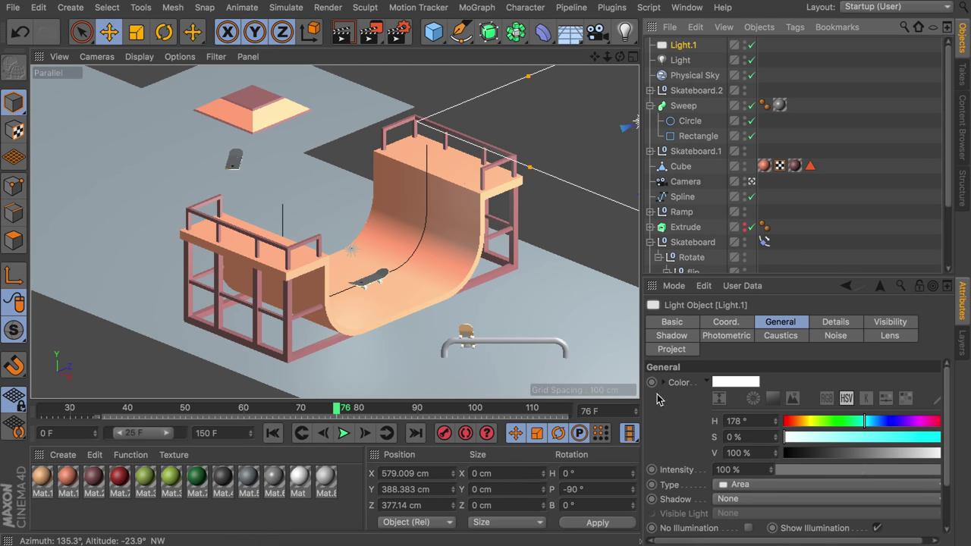
{"action": "left_click", "coordinate": [734, 499]}
{"action": "left_click", "coordinate": [741, 486]}
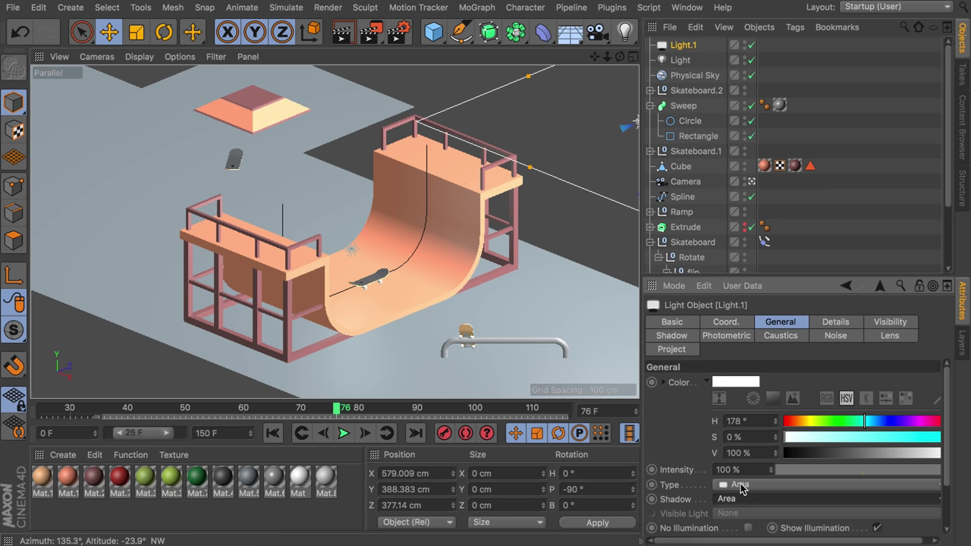
{"action": "left_click", "coordinate": [803, 422]}
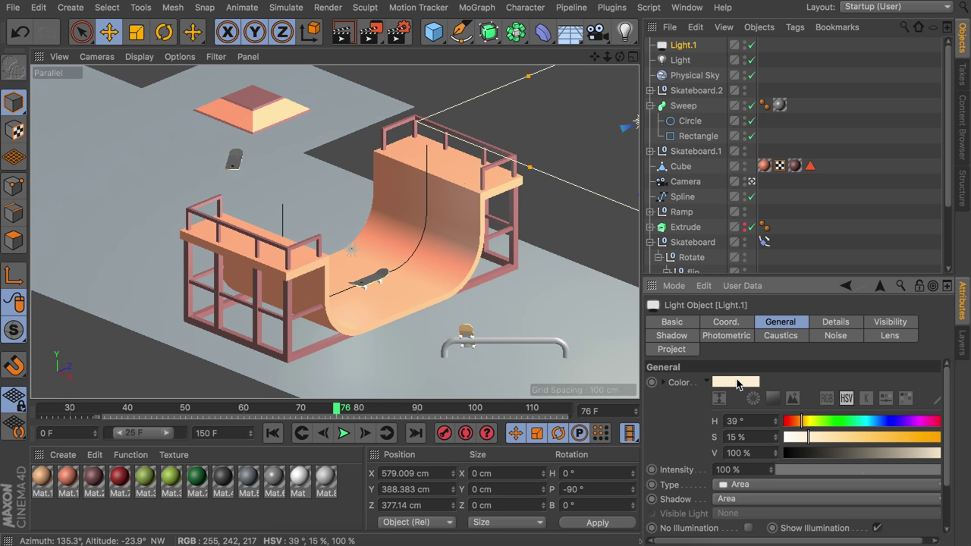
{"action": "key", "text": "ctrl+r"}
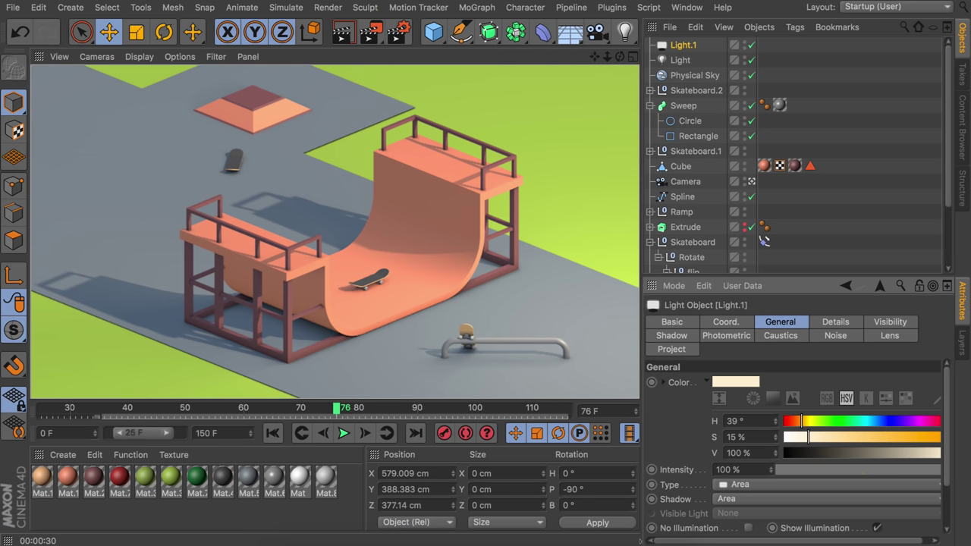
{"action": "key", "text": "ctrl+d"}
Add a cylinder about 138 cm high and 100 cm across, and make it editable
{"action": "left_click", "coordinate": [361, 158]}
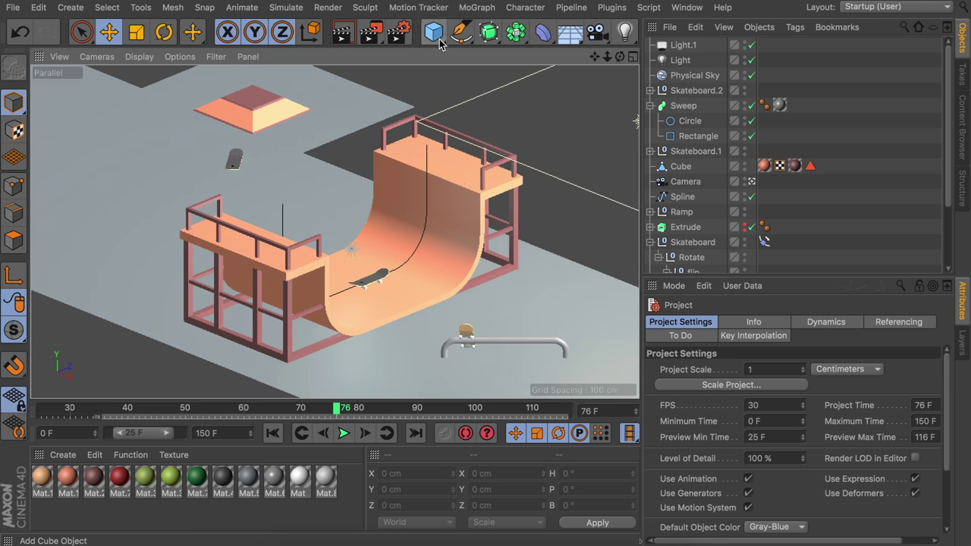
{"action": "left_click_drag", "start_coordinate": [433, 32], "coordinate": [736, 63]}
{"action": "left_click_drag", "start_coordinate": [352, 210], "coordinate": [352, 233]}
{"action": "left_click_drag", "start_coordinate": [353, 220], "coordinate": [365, 114]}
{"action": "key", "text": "c"}
Scale down the cylinder's bottom cap so the body tapers like a paper cup
{"action": "left_click", "coordinate": [13, 240]}
{"action": "key", "text": "super+a"}
{"action": "left_click", "coordinate": [752, 197]}
{"action": "key", "text": "9"}
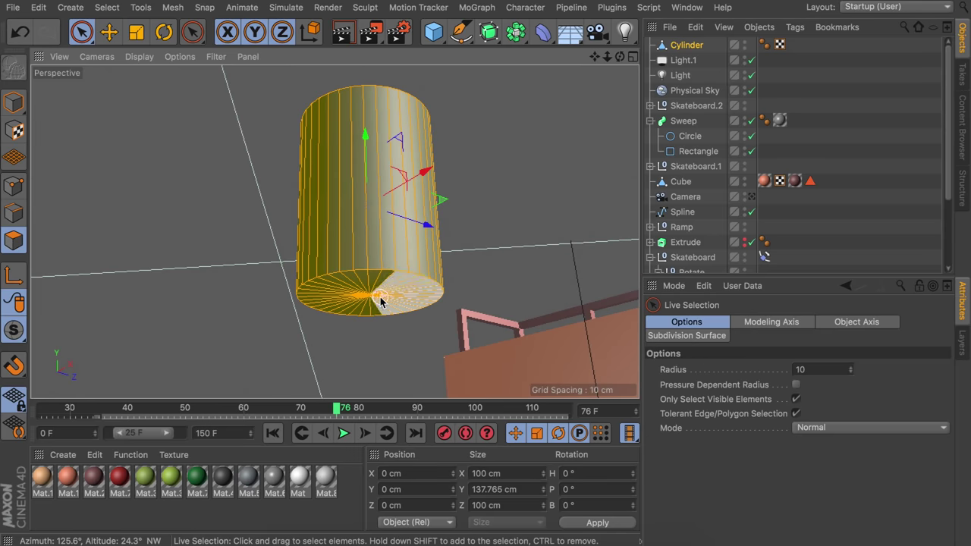
{"action": "left_click", "coordinate": [373, 293]}
{"action": "key", "text": "t"}
{"action": "left_click_drag", "start_coordinate": [394, 256], "coordinate": [325, 256]}
Inset and extrude the cylinder's top cap into a protruding lid rim about 114 cm across, undoing the surplus edits
{"action": "left_click_drag", "start_coordinate": [326, 121], "coordinate": [347, 193], "text": "alt"}
{"action": "left_click", "coordinate": [340, 164]}
{"action": "key", "text": "i"}
{"action": "key", "text": "d"}
{"action": "left_click_drag", "start_coordinate": [402, 163], "coordinate": [347, 237]}
{"action": "key", "text": "i"}
{"action": "key", "text": "d"}
{"action": "key", "text": "t"}
{"action": "key", "text": "e"}
{"action": "key", "text": "super+z"}
{"action": "key", "text": "super+z"}
{"action": "key", "text": "super+z"}
{"action": "key", "text": "super+z"}
{"action": "key", "text": "super+z"}
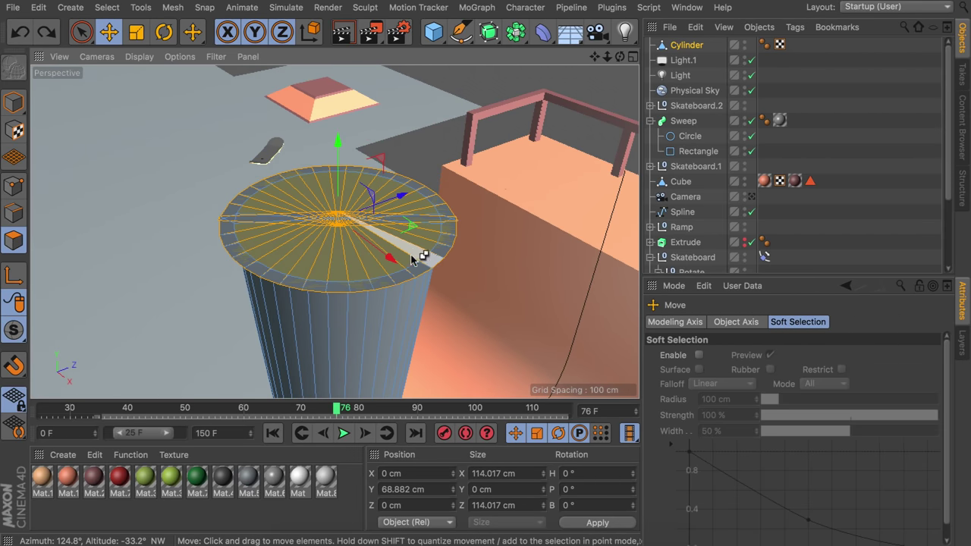
Inset and extrude the cup's top face upward, then scale it in to form a raised, tapered lid
{"action": "key", "text": "i"}
{"action": "left_click_drag", "start_coordinate": [418, 241], "coordinate": [445, 241]}
{"action": "key", "text": "d"}
{"action": "key", "text": "i"}
{"action": "mouse_move", "coordinate": [418, 241]}
{"action": "left_mouse_down"}
{"action": "mouse_move", "coordinate": [440, 241]}
{"action": "mouse_move", "coordinate": [404, 241]}
{"action": "left_mouse_up"}
{"action": "key", "text": "d"}
{"action": "key", "text": "t"}
Extrude a thin straw from the lid's centre and apply the white Mat material to the whole cup
{"action": "key", "text": "i"}
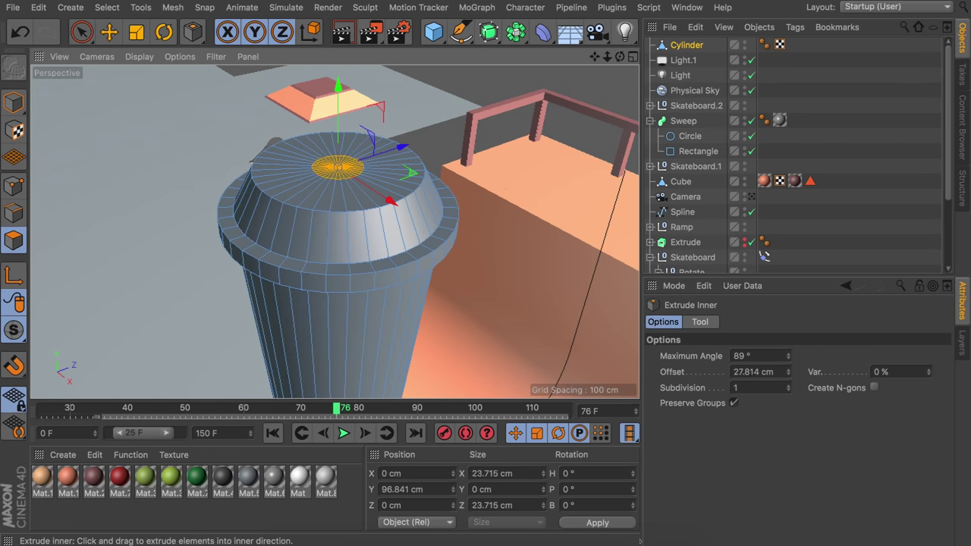
{"action": "key", "text": "d"}
{"action": "left_click_drag", "start_coordinate": [339, 288], "coordinate": [338, 235], "text": "alt"}
{"action": "key", "text": "super+z"}
{"action": "left_click", "coordinate": [14, 102]}
{"action": "left_click_drag", "start_coordinate": [300, 477], "coordinate": [334, 258]}
{"action": "key", "text": "e"}
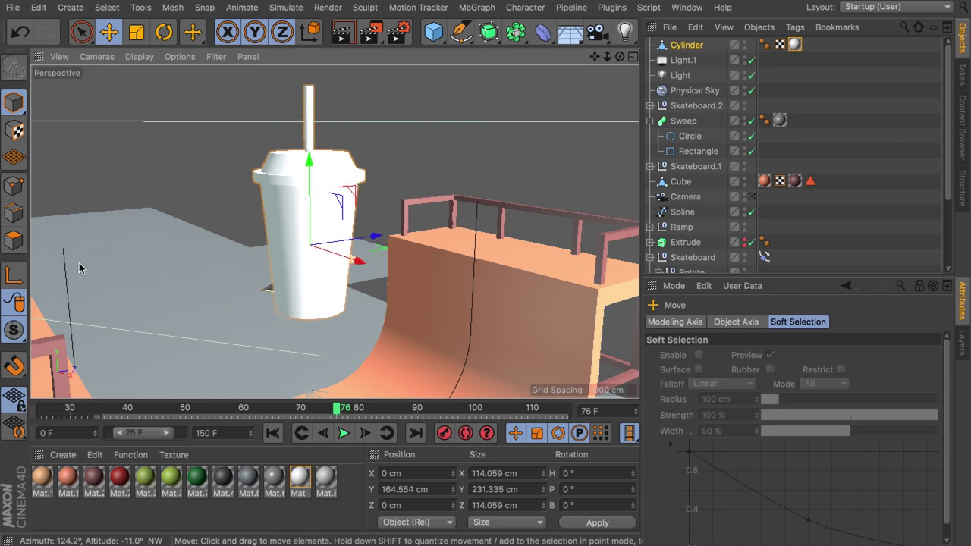
Cut two edge loops around the cup body and apply the dark red material to the band between them
{"action": "key", "text": "k"}
{"action": "key", "text": "l"}
{"action": "left_click", "coordinate": [301, 278]}
{"action": "left_click", "coordinate": [304, 228]}
{"action": "key", "text": "u"}
{"action": "key", "text": "l"}
{"action": "left_click", "coordinate": [300, 254]}
{"action": "left_click_drag", "start_coordinate": [120, 477], "coordinate": [87, 280]}
Scale the cup down to about 16 cm wide and 32 cm high and move it onto the floor beside the ramp
{"action": "scroll", "coordinate": [380, 194], "scroll_direction": "down", "scroll_amount": 5}
{"action": "key", "text": "t"}
{"action": "key", "text": "e"}
{"action": "left_click_drag", "start_coordinate": [306, 182], "coordinate": [302, 338]}
{"action": "key", "text": "t"}
{"action": "left_click_drag", "start_coordinate": [439, 256], "coordinate": [425, 295]}
{"action": "left_click_drag", "start_coordinate": [243, 277], "coordinate": [139, 281]}
{"action": "key", "text": "e"}
{"action": "left_click_drag", "start_coordinate": [455, 274], "coordinate": [303, 205]}
{"action": "left_click_drag", "start_coordinate": [386, 168], "coordinate": [386, 189]}
Duplicate the cup beside the first, bank it about 79° onto its side and lower it to the floor
{"action": "scroll", "coordinate": [422, 219], "scroll_direction": "up", "scroll_amount": 5}
{"action": "left_click_drag", "start_coordinate": [429, 216], "coordinate": [471, 228]}
{"action": "key", "text": "r"}
{"action": "left_click_drag", "start_coordinate": [393, 148], "coordinate": [455, 186]}
{"action": "key", "text": "e"}
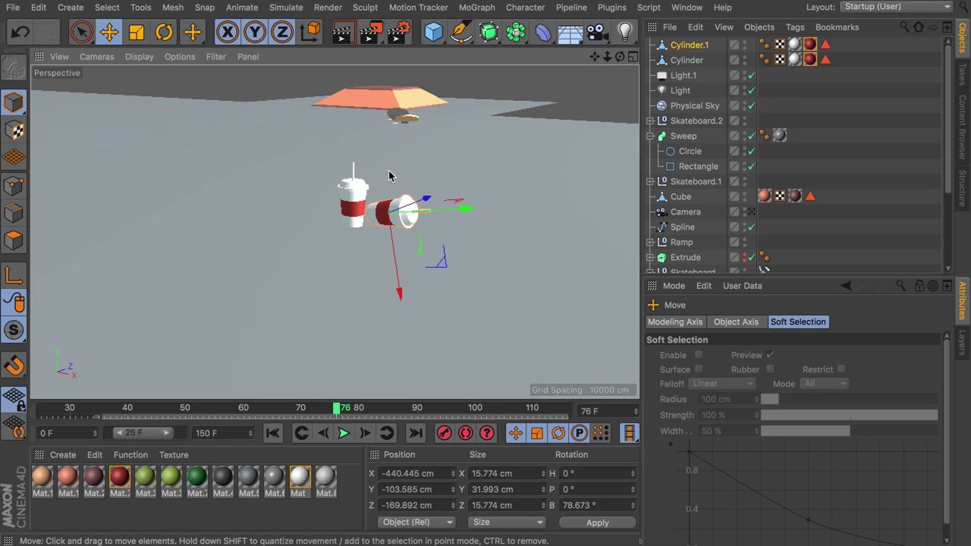
{"action": "left_click_drag", "start_coordinate": [399, 289], "coordinate": [398, 303]}
Replace the tipped cup's red band with the dark green material, and copy the upright cup to the rail side of the ramp
{"action": "left_click", "coordinate": [355, 203]}
{"action": "left_click_drag", "start_coordinate": [196, 477], "coordinate": [810, 45]}
{"action": "left_click", "coordinate": [842, 125]}
{"action": "left_click", "coordinate": [353, 212]}
{"action": "scroll", "coordinate": [318, 227], "scroll_direction": "down", "scroll_amount": 10}
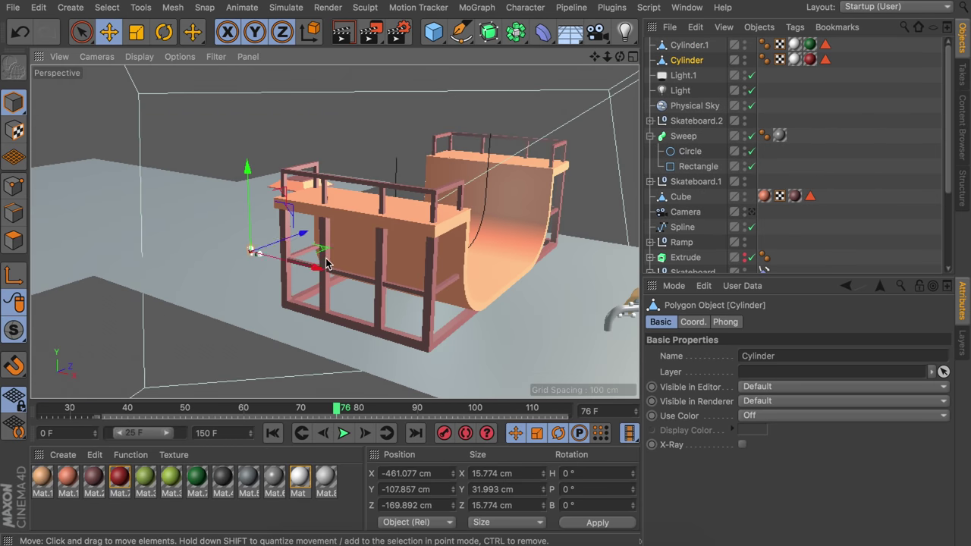
{"action": "left_click_drag", "start_coordinate": [327, 262], "coordinate": [486, 292], "text": "ctrl"}
{"action": "left_click", "coordinate": [842, 144]}
Add a Polygon object away from the skatepark, pitch it upright to 90° and make it editable
{"action": "scroll", "coordinate": [293, 292], "scroll_direction": "down", "scroll_amount": 5}
{"action": "mouse_move", "coordinate": [293, 292]}
{"action": "left_mouse_down", "text": "alt"}
{"action": "mouse_move", "coordinate": [288, 325]}
{"action": "mouse_move", "coordinate": [298, 296]}
{"action": "left_mouse_up", "text": "alt"}
{"action": "left_click", "coordinate": [752, 228]}
{"action": "left_click", "coordinate": [752, 228]}
{"action": "mouse_move", "coordinate": [349, 232]}
{"action": "left_mouse_down", "text": "alt"}
{"action": "mouse_move", "coordinate": [317, 234]}
{"action": "mouse_move", "coordinate": [353, 230]}
{"action": "left_mouse_up", "text": "alt"}
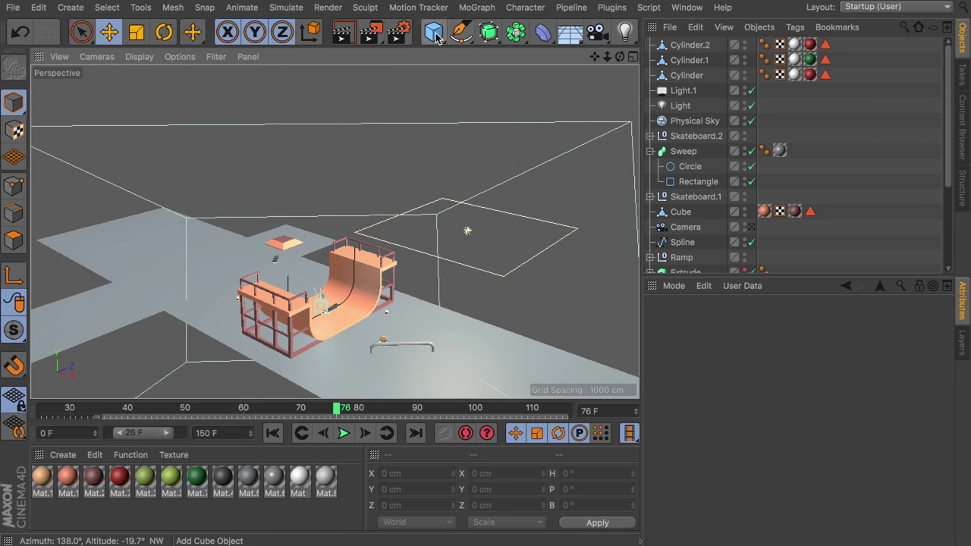
{"action": "left_click_drag", "start_coordinate": [433, 31], "coordinate": [652, 78]}
{"action": "key", "text": "o"}
{"action": "key", "text": "r"}
{"action": "left_click_drag", "start_coordinate": [364, 250], "coordinate": [364, 321]}
{"action": "left_click_drag", "start_coordinate": [441, 294], "coordinate": [416, 179]}
{"action": "key", "text": "super+z"}
{"action": "key", "text": "c"}
Extend the polygon's top edge upward and narrow it to a tip, forming a grass blade about 104 cm wide and 279 cm high
{"action": "left_click", "coordinate": [20, 216]}
{"action": "left_click", "coordinate": [393, 216]}
{"action": "key", "text": "e"}
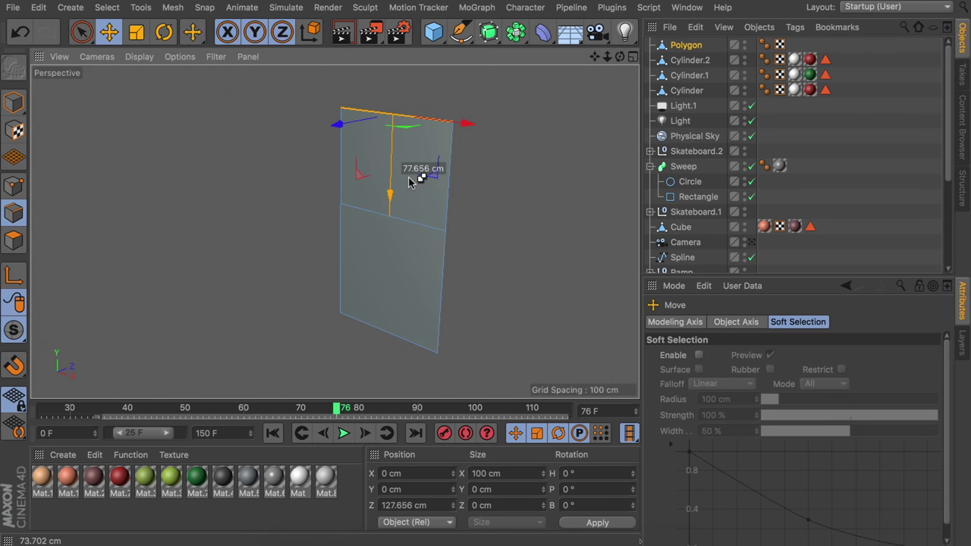
{"action": "key", "text": "t"}
{"action": "key", "text": "e"}
{"action": "left_click_drag", "start_coordinate": [323, 210], "coordinate": [334, 221]}
{"action": "left_click_drag", "start_coordinate": [386, 267], "coordinate": [388, 129], "text": "ctrl"}
{"action": "key", "text": "t"}
{"action": "left_click_drag", "start_coordinate": [435, 195], "coordinate": [425, 196]}
{"action": "key", "text": "e"}
{"action": "left_click_drag", "start_coordinate": [394, 220], "coordinate": [341, 189], "text": "alt"}
{"action": "left_click_drag", "start_coordinate": [341, 212], "coordinate": [409, 213], "text": "alt"}
{"action": "left_click", "coordinate": [13, 103]}
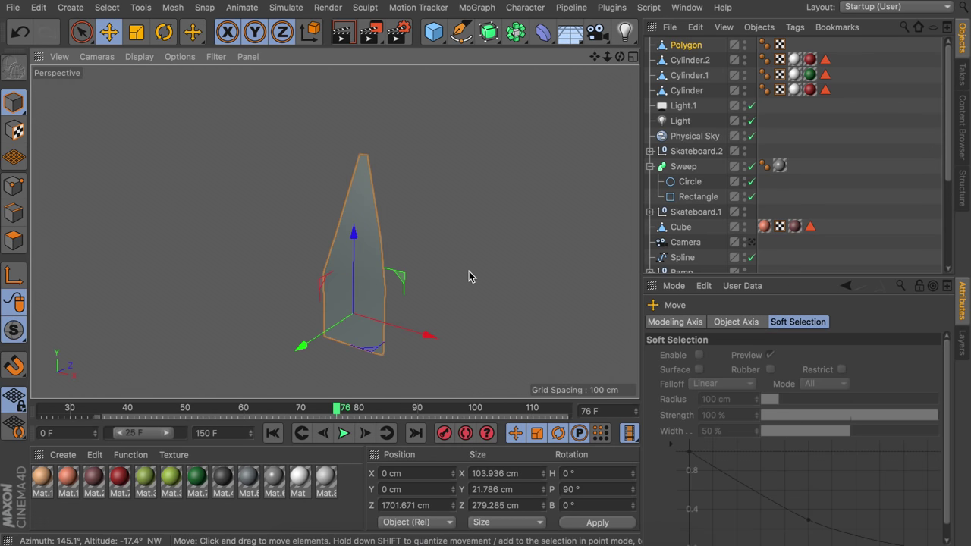
Put the grass blade in a Cloner and set its mode to Grid Array
{"action": "left_click", "coordinate": [476, 7]}
{"action": "left_click", "coordinate": [522, 173]}
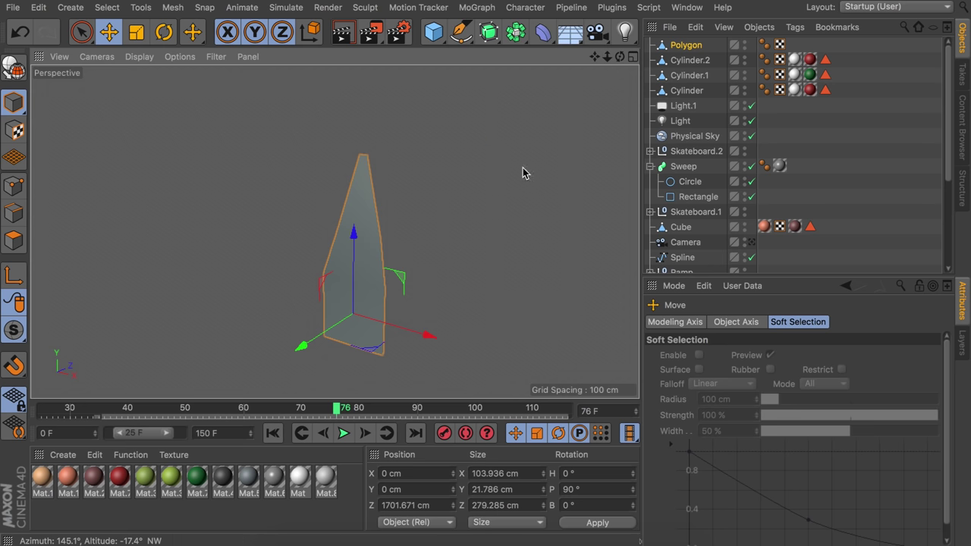
{"action": "left_click", "coordinate": [694, 60]}
{"action": "left_click", "coordinate": [683, 44]}
{"action": "left_click", "coordinate": [752, 355]}
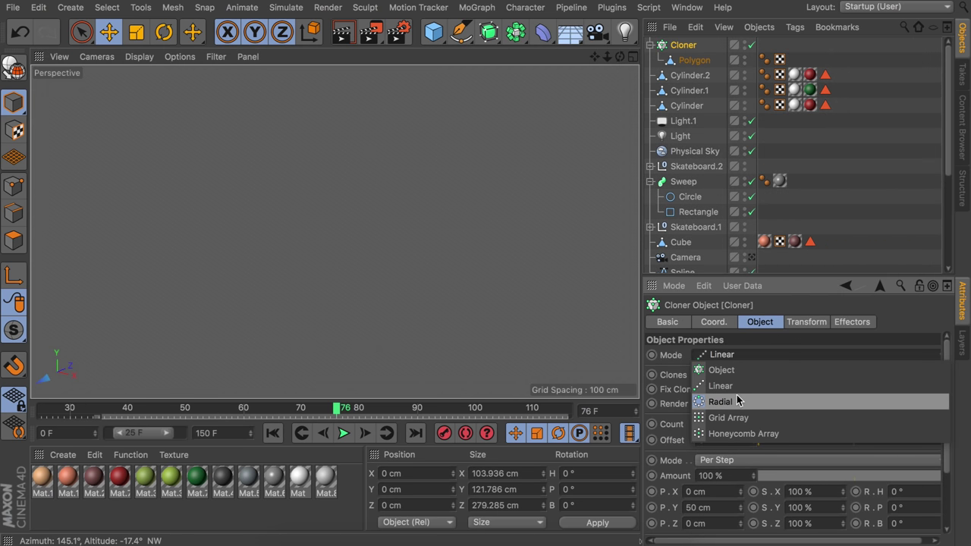
{"action": "left_click", "coordinate": [732, 417]}
Set the grid cloner's count to 7, 1 and 7
{"action": "key", "text": "i"}
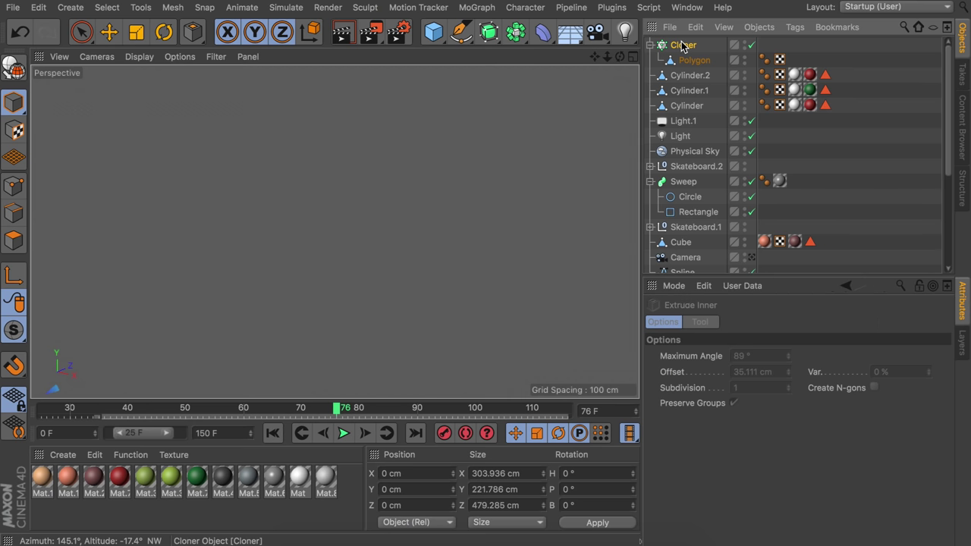
{"action": "left_click", "coordinate": [682, 46]}
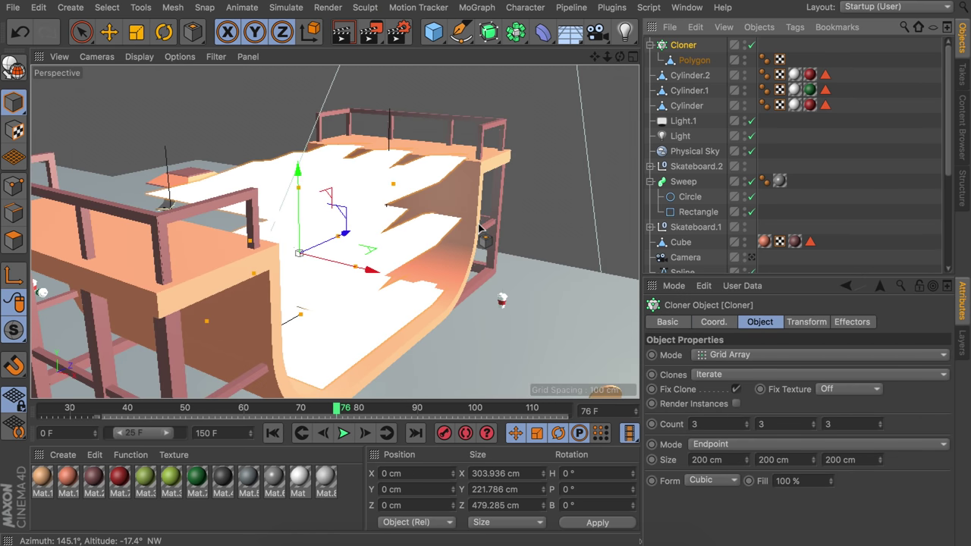
{"action": "left_click", "coordinate": [707, 423]}
{"action": "left_click", "coordinate": [783, 425]}
{"action": "type", "text": "1"}
{"action": "key", "text": "Return"}
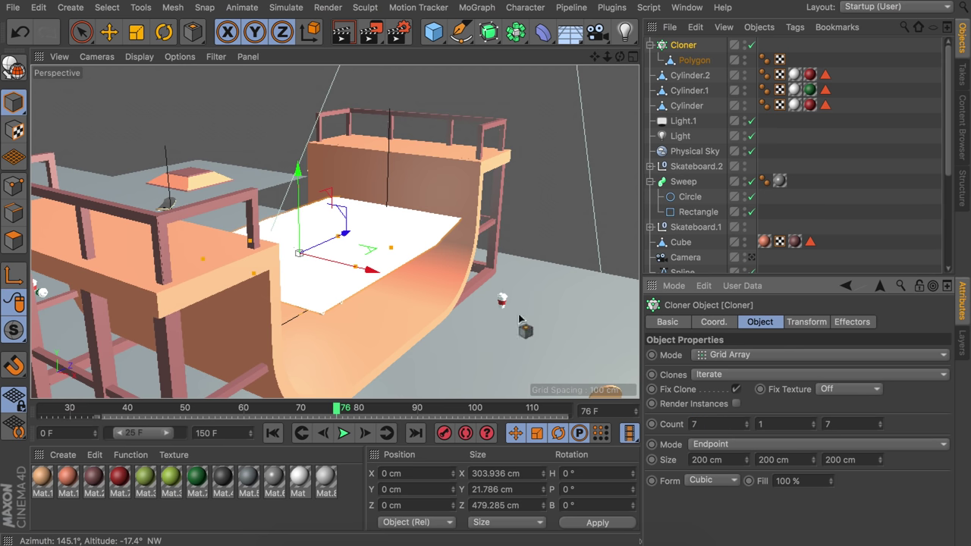
Scale the grass blade down to about 9 cm wide and 24 cm high
{"action": "left_click", "coordinate": [695, 60]}
{"action": "key", "text": "t"}
{"action": "left_click_drag", "start_coordinate": [550, 201], "coordinate": [4, 448]}
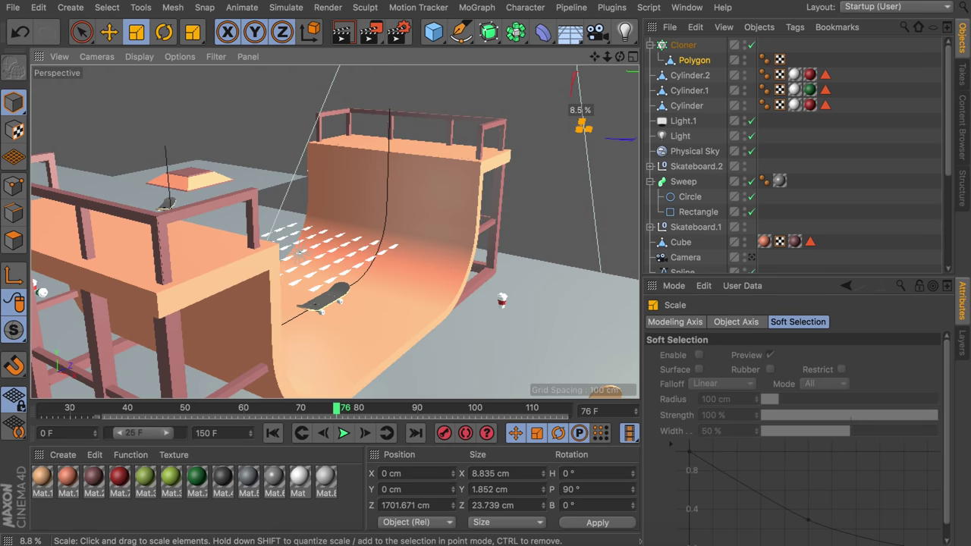
Move the cloner to ground level beyond the ramp and stretch its grid to about 1038 by 701 cm
{"action": "left_click", "coordinate": [679, 47]}
{"action": "scroll", "coordinate": [364, 182], "scroll_direction": "down", "scroll_amount": 5}
{"action": "key", "text": "e"}
{"action": "left_click_drag", "start_coordinate": [357, 163], "coordinate": [299, 182], "text": "alt"}
{"action": "left_click_drag", "start_coordinate": [314, 149], "coordinate": [314, 189]}
{"action": "left_click_drag", "start_coordinate": [330, 307], "coordinate": [559, 235]}
{"action": "mouse_move", "coordinate": [534, 201]}
{"action": "left_mouse_down"}
{"action": "mouse_move", "coordinate": [576, 193]}
{"action": "mouse_move", "coordinate": [550, 201]}
{"action": "left_mouse_up"}
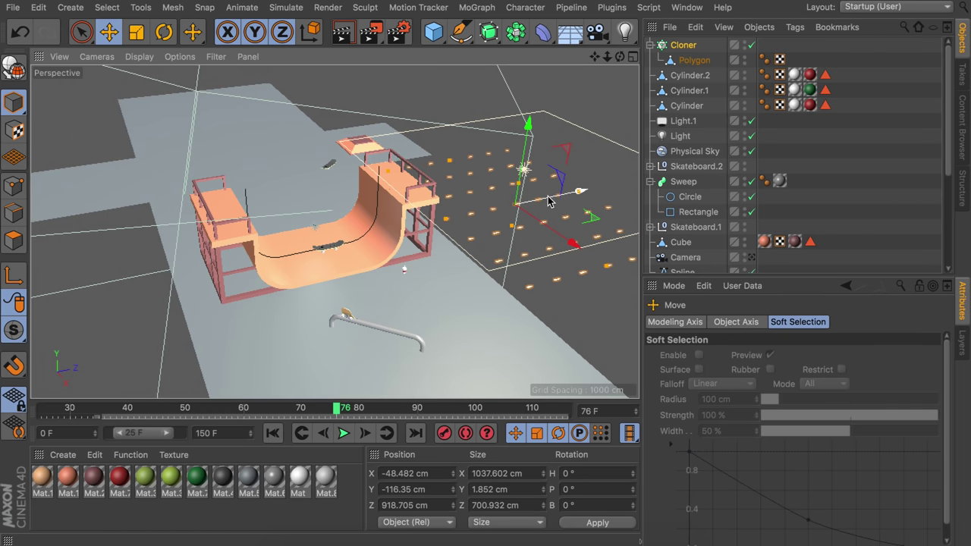
Nest the grass blade in a second Cloner inside the grid cloner and set it to Radial mode
{"action": "left_click", "coordinate": [692, 60]}
{"action": "left_click", "coordinate": [476, 7]}
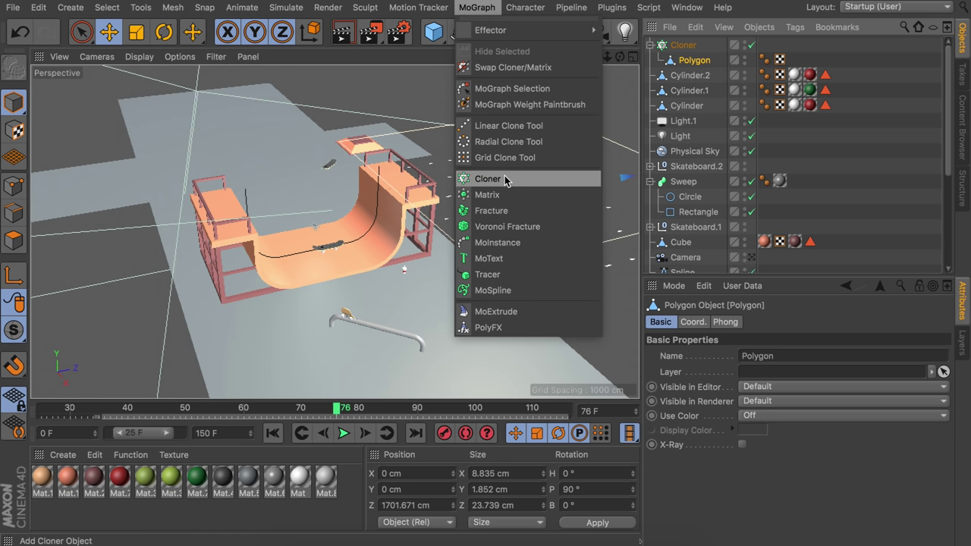
{"action": "left_click", "coordinate": [521, 177], "text": "alt"}
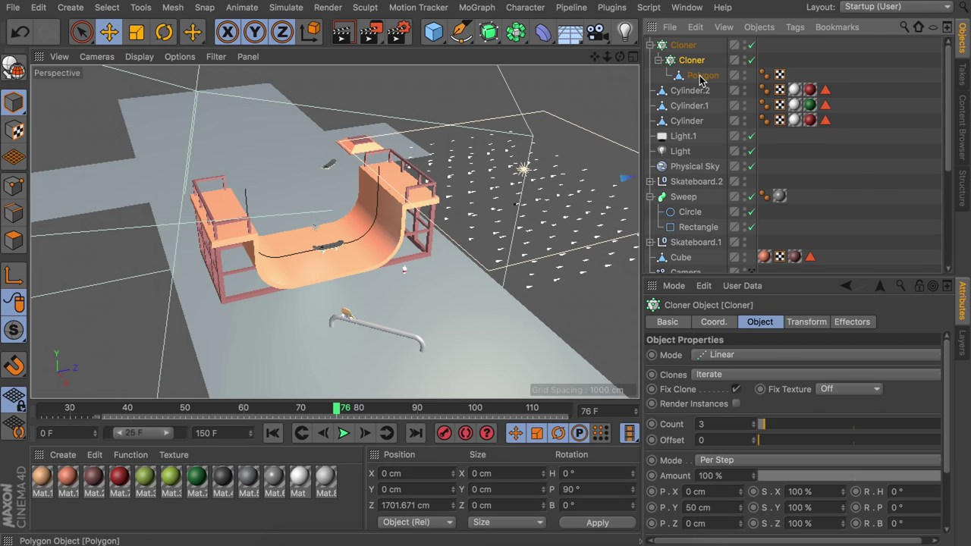
{"action": "left_click", "coordinate": [722, 355]}
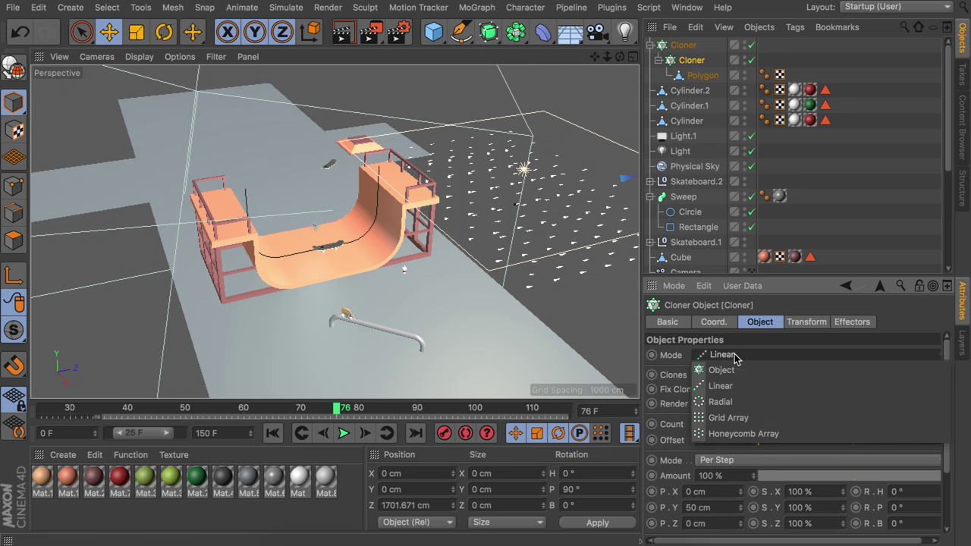
{"action": "left_click", "coordinate": [734, 400]}
Set the inner radial cloner's radius to 10 cm and its plane to XZ
{"action": "right_click_drag", "start_coordinate": [551, 225], "coordinate": [579, 134], "text": "alt"}
{"action": "middle_click_drag", "start_coordinate": [578, 135], "coordinate": [511, 243], "text": "alt"}
{"action": "left_click_drag", "start_coordinate": [758, 440], "coordinate": [754, 440]}
{"action": "left_click", "coordinate": [702, 455]}
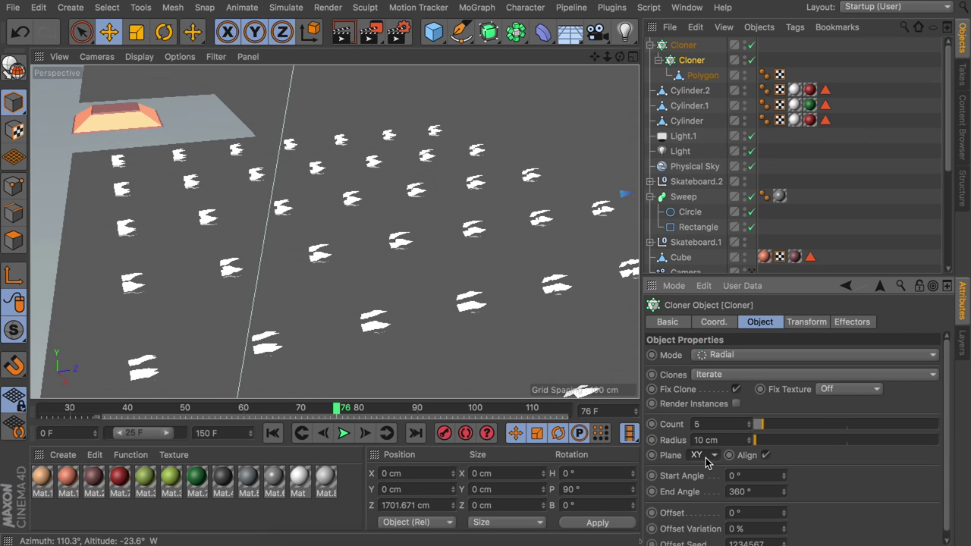
Stand the blades up by setting the inner cloner's transform pitch rotation (R.P) to 84°
{"action": "left_click", "coordinate": [692, 78]}
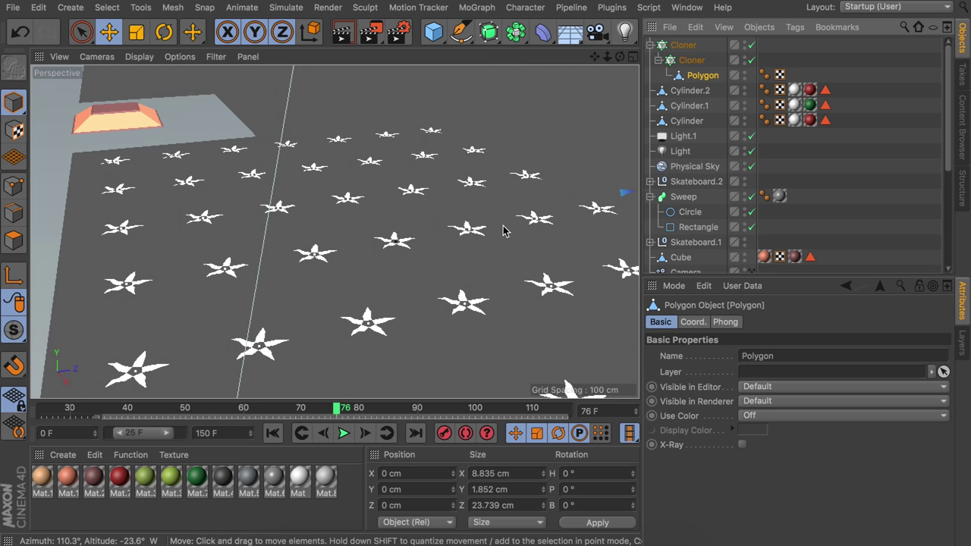
{"action": "key", "text": "r"}
{"action": "left_click_drag", "start_coordinate": [449, 228], "coordinate": [402, 210], "text": "alt"}
{"action": "left_click", "coordinate": [690, 61]}
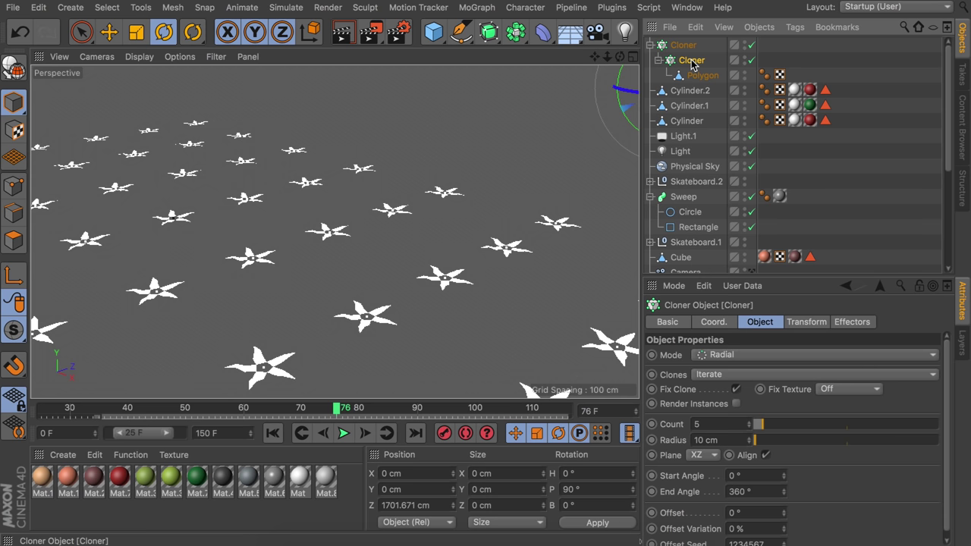
{"action": "left_click", "coordinate": [808, 322]}
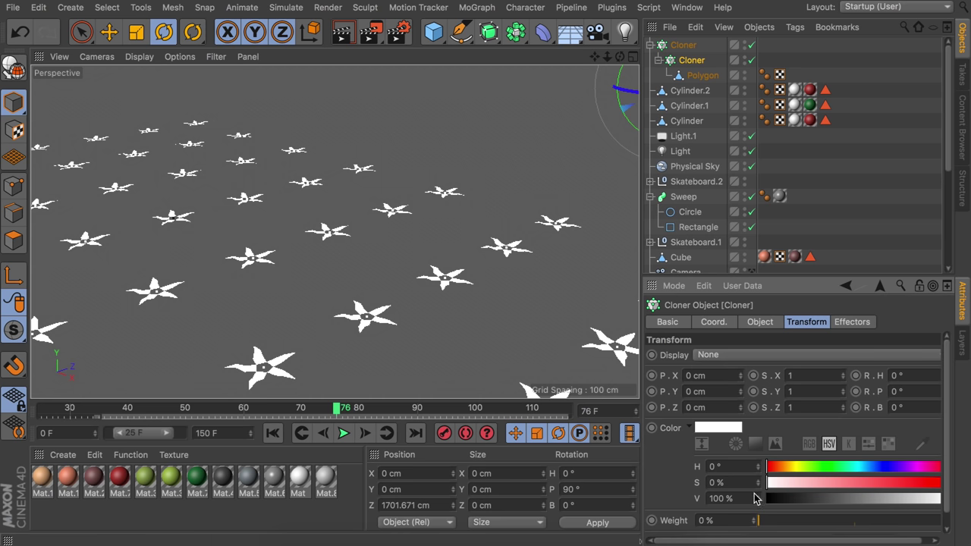
{"action": "left_click_drag", "start_coordinate": [795, 542], "coordinate": [808, 542]}
{"action": "left_click_drag", "start_coordinate": [936, 392], "coordinate": [936, 329]}
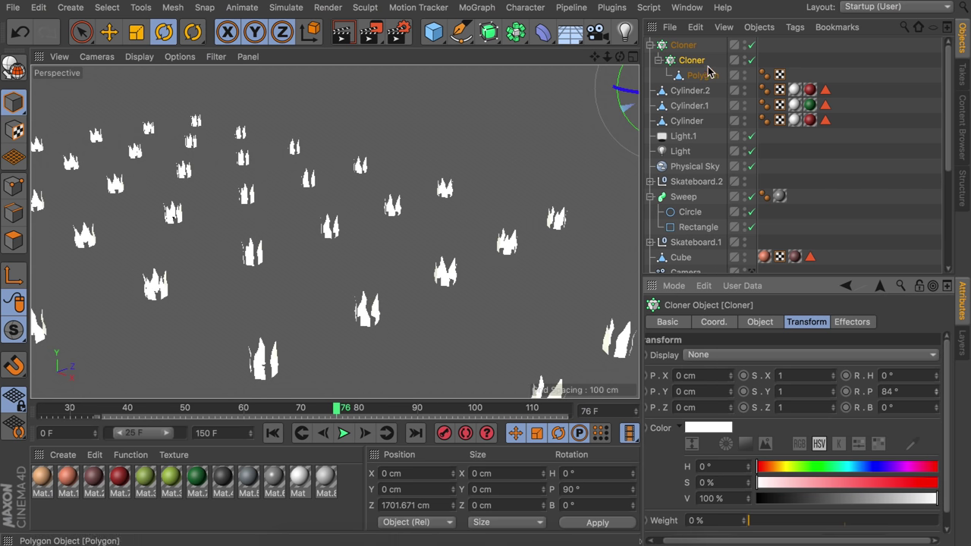
Add a Random effector to the inner radial cloner of the grass
{"action": "left_click", "coordinate": [476, 9]}
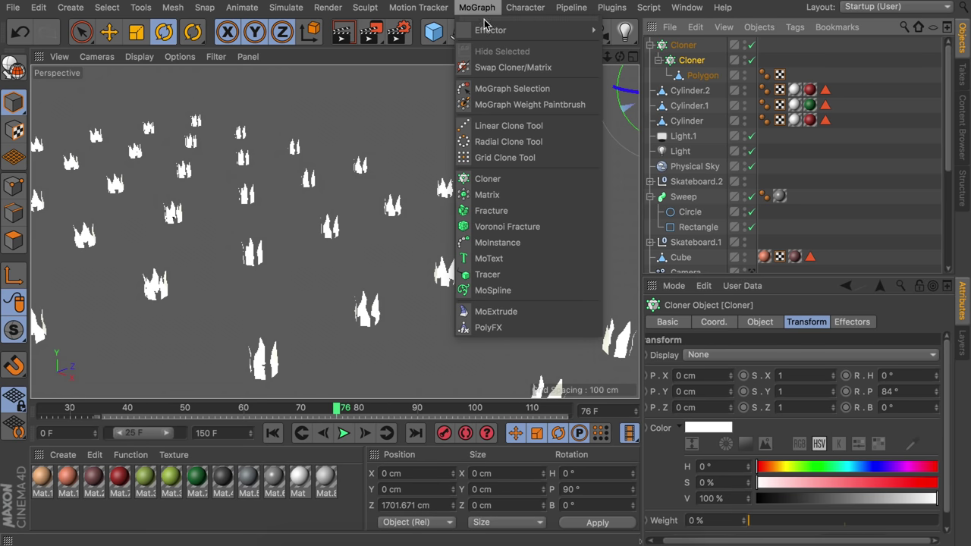
{"action": "mouse_move", "coordinate": [531, 31]}
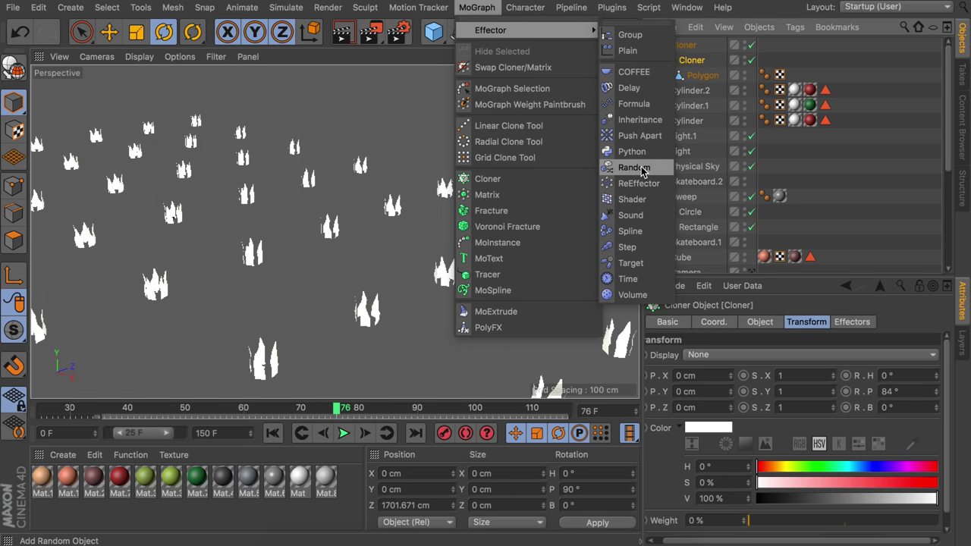
{"action": "left_click", "coordinate": [641, 168]}
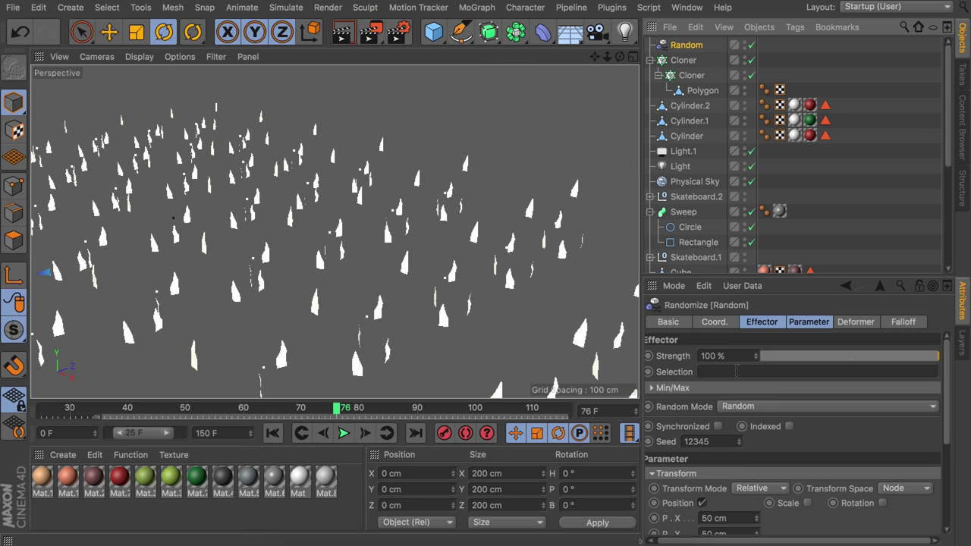
Set the Random effector's position offsets to 21 cm in X, 0 cm in Y and 2 cm in Z
{"action": "left_click", "coordinate": [702, 503]}
{"action": "scroll", "coordinate": [731, 501], "scroll_direction": "down", "scroll_amount": 1}
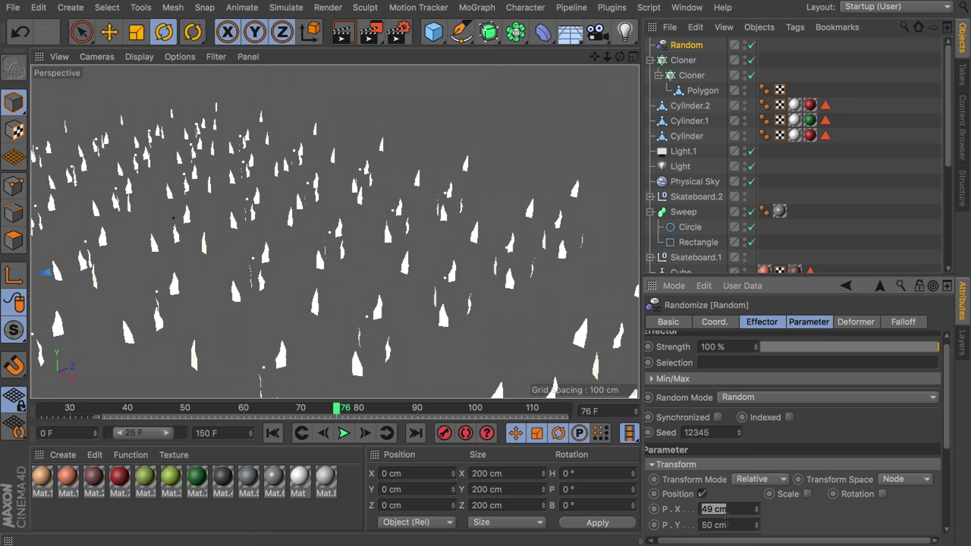
{"action": "type", "text": "0"}
{"action": "key", "text": "Return"}
{"action": "left_click_drag", "start_coordinate": [756, 509], "coordinate": [756, 530]}
{"action": "scroll", "coordinate": [757, 493], "scroll_direction": "down", "scroll_amount": 4}
{"action": "left_click_drag", "start_coordinate": [756, 475], "coordinate": [756, 512]}
{"action": "left_click_drag", "start_coordinate": [486, 304], "coordinate": [561, 251], "text": "alt"}
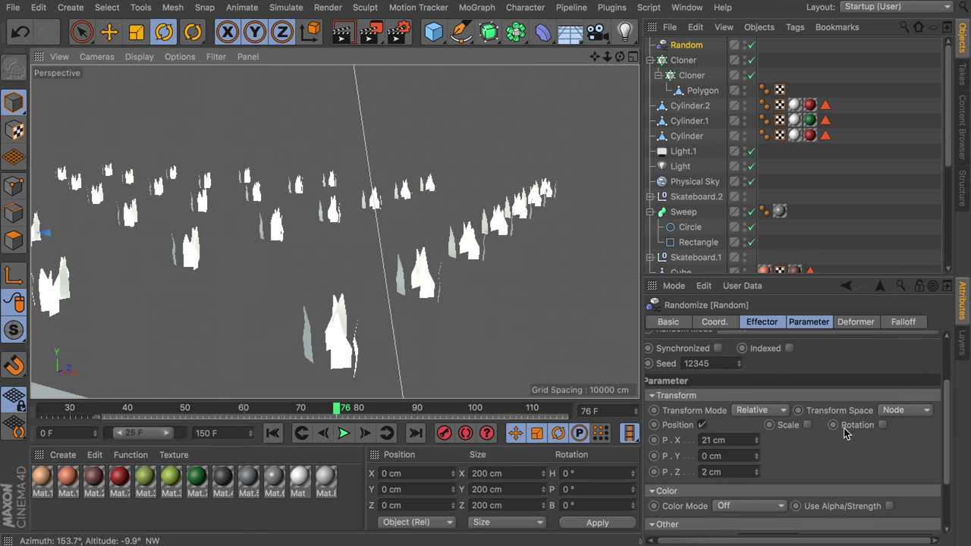
Enable rotation on the Random effector and set R.H to 33°, R.P to 9° and R.B to 63°
{"action": "left_click", "coordinate": [883, 426]}
{"action": "mouse_move", "coordinate": [938, 456]}
{"action": "left_mouse_down"}
{"action": "mouse_move", "coordinate": [938, 424]}
{"action": "mouse_move", "coordinate": [937, 449]}
{"action": "left_mouse_up"}
{"action": "left_click_drag", "start_coordinate": [937, 440], "coordinate": [938, 415]}
{"action": "left_click_drag", "start_coordinate": [938, 472], "coordinate": [938, 427]}
{"action": "left_click_drag", "start_coordinate": [443, 272], "coordinate": [365, 284], "text": "alt"}
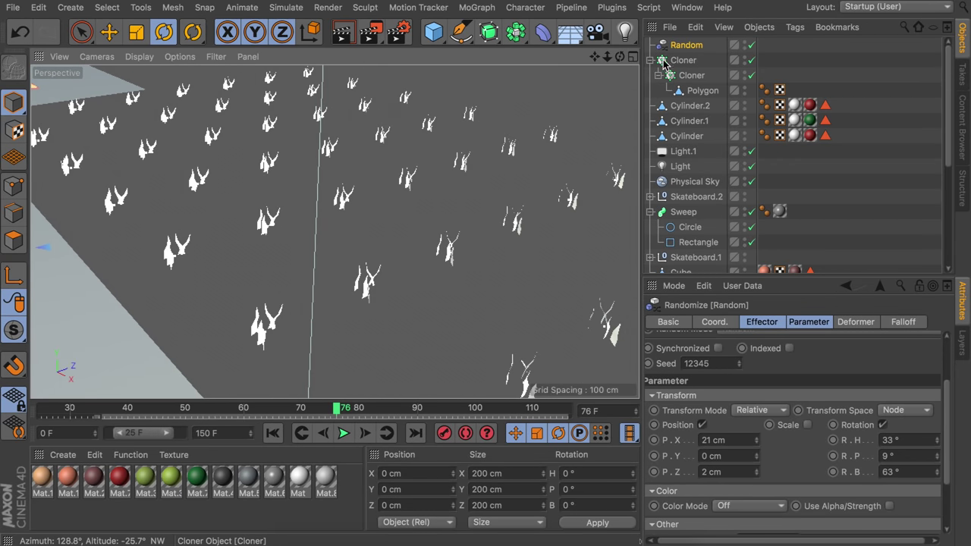
Add a second Random effector to the outer grid cloner
{"action": "left_click", "coordinate": [684, 60]}
{"action": "left_click", "coordinate": [476, 6]}
{"action": "mouse_move", "coordinate": [520, 30]}
{"action": "left_click", "coordinate": [632, 174]}
Set the second Random effector's position offsets to 131 cm in X, 0 cm in Y and -16 cm in Z
{"action": "double_click", "coordinate": [739, 506]}
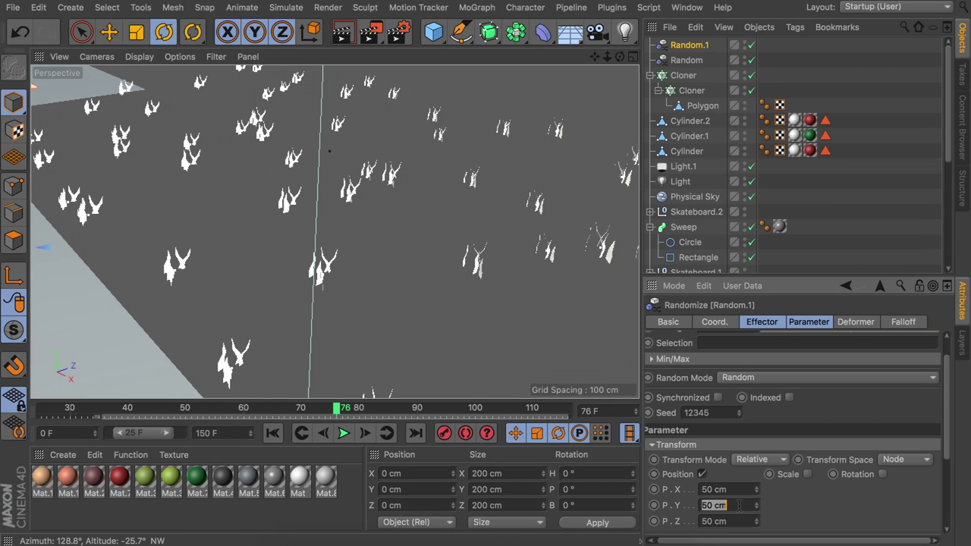
{"action": "type", "text": "0"}
{"action": "key", "text": "Return"}
{"action": "left_click_drag", "start_coordinate": [756, 490], "coordinate": [756, 430]}
{"action": "mouse_move", "coordinate": [756, 522]}
{"action": "left_mouse_down"}
{"action": "mouse_move", "coordinate": [756, 545]}
{"action": "mouse_move", "coordinate": [756, 531]}
{"action": "left_mouse_up"}
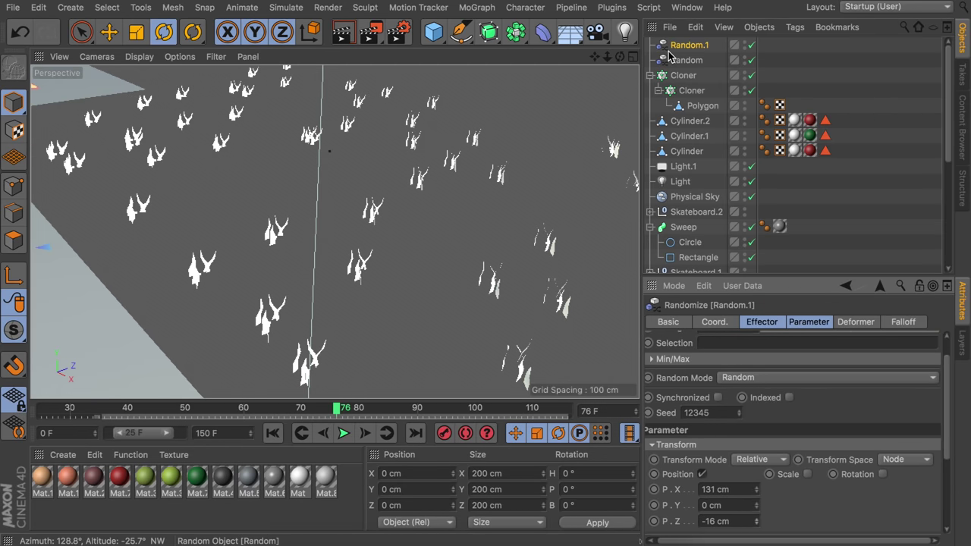
Duplicate the radial cloner inside the grid cloner and set the copy's count to 7
{"action": "left_click", "coordinate": [690, 91]}
{"action": "left_click_drag", "start_coordinate": [685, 82], "coordinate": [695, 96], "text": "ctrl"}
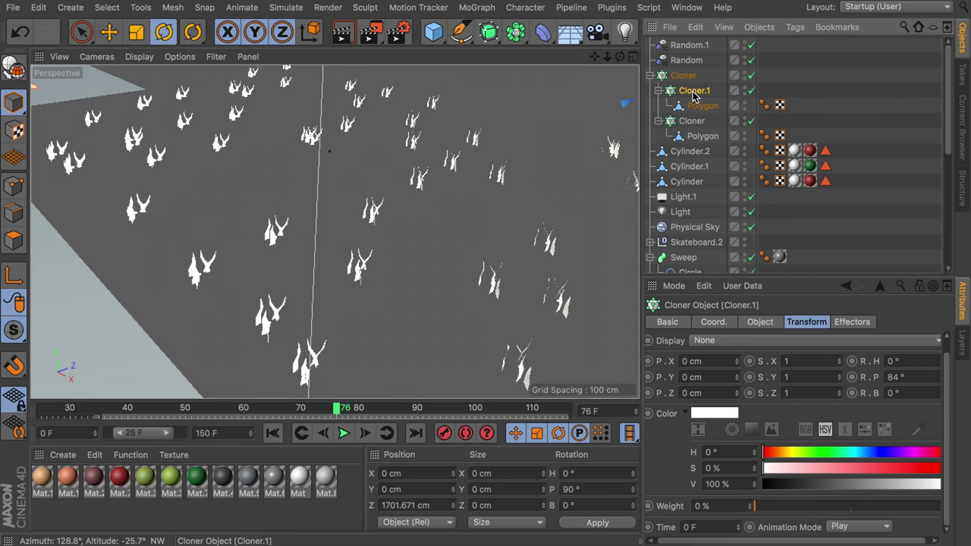
{"action": "left_click", "coordinate": [760, 322]}
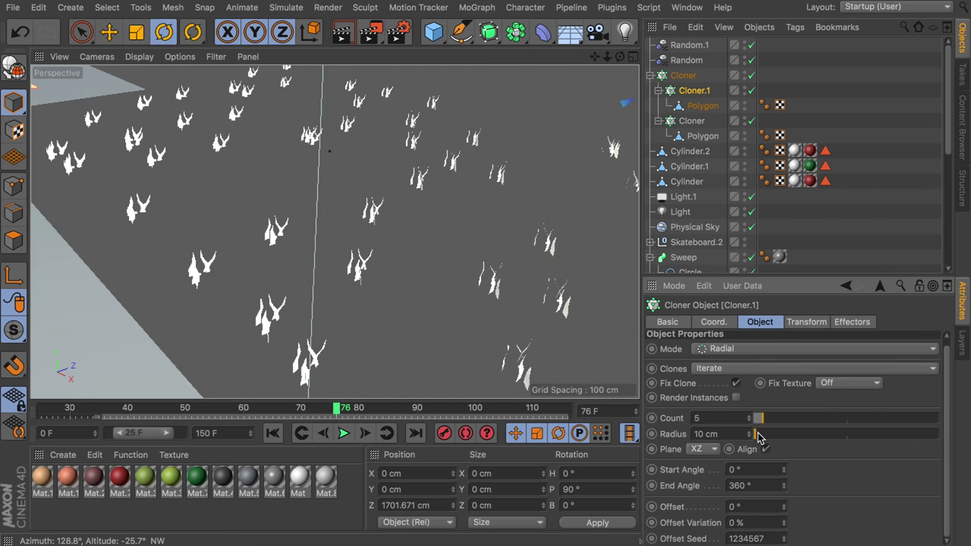
{"action": "left_click_drag", "start_coordinate": [755, 422], "coordinate": [753, 422]}
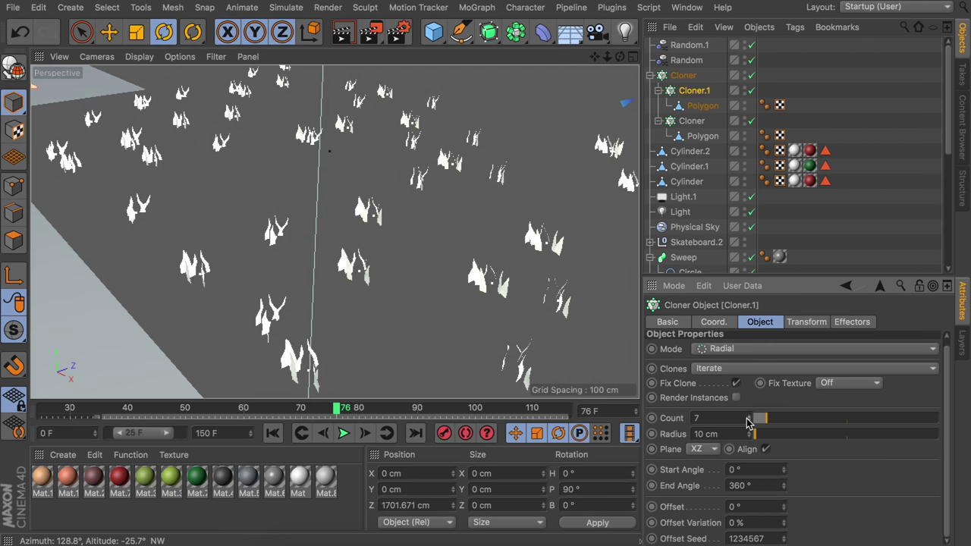
Apply the light green material Mat.3 to the outer grid cloner
{"action": "left_click", "coordinate": [683, 79]}
{"action": "left_click", "coordinate": [737, 105]}
{"action": "scroll", "coordinate": [326, 242], "scroll_direction": "down", "scroll_amount": 5}
{"action": "left_click_drag", "start_coordinate": [315, 266], "coordinate": [336, 256], "text": "alt"}
{"action": "left_click_drag", "start_coordinate": [458, 332], "coordinate": [763, 75]}
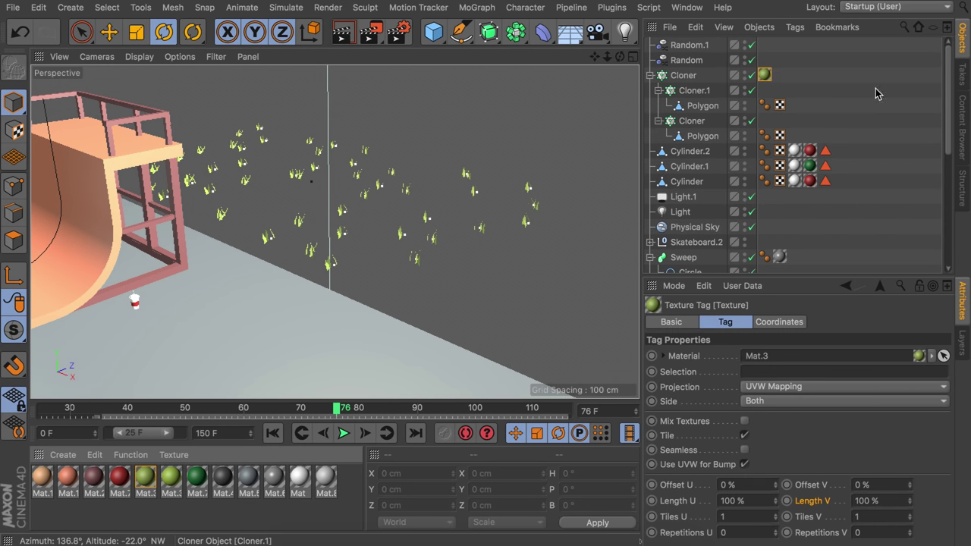
Duplicate the grass grid cloner and place the copy on the empty ground beyond the pyramid and the crossing path
{"action": "left_click", "coordinate": [875, 91]}
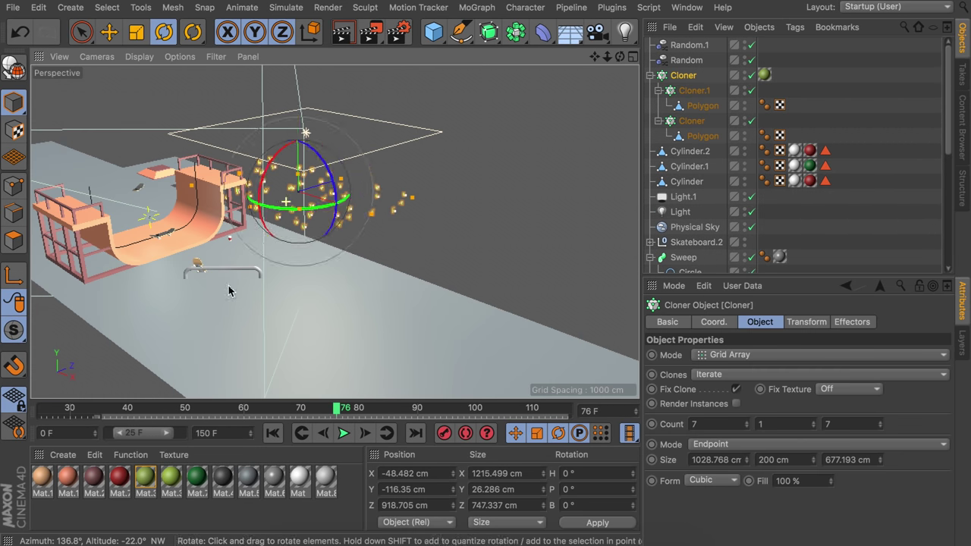
{"action": "key", "text": "e"}
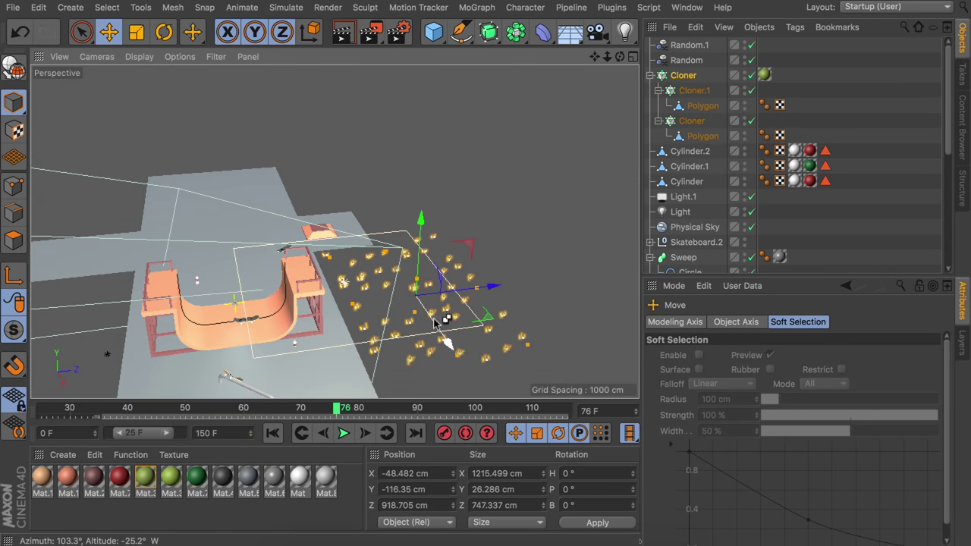
{"action": "left_click_drag", "start_coordinate": [424, 292], "coordinate": [341, 189], "text": "ctrl"}
Copy the original grass cloner to the opposite side of the half-pipe, at about X 60 cm and Z -913 cm
{"action": "left_click", "coordinate": [683, 151]}
{"action": "left_click_drag", "start_coordinate": [467, 287], "coordinate": [117, 319], "text": "ctrl"}
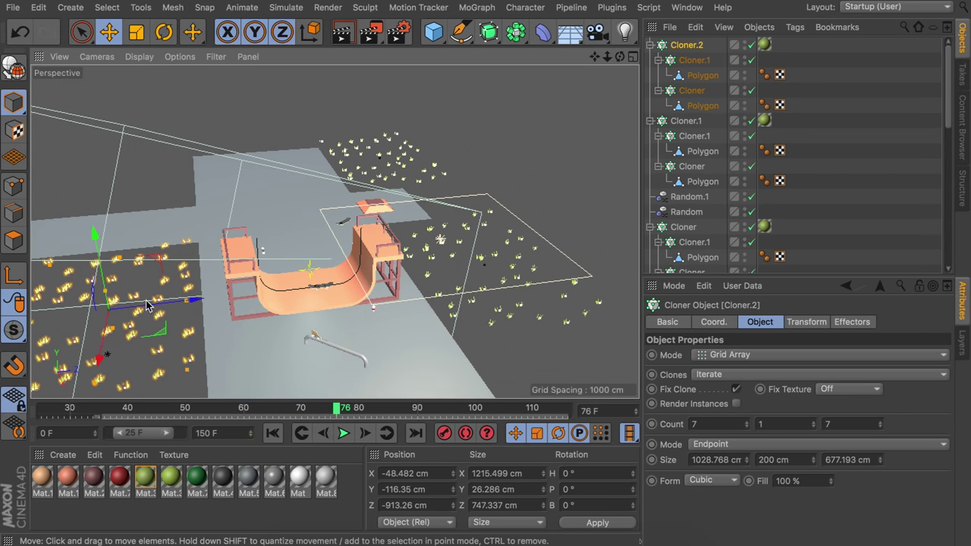
{"action": "left_click_drag", "start_coordinate": [104, 339], "coordinate": [100, 353]}
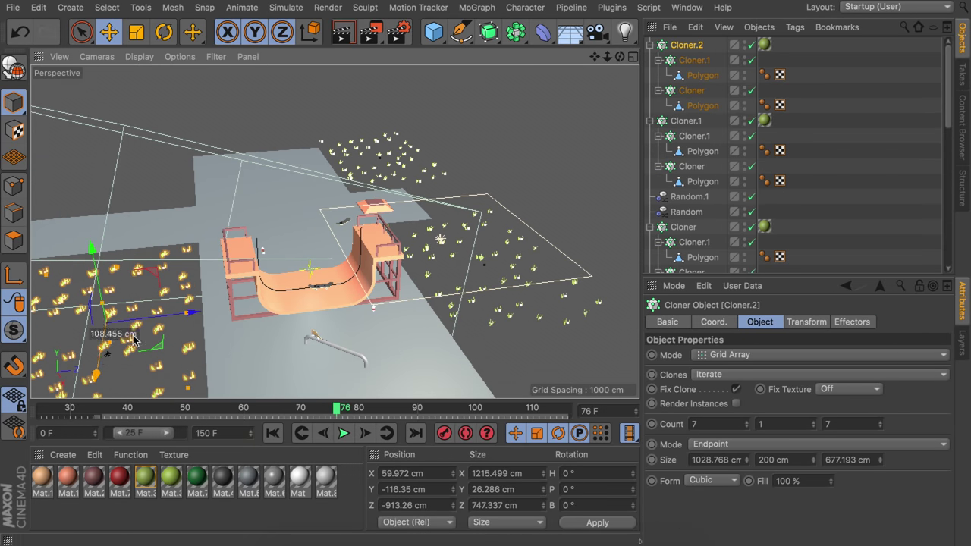
Look through the scene camera, clear the selection and render a preview of the view
{"action": "scroll", "coordinate": [802, 221], "scroll_direction": "down", "scroll_amount": 10}
{"action": "left_click", "coordinate": [751, 99]}
{"action": "left_click", "coordinate": [850, 158]}
{"action": "key", "text": "super+r"}
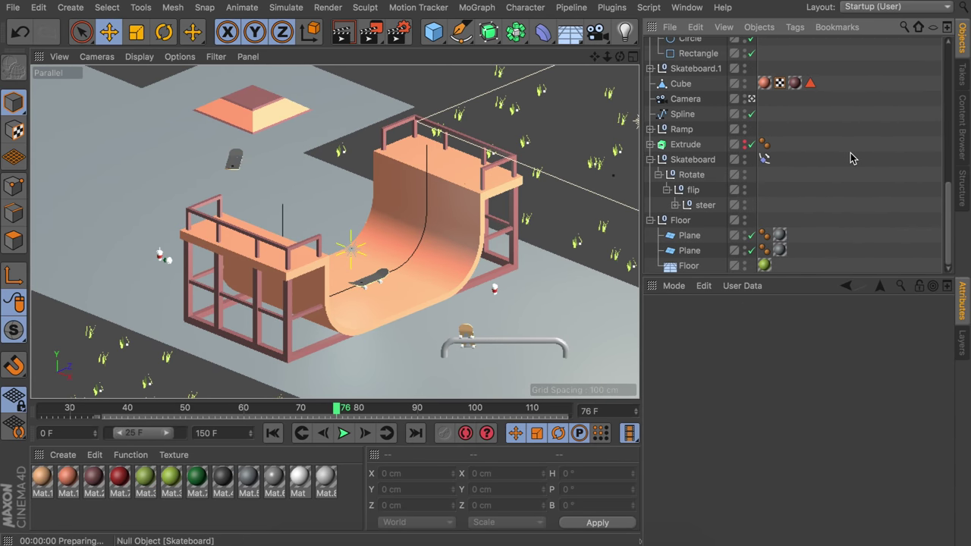